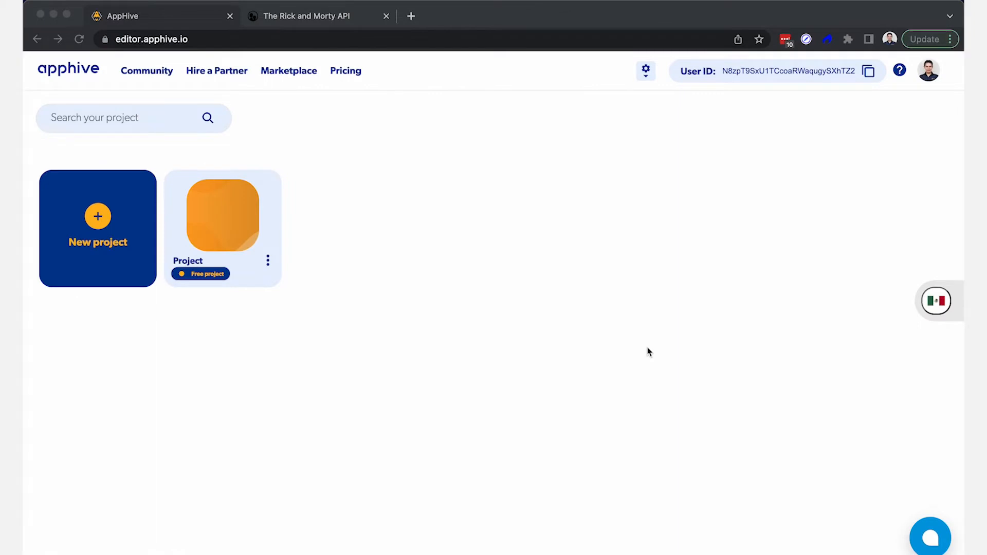
# Step: Look over the sample characters on The Rick and Morty API website
pyautogui.click(316, 19)
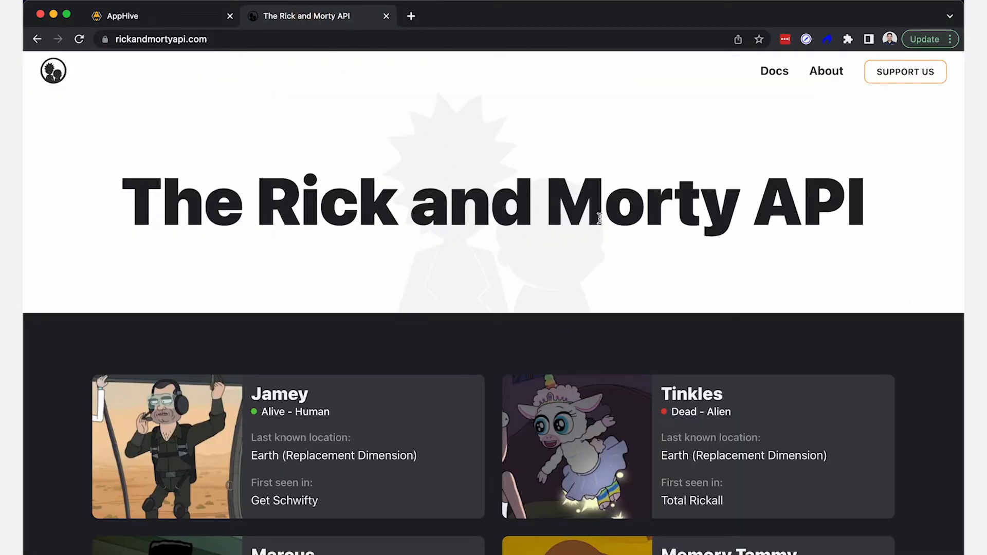
pyautogui.scroll(-5, 792, 309)
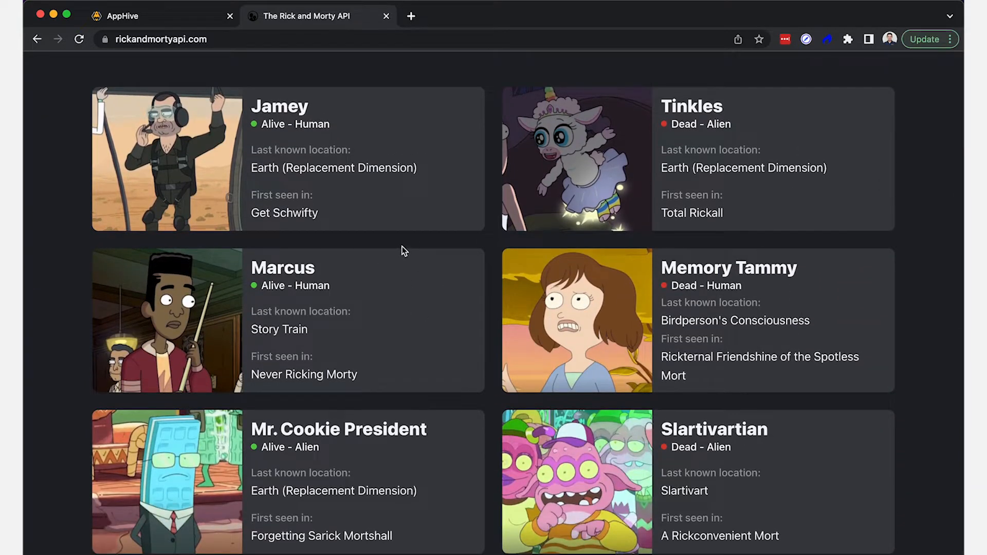
pyautogui.click(189, 20)
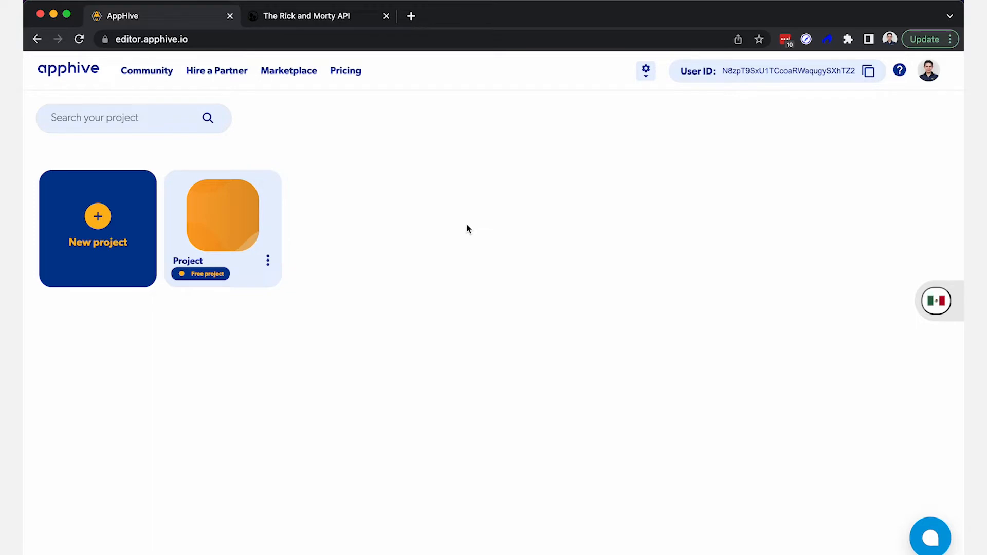
# Step: Start a new API in AppHive's list of APIs and name it "Rick and Morty"
pyautogui.click(647, 71)
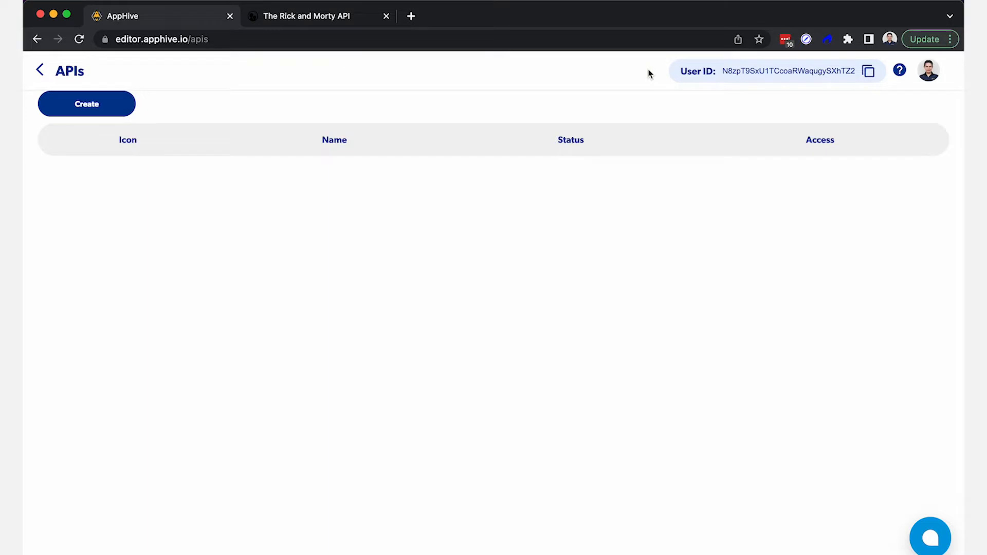
pyautogui.click(41, 71)
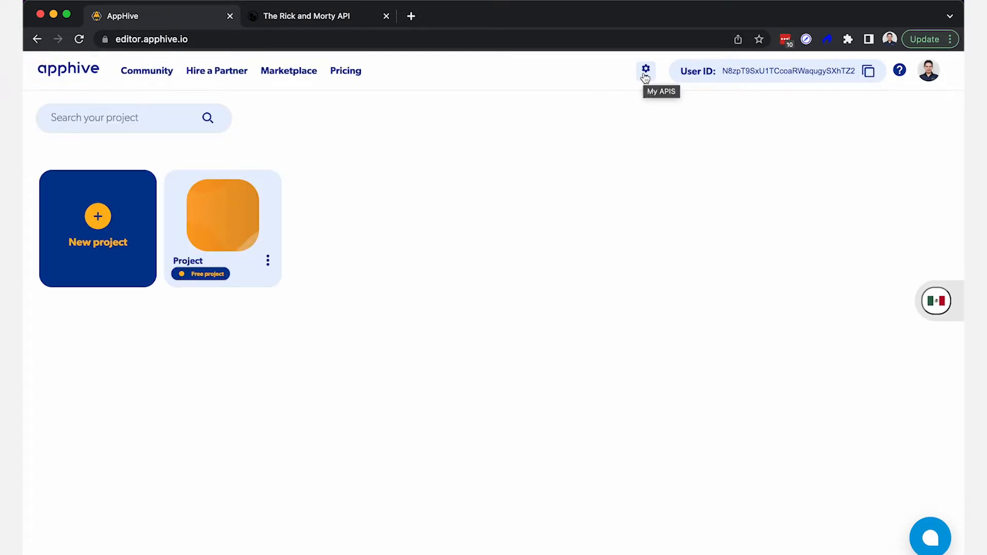
pyautogui.click(645, 75)
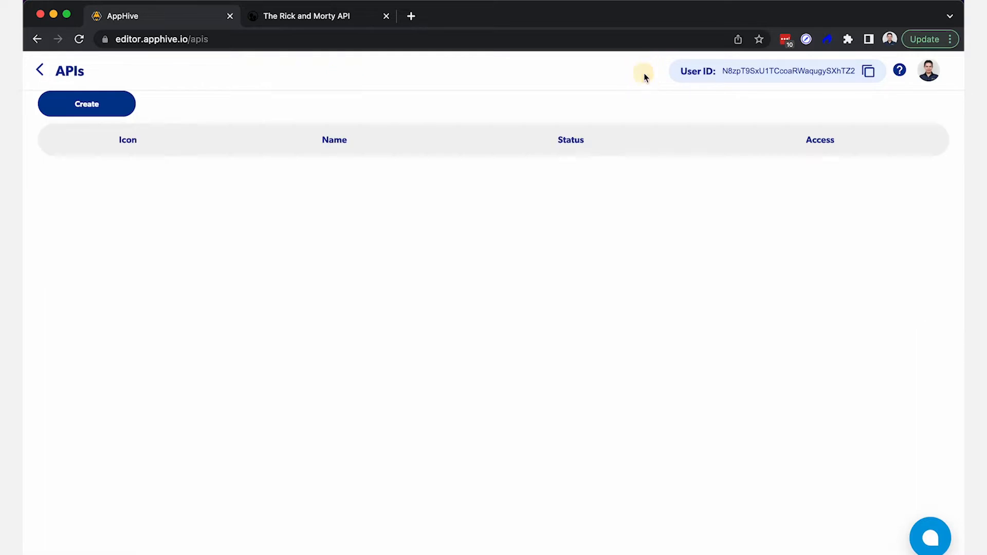
pyautogui.click(114, 108)
pyautogui.click(208, 187)
pyautogui.click(208, 188)
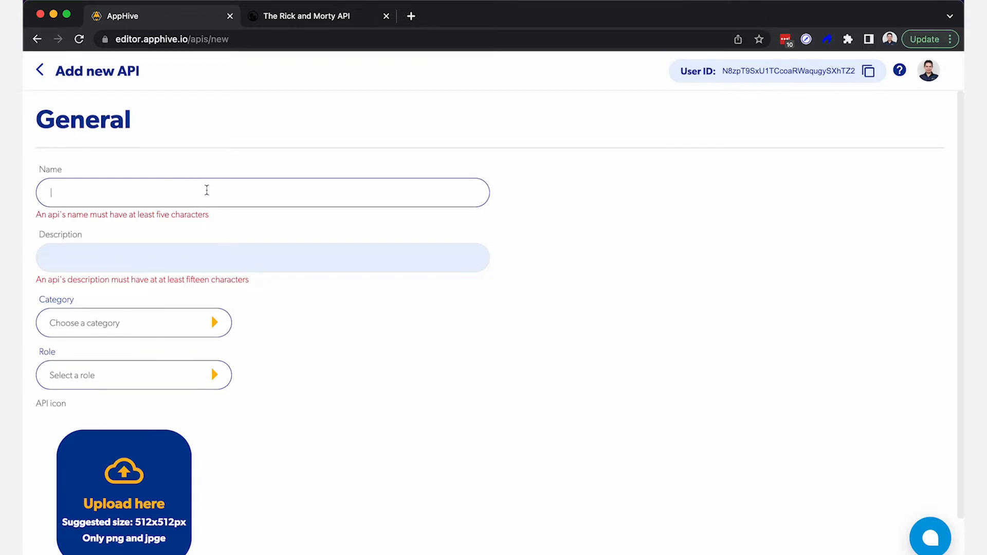
pyautogui.write('Rick ')
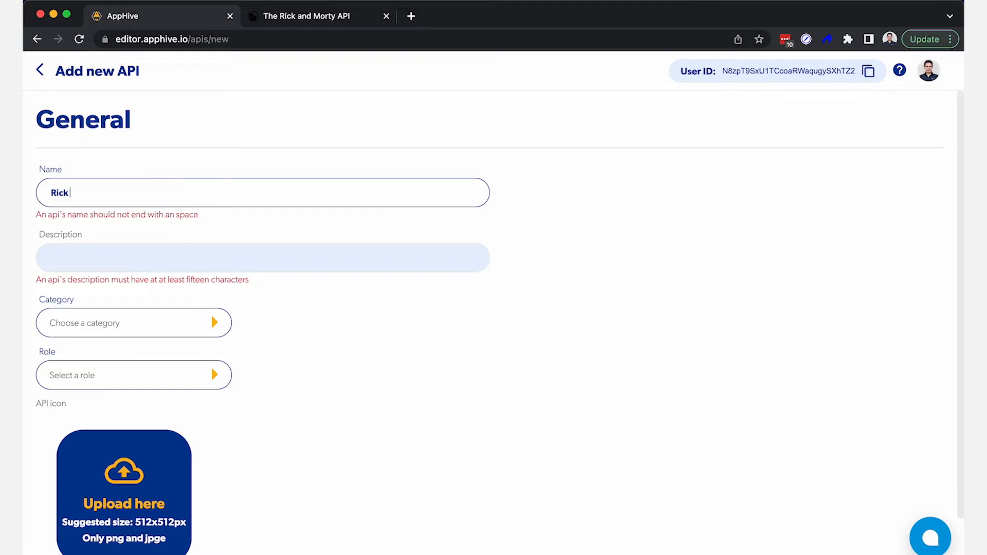
pyautogui.write('and Mo')
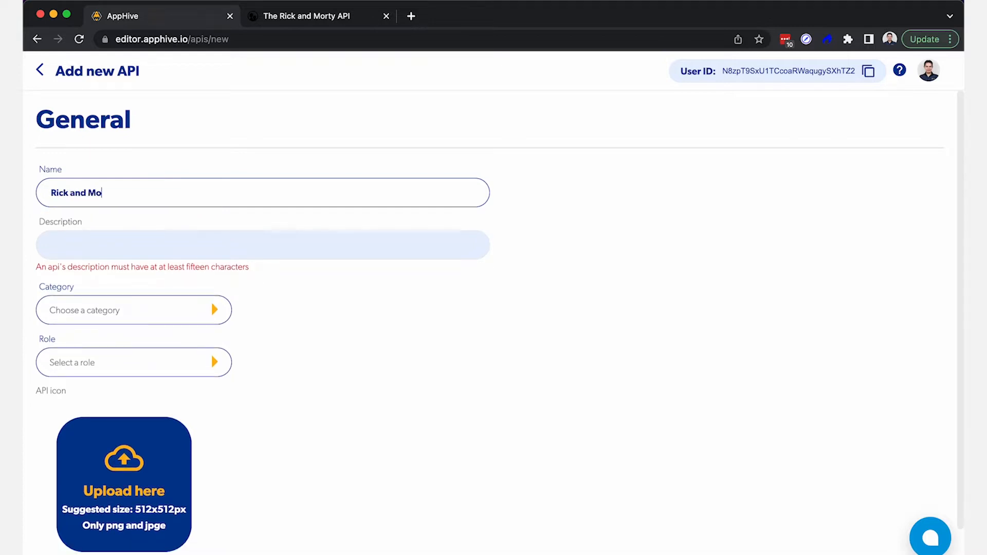
pyautogui.write('rty')
# Step: Reuse the API's name in its description, completing it as "Rick and Morty API integration"
pyautogui.click(85, 239)
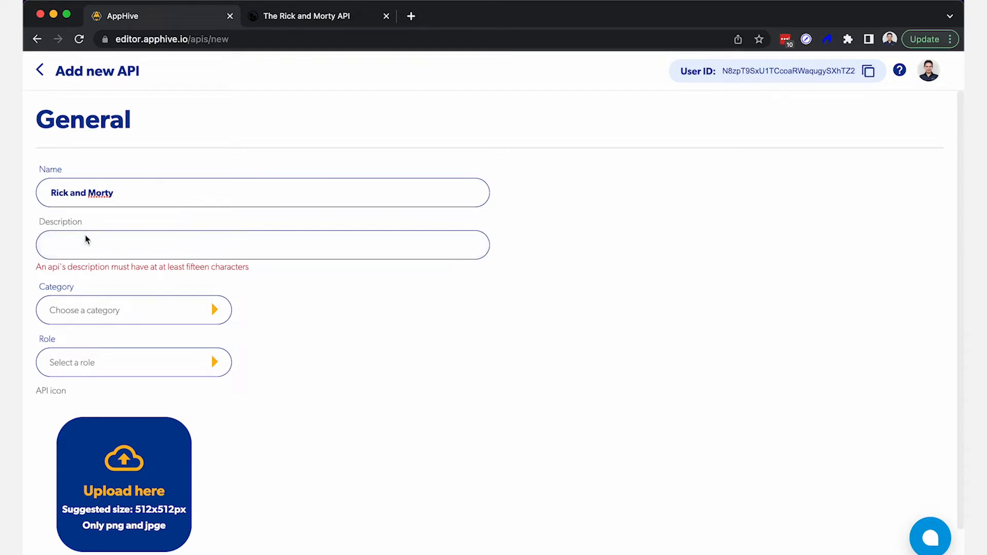
pyautogui.click(87, 245)
pyautogui.moveTo(116, 193); pyautogui.dragTo(25, 196)
pyautogui.press('super+c')
pyautogui.click(68, 246)
pyautogui.press('super+v')
pyautogui.write('API ')
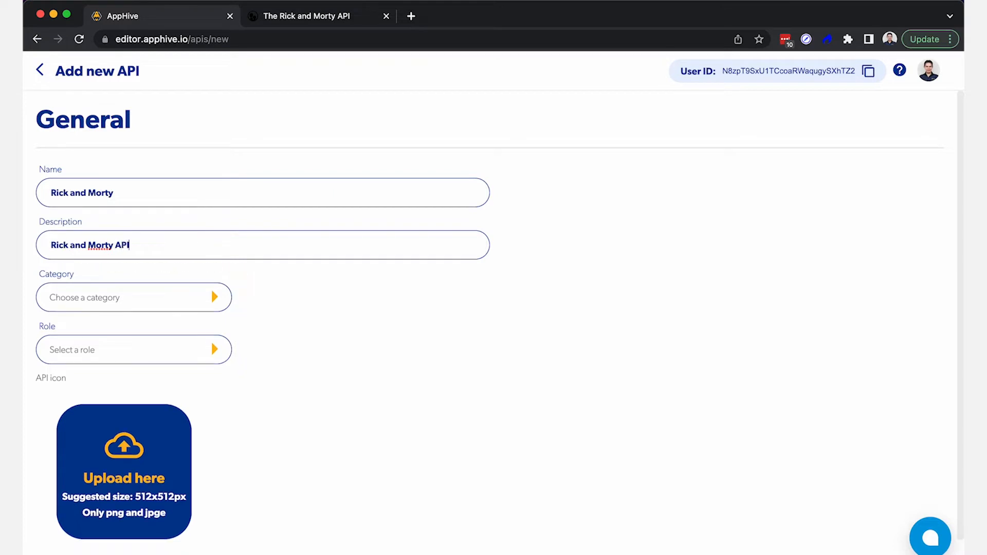
pyautogui.write('integration')
# Step: Set the new API's category to data and its role to no-relation
pyautogui.click(216, 297)
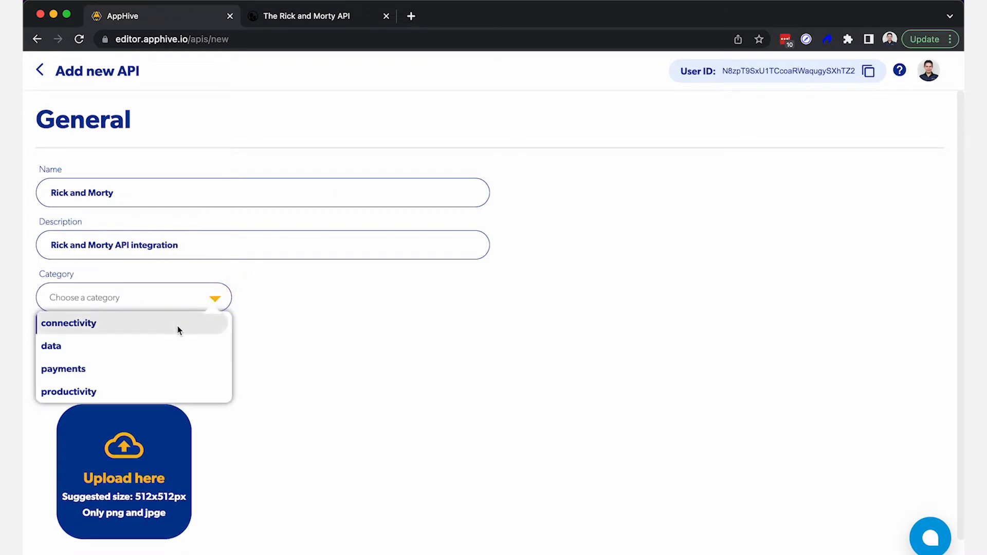
pyautogui.click(156, 346)
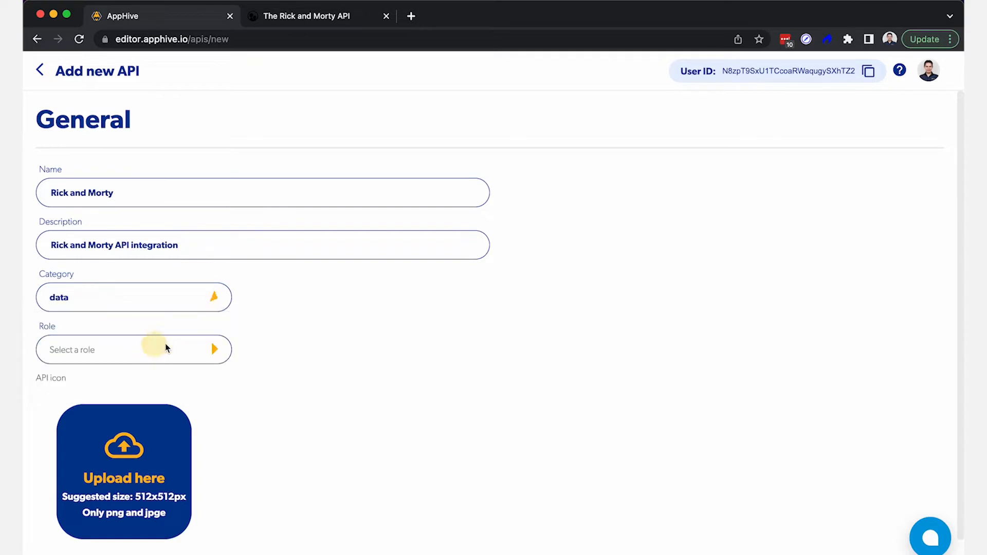
pyautogui.click(215, 352)
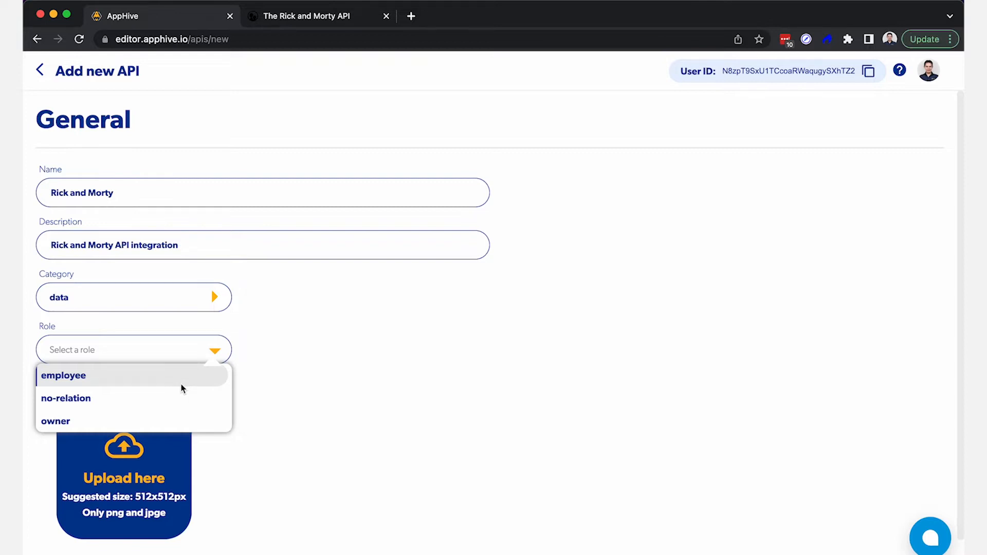
pyautogui.click(162, 402)
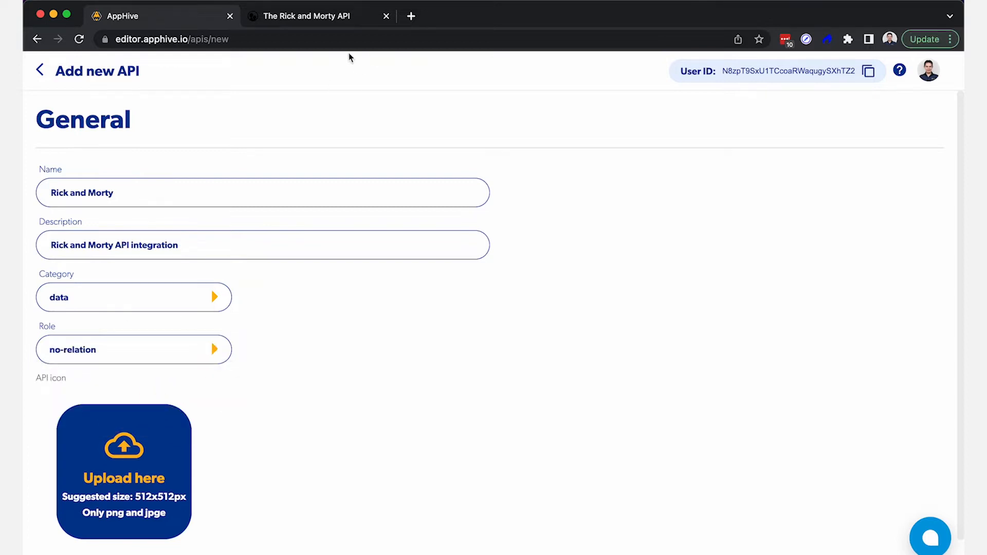
# Step: Upload rickandmorthy.png from the Downloads folder as the API icon and create the API
pyautogui.click(147, 451)
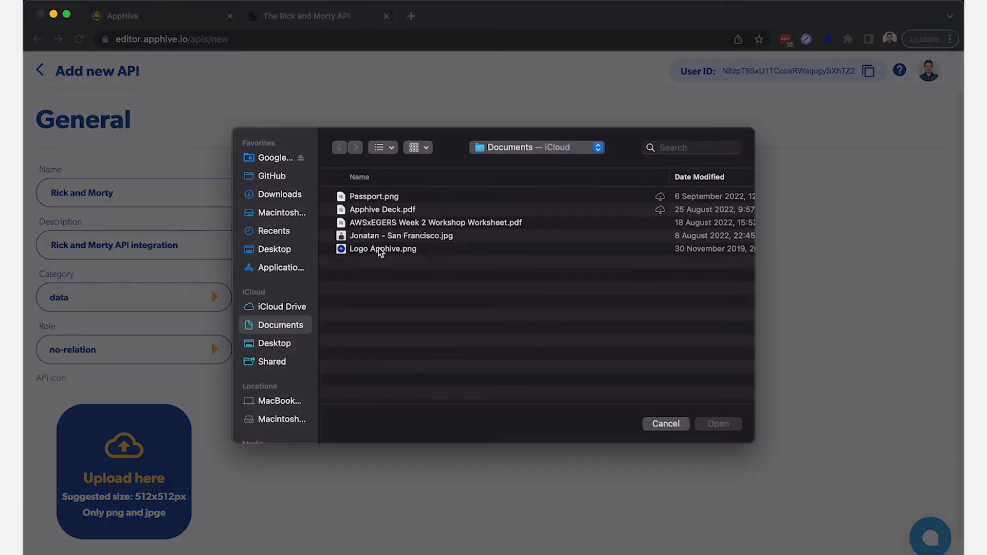
pyautogui.click(280, 194)
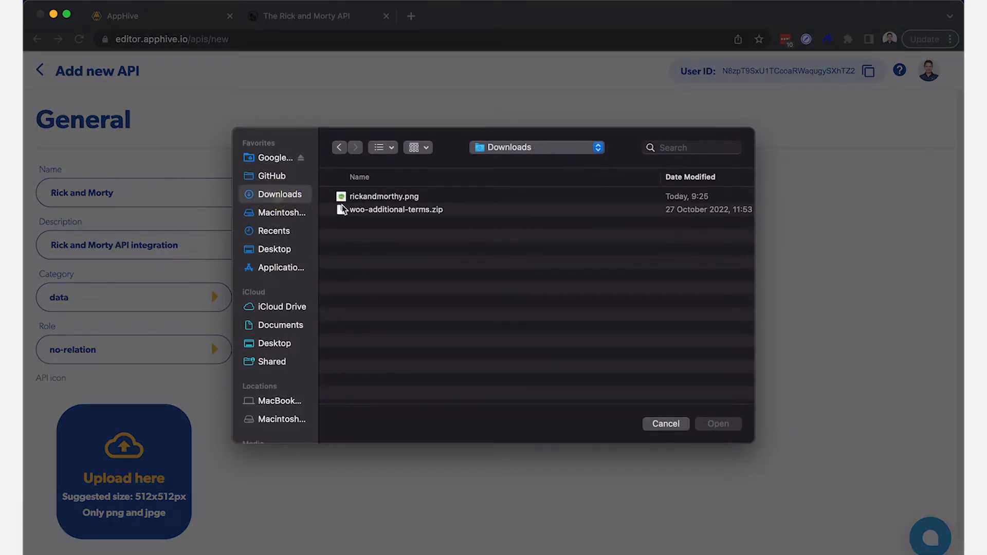
pyautogui.doubleClick(371, 198)
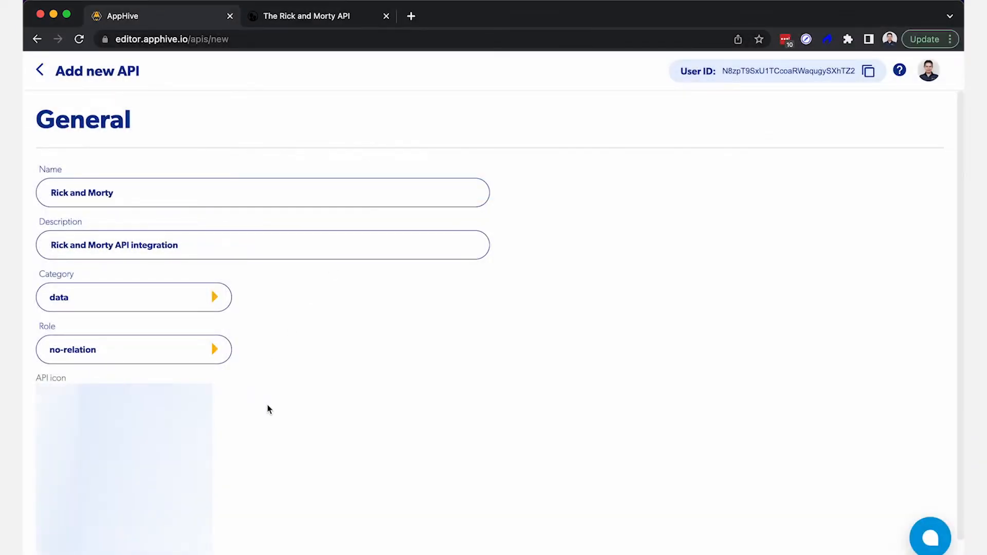
pyautogui.scroll(-1, 266, 408)
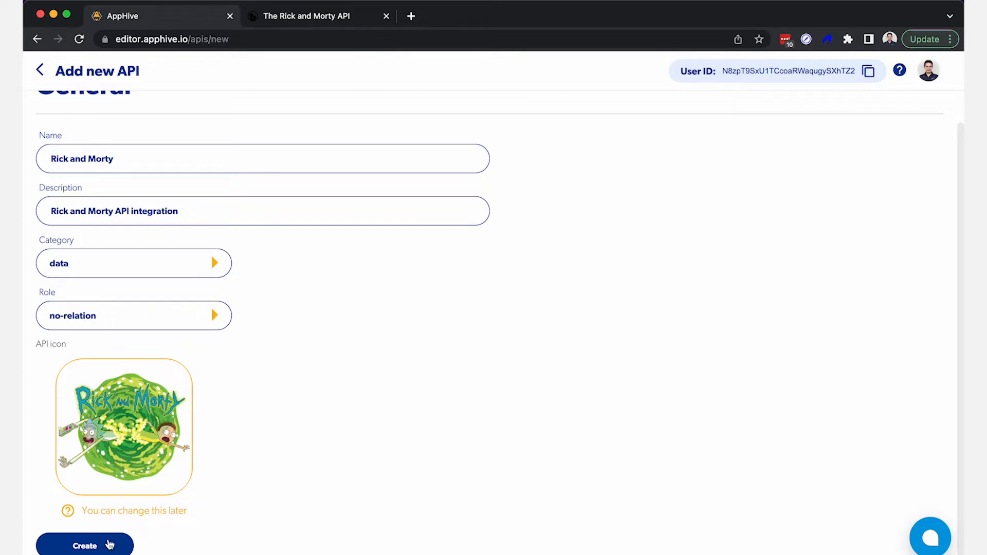
pyautogui.click(109, 544)
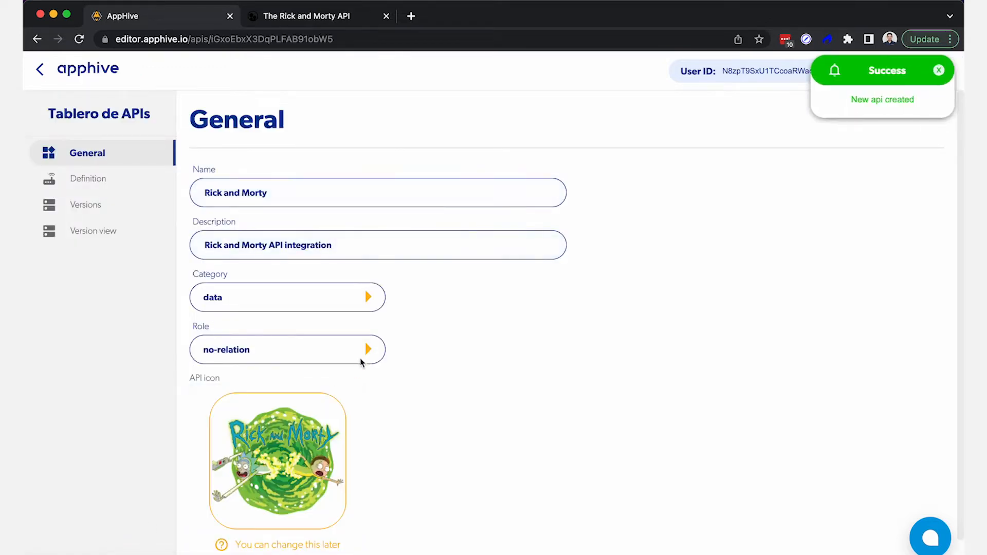
# Step: Open the API's draft definition and try private visibility before setting it back to public
pyautogui.click(127, 184)
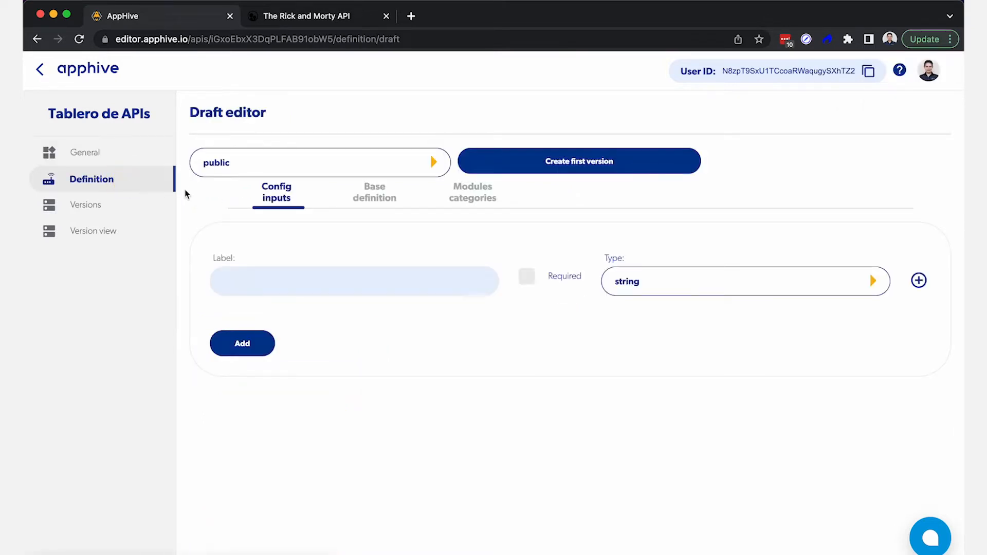
pyautogui.click(433, 162)
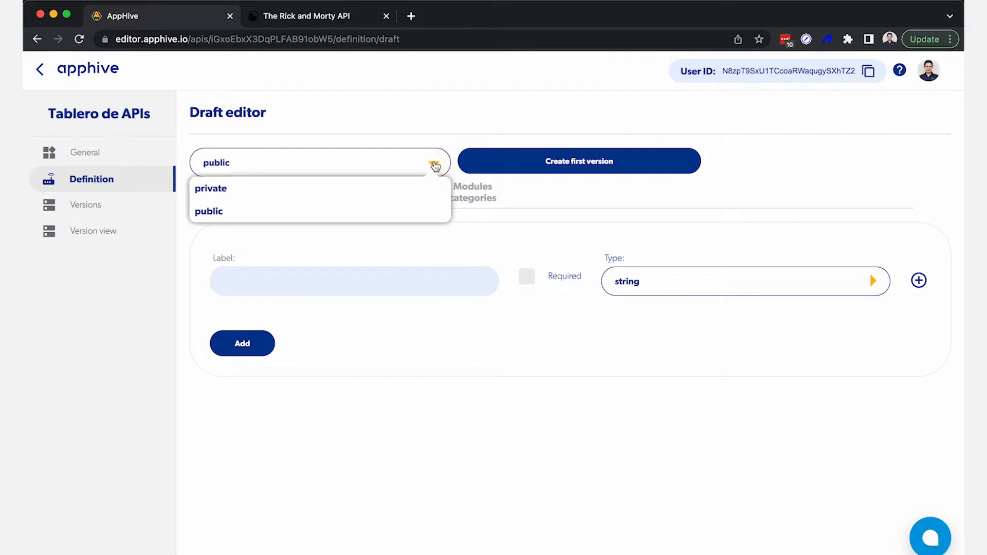
pyautogui.click(390, 191)
pyautogui.click(433, 163)
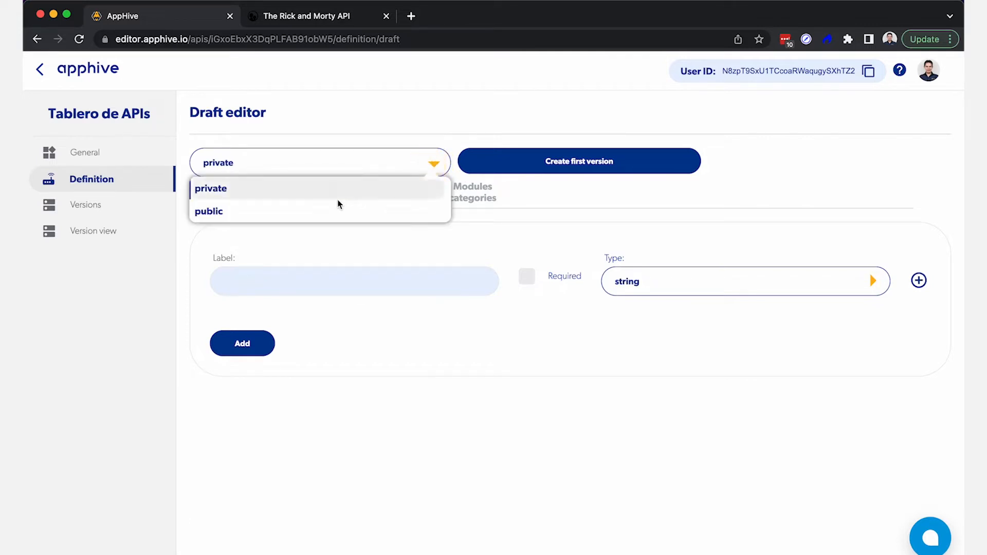
pyautogui.click(315, 210)
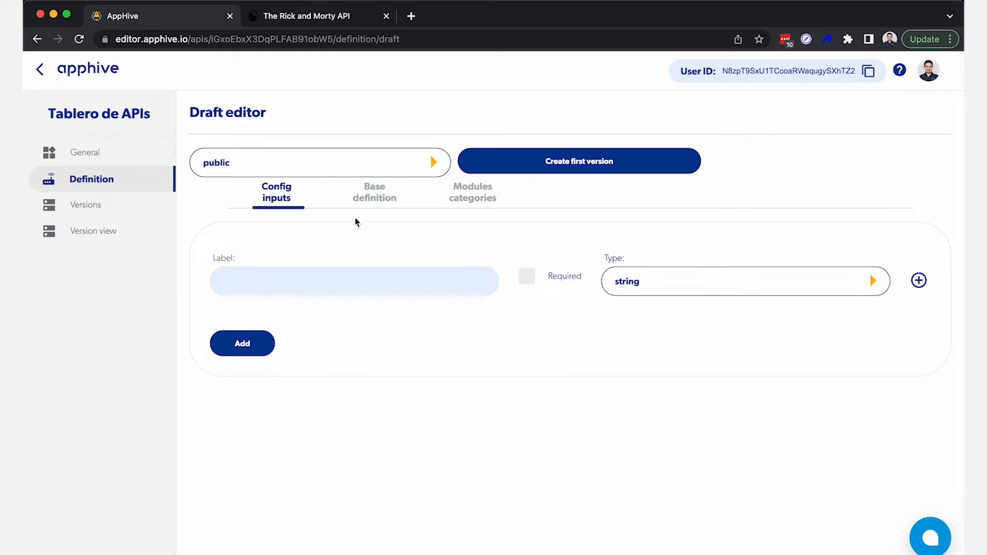
# Step: Read the REST section of the Rick and Morty API documentation for the base URL and authentication needs
pyautogui.click(323, 284)
pyautogui.click(299, 16)
pyautogui.scroll(5, 352, 205)
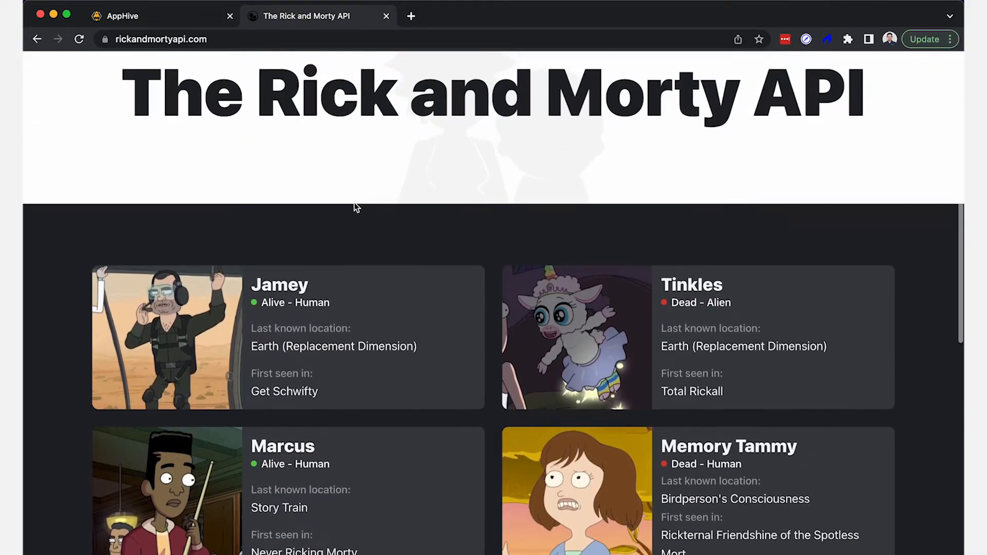
pyautogui.click(765, 76)
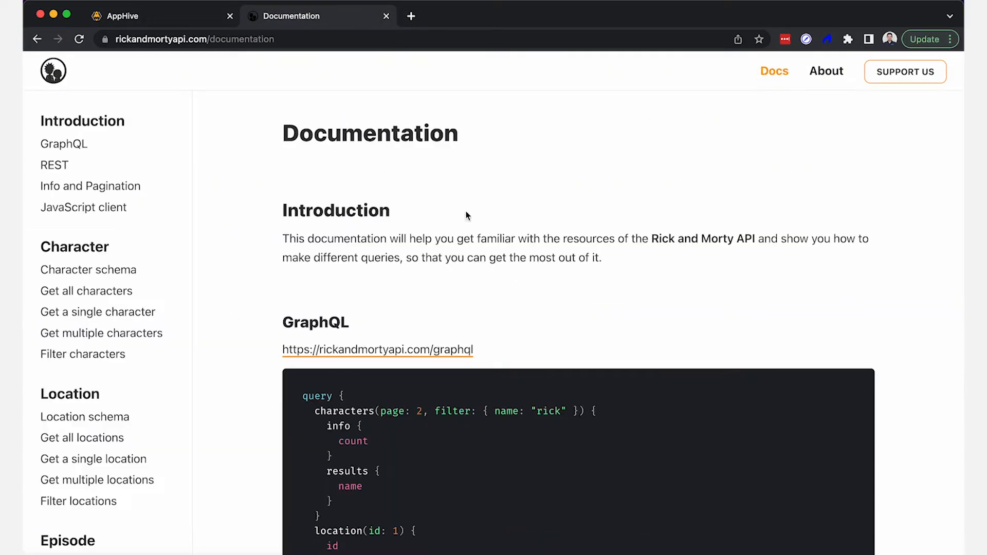
pyautogui.scroll(-1, 389, 270)
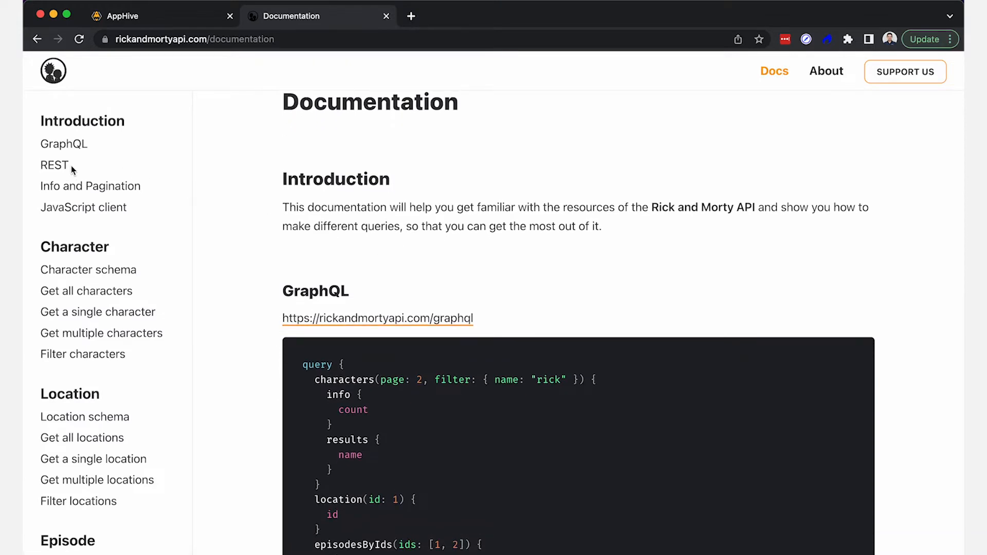
pyautogui.click(56, 165)
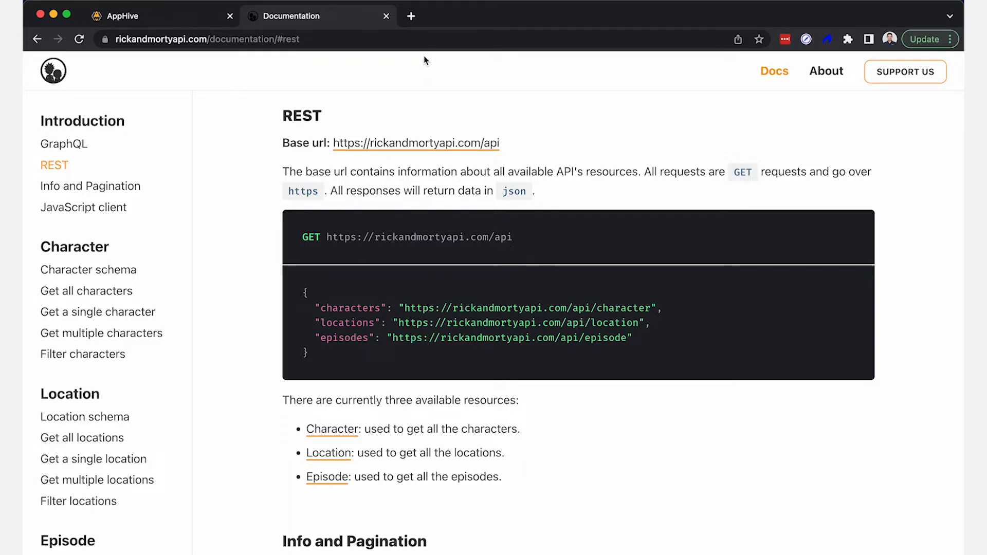
# Step: Find the Stripe API reference in a new browser tab and read its Authentication section
pyautogui.click(411, 16)
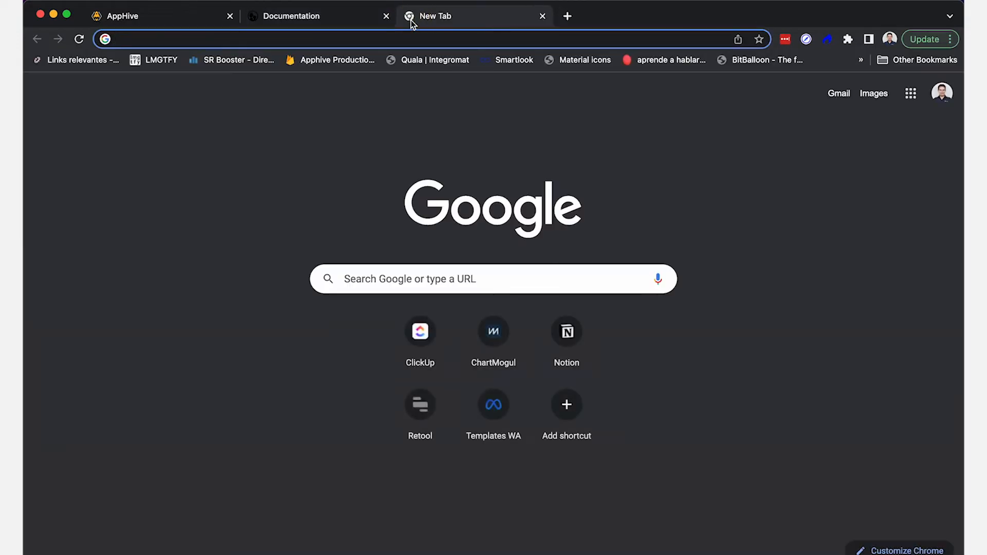
pyautogui.write('stripe api')
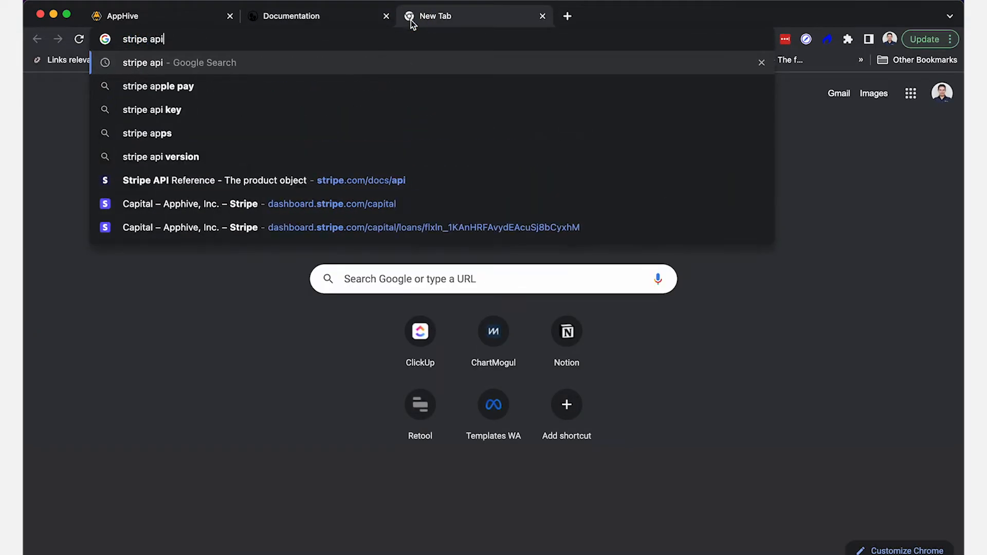
pyautogui.press('Return')
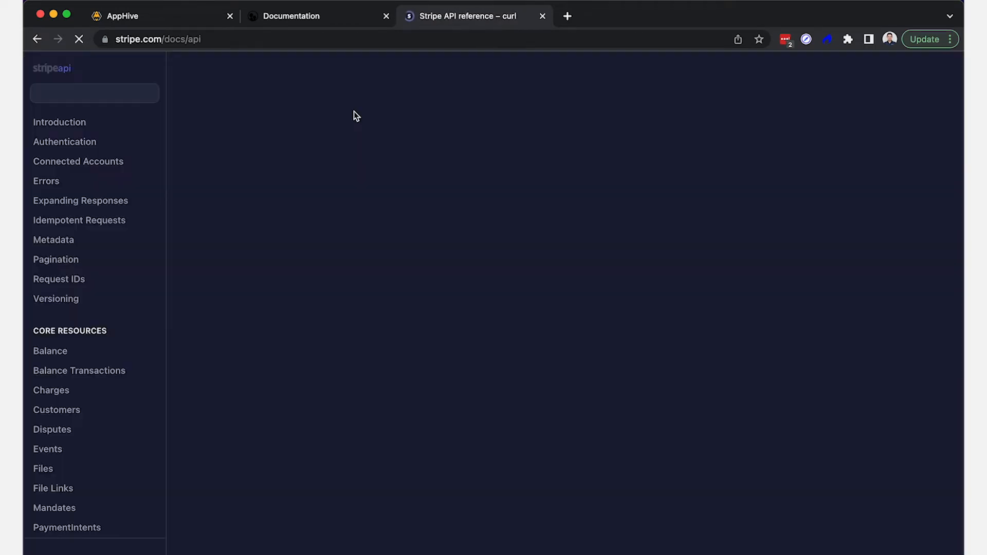
pyautogui.click(78, 142)
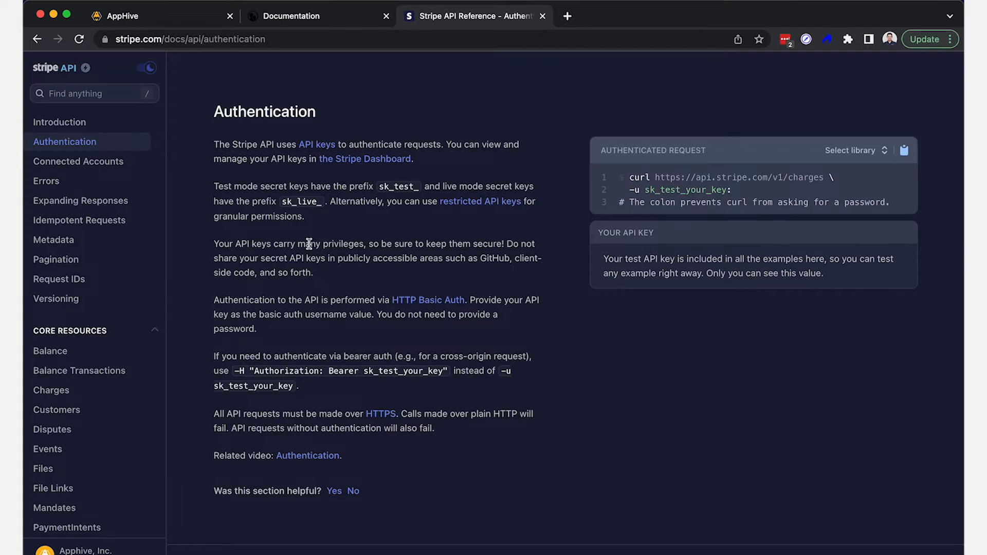
pyautogui.scroll(-2, 301, 268)
pyautogui.scroll(-1, 301, 268)
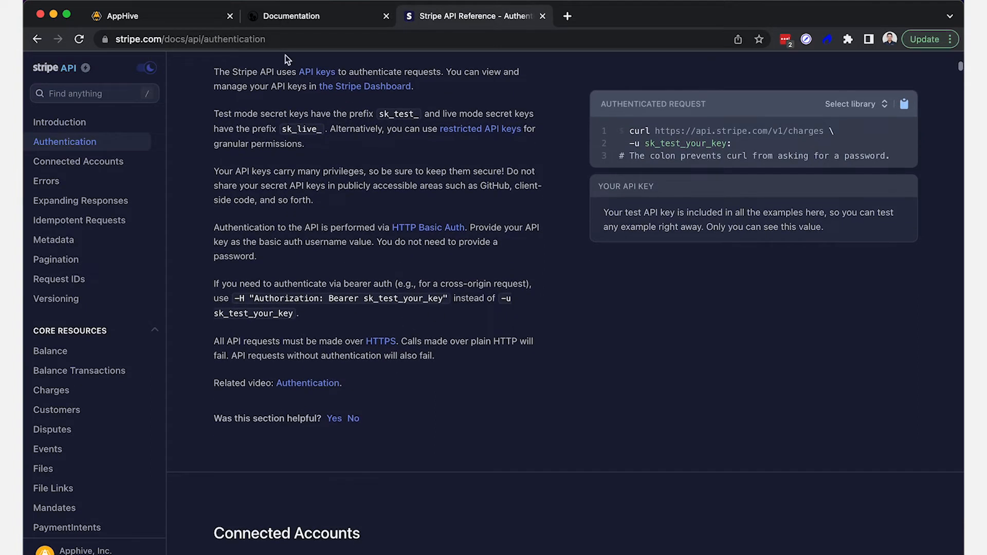
# Step: In AppHive's draft editor, add a required string config input labelled "API Key"
pyautogui.click(187, 18)
pyautogui.click(315, 292)
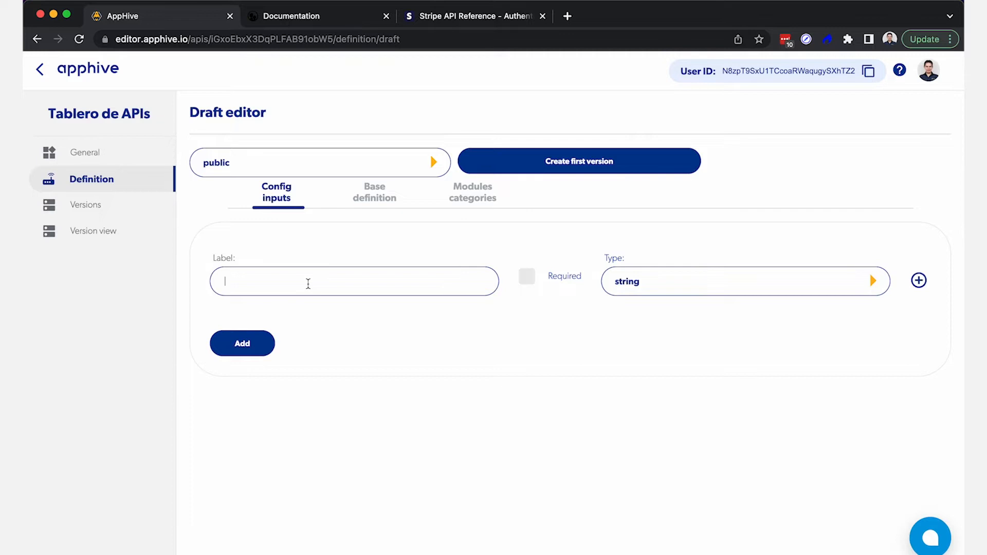
pyautogui.write('API Key')
pyautogui.click(526, 277)
pyautogui.click(265, 348)
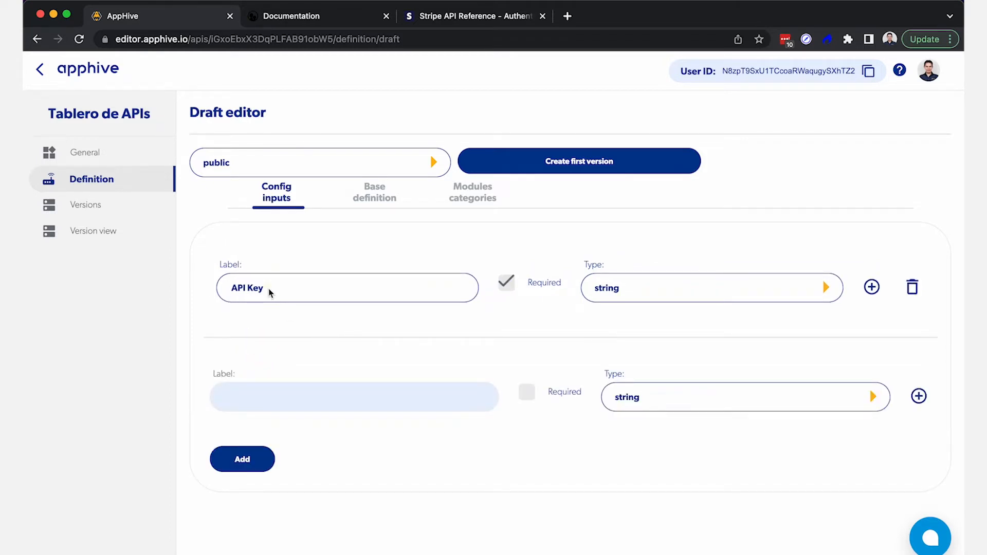
# Step: Check the API Key config input and open the draft's base definition at its Base URL
pyautogui.moveTo(268, 288); pyautogui.dragTo(213, 287)
pyautogui.click(360, 322)
pyautogui.click(378, 209)
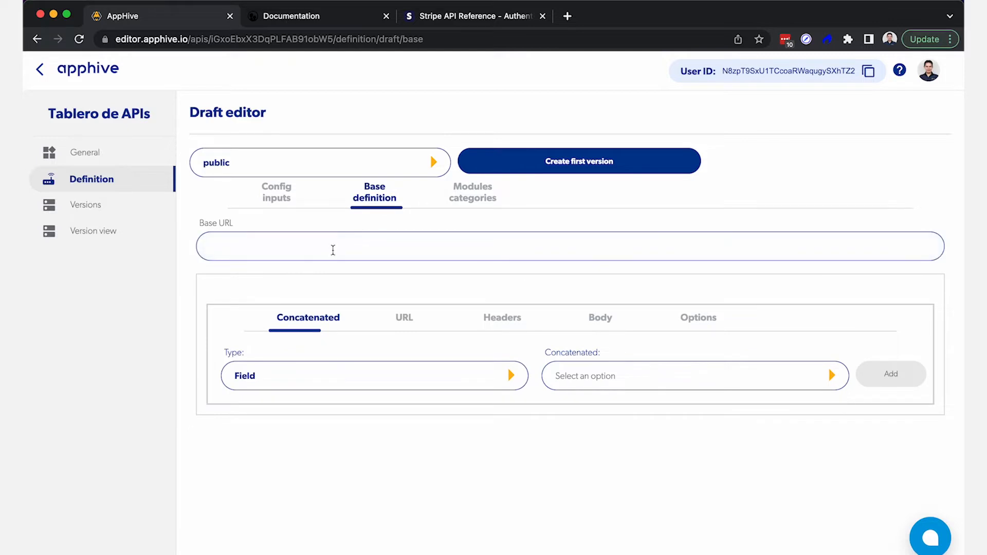
pyautogui.click(273, 198)
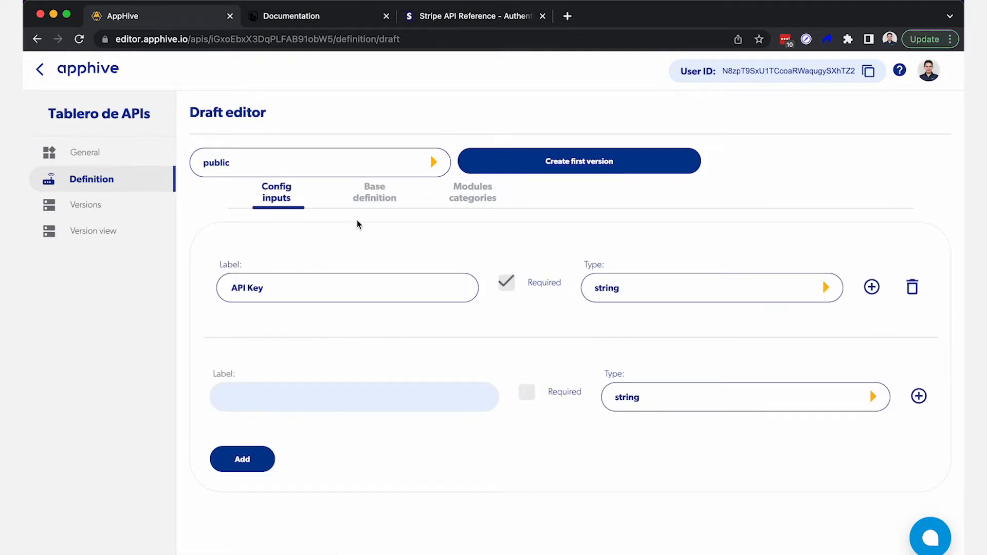
pyautogui.click(371, 204)
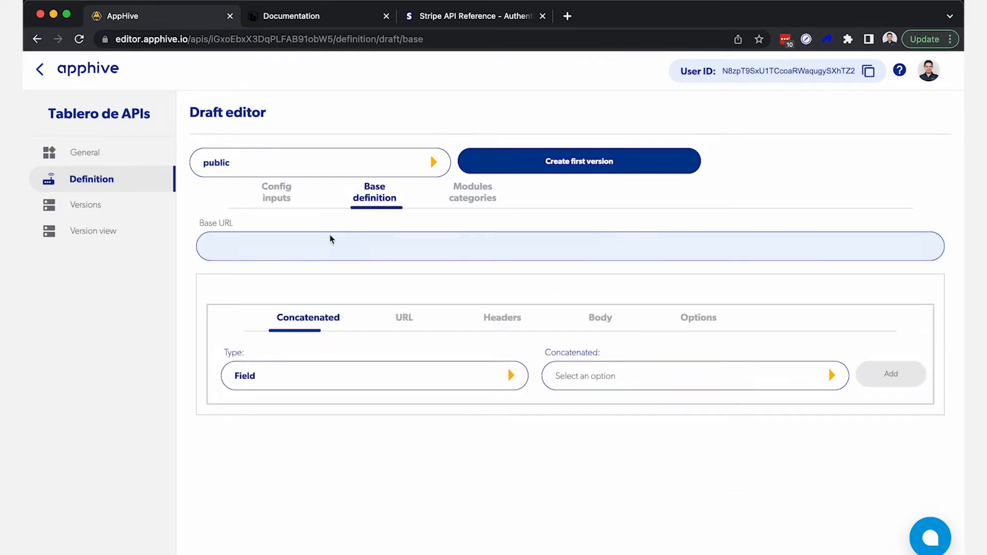
pyautogui.click(314, 246)
pyautogui.click(211, 221)
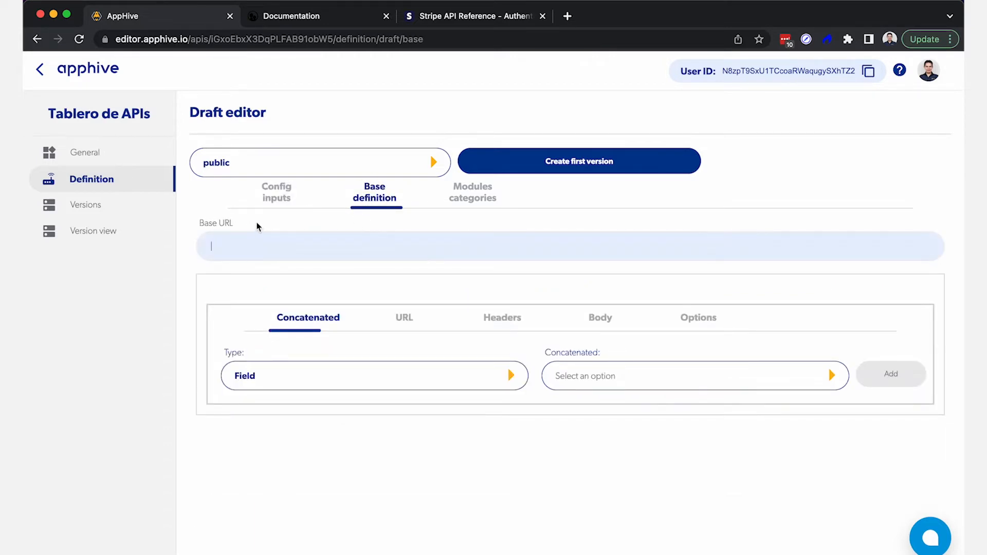
# Step: Compare the base URL with the character endpoint in the REST and Info and Pagination sections of the Rick and Morty API documentation
pyautogui.click(301, 16)
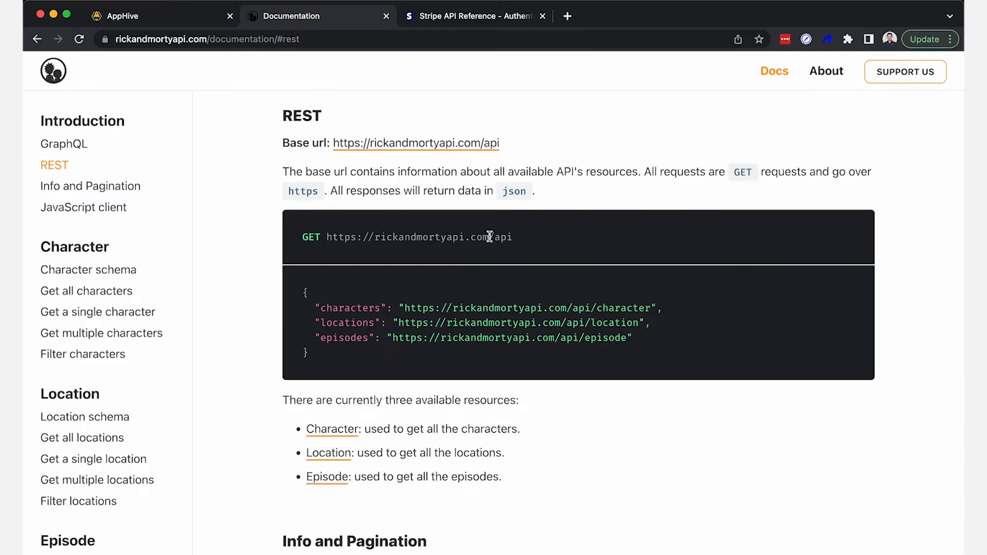
pyautogui.moveTo(523, 142); pyautogui.dragTo(334, 148)
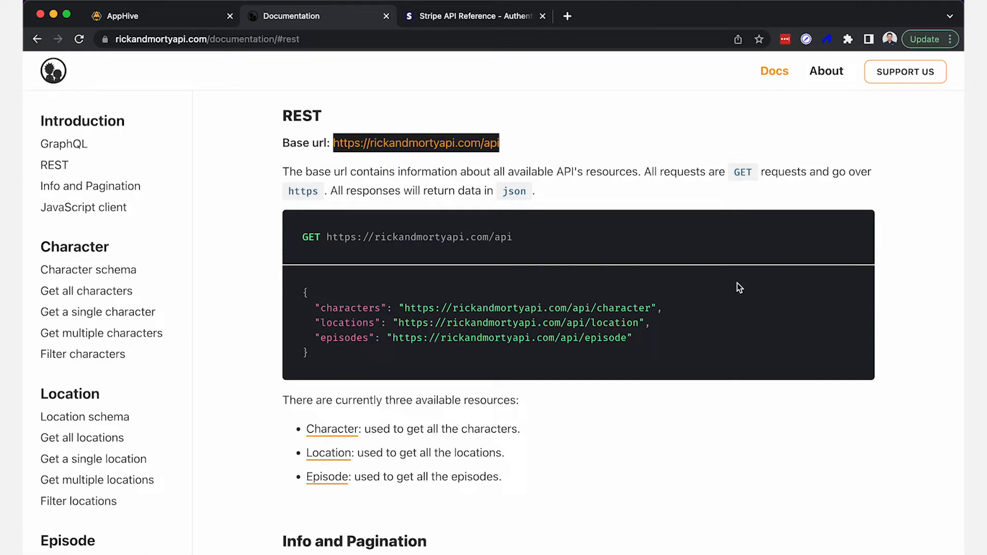
pyautogui.scroll(-5, 480, 290)
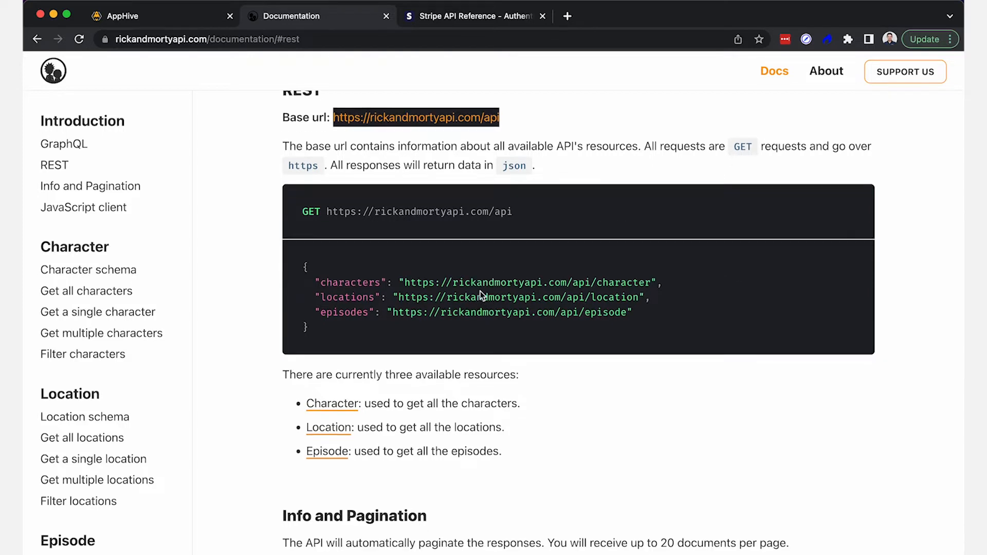
pyautogui.scroll(-5, 480, 295)
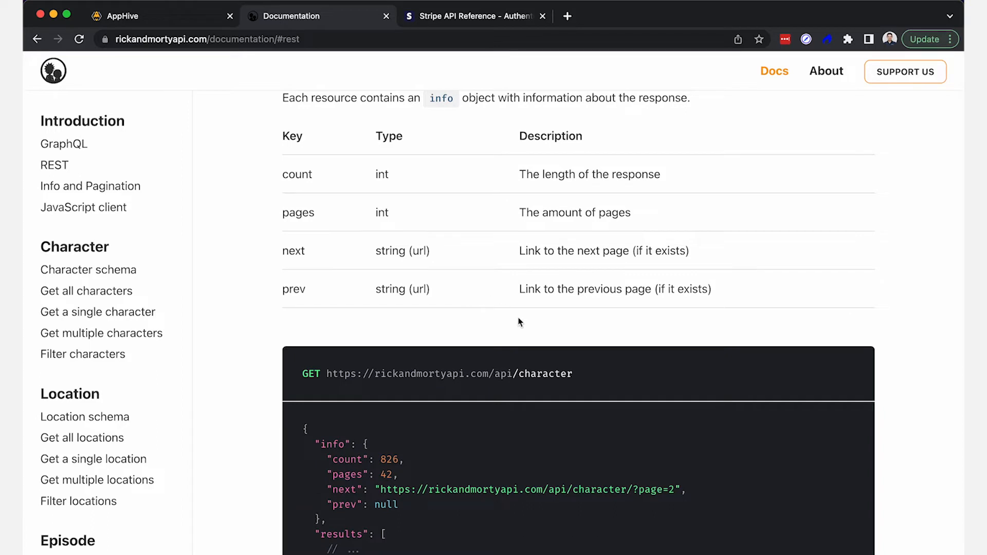
pyautogui.moveTo(519, 374); pyautogui.dragTo(329, 374)
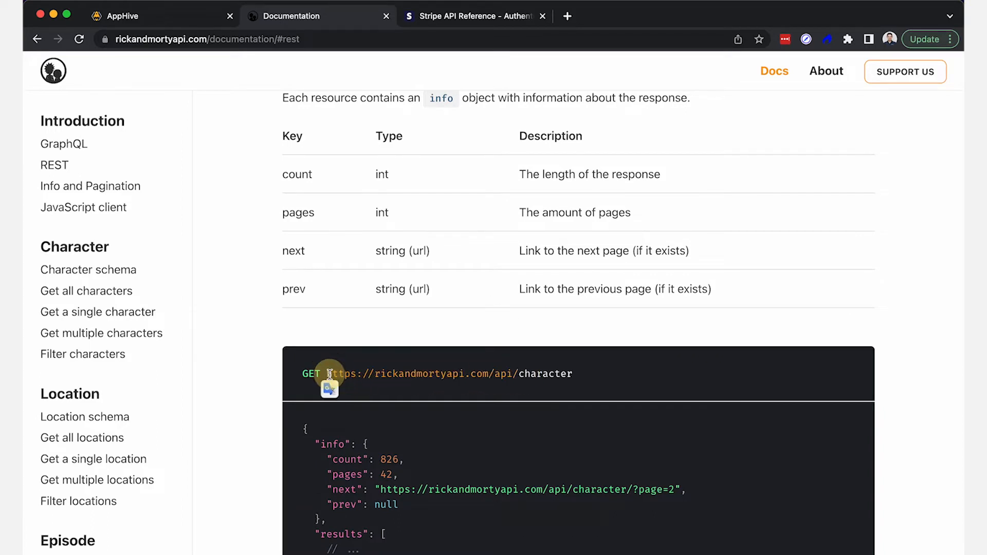
pyautogui.doubleClick(555, 373)
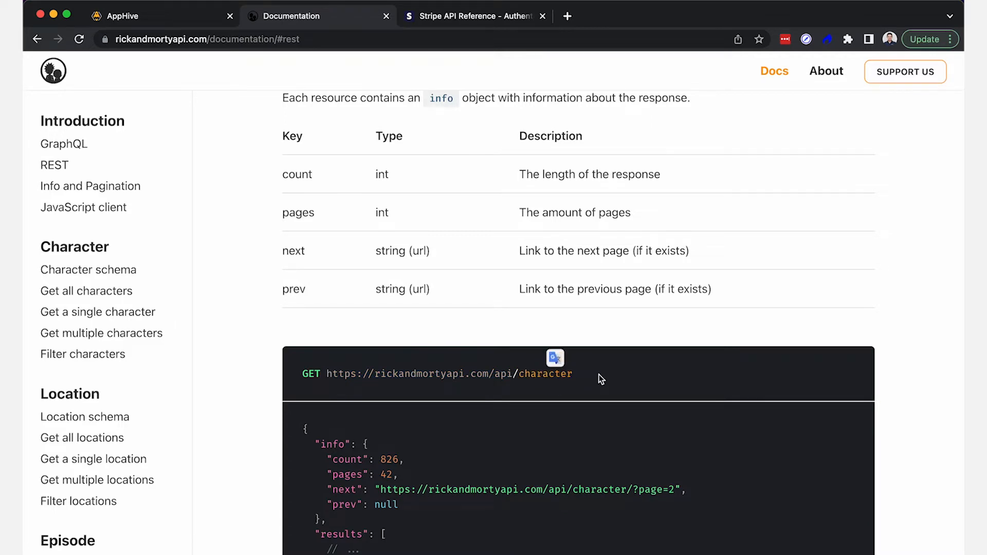
pyautogui.scroll(10, 600, 379)
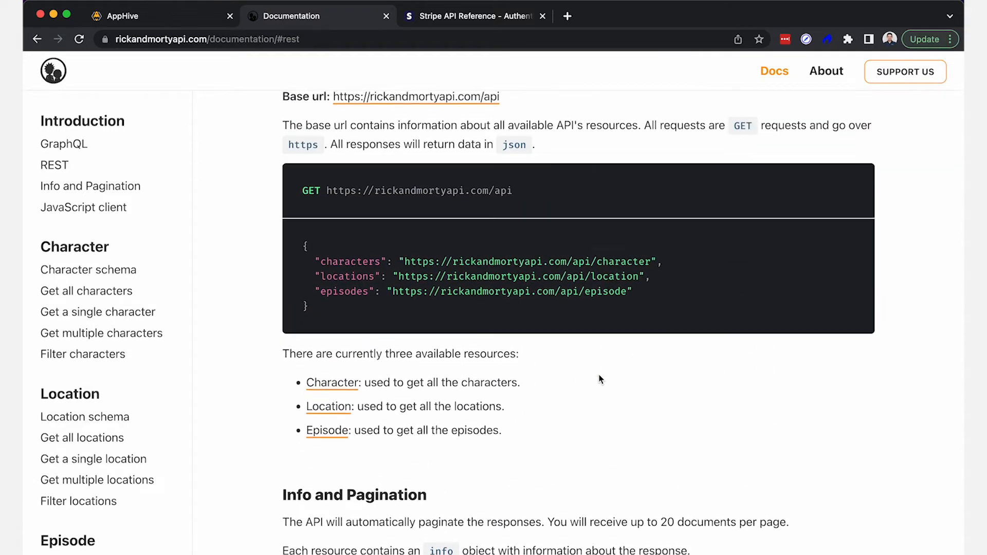
pyautogui.moveTo(514, 141); pyautogui.dragTo(332, 142)
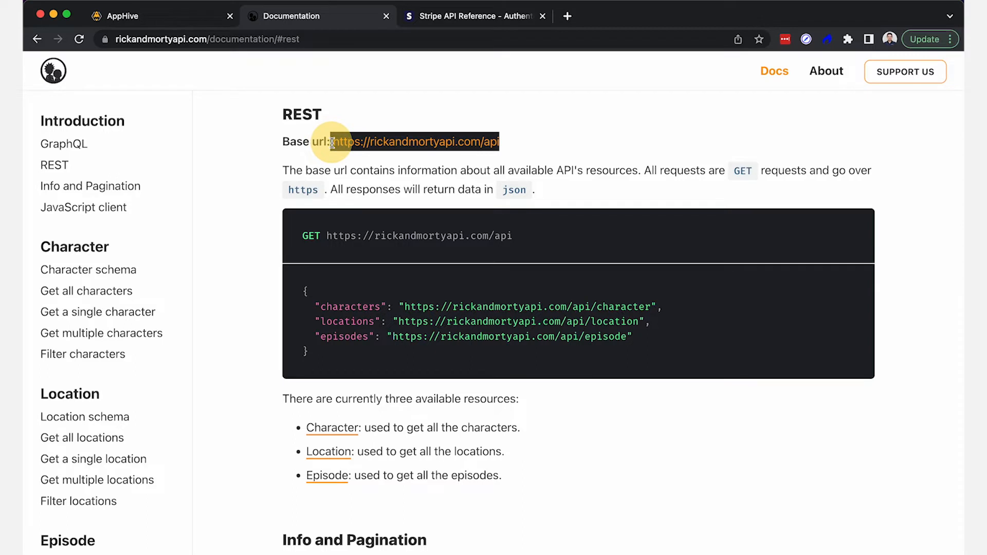
pyautogui.moveTo(531, 141); pyautogui.dragTo(329, 143)
pyautogui.press('super+c')
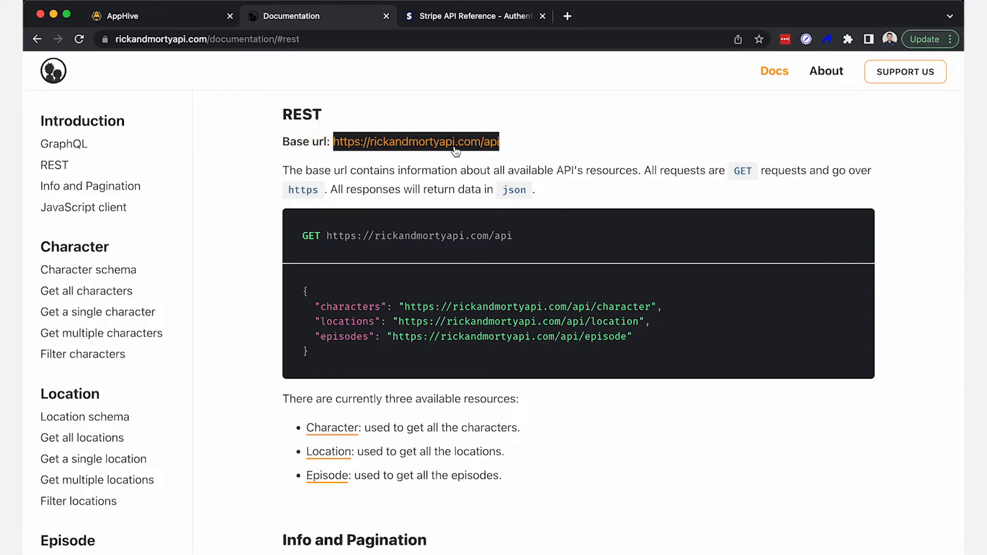
pyautogui.click(180, 19)
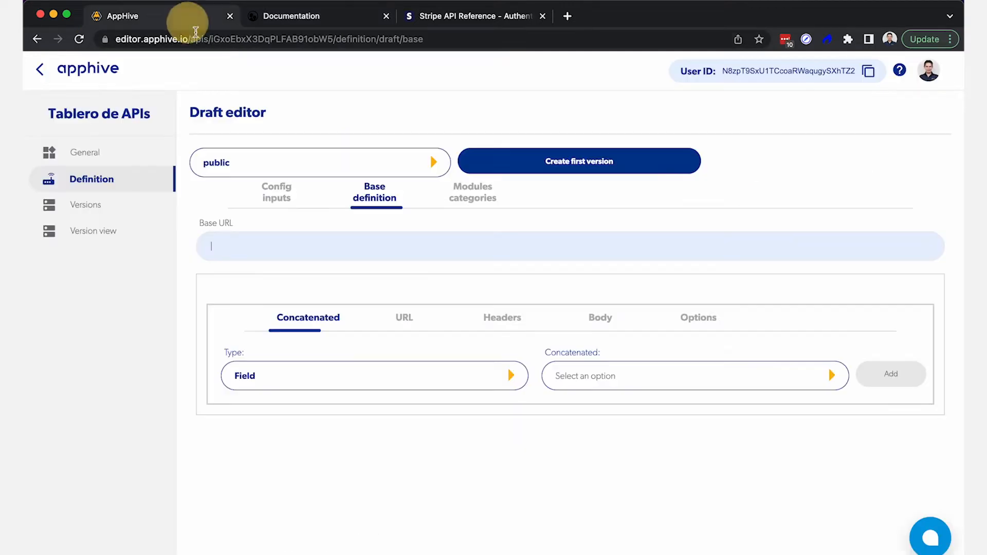
pyautogui.click(266, 244)
pyautogui.press('super+v')
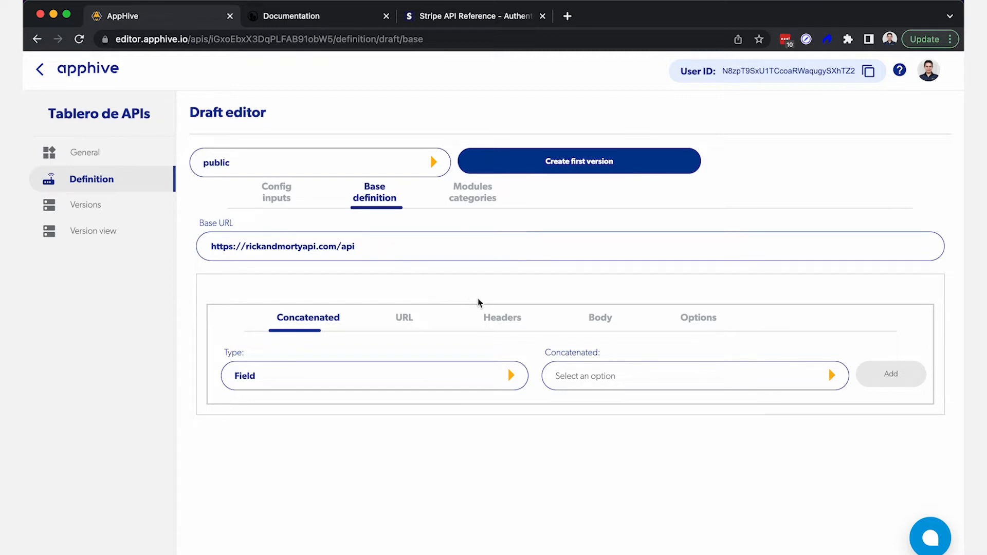
# Step: Review the Authentication and Connected Accounts sections of the Stripe API reference and return to the AppHive draft editor
pyautogui.click(414, 18)
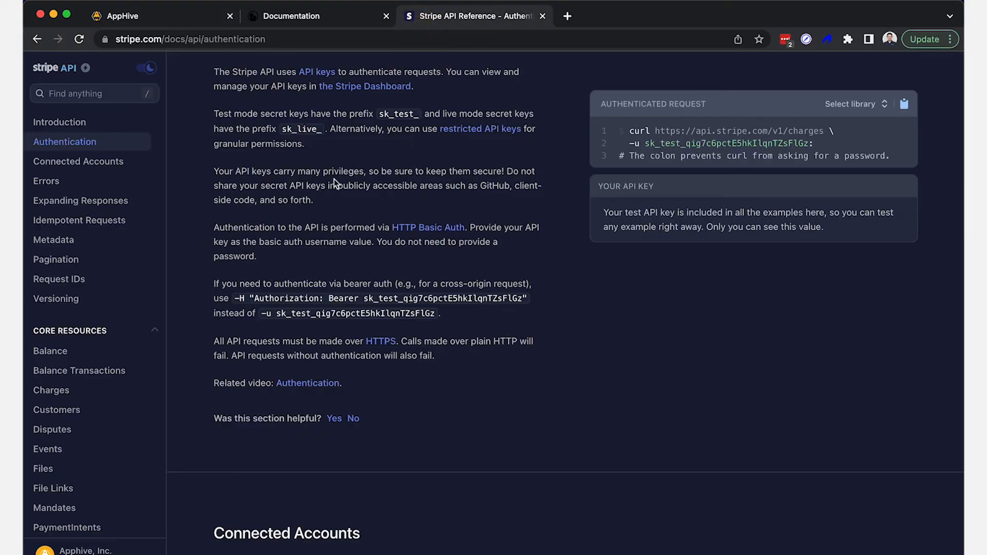
pyautogui.scroll(1, 335, 183)
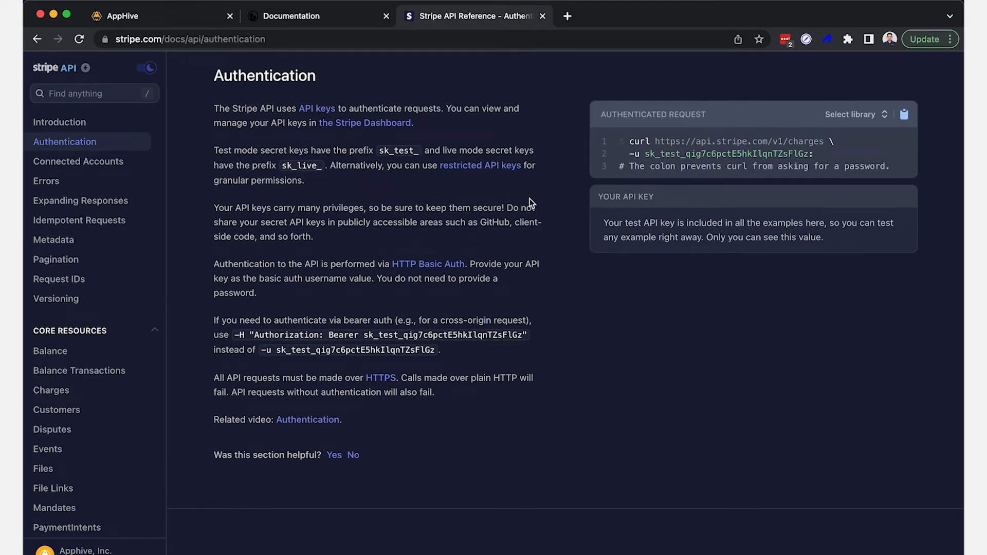
pyautogui.scroll(-7, 513, 213)
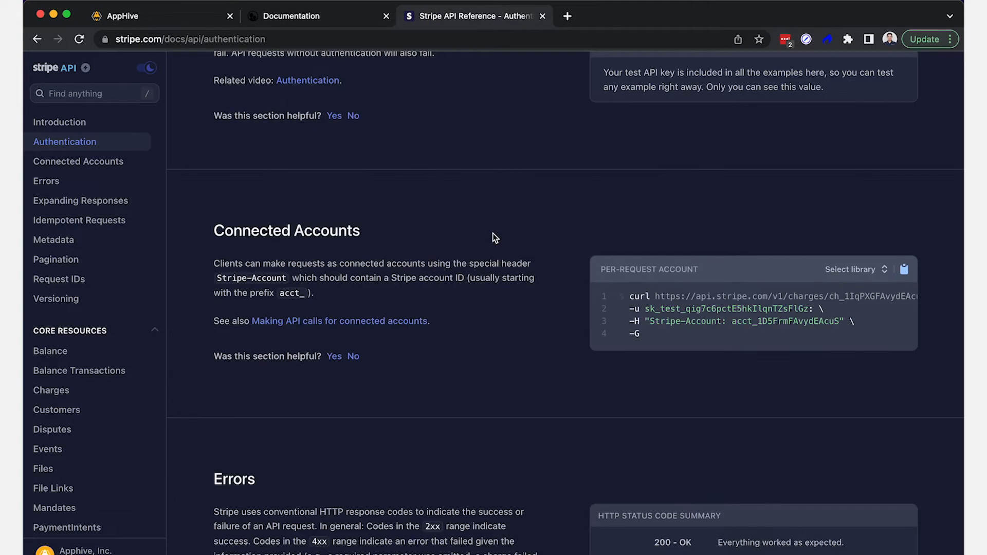
pyautogui.scroll(1, 492, 236)
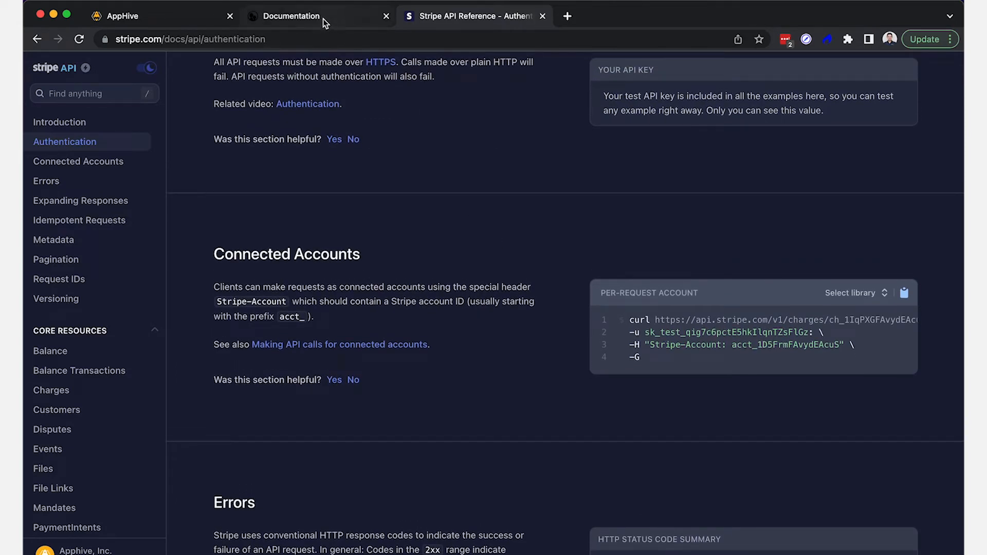
pyautogui.click(323, 18)
pyautogui.click(172, 14)
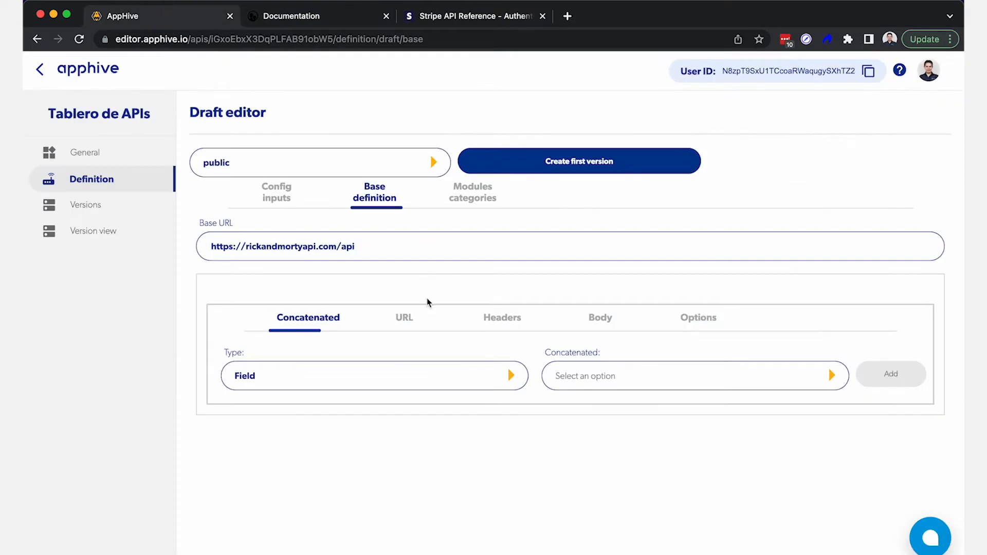
# Step: Add a base definition header with the key "apikey", type Field and the API Key config input as its value
pyautogui.click(501, 318)
pyautogui.click(394, 381)
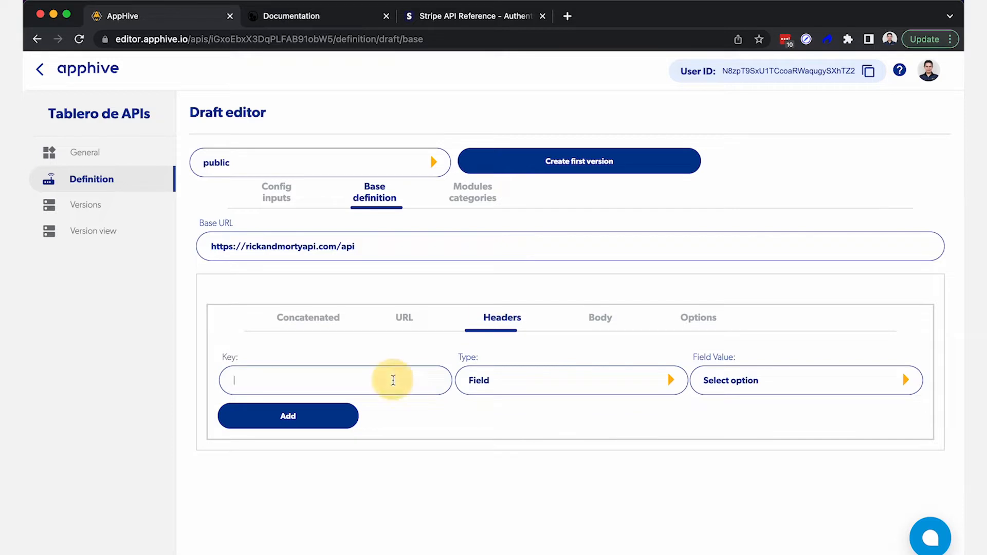
pyautogui.write('key')
pyautogui.moveTo(281, 392); pyautogui.dragTo(223, 379)
pyautogui.write('apikey')
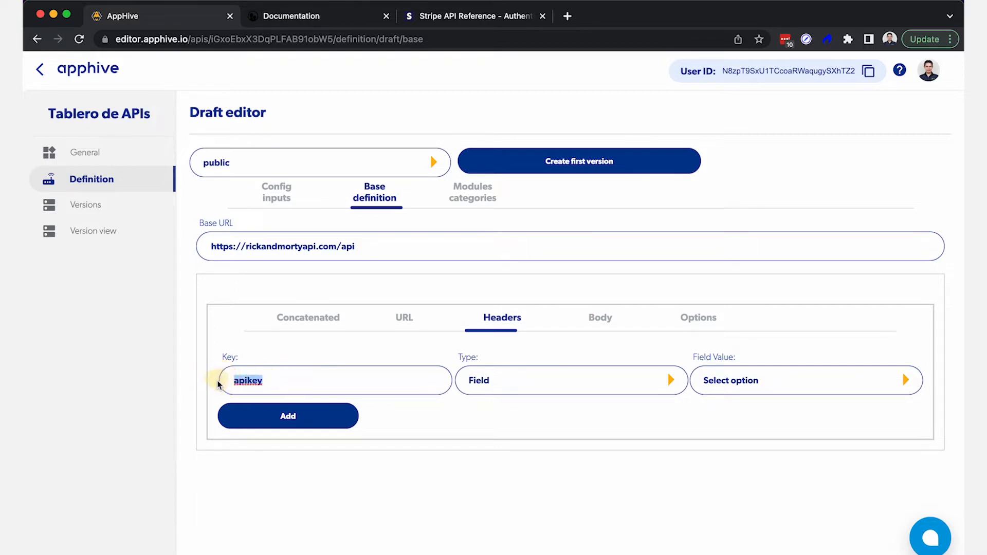
pyautogui.click(894, 386)
pyautogui.click(817, 408)
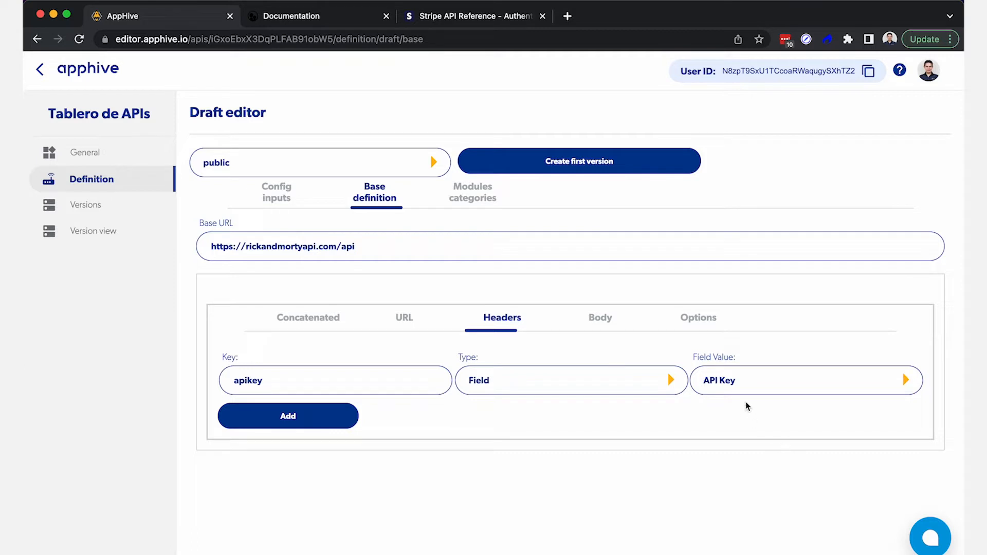
pyautogui.click(306, 419)
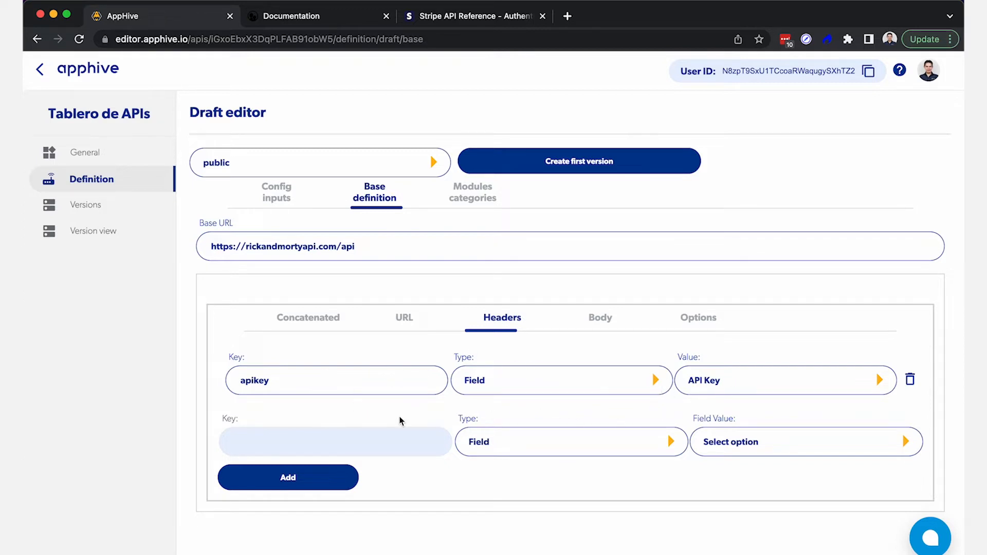
# Step: Start a URL parameter in the base definition with "key" as its key
pyautogui.click(404, 319)
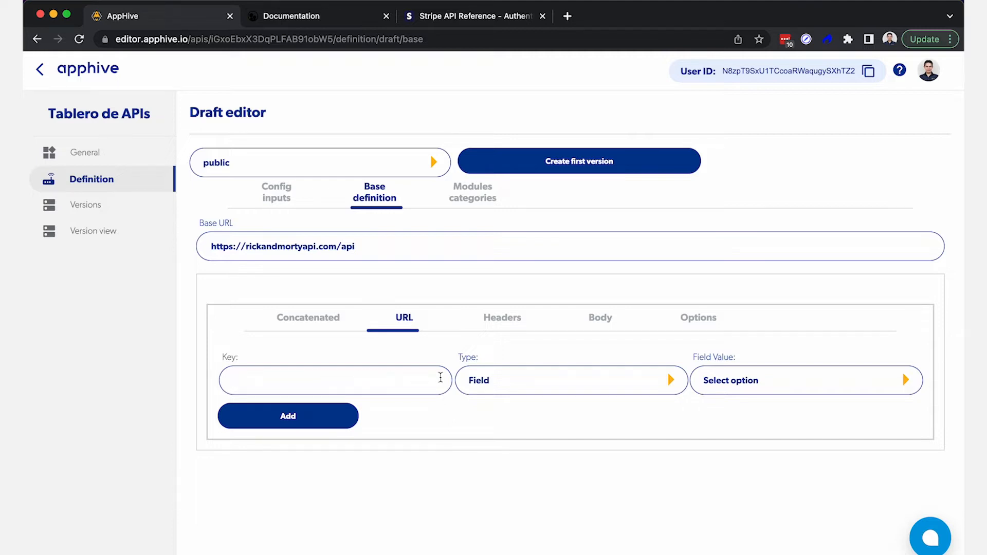
pyautogui.write('key')
# Step: Try the example query string "?key=sdfds" at the end of the page address and remove it
pyautogui.click(442, 43)
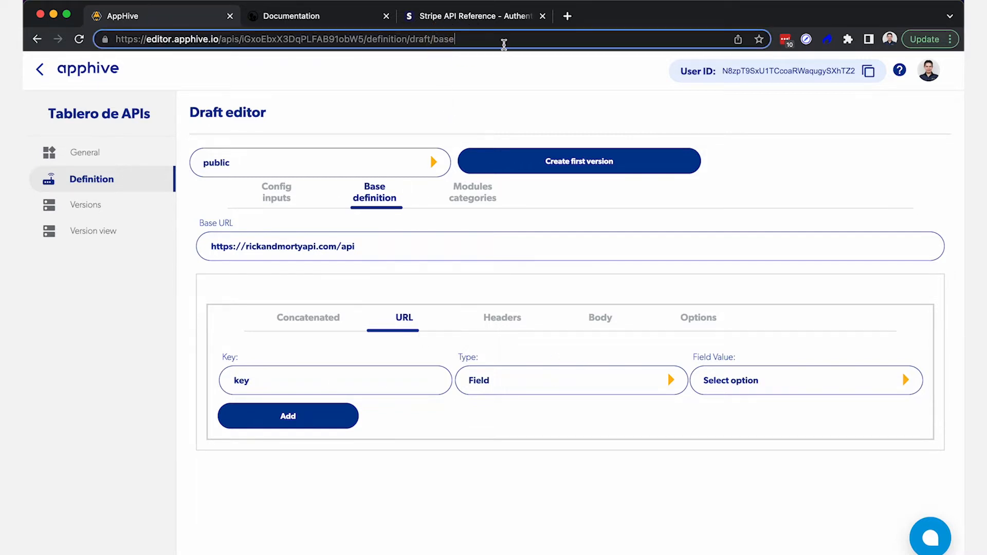
pyautogui.write('?')
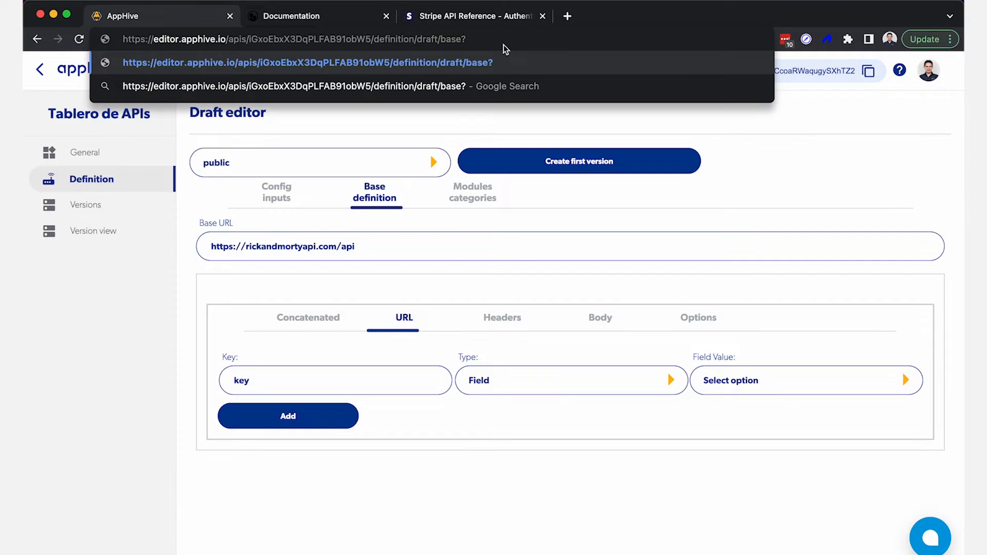
pyautogui.write('key=')
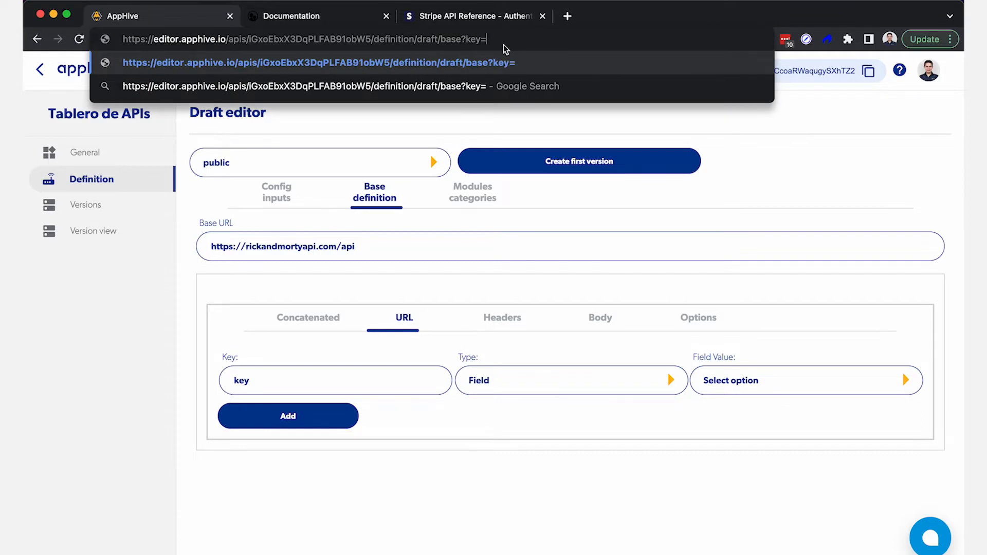
pyautogui.write('sdfds')
pyautogui.moveTo(514, 39)
pyautogui.mouseDown()
pyautogui.moveTo(459, 37)
pyautogui.moveTo(519, 37)
pyautogui.mouseUp()
pyautogui.click(460, 37)
pyautogui.doubleClick(470, 39)
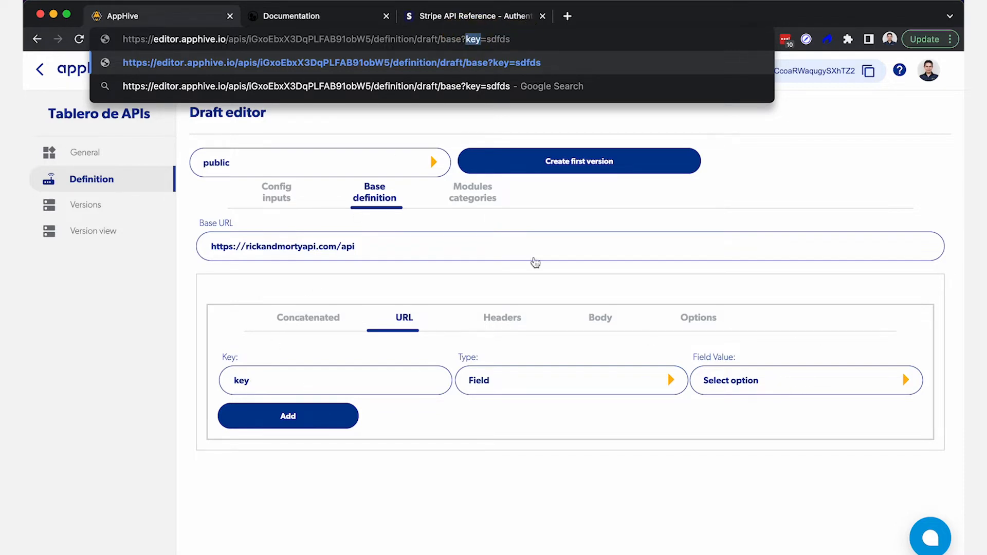
pyautogui.moveTo(461, 37); pyautogui.dragTo(591, 36)
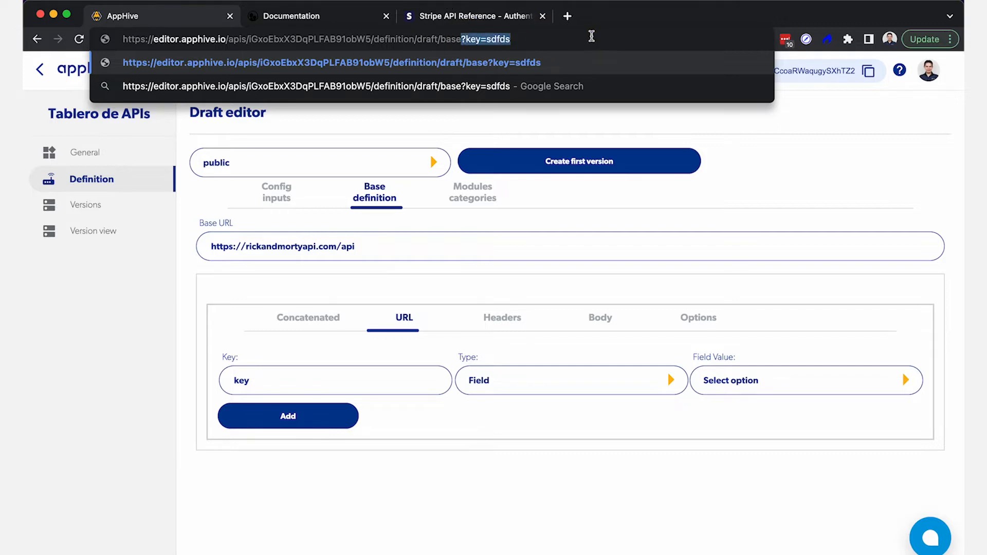
pyautogui.press('BackSpace')
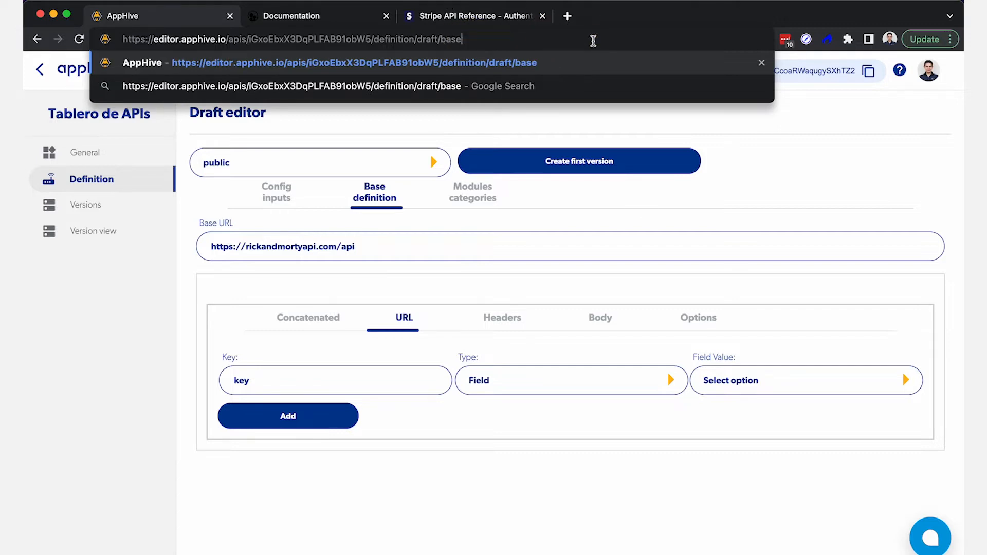
pyautogui.click(598, 428)
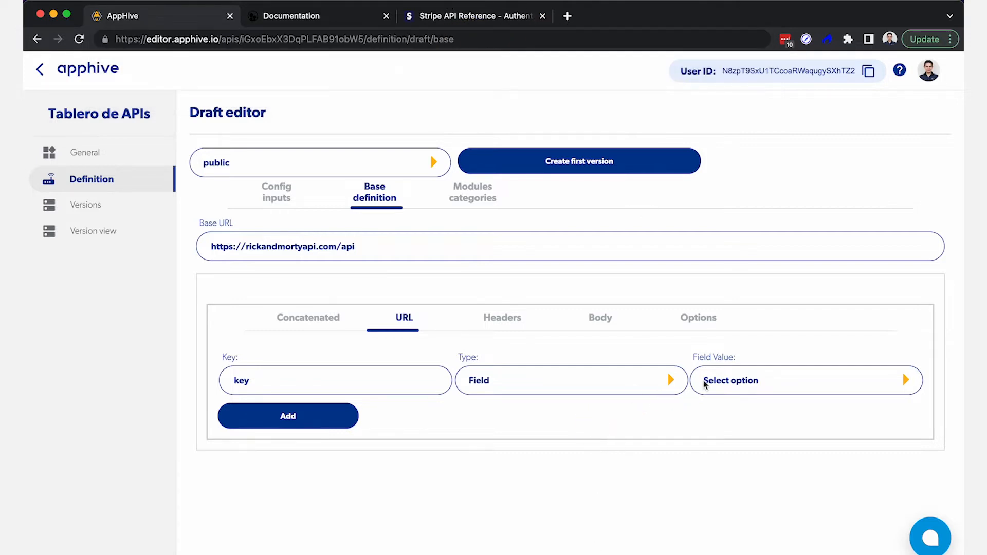
# Step: Check the Field value options for the "key" URL parameter and set its type to Value
pyautogui.click(903, 381)
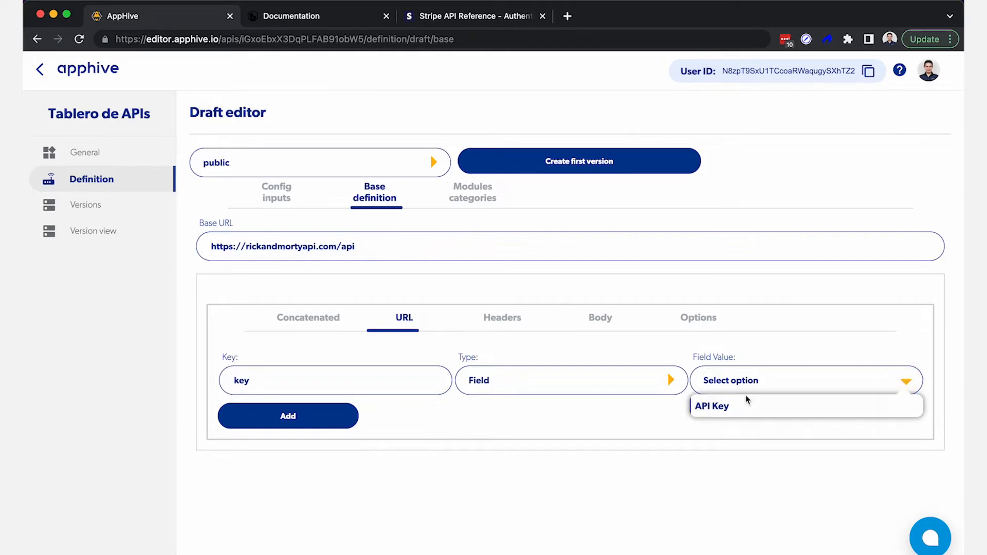
pyautogui.click(650, 410)
pyautogui.click(671, 390)
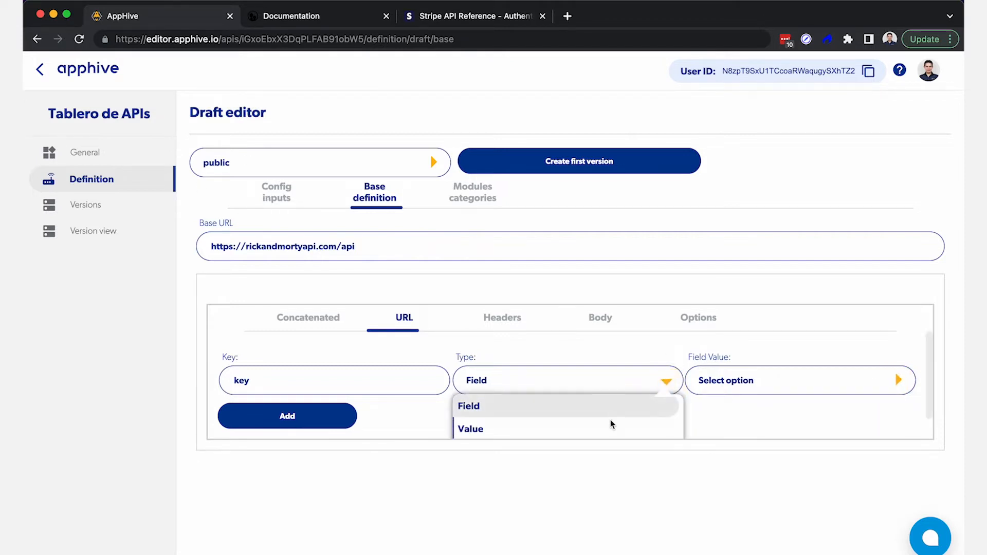
pyautogui.click(609, 423)
pyautogui.click(742, 381)
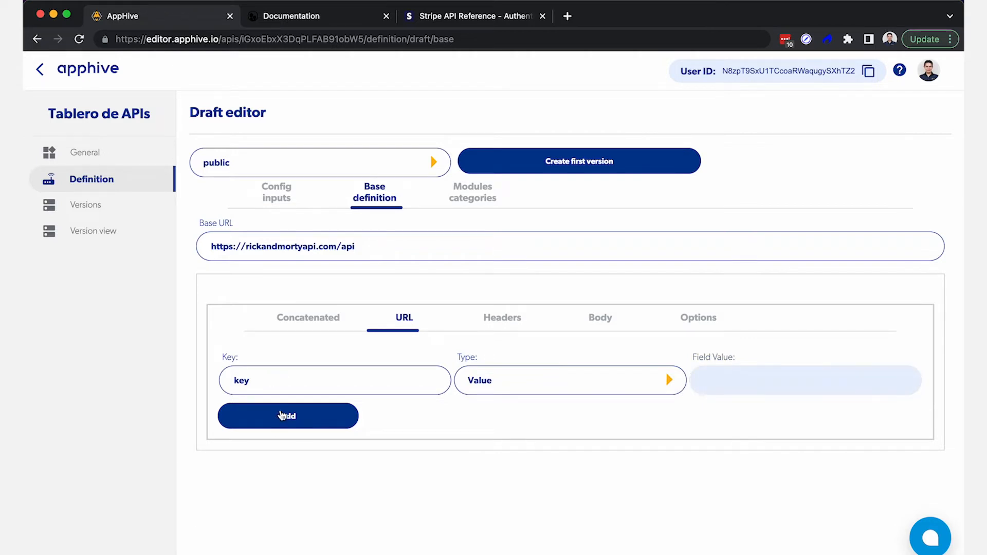
# Step: Show the Concatenated parameters and try the example path "/sdfsdfffsdfs" at the end of the page address, removing it again
pyautogui.click(324, 328)
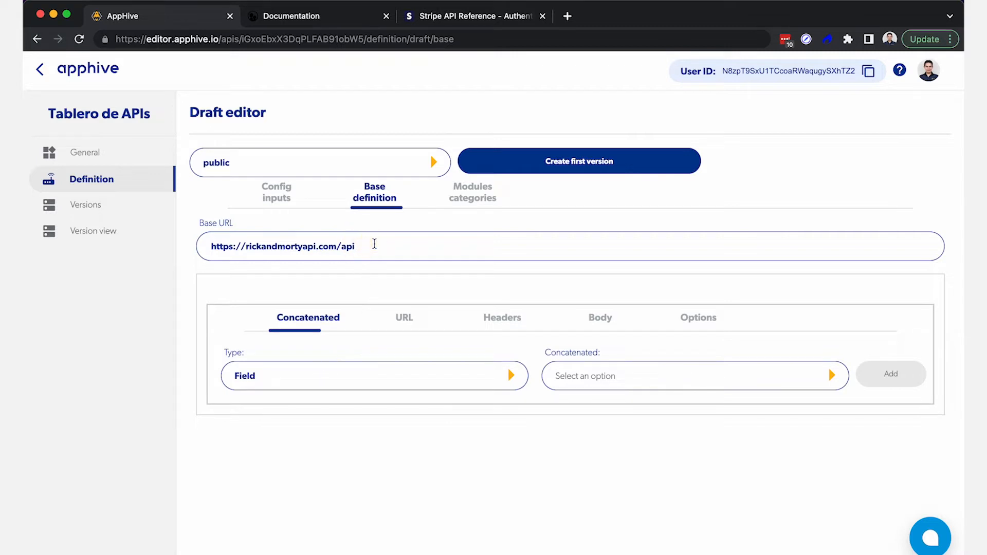
pyautogui.click(505, 40)
pyautogui.click(508, 41)
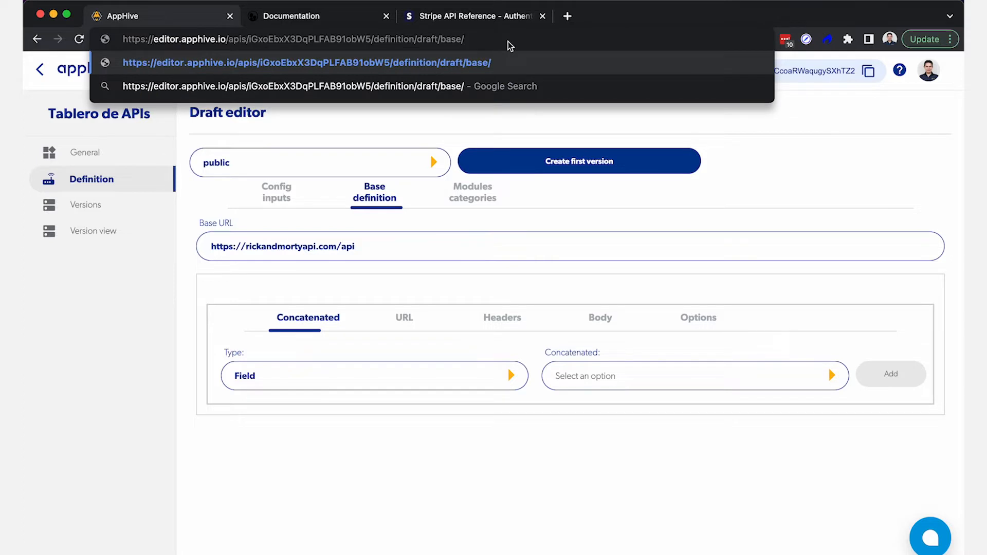
pyautogui.write('sdfsdfffsdfs')
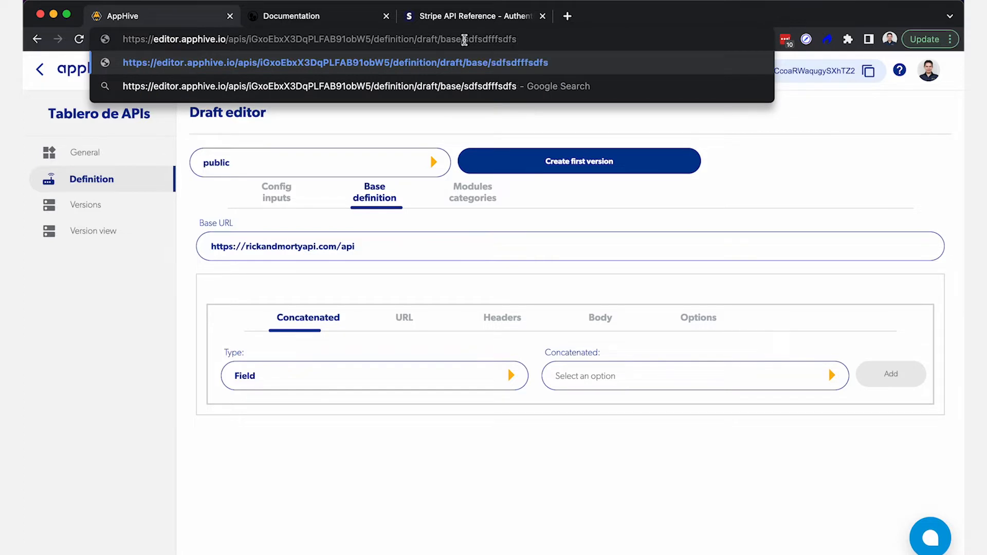
pyautogui.moveTo(464, 40); pyautogui.dragTo(557, 36)
pyautogui.press('BackSpace')
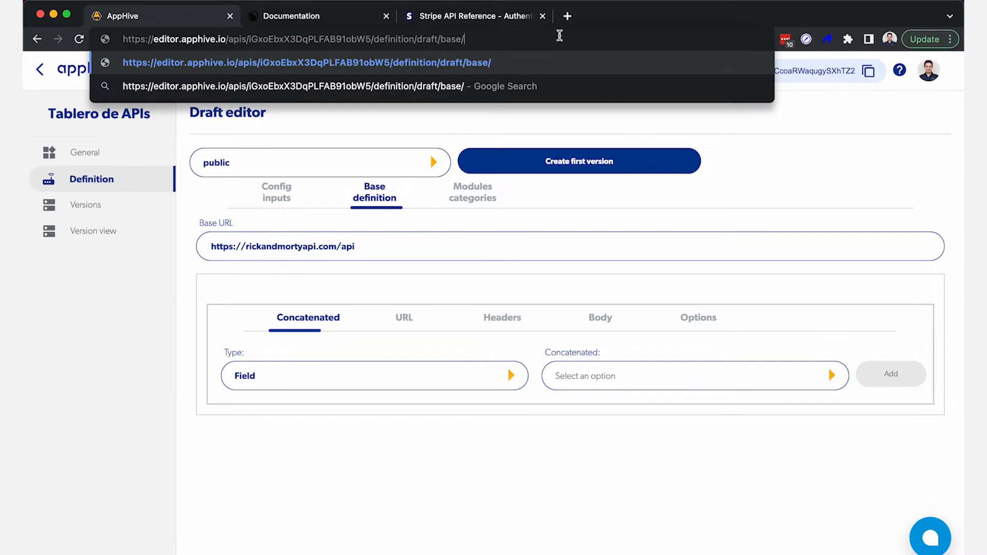
pyautogui.click(348, 354)
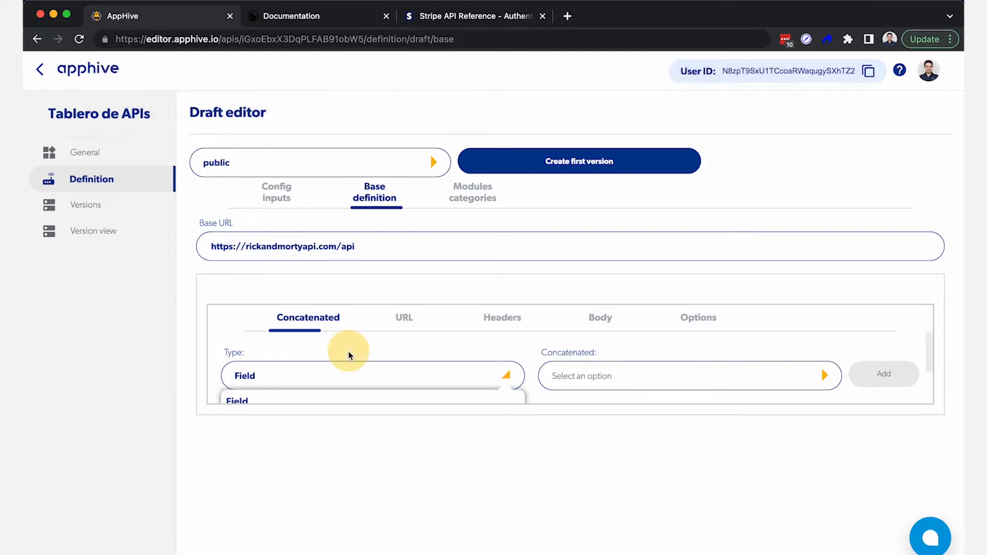
pyautogui.click(314, 323)
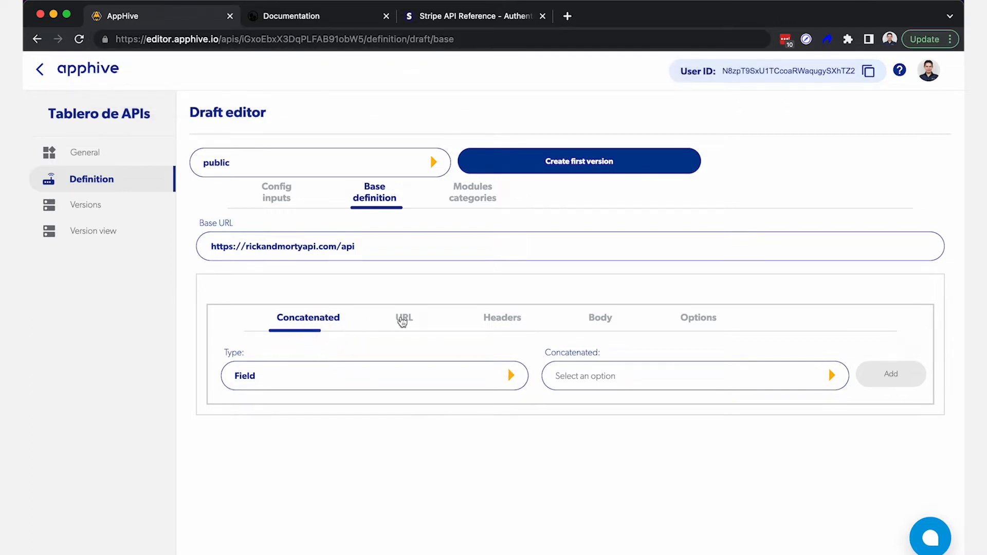
# Step: Review the URL, Headers, Body and Options sections of the base definition
pyautogui.click(402, 320)
pyautogui.click(315, 317)
pyautogui.click(409, 319)
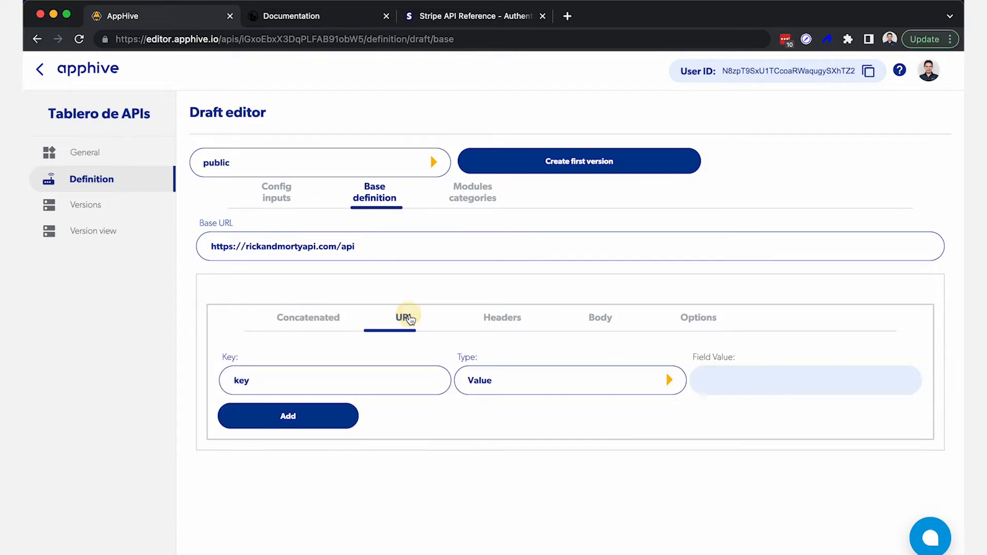
pyautogui.click(505, 320)
pyautogui.click(598, 319)
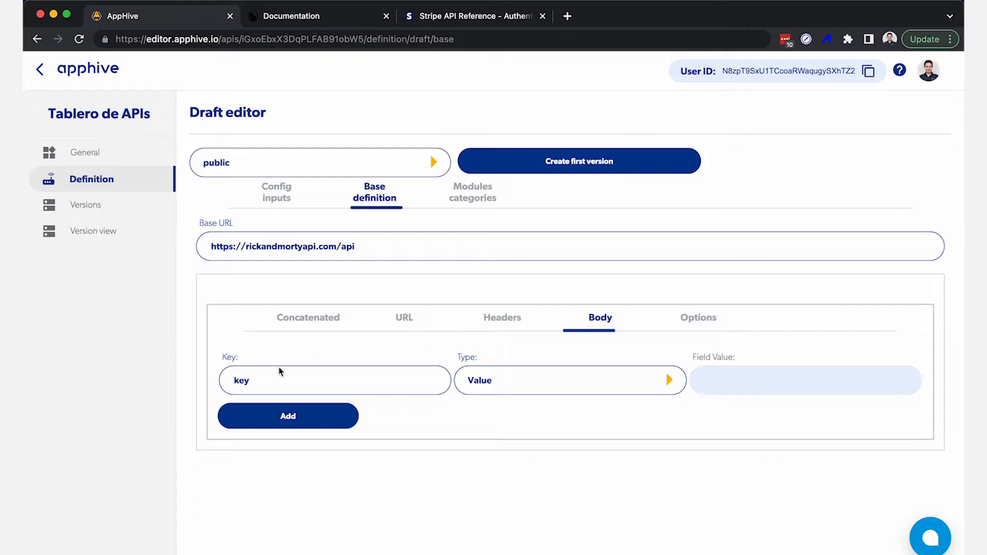
pyautogui.click(680, 329)
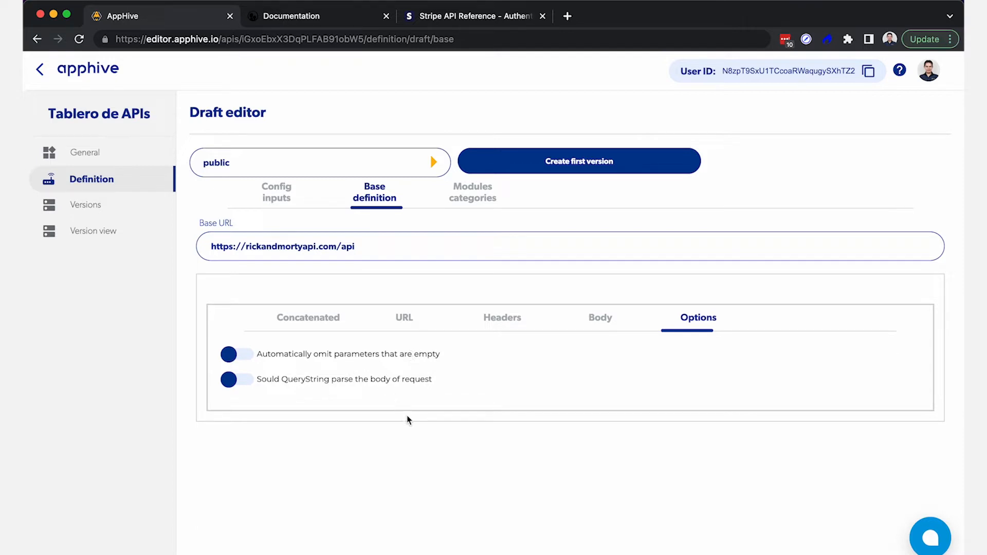
# Step: Delete the "apikey" header and clear the pending "key" entry in the base definition, checking the other parameter sections
pyautogui.click(495, 322)
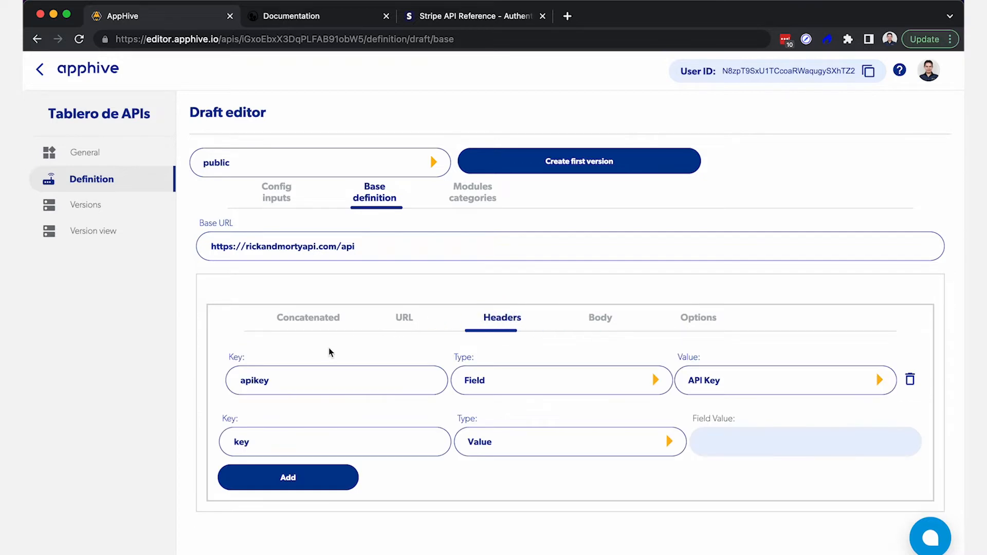
pyautogui.click(912, 380)
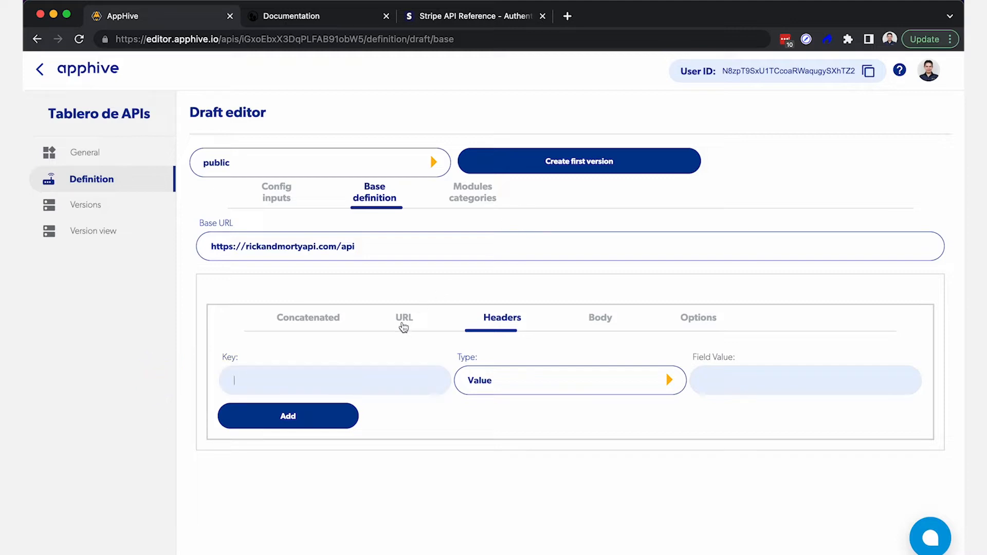
pyautogui.click(315, 321)
pyautogui.click(523, 320)
pyautogui.click(599, 316)
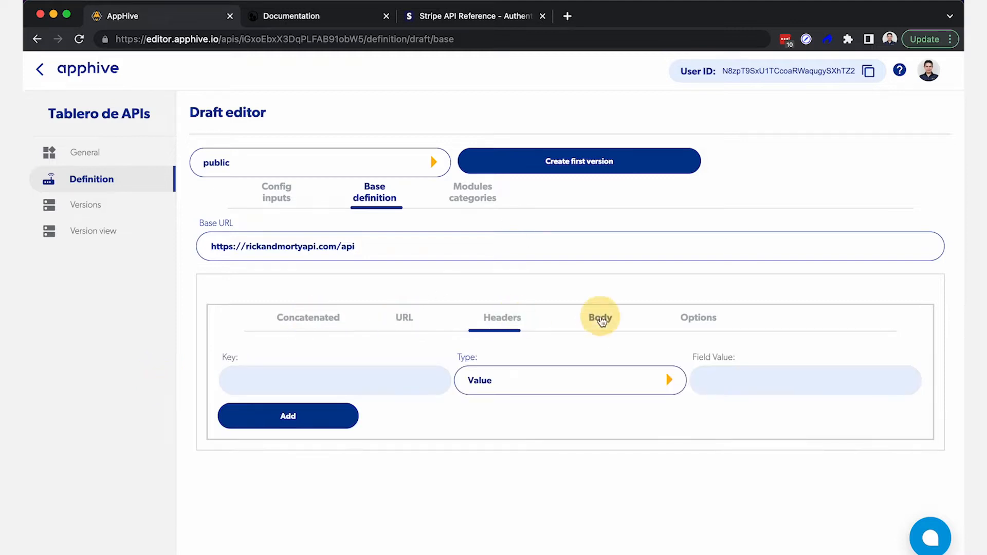
pyautogui.click(522, 319)
pyautogui.click(405, 319)
pyautogui.click(318, 319)
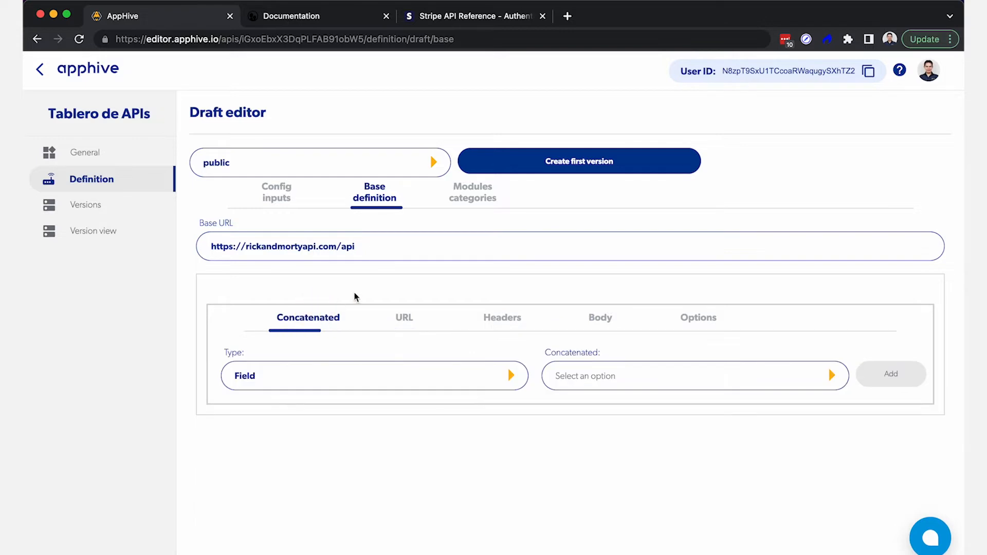
# Step: Open the module categories and examine how the Stripe API reference groups its resources, such as Core Resources, Payment Methods and Products
pyautogui.click(482, 198)
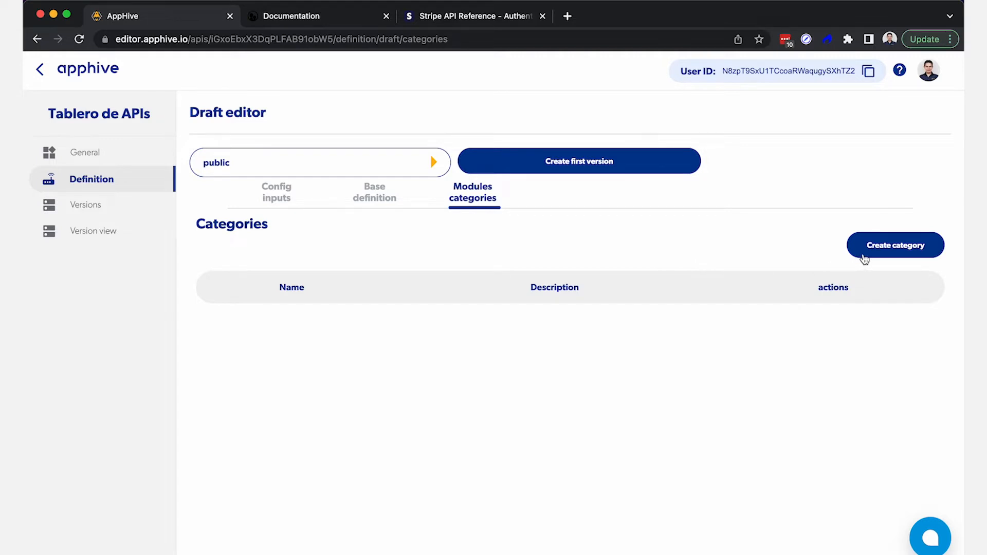
pyautogui.click(461, 25)
pyautogui.click(79, 220)
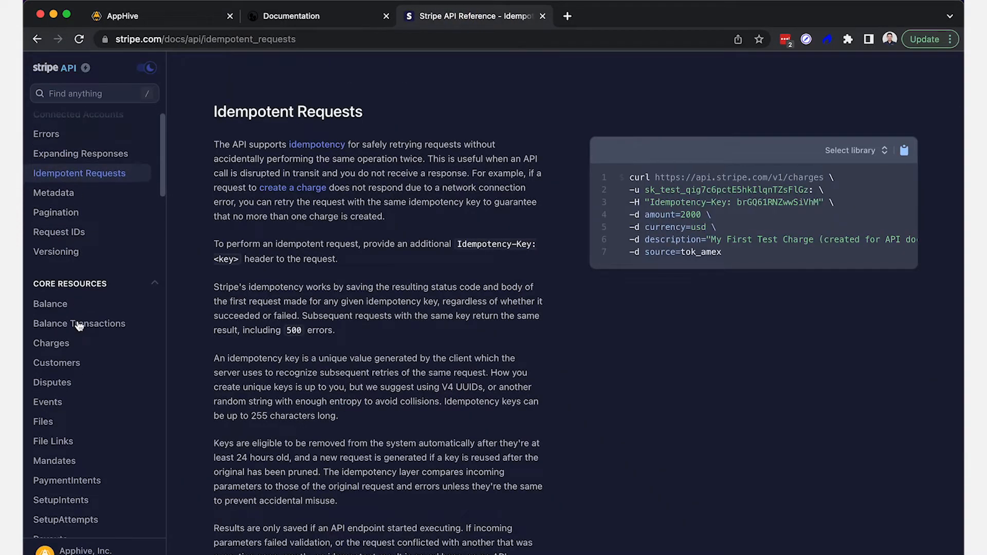
pyautogui.scroll(-10, 76, 318)
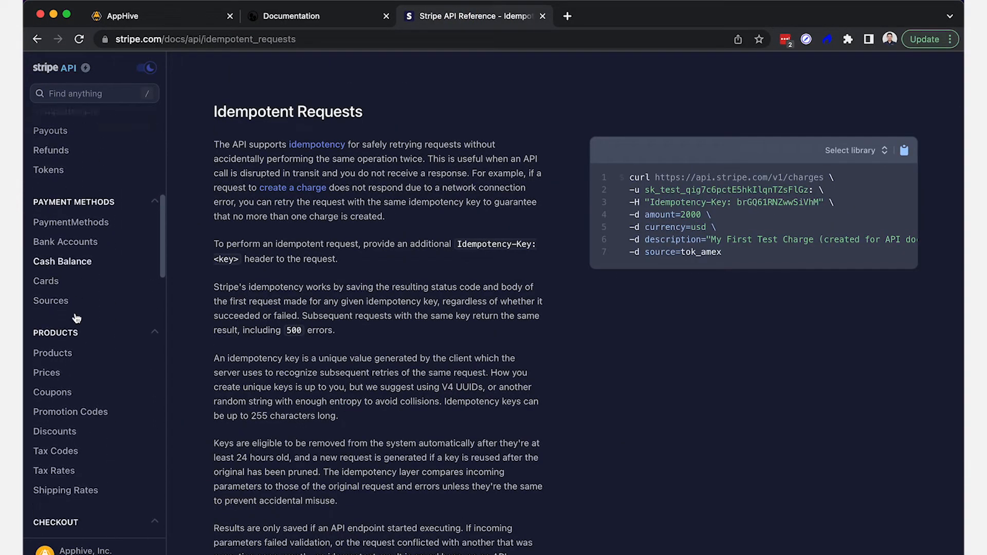
pyautogui.scroll(-3, 73, 308)
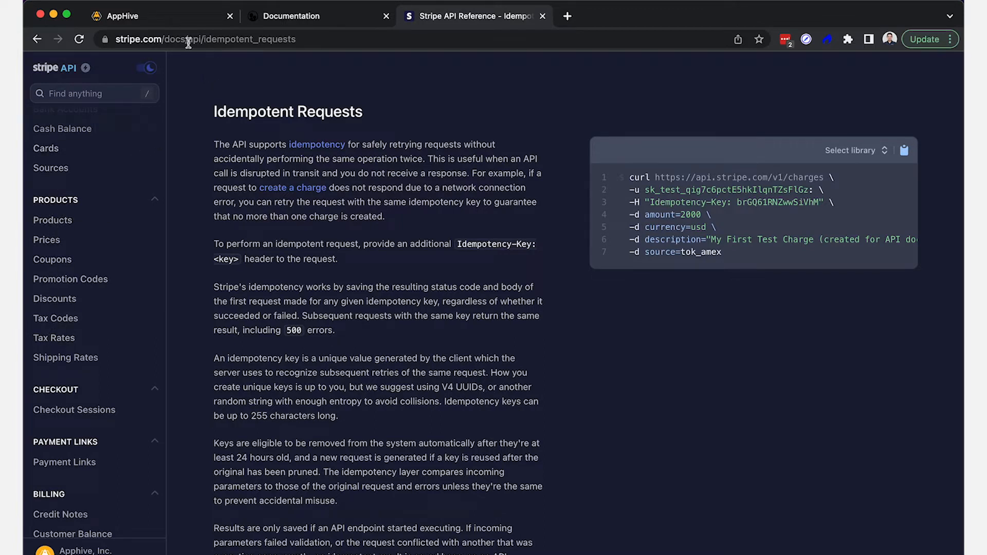
# Step: Review the REST resources and the Info and Pagination section in the Rick and Morty API documentation
pyautogui.click(298, 21)
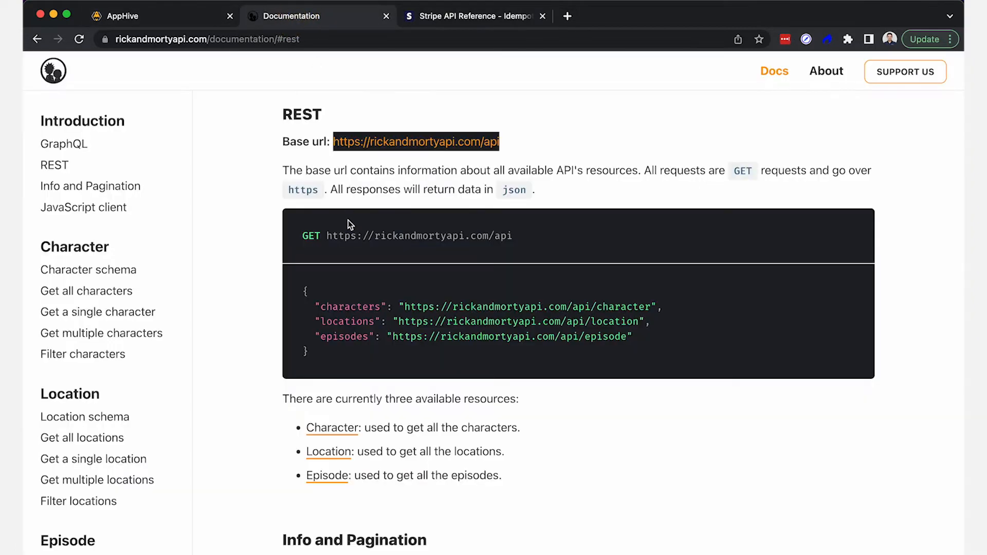
pyautogui.scroll(-5, 319, 279)
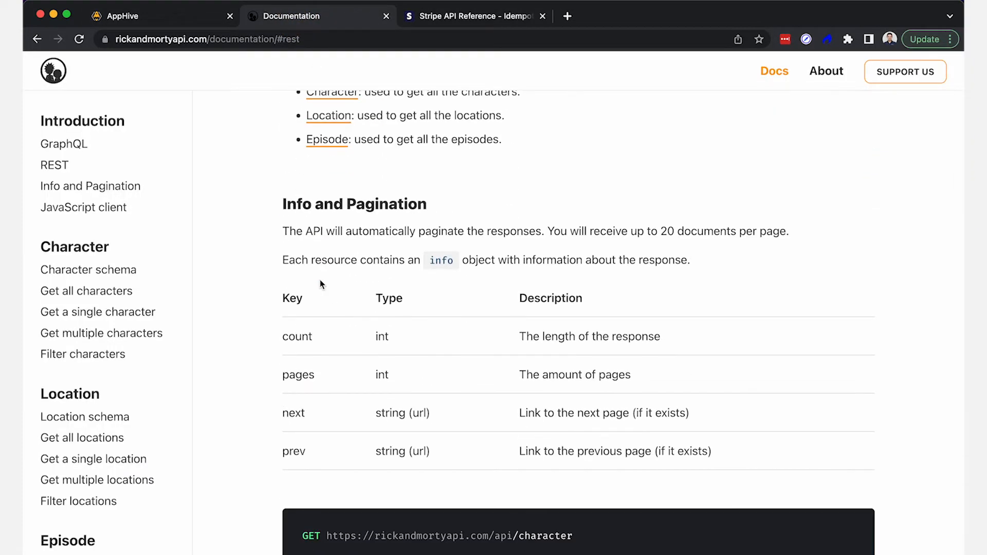
pyautogui.scroll(-3, 320, 280)
pyautogui.scroll(3, 320, 279)
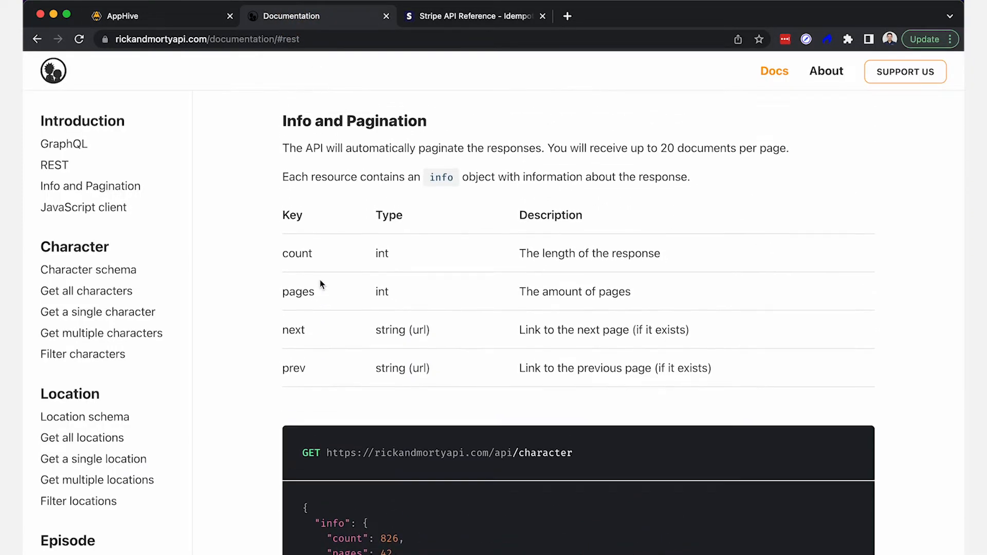
pyautogui.scroll(3, 319, 280)
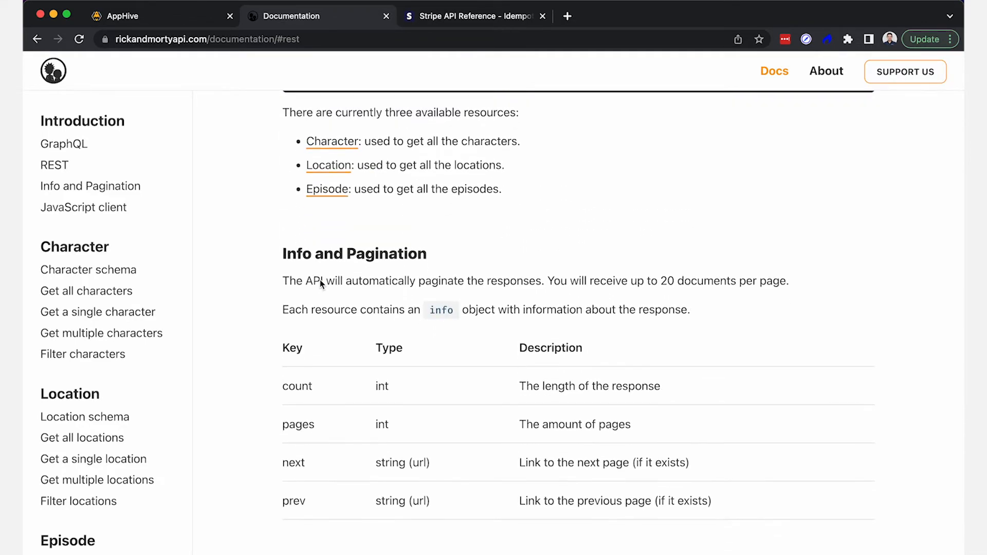
pyautogui.scroll(-10, 320, 280)
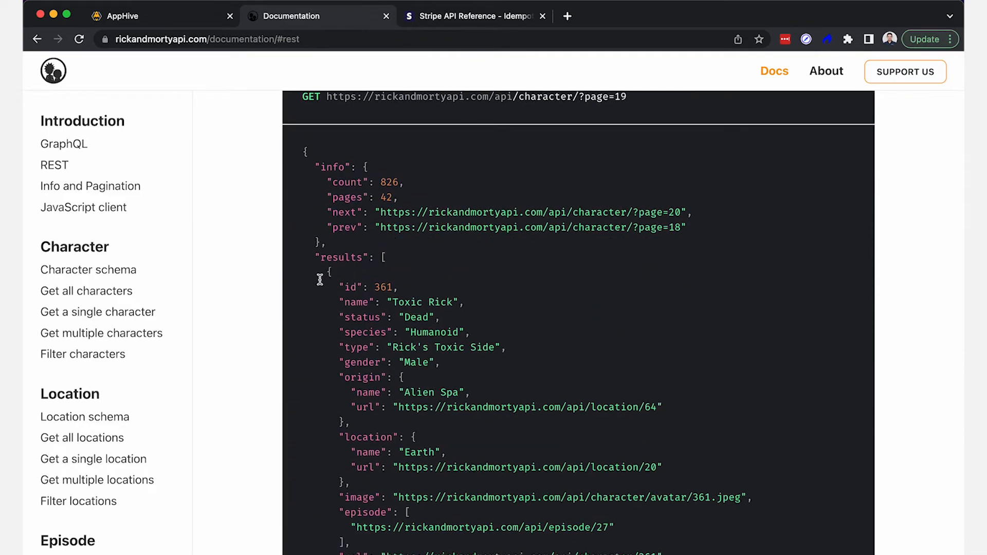
pyautogui.scroll(-5, 320, 279)
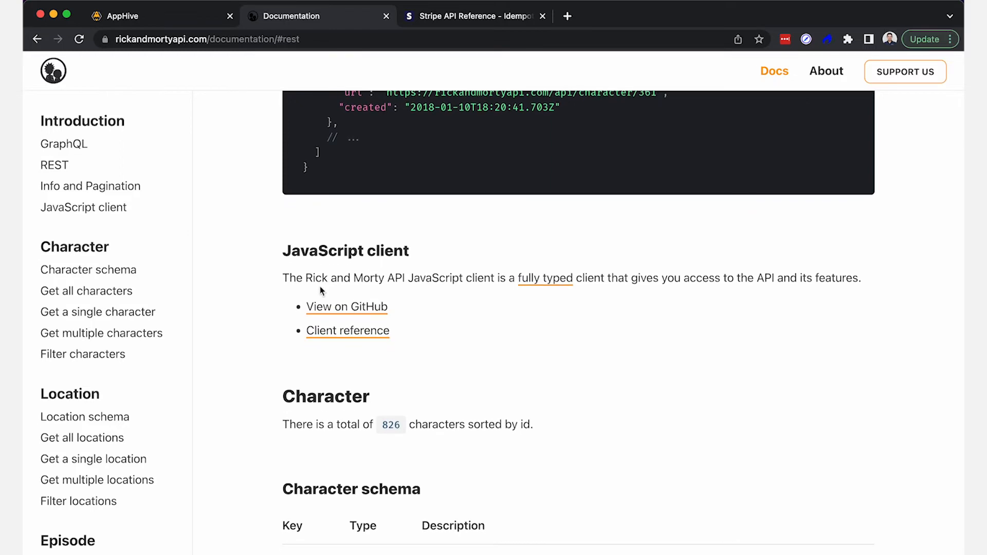
pyautogui.scroll(15, 320, 287)
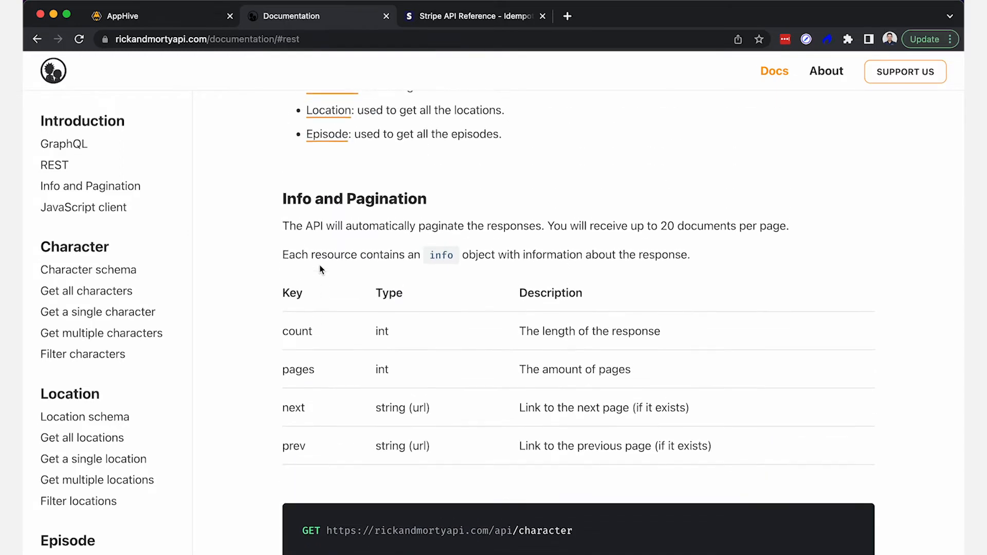
pyautogui.scroll(2, 319, 270)
# Step: Return to AppHive and create a module category named "General" with the description "General category for rick and morty"
pyautogui.click(166, 19)
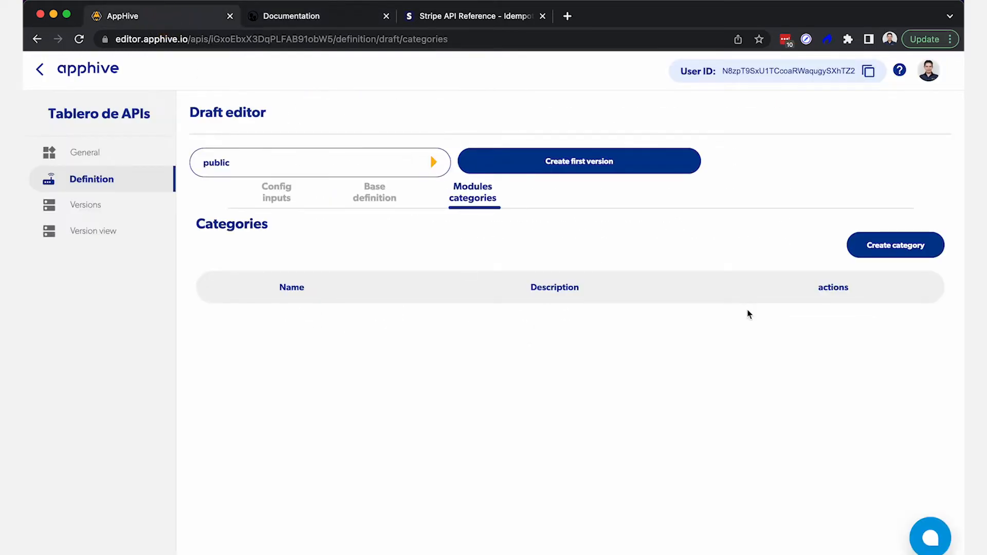
pyautogui.click(926, 253)
pyautogui.click(284, 283)
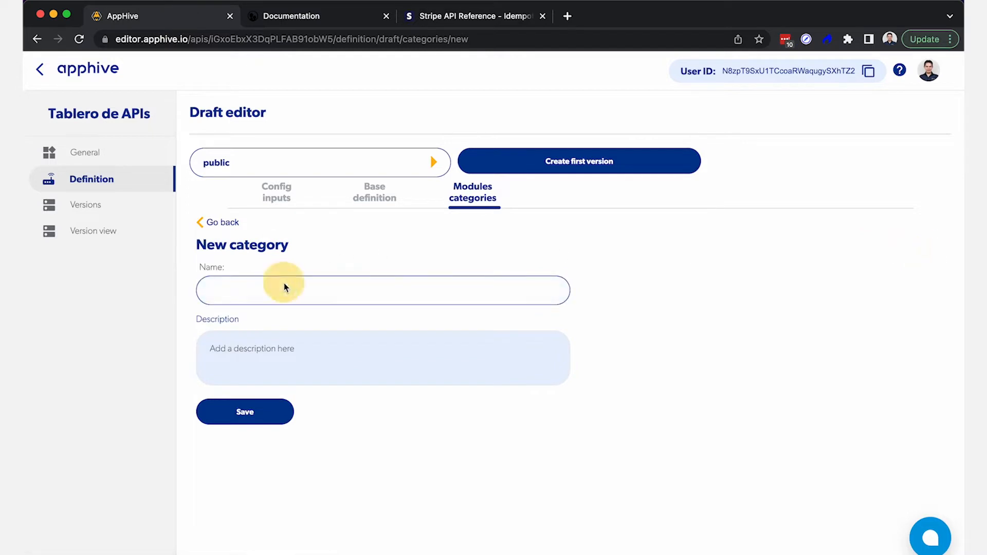
pyautogui.write('General')
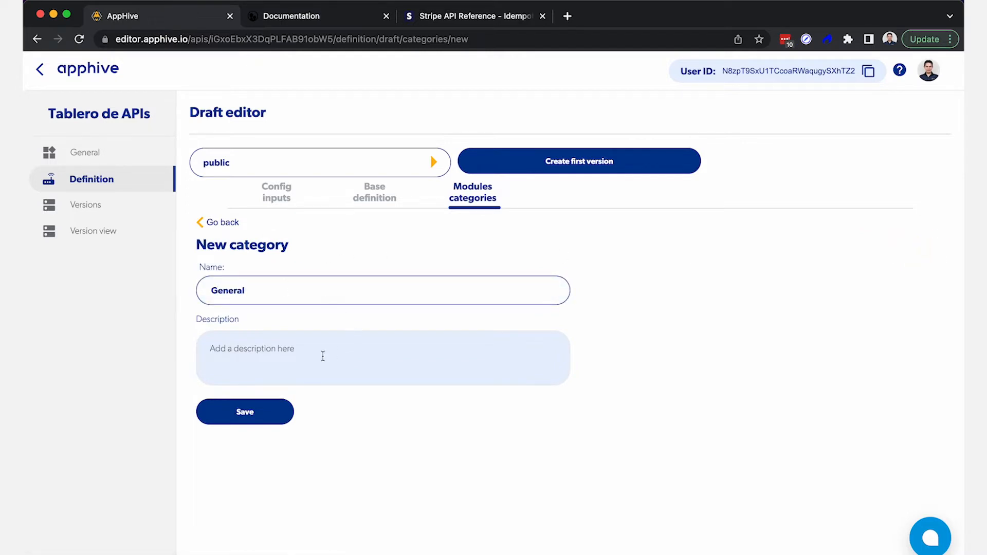
pyautogui.click(322, 356)
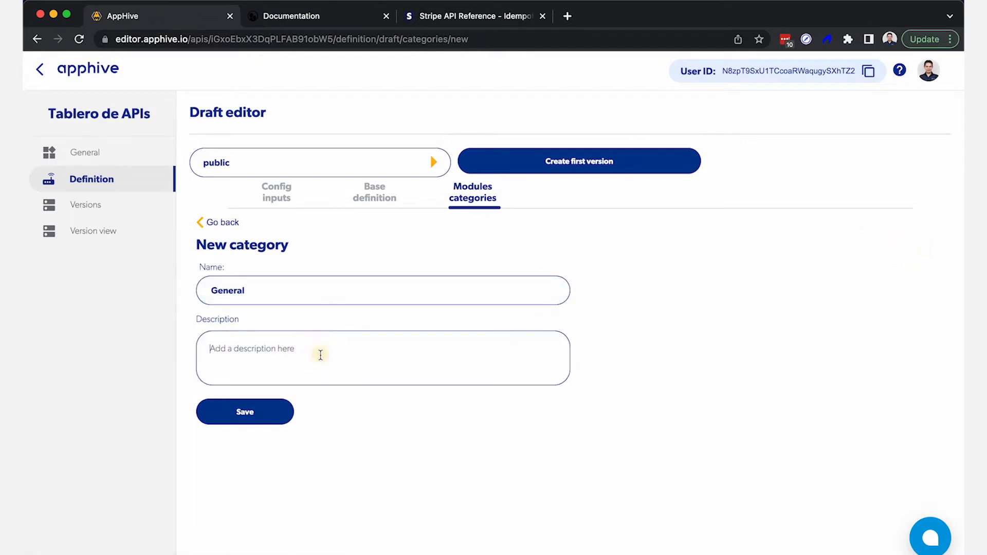
pyautogui.write('General category for rick and morty')
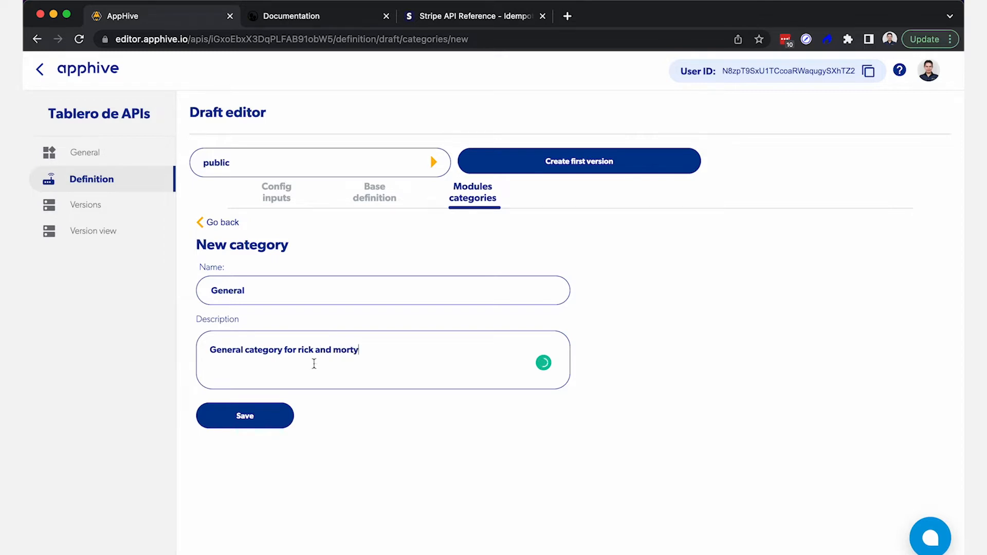
pyautogui.click(261, 411)
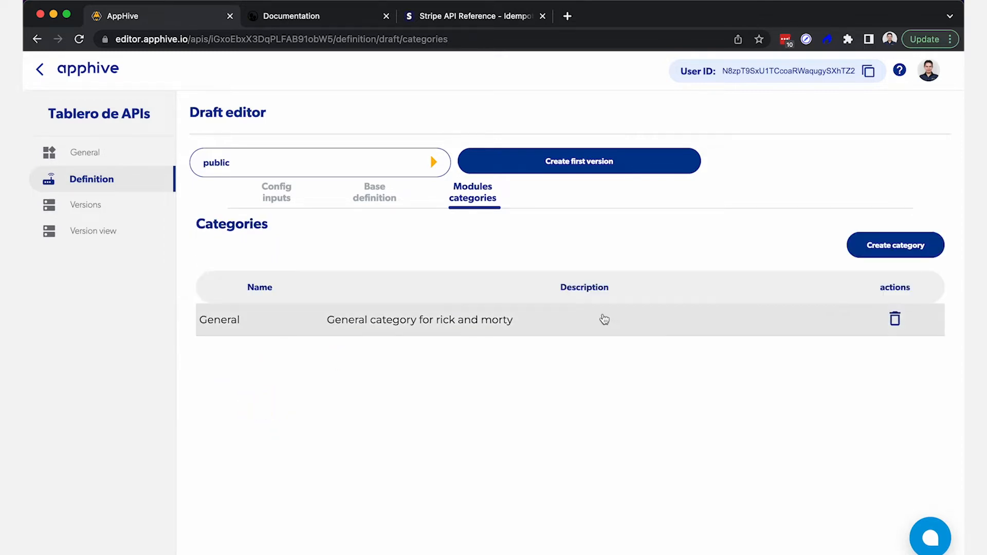
# Step: Open the General category and start a new module in it, ready to enter its name
pyautogui.click(602, 319)
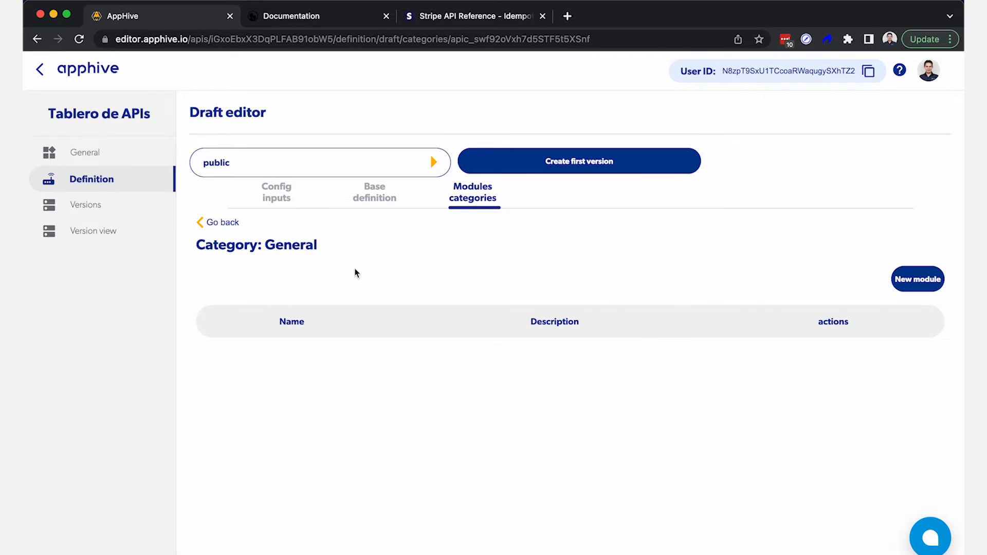
pyautogui.click(282, 244)
pyautogui.moveTo(226, 245); pyautogui.dragTo(308, 245)
pyautogui.click(643, 255)
pyautogui.click(913, 291)
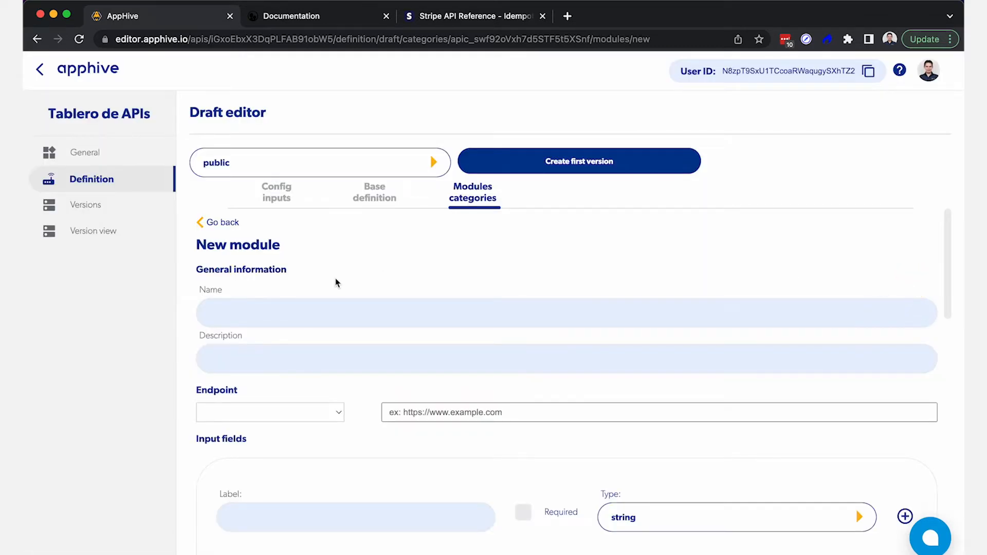
pyautogui.click(276, 315)
# Step: Switch to the Rick and Morty API documentation and review the REST and Info and Pagination sections
pyautogui.click(339, 16)
pyautogui.scroll(15, 463, 326)
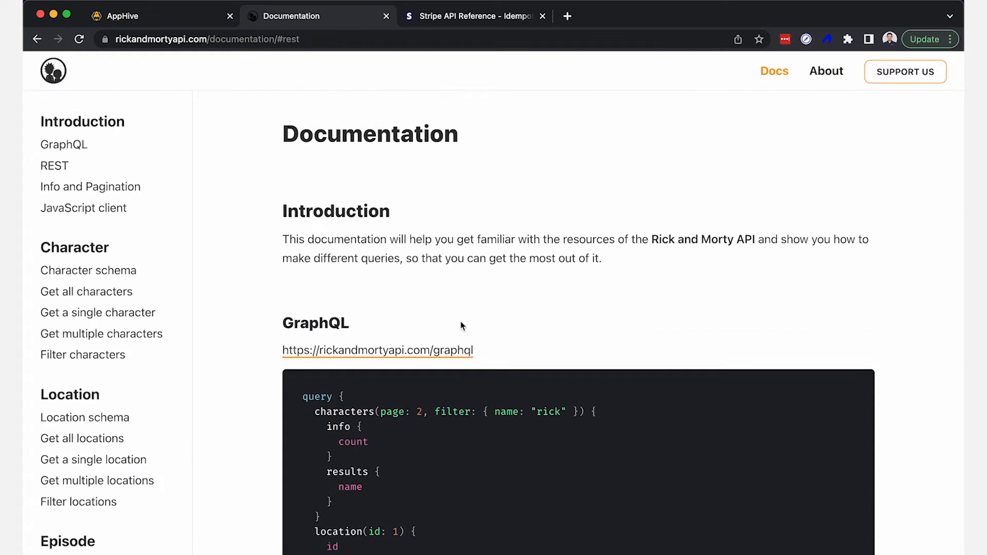
pyautogui.scroll(-3, 463, 326)
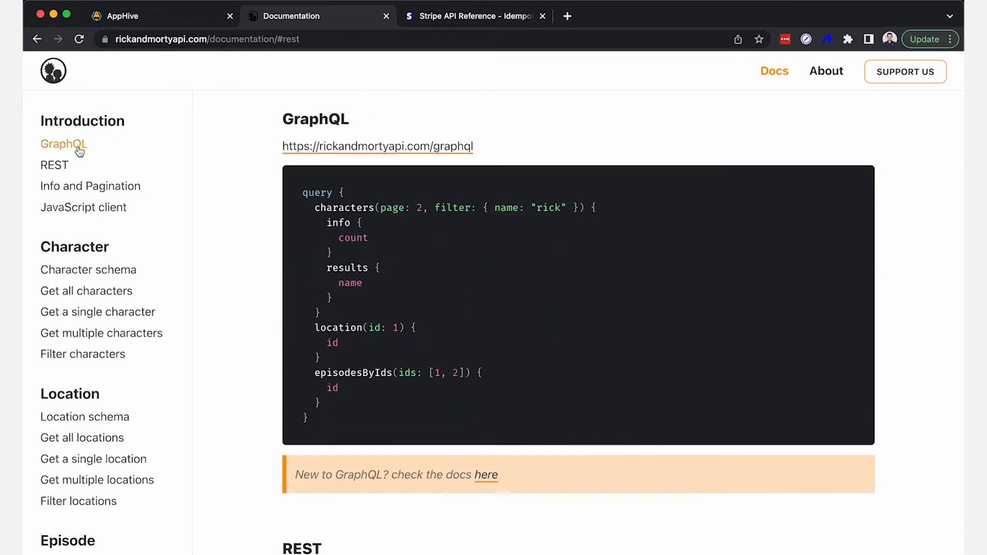
pyautogui.click(57, 164)
pyautogui.scroll(-5, 454, 295)
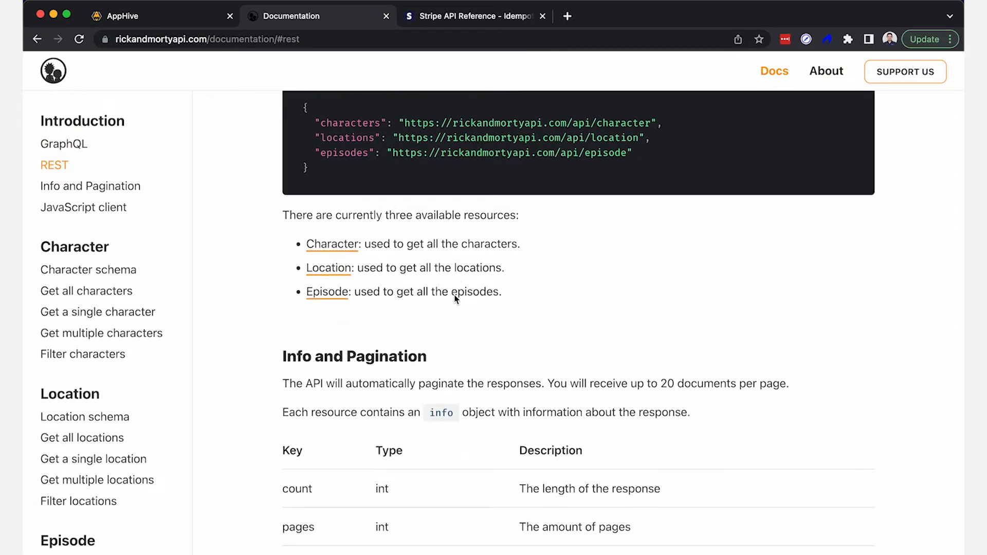
pyautogui.scroll(-5, 454, 299)
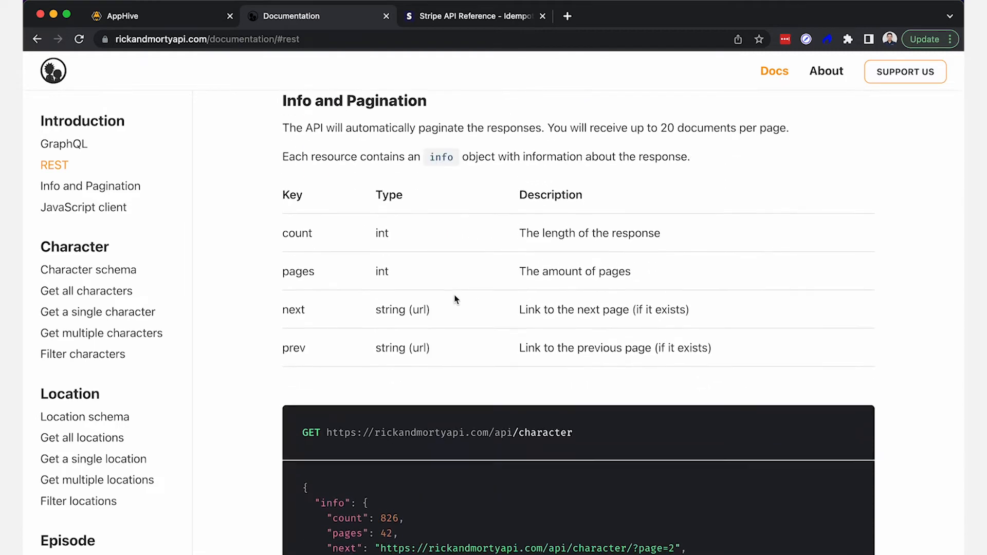
pyautogui.scroll(-2, 454, 299)
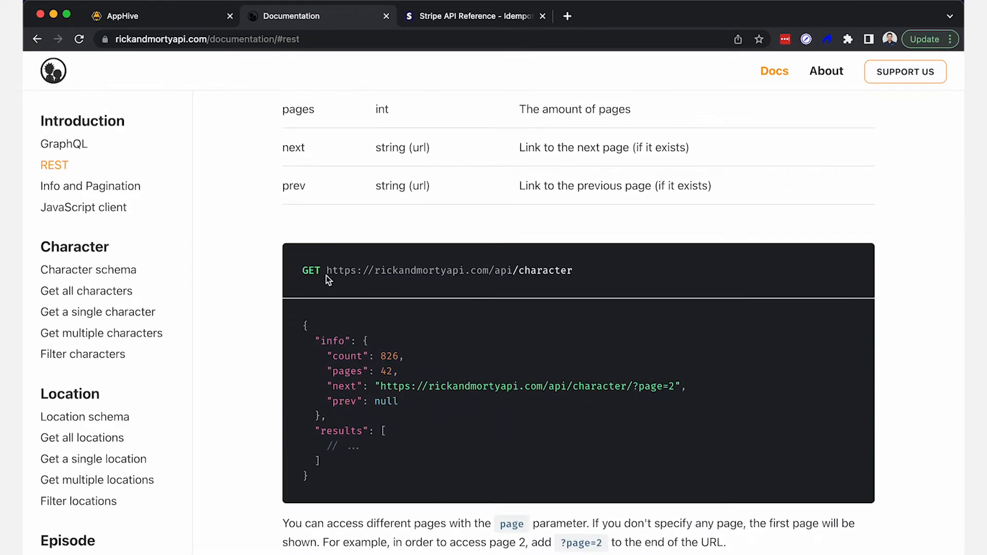
pyautogui.click(327, 271)
pyautogui.moveTo(571, 270); pyautogui.dragTo(326, 268)
pyautogui.press('super+c')
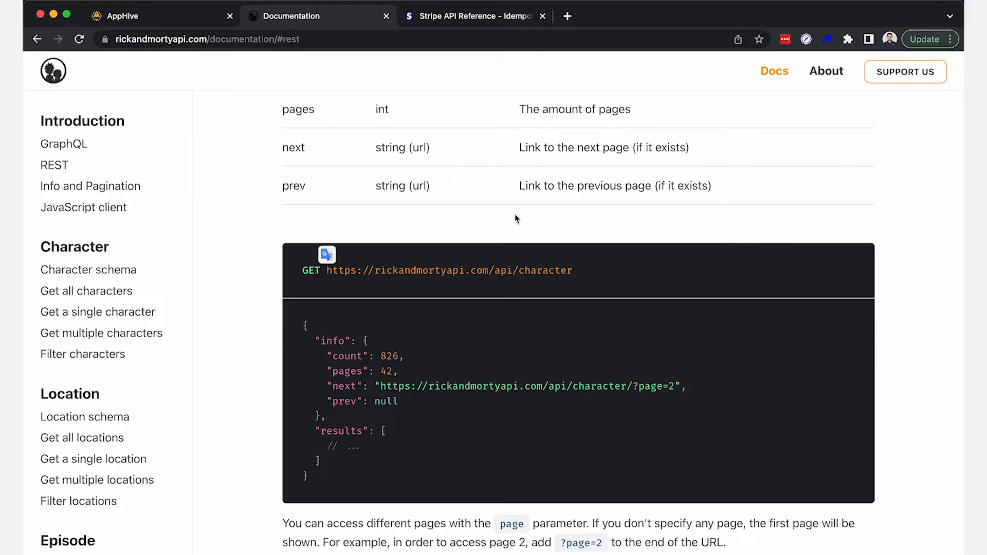
pyautogui.press('super+t')
pyautogui.press('super+v')
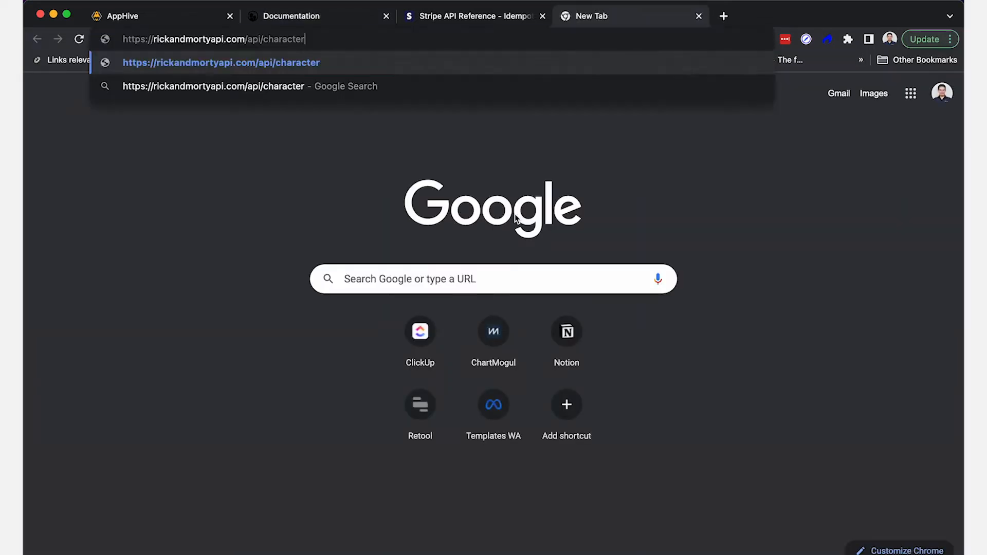
pyautogui.press('Return')
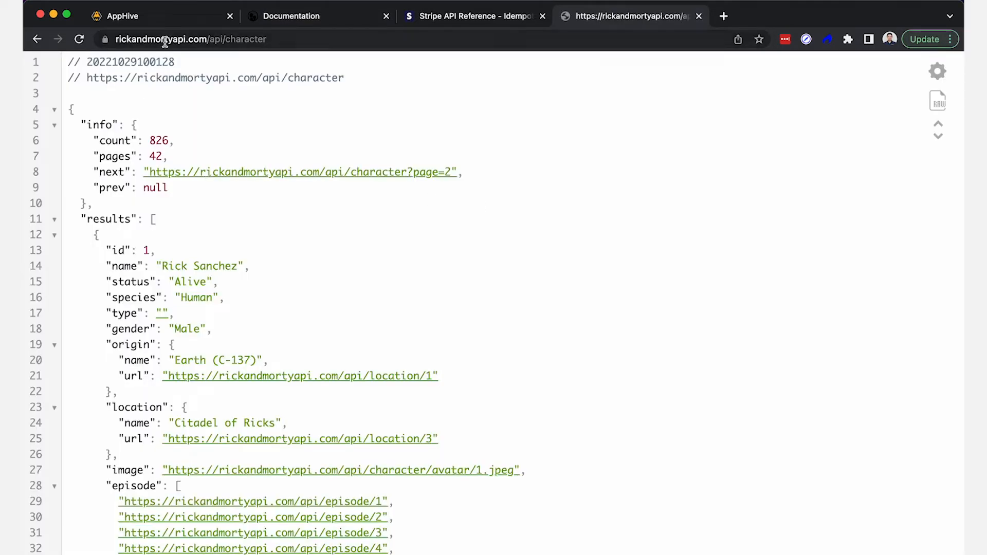
pyautogui.scroll(-20, 187, 312)
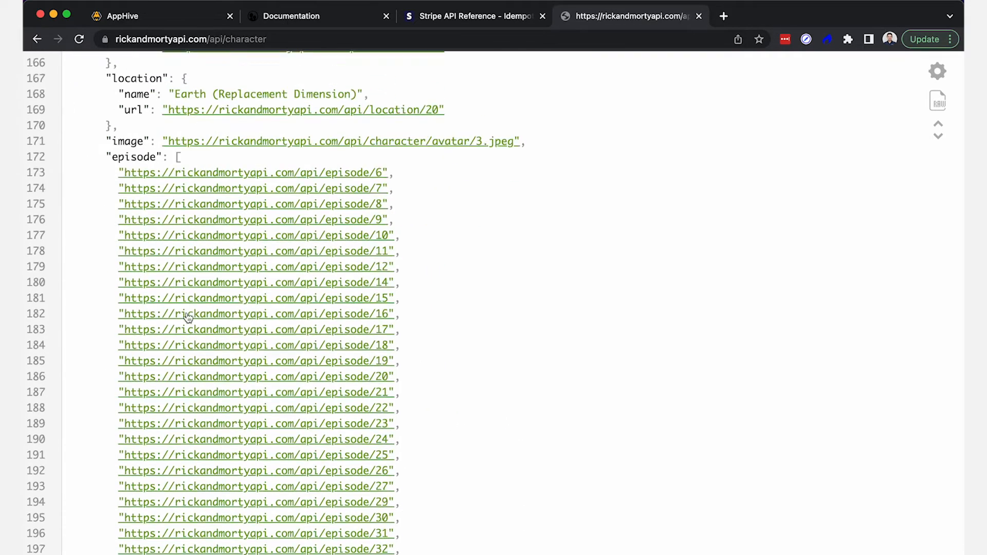
pyautogui.scroll(20, 187, 313)
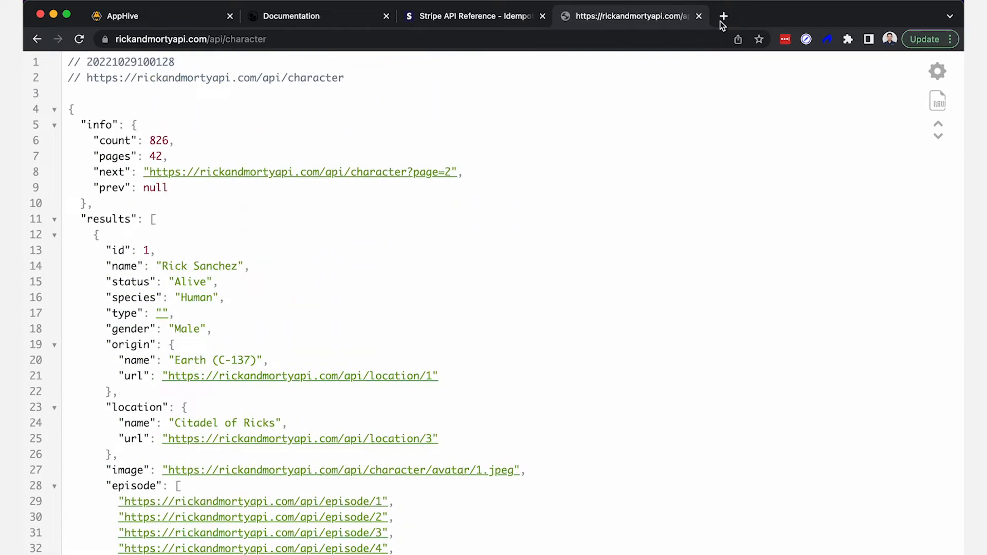
pyautogui.click(699, 17)
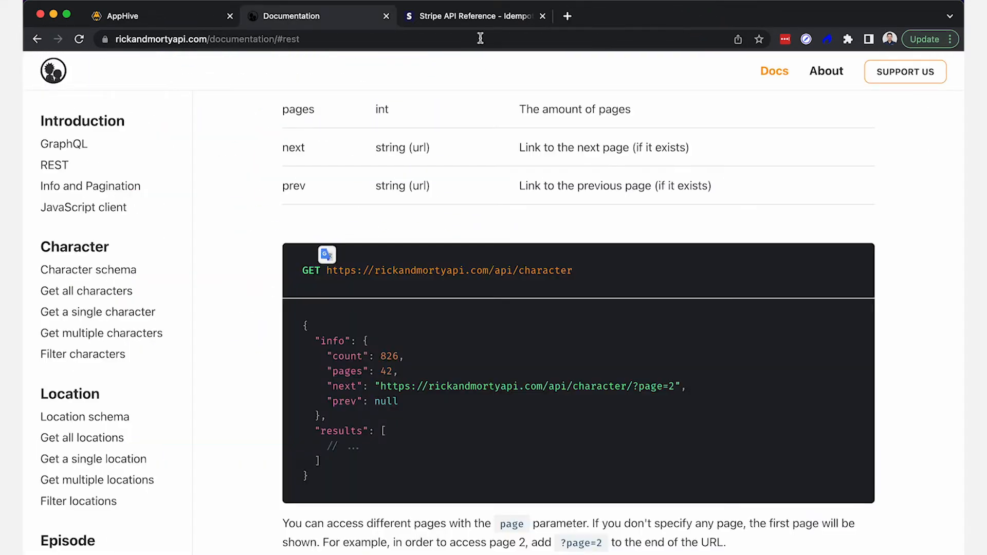
pyautogui.doubleClick(547, 280)
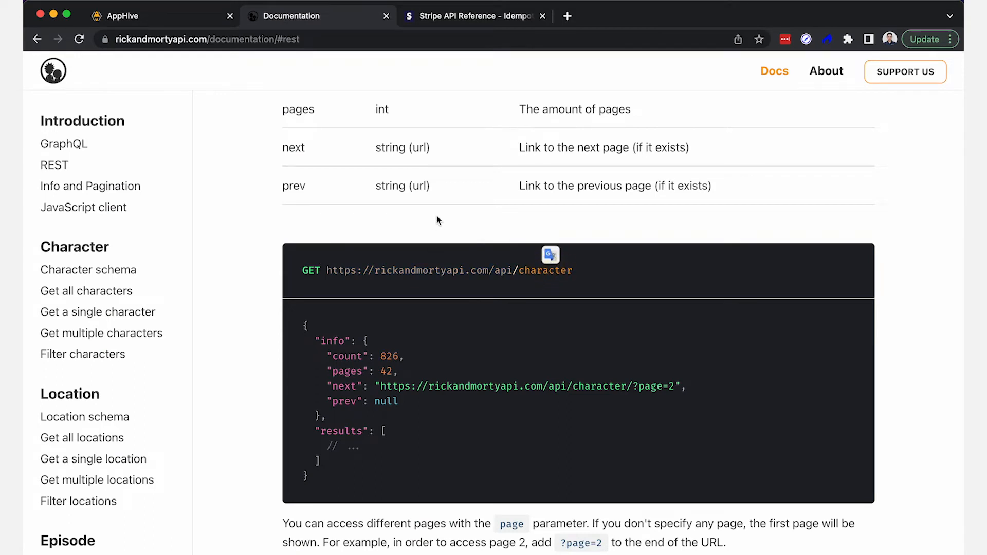
pyautogui.click(184, 20)
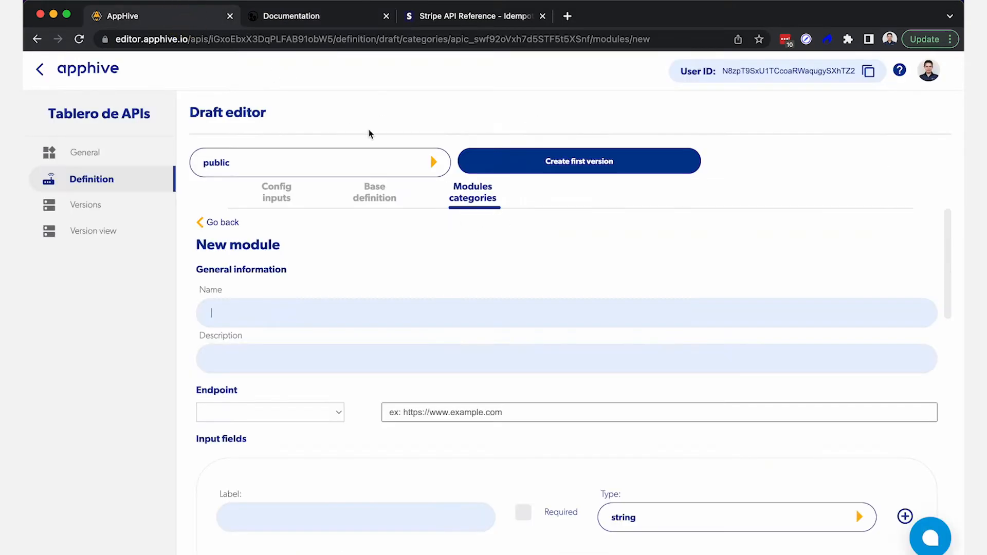
# Step: Name the new module "Characters", taking the word from the REST resource keys in the documentation and capitalizing its first letter
pyautogui.click(309, 16)
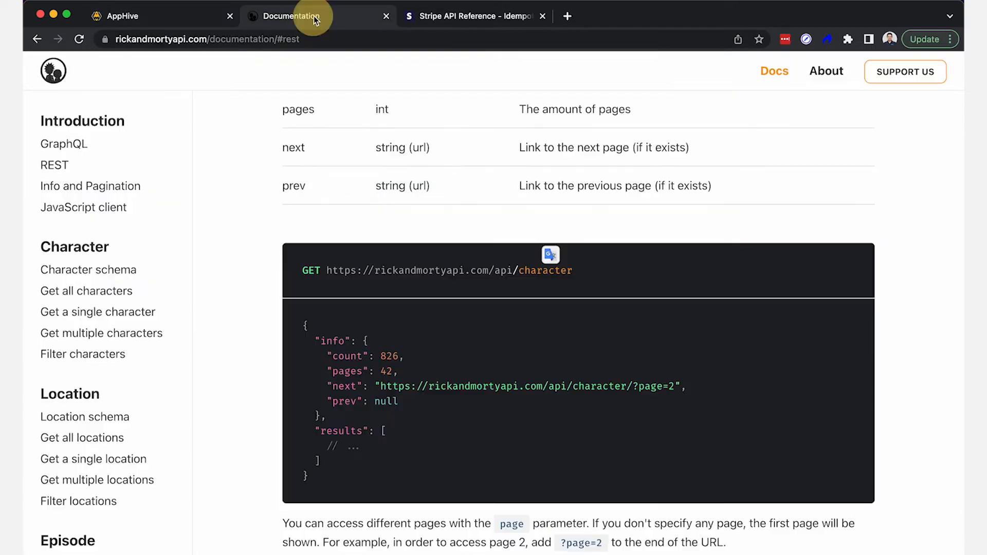
pyautogui.scroll(5, 438, 205)
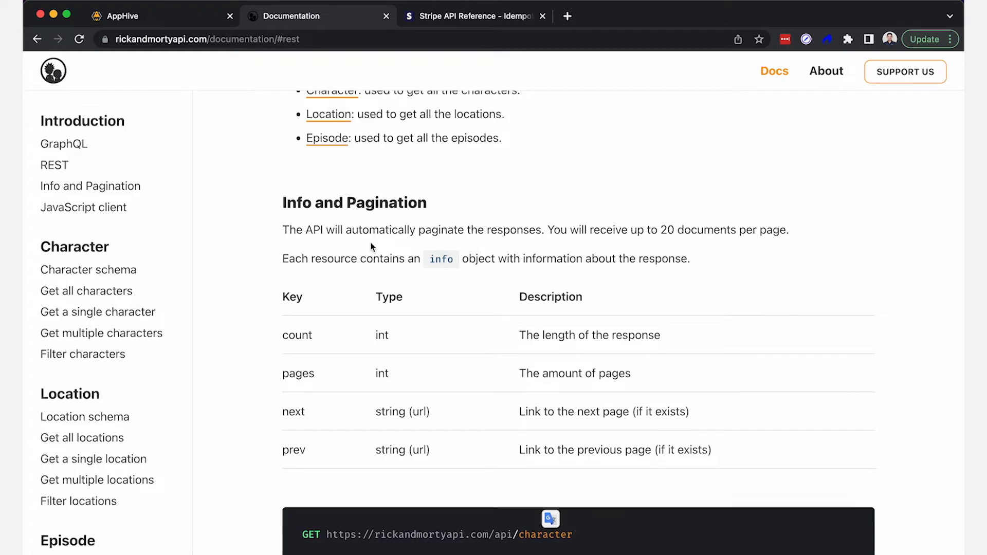
pyautogui.scroll(4, 375, 185)
pyautogui.scroll(-1, 370, 248)
pyautogui.scroll(1, 318, 158)
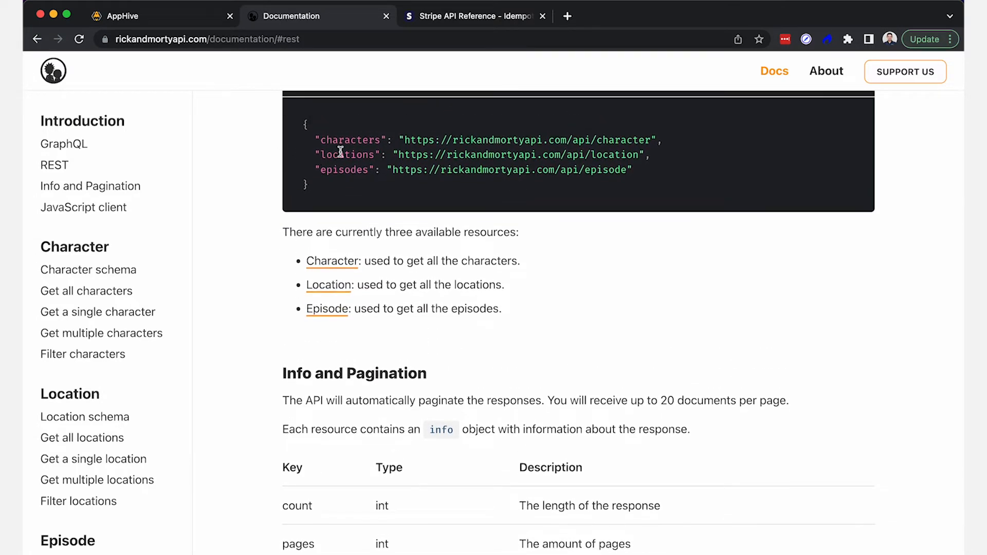
pyautogui.doubleClick(344, 139)
pyautogui.hotkey('ctrl', 'c')
pyautogui.click(124, 16)
pyautogui.click(236, 306)
pyautogui.hotkey('ctrl', 'v')
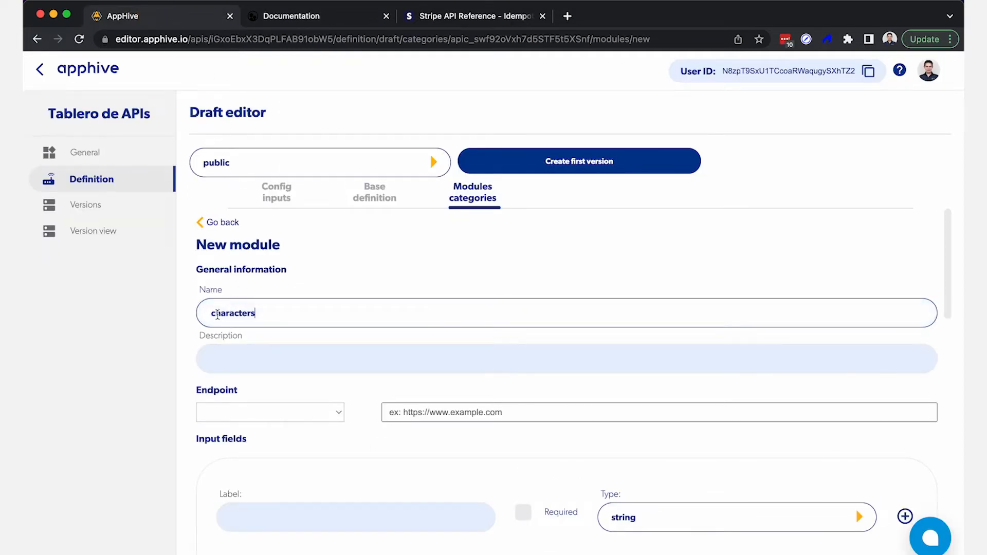
pyautogui.click(215, 313)
pyautogui.press('BackSpace')
pyautogui.write('C')
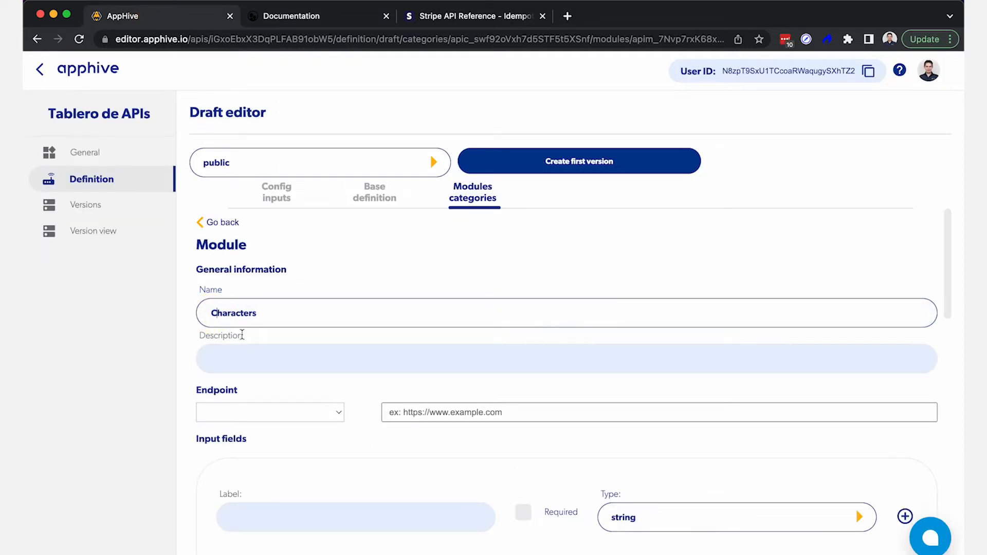
# Step: Enter the module description "Get characters" and set its endpoint method to GET
pyautogui.click(249, 357)
pyautogui.write('Get characters')
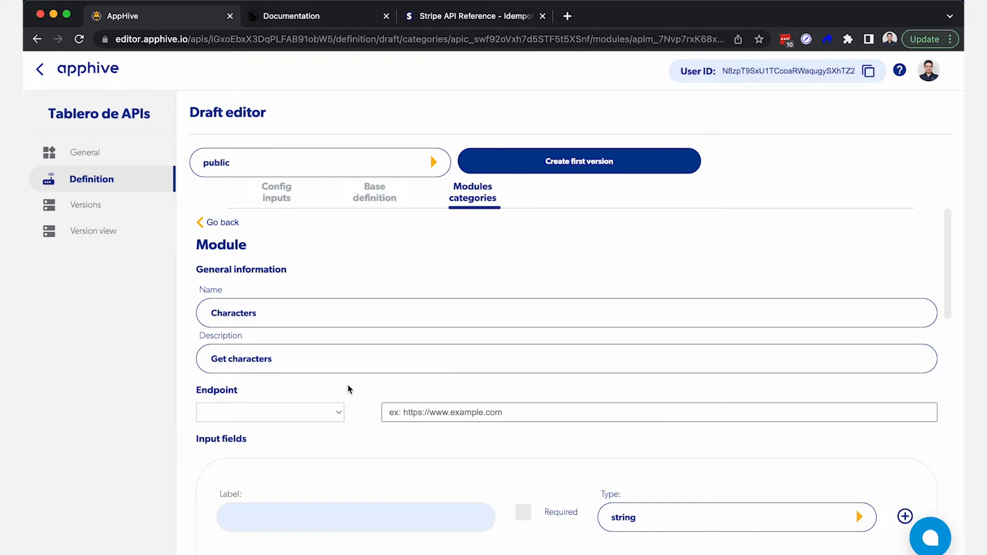
pyautogui.click(340, 412)
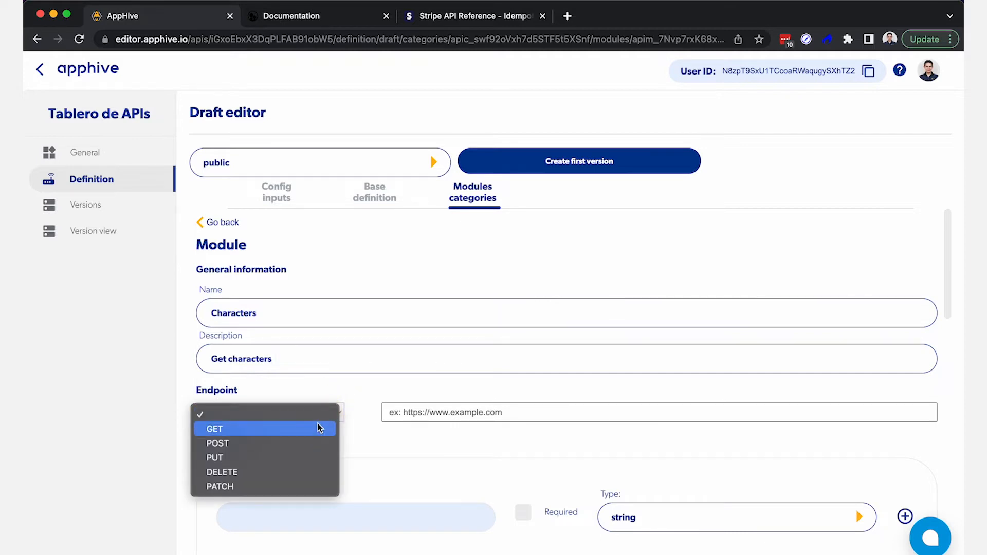
pyautogui.click(319, 427)
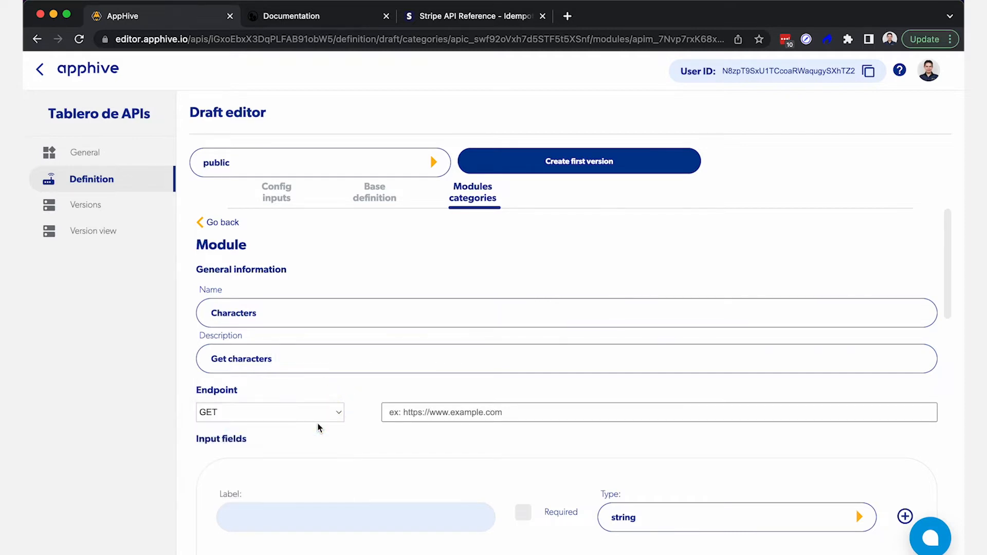
# Step: Set the module's endpoint path to "character", copied from the GET request URL in the documentation
pyautogui.click(393, 410)
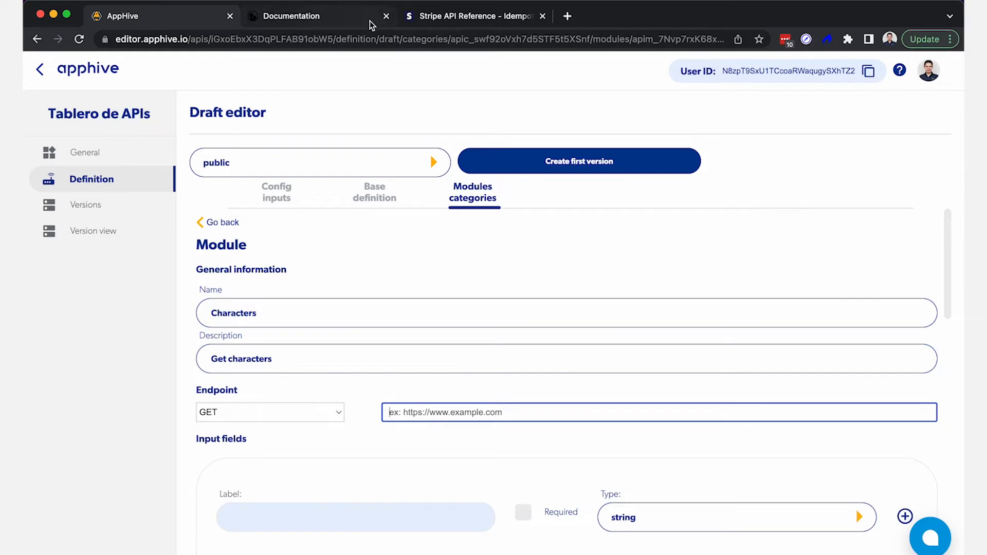
pyautogui.click(335, 21)
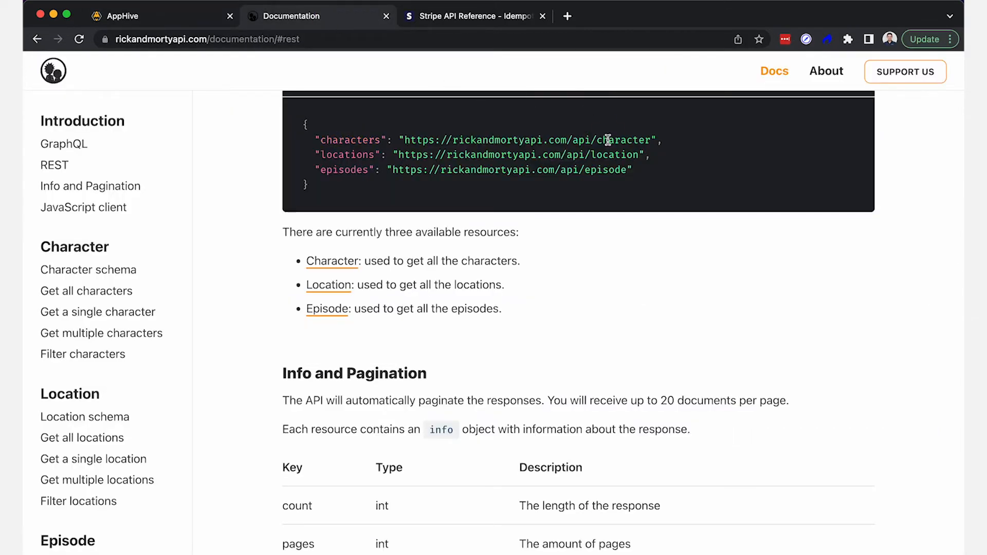
pyautogui.doubleClick(623, 137)
pyautogui.scroll(-4, 570, 283)
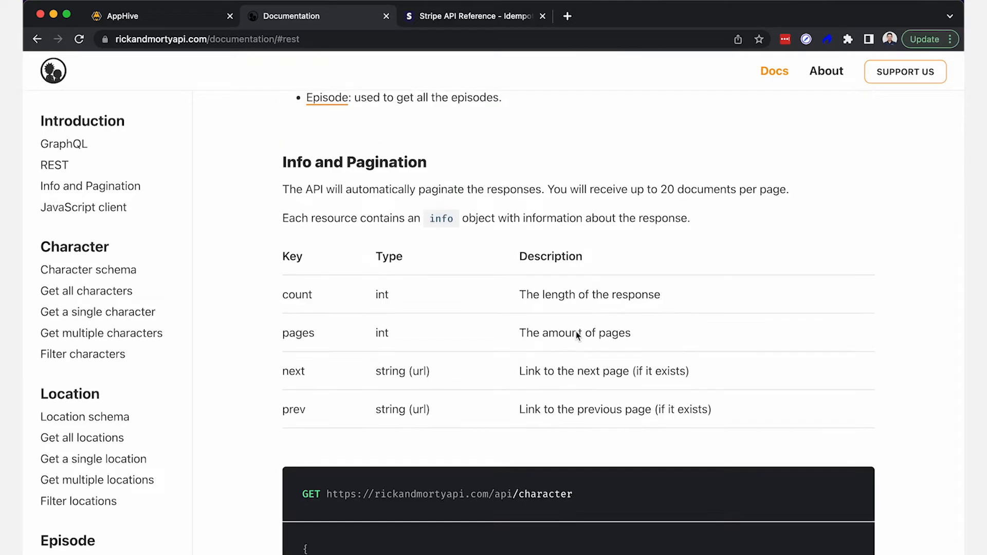
pyautogui.doubleClick(542, 478)
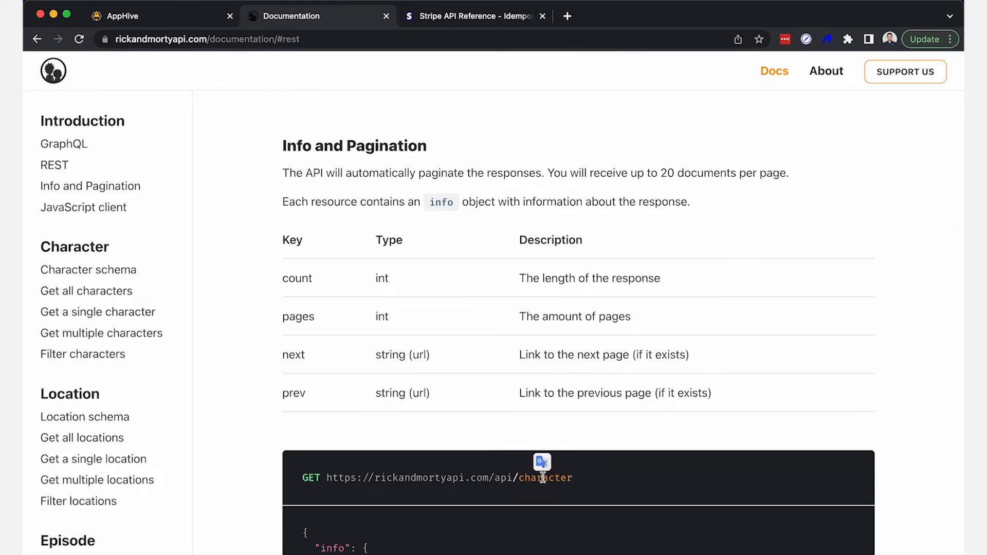
pyautogui.click(132, 23)
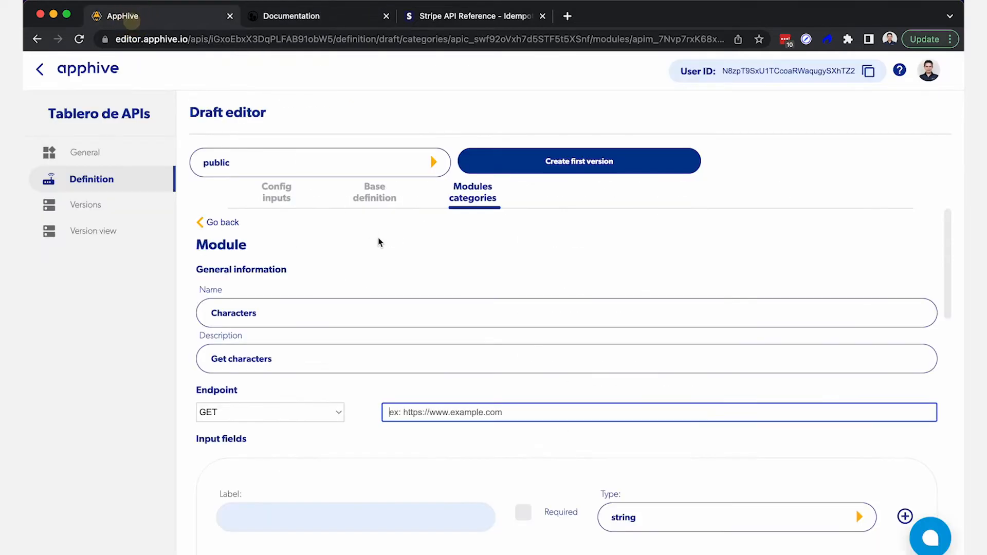
pyautogui.press('super+v')
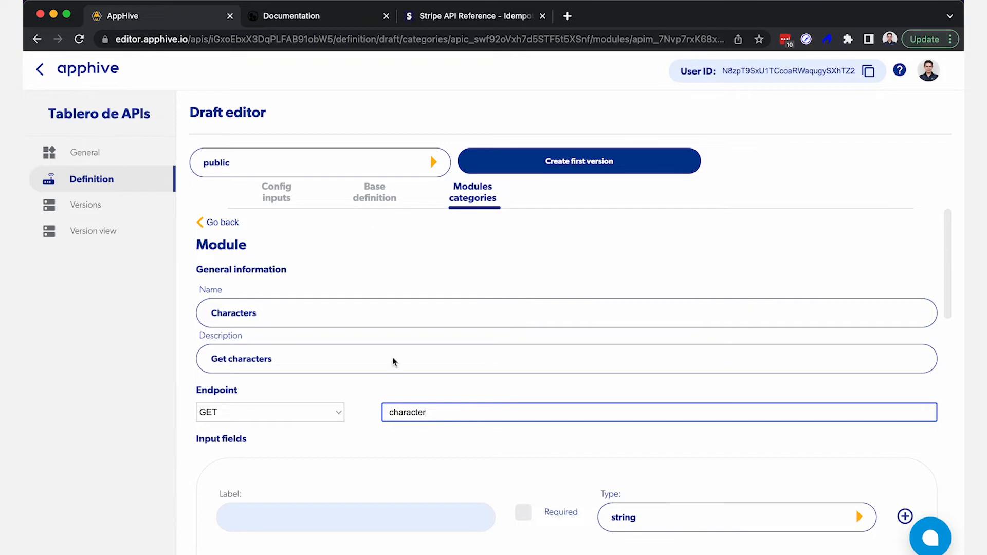
pyautogui.moveTo(391, 410); pyautogui.dragTo(418, 407)
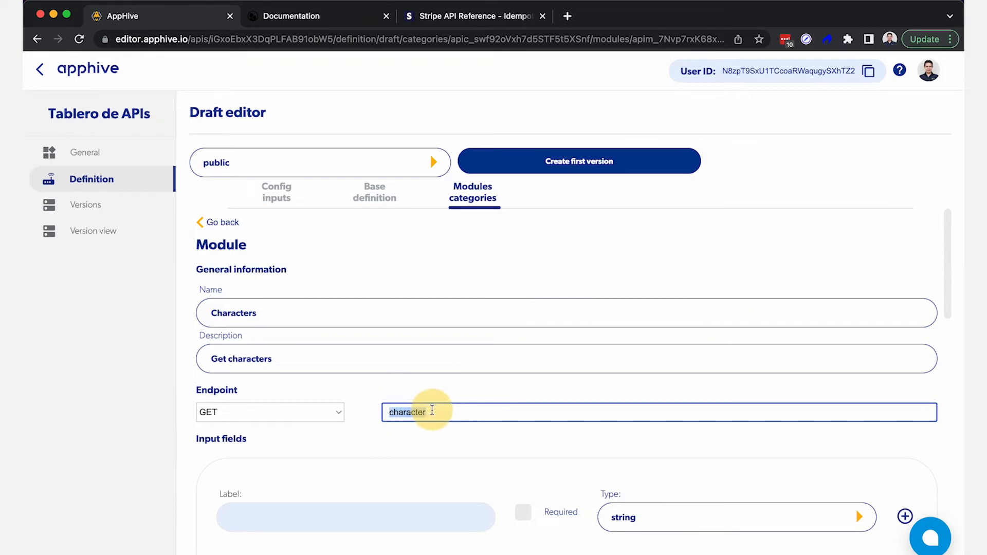
pyautogui.click(404, 397)
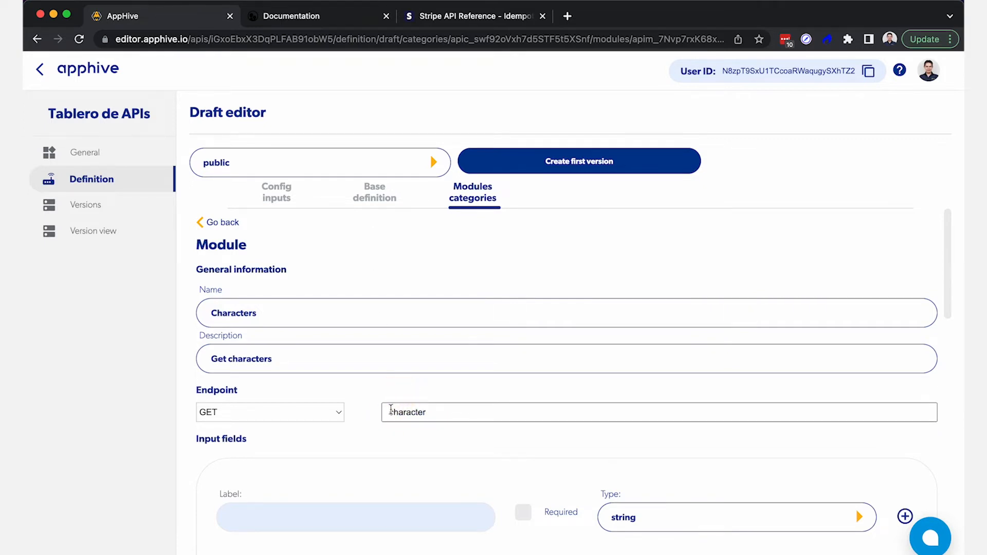
pyautogui.click(389, 409)
pyautogui.click(426, 391)
# Step: Enter "count" as the new input field's label, copied from the Info and Pagination key table in the documentation
pyautogui.scroll(-3, 425, 393)
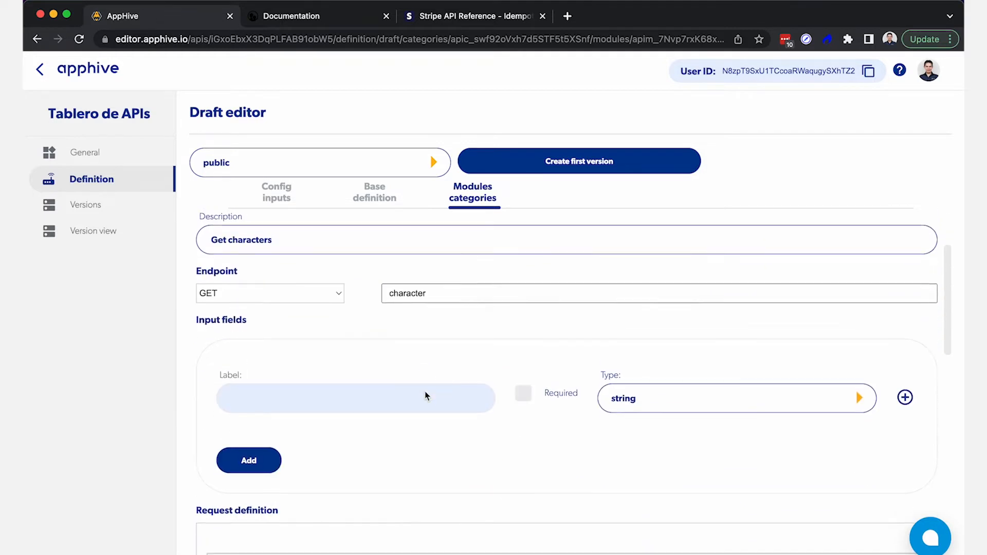
pyautogui.click(365, 393)
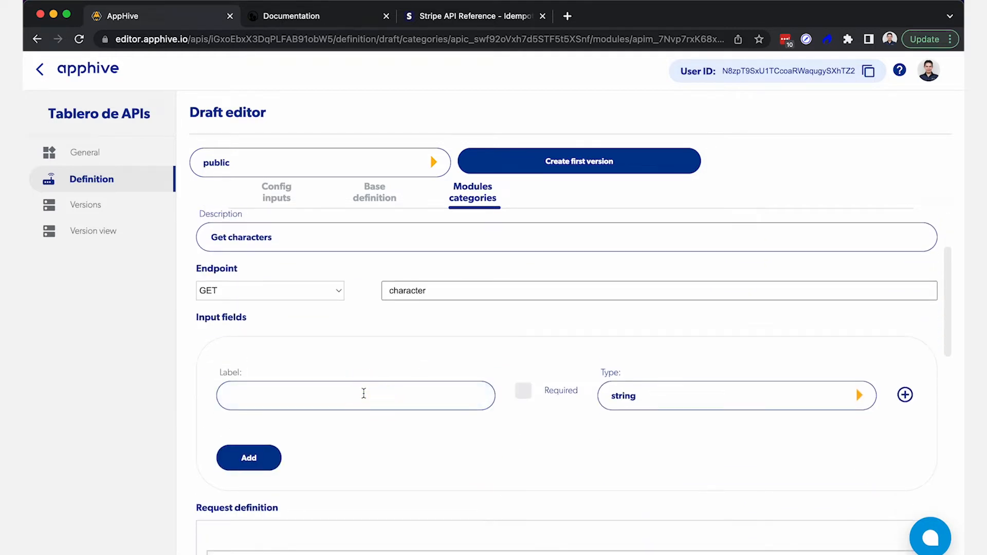
pyautogui.click(345, 23)
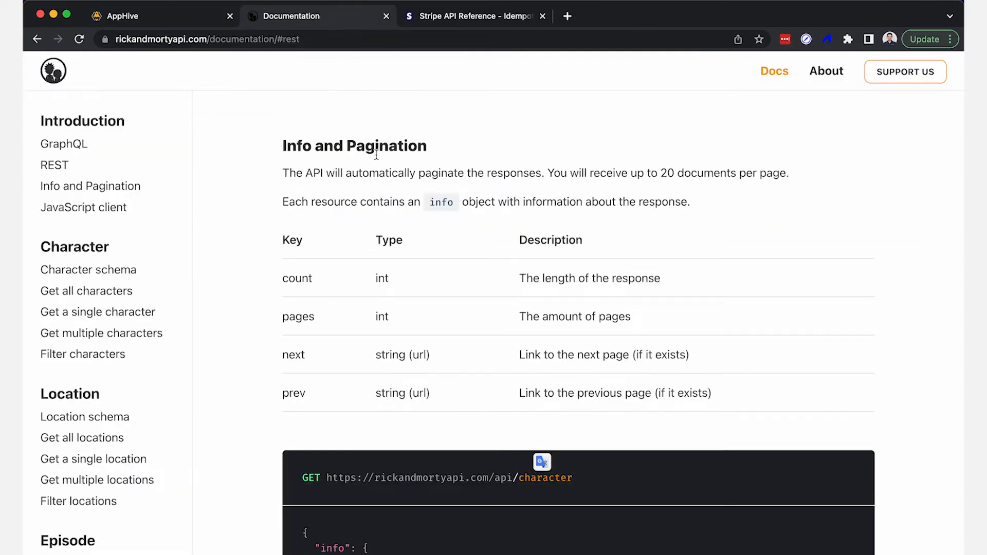
pyautogui.doubleClick(306, 279)
pyautogui.hotkey('ctrl', 'c')
pyautogui.click(174, 18)
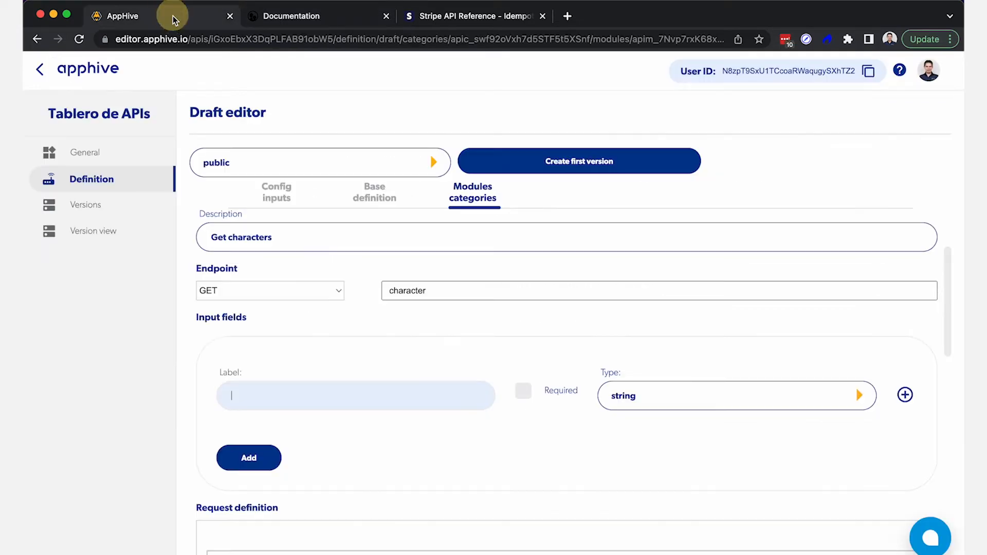
pyautogui.hotkey('ctrl', 'v')
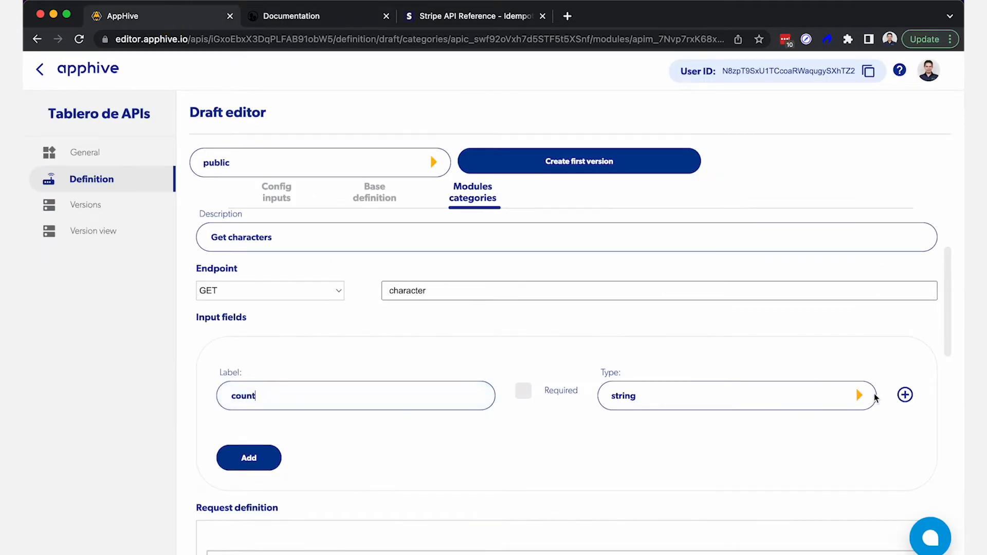
# Step: Examine the API documentation from Info and Pagination through Filter characters to find the available query parameters for the character endpoint
pyautogui.click(275, 20)
pyautogui.scroll(-1, 365, 332)
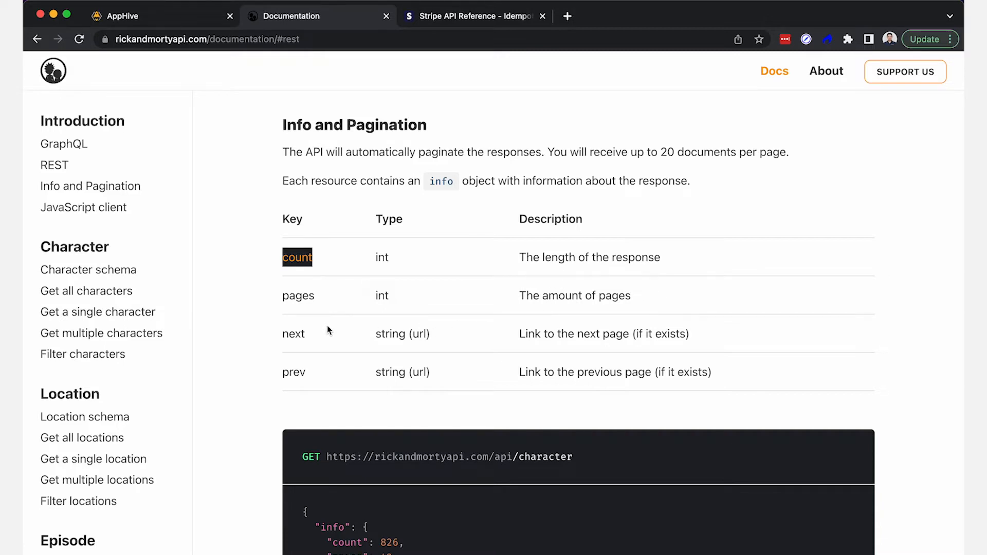
pyautogui.scroll(1, 328, 330)
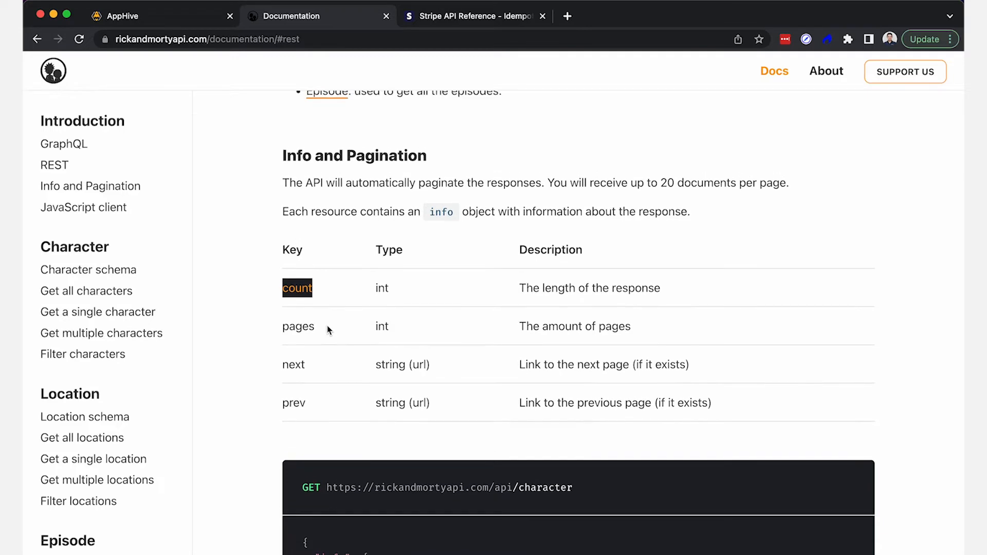
pyautogui.scroll(-5, 327, 329)
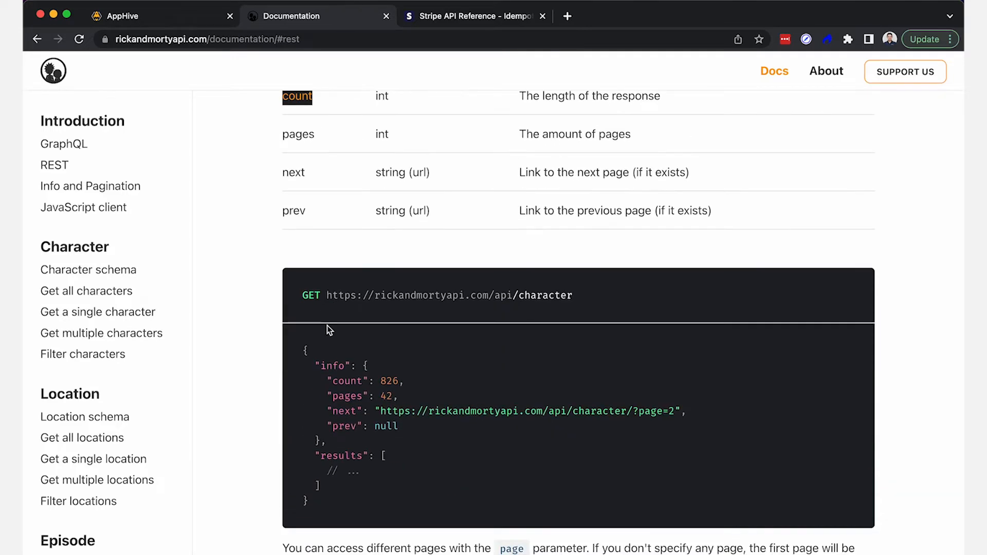
pyautogui.scroll(8, 329, 330)
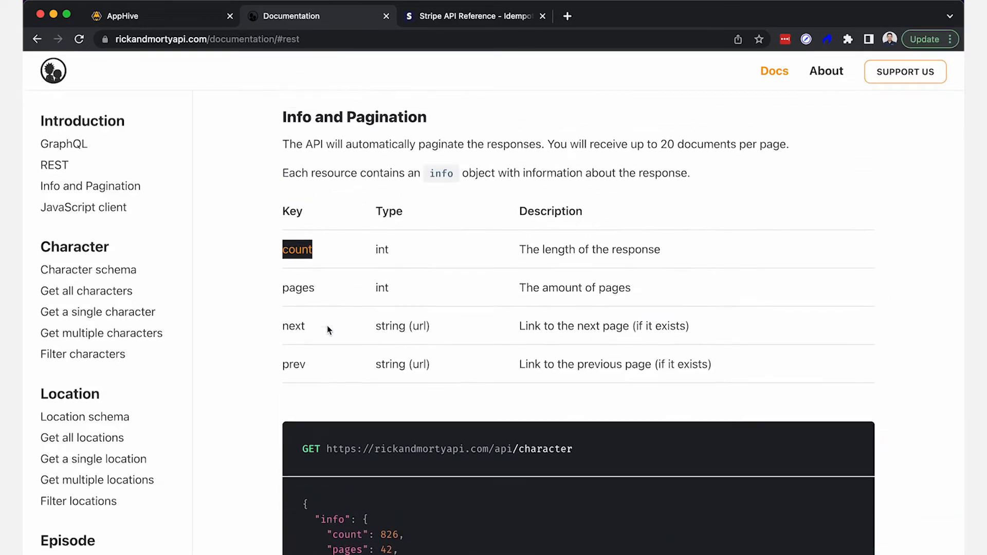
pyautogui.scroll(3, 328, 329)
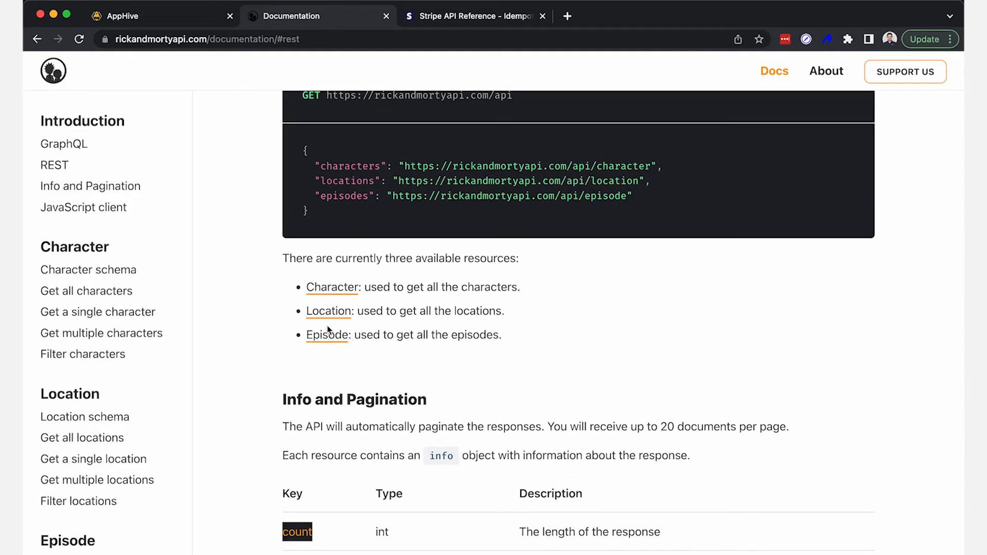
pyautogui.scroll(-20, 328, 329)
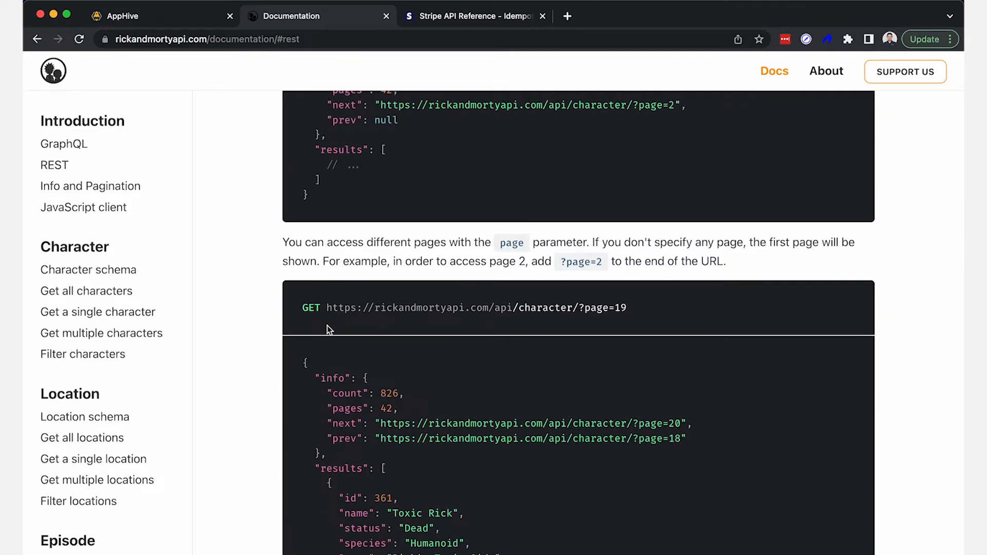
pyautogui.scroll(-10, 329, 330)
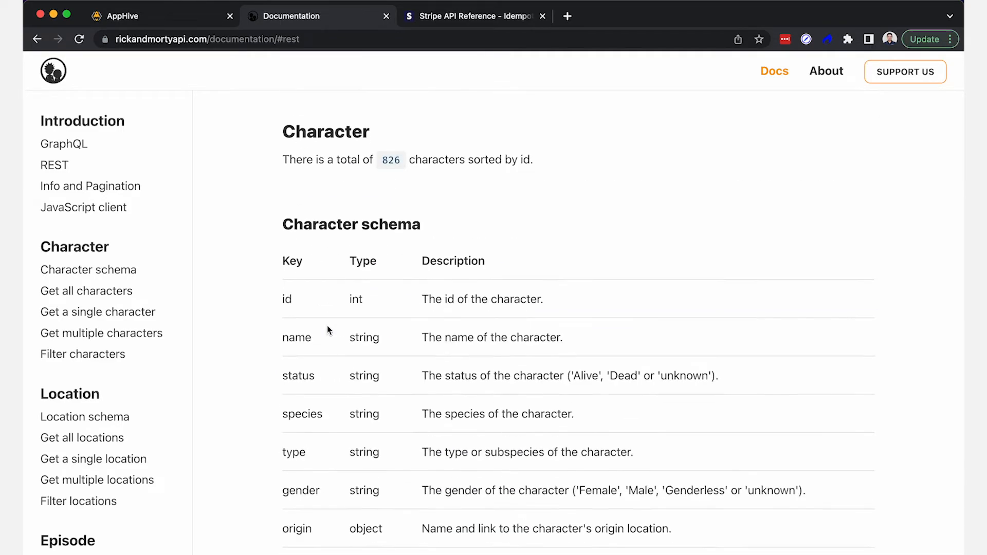
pyautogui.scroll(-15, 328, 329)
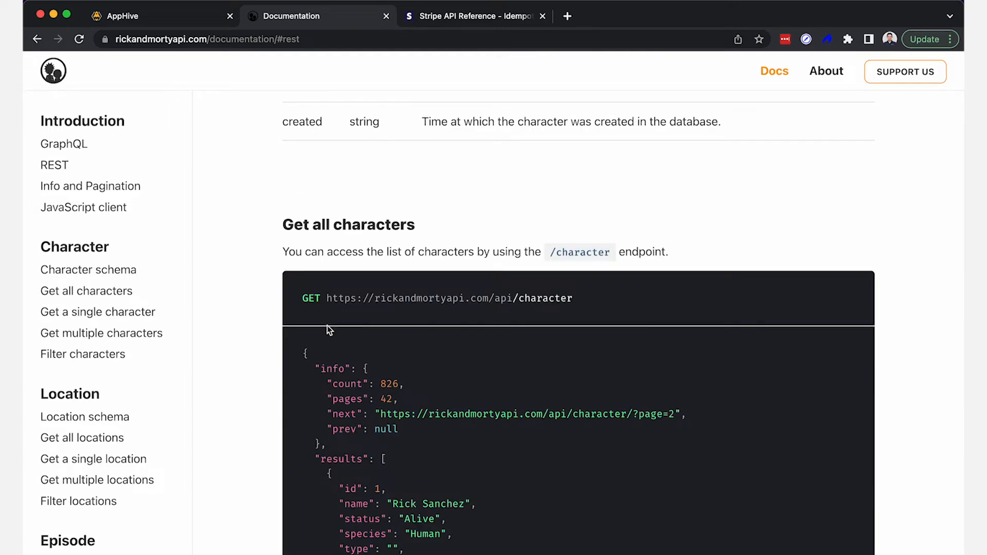
pyautogui.scroll(-12, 329, 330)
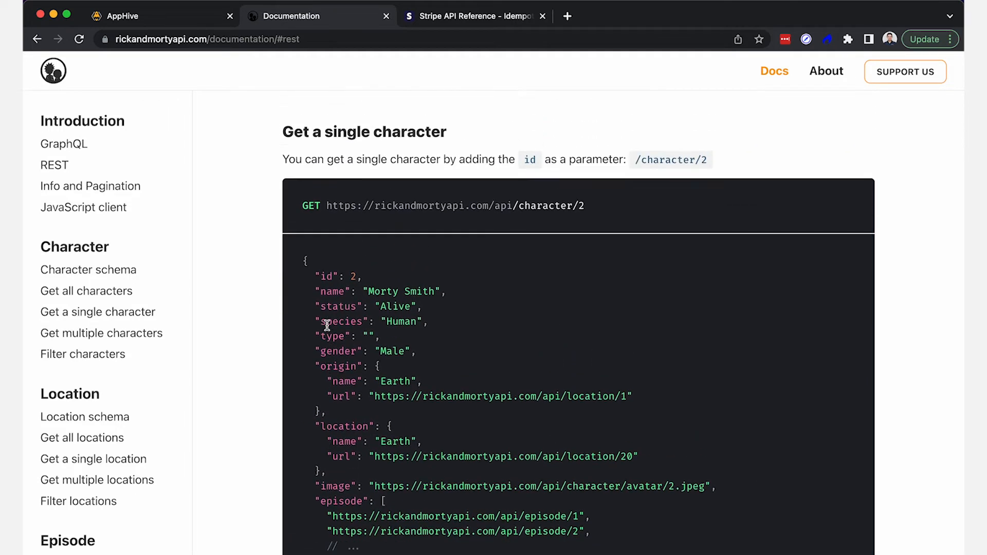
pyautogui.scroll(2, 327, 325)
pyautogui.scroll(-12, 326, 324)
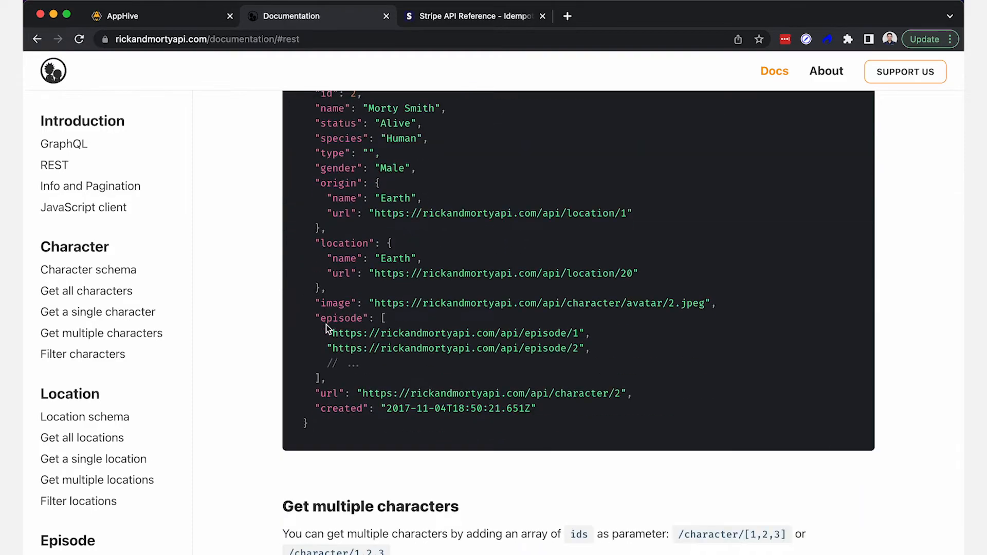
pyautogui.scroll(-13, 326, 324)
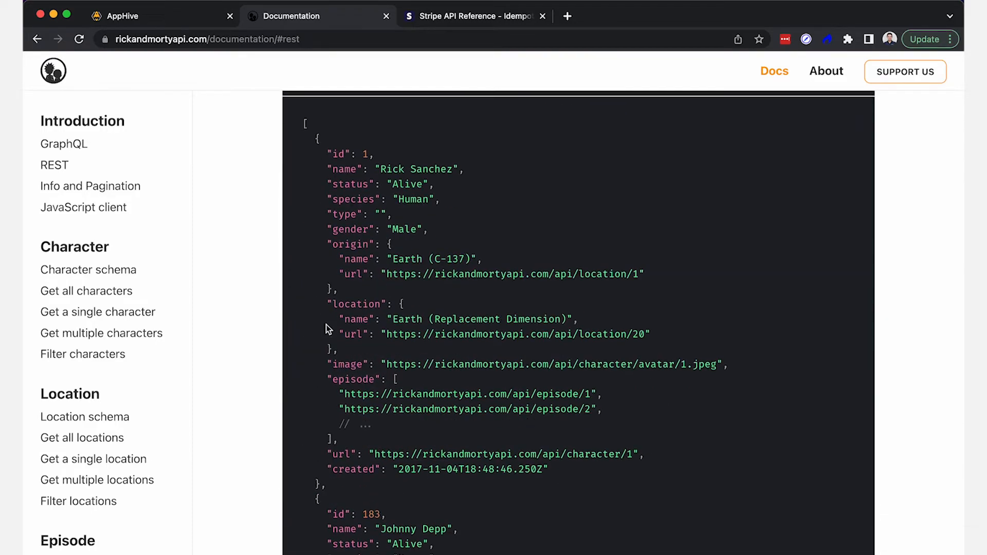
pyautogui.scroll(-8, 326, 328)
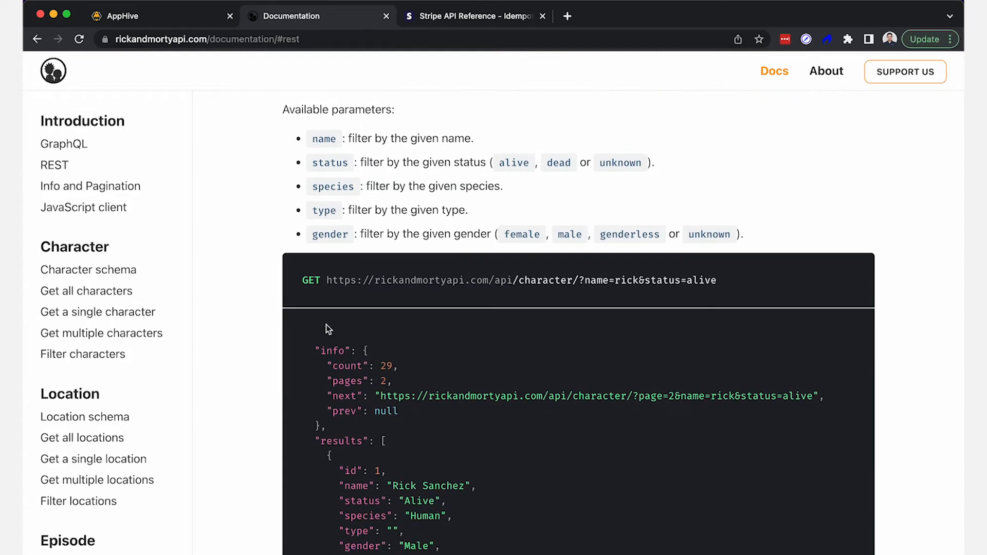
pyautogui.scroll(2, 325, 324)
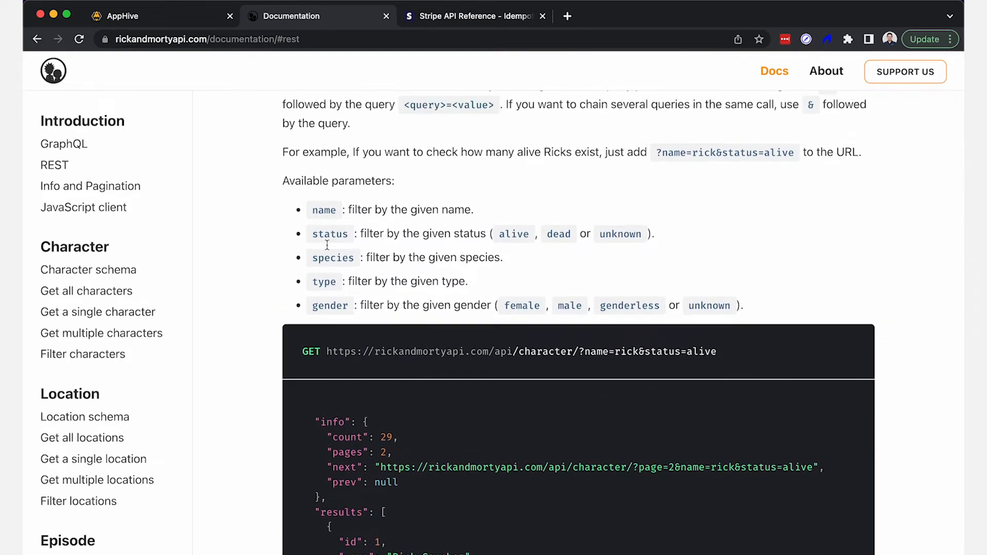
pyautogui.scroll(2, 327, 218)
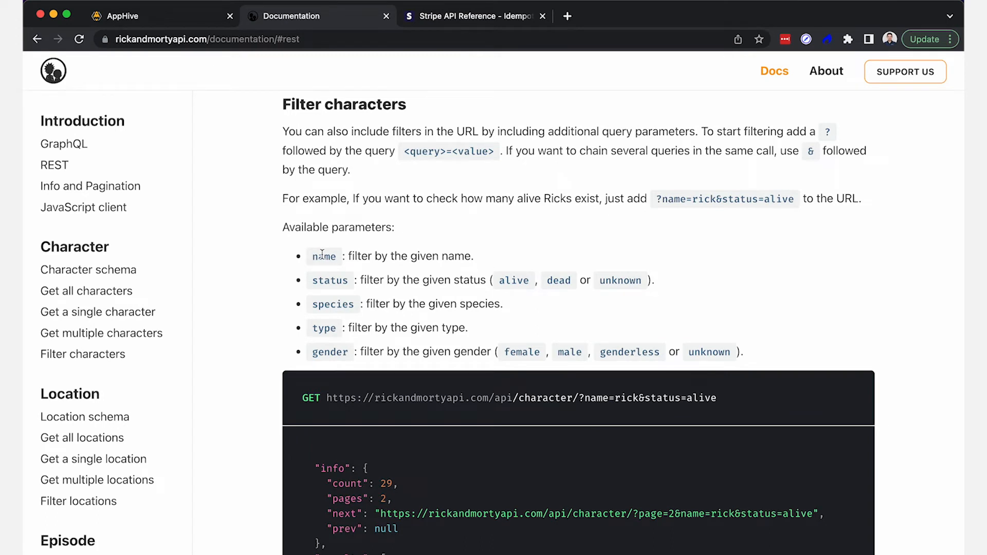
# Step: Replace the new input field's label with "status", copied from the Filter characters parameters, and add the field as a string
pyautogui.doubleClick(326, 283)
pyautogui.hotkey('ctrl', 'c')
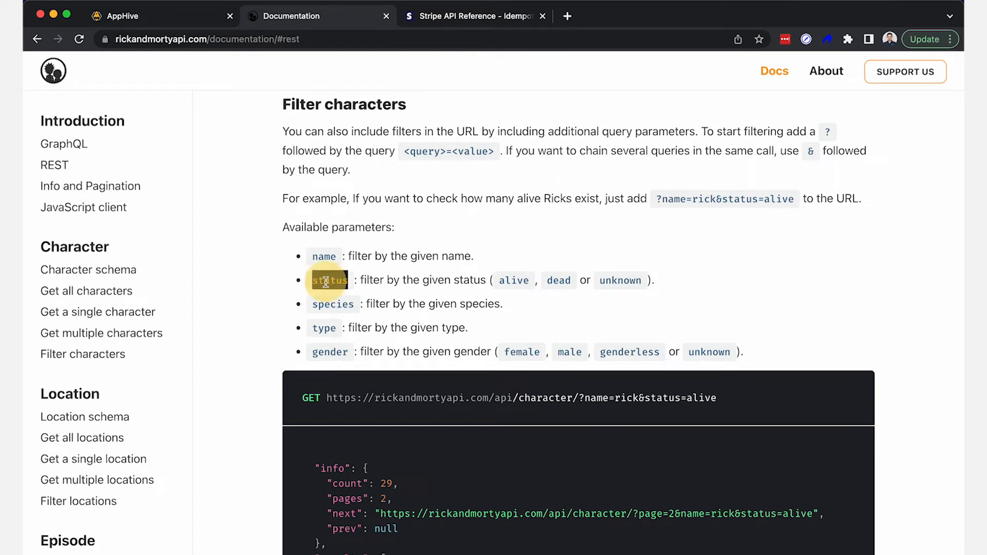
pyautogui.click(174, 20)
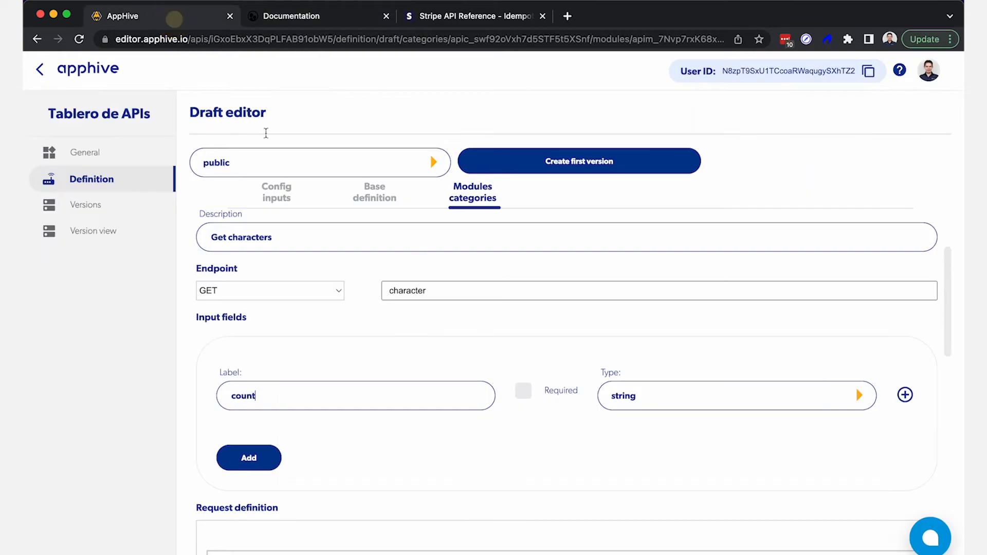
pyautogui.doubleClick(242, 392)
pyautogui.hotkey('ctrl', 'v')
pyautogui.click(261, 456)
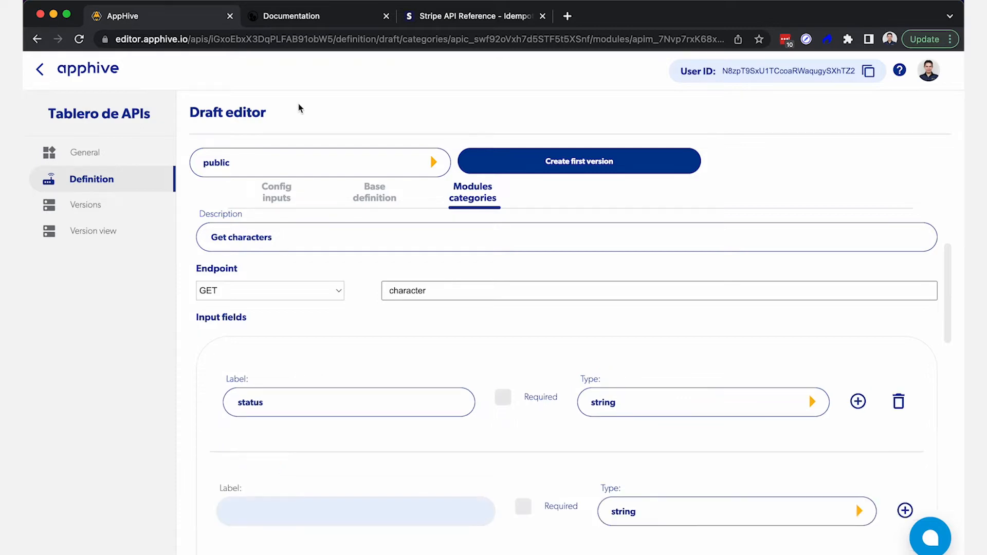
# Step: Add a string input field labelled "species" to the Characters module, copying the parameter name from the Filter characters documentation
pyautogui.click(318, 17)
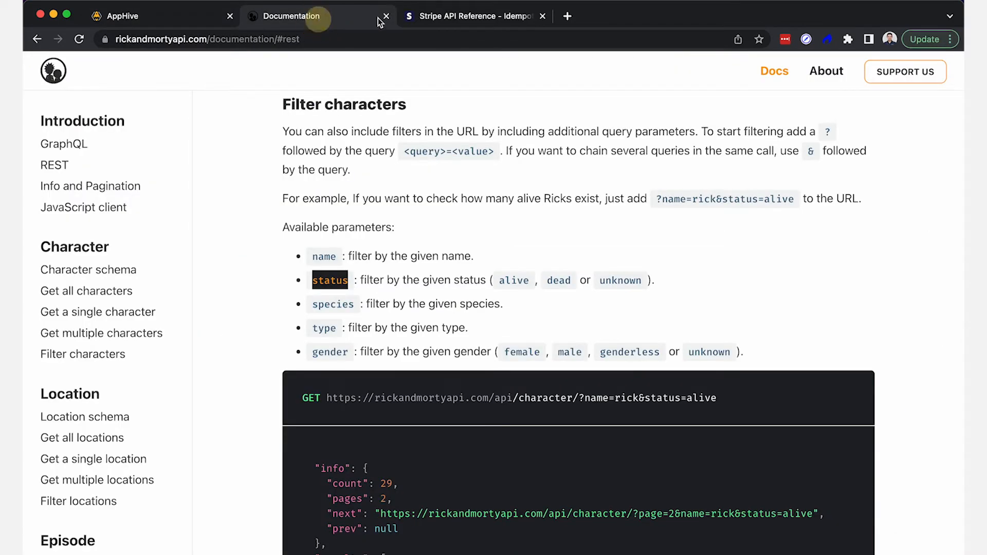
pyautogui.doubleClick(333, 303)
pyautogui.hotkey('ctrl', 'c')
pyautogui.click(180, 16)
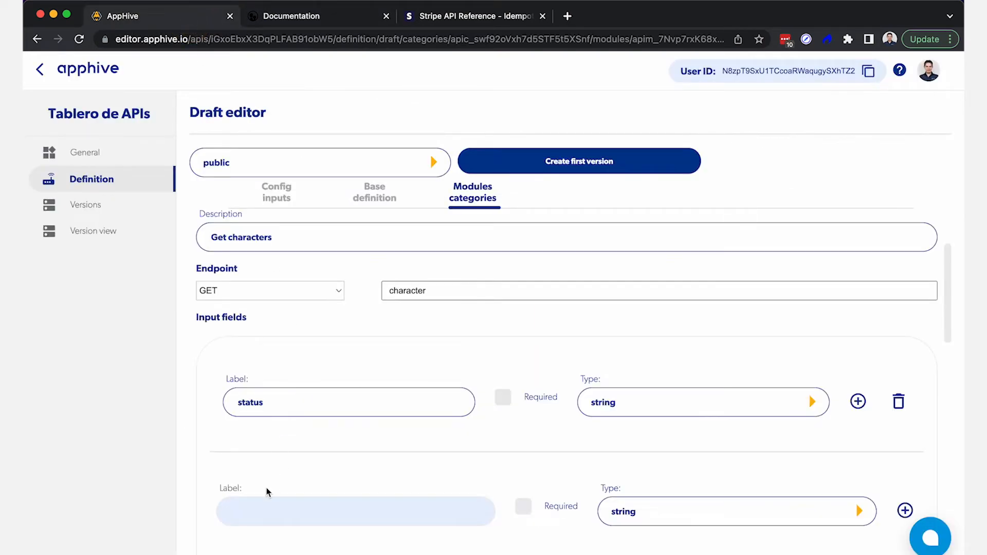
pyautogui.click(257, 511)
pyautogui.hotkey('ctrl', 'v')
pyautogui.click(257, 429)
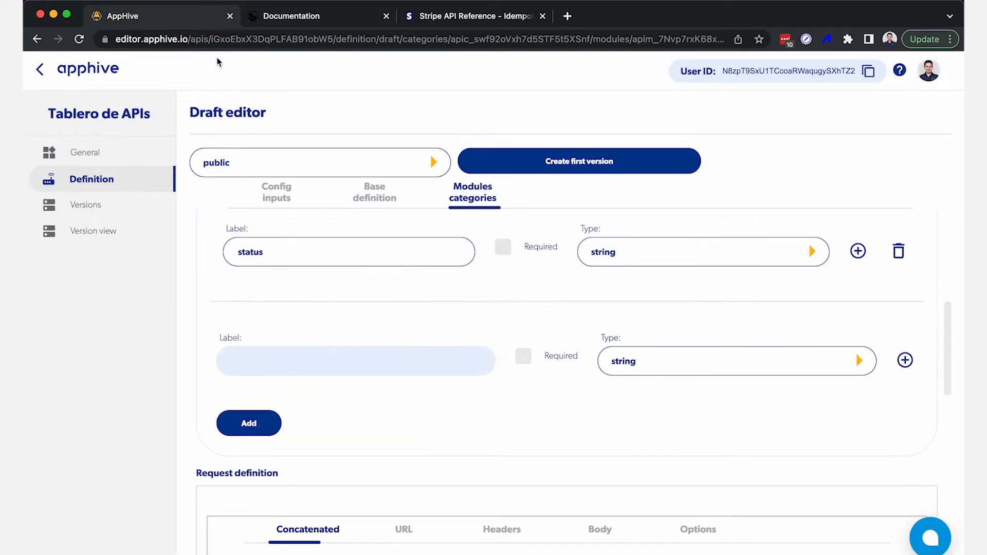
# Step: Add a string input field labelled "name" to the Characters module, copying the parameter name from the Filter characters documentation
pyautogui.click(272, 20)
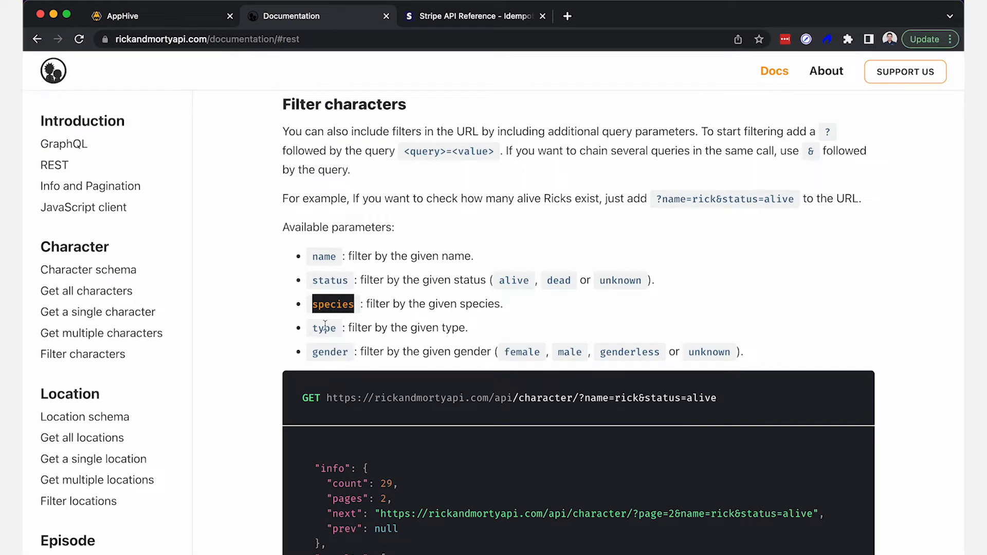
pyautogui.doubleClick(324, 257)
pyautogui.press('super+c')
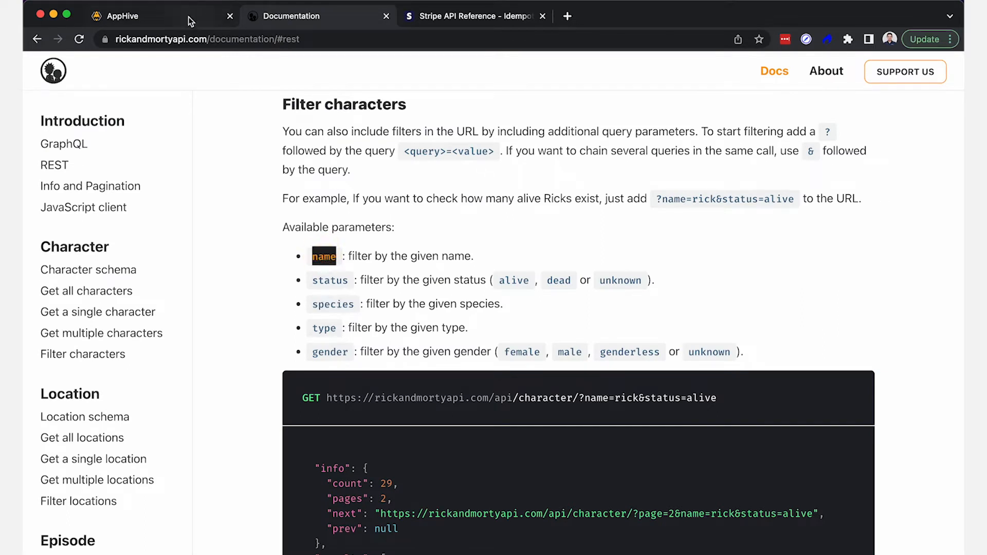
pyautogui.click(185, 16)
pyautogui.click(306, 359)
pyautogui.press('super+v')
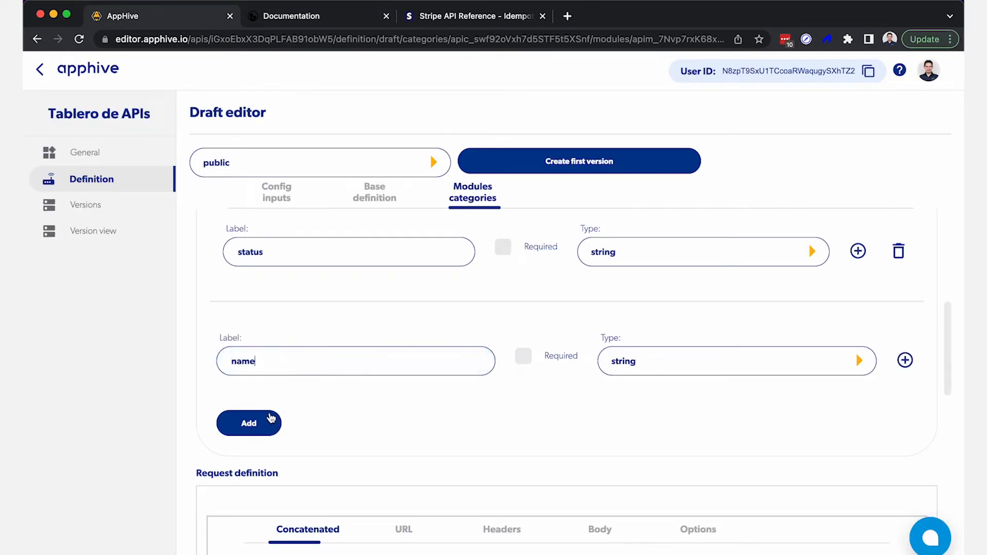
pyautogui.click(264, 419)
# Step: Review the added input fields against the documented filter parameters, and view the type options for a new field and the request definition section
pyautogui.scroll(4, 326, 364)
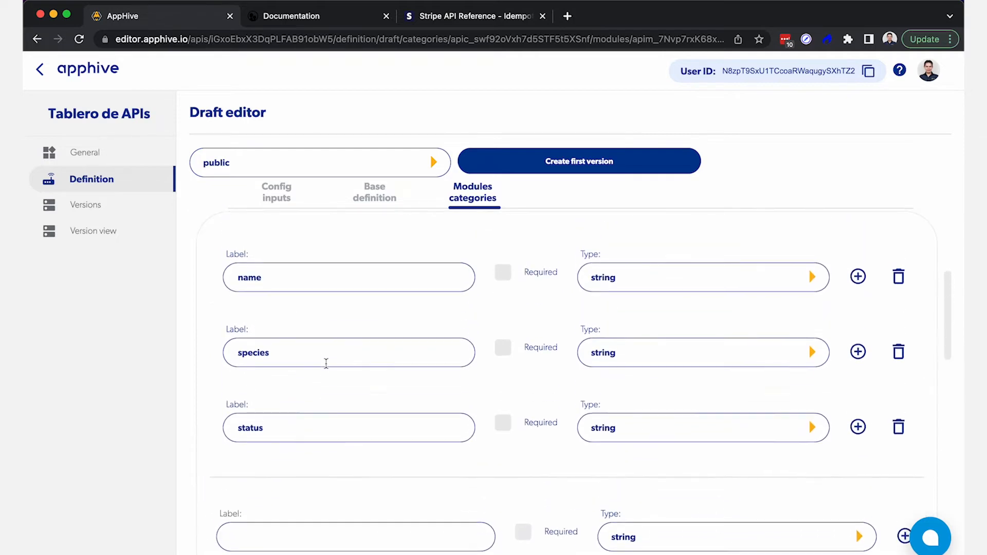
pyautogui.scroll(2, 326, 363)
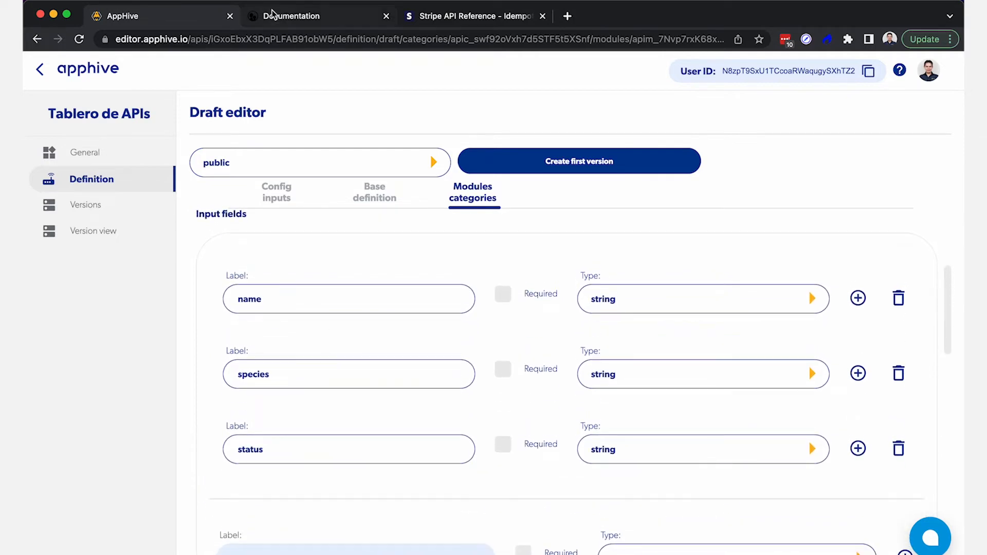
pyautogui.click(282, 15)
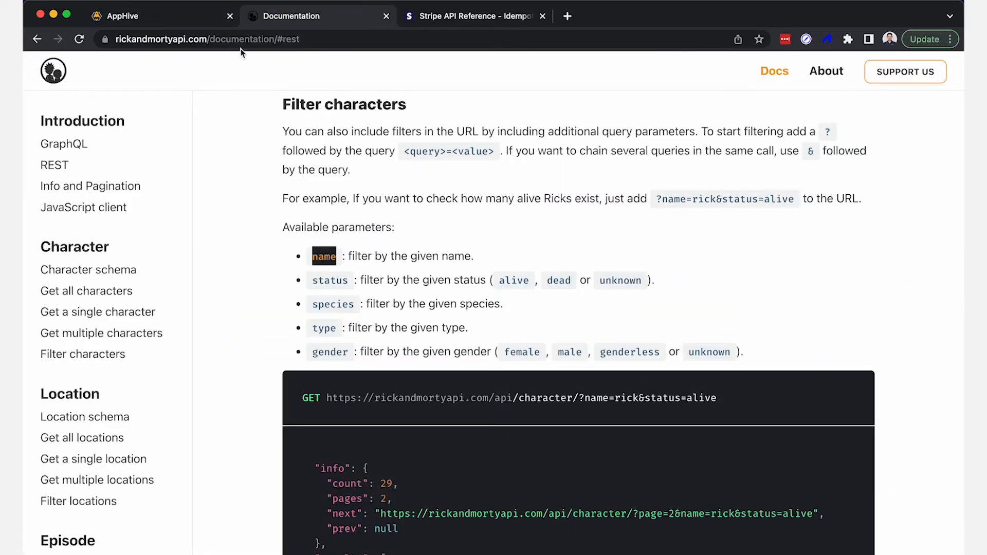
pyautogui.click(163, 19)
pyautogui.scroll(-2, 394, 307)
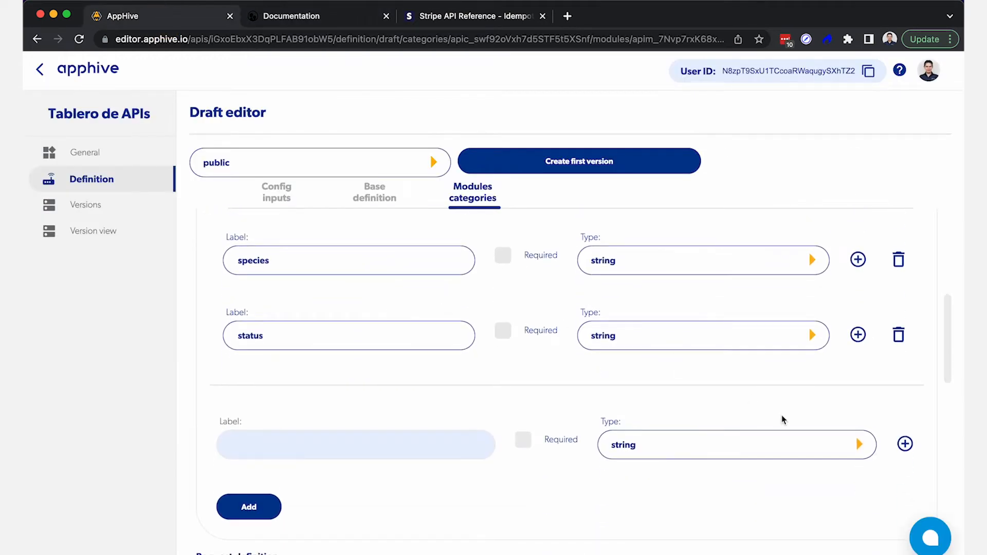
pyautogui.click(857, 445)
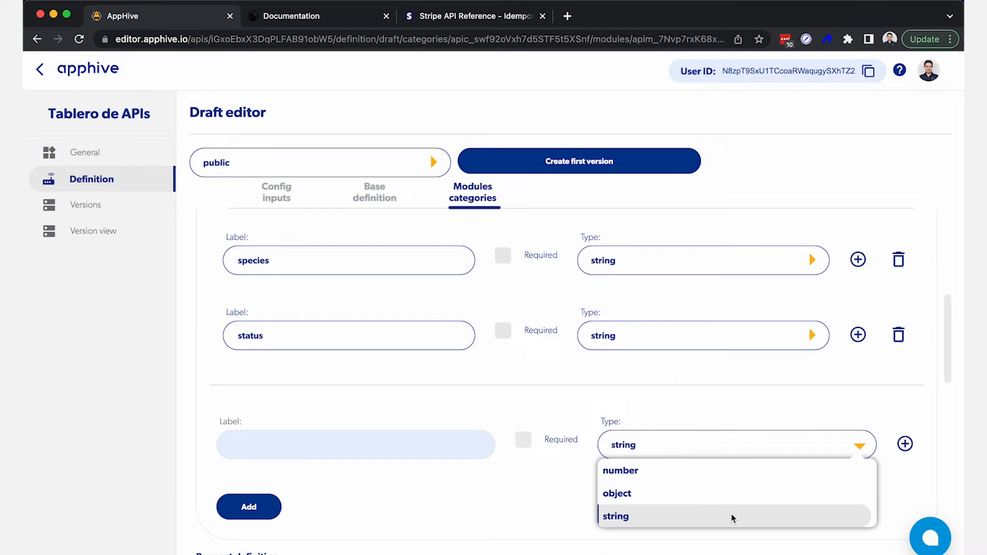
pyautogui.click(569, 512)
pyautogui.scroll(2, 569, 512)
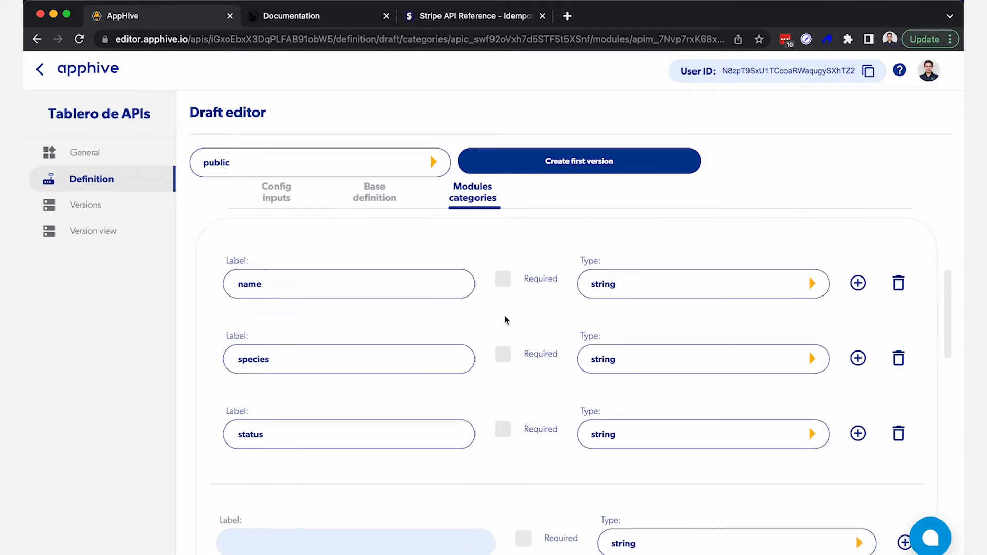
pyautogui.scroll(-6, 445, 471)
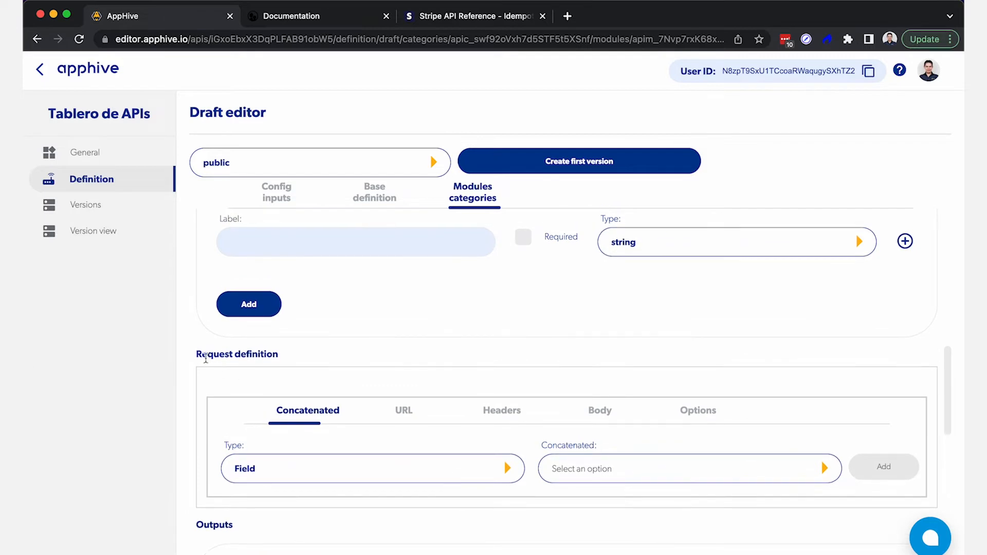
# Step: Examine the query string of the Filter characters example request in the Rick and Morty documentation, and return to AppHive's request definition
pyautogui.moveTo(200, 354); pyautogui.dragTo(286, 354)
pyautogui.click(341, 354)
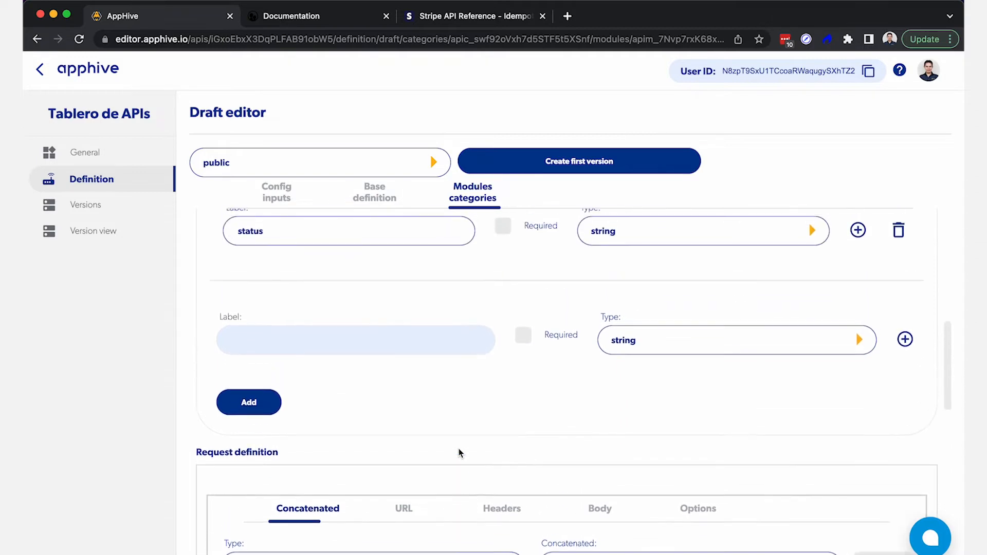
pyautogui.click(303, 16)
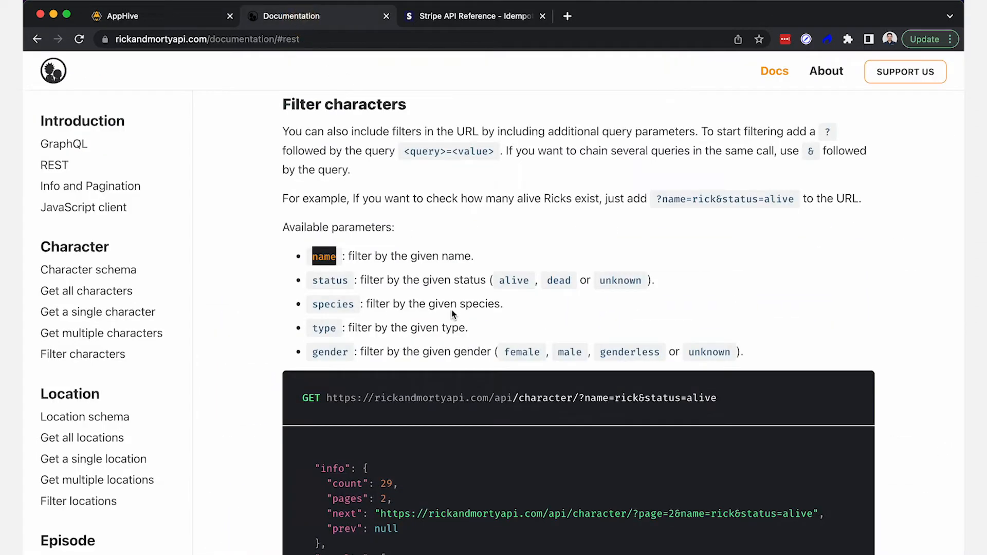
pyautogui.scroll(-2, 671, 375)
pyautogui.moveTo(722, 371); pyautogui.dragTo(581, 366)
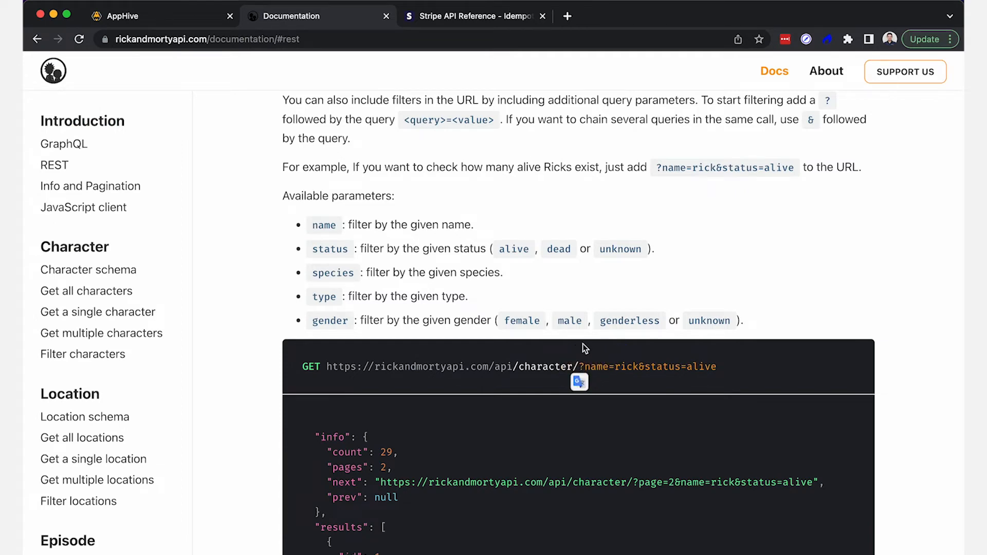
pyautogui.scroll(2, 544, 283)
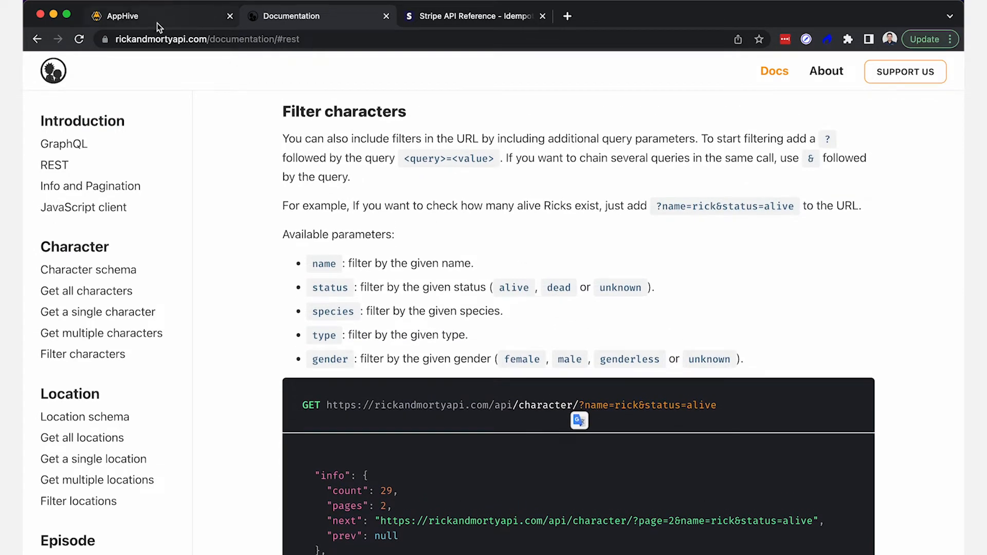
pyautogui.click(156, 23)
pyautogui.scroll(-3, 448, 356)
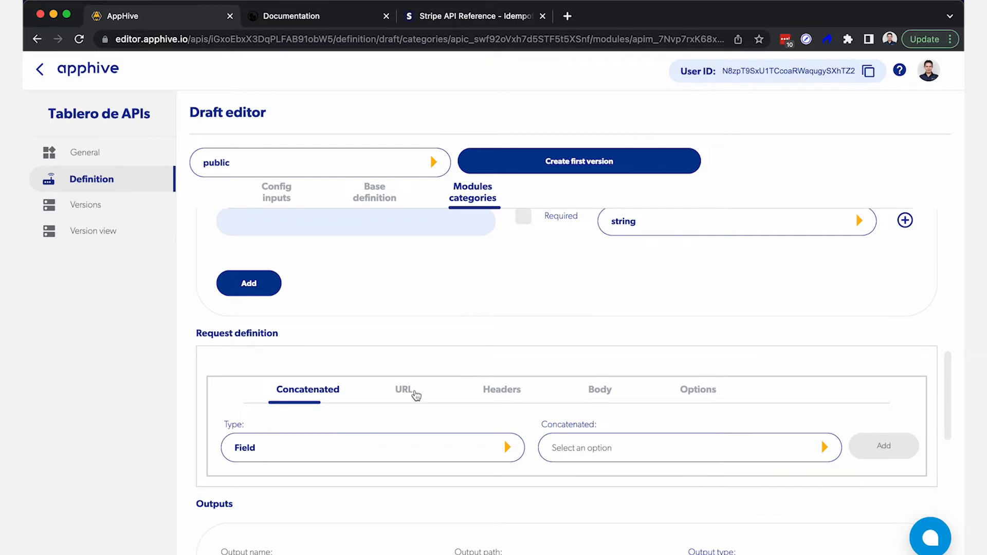
# Step: Fill in a URL parameter in the request definition with key "name", type Field and the "name" input field as its value
pyautogui.click(414, 393)
pyautogui.scroll(-1, 427, 448)
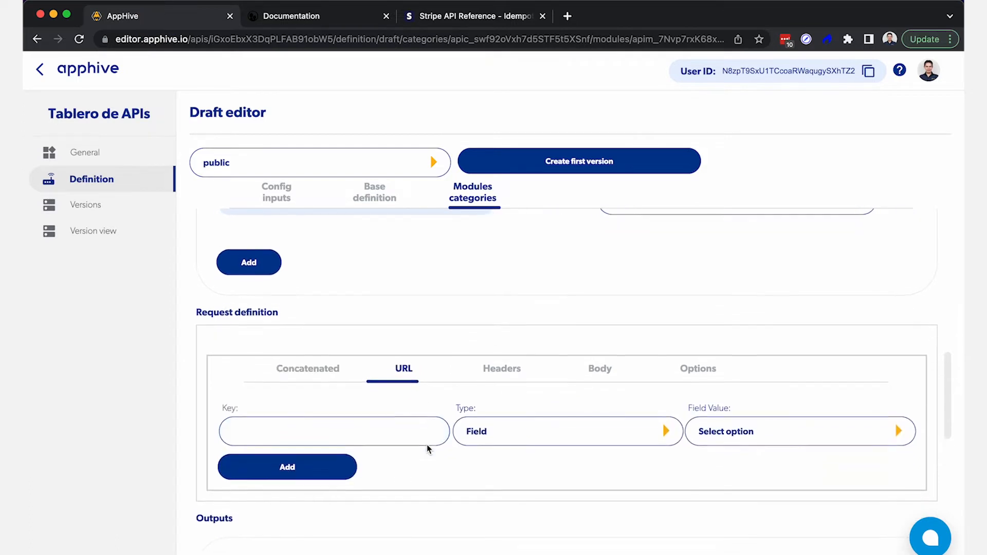
pyautogui.scroll(6, 427, 449)
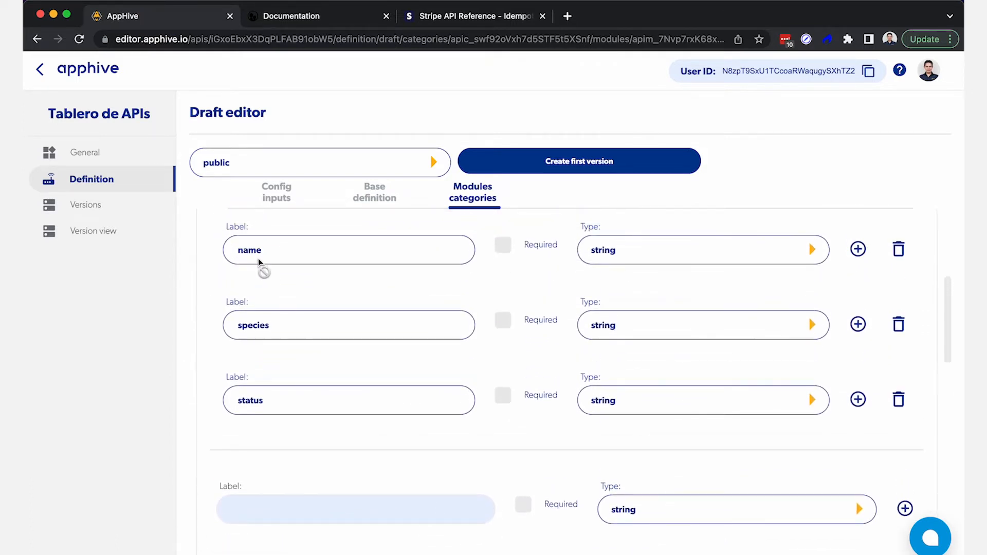
pyautogui.doubleClick(249, 250)
pyautogui.press('super+c')
pyautogui.scroll(-6, 340, 406)
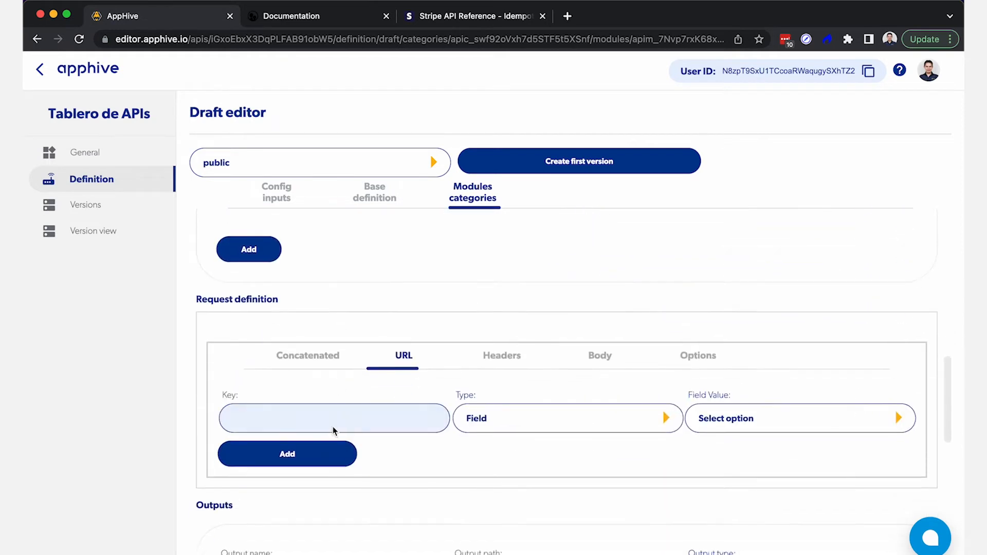
pyautogui.click(315, 417)
pyautogui.press('super+v')
pyautogui.click(245, 418)
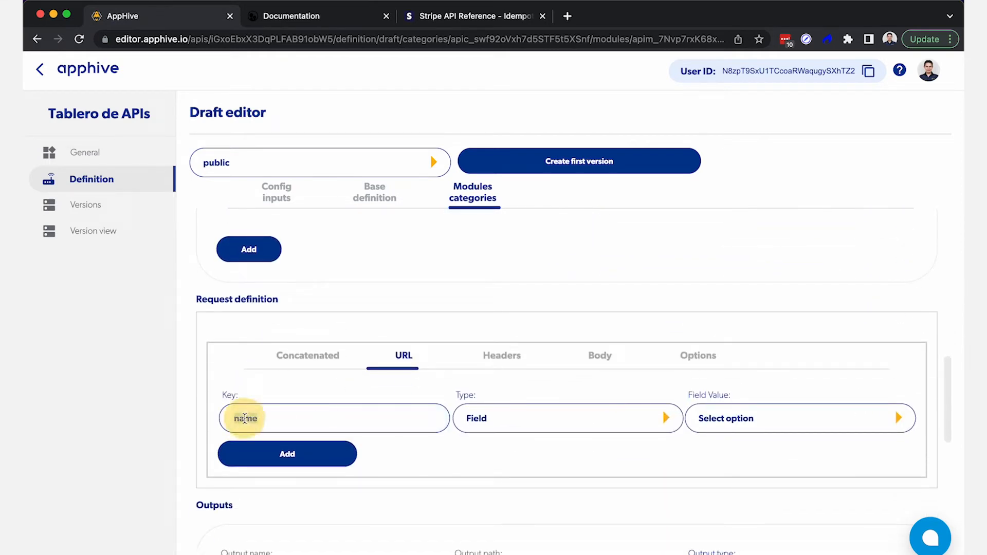
pyautogui.click(899, 419)
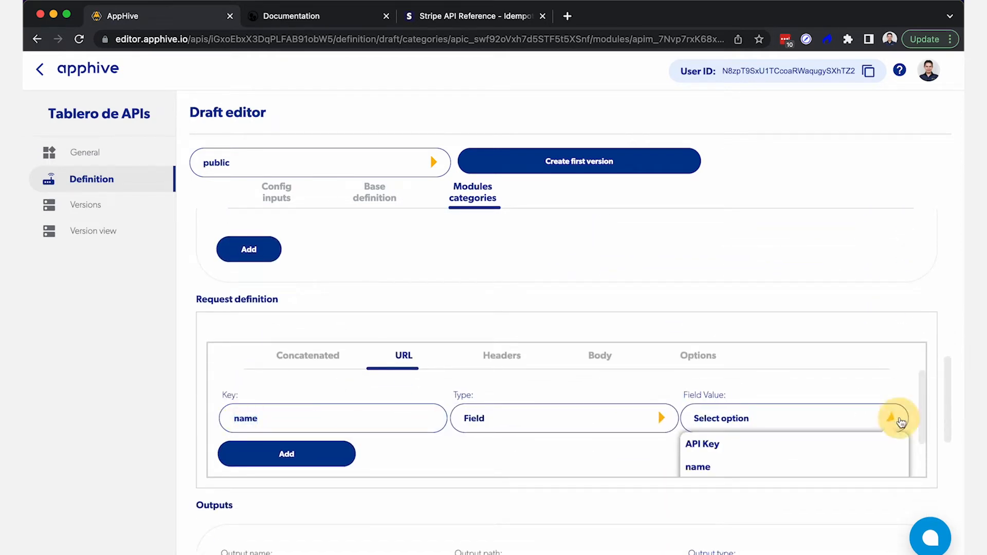
pyautogui.click(862, 427)
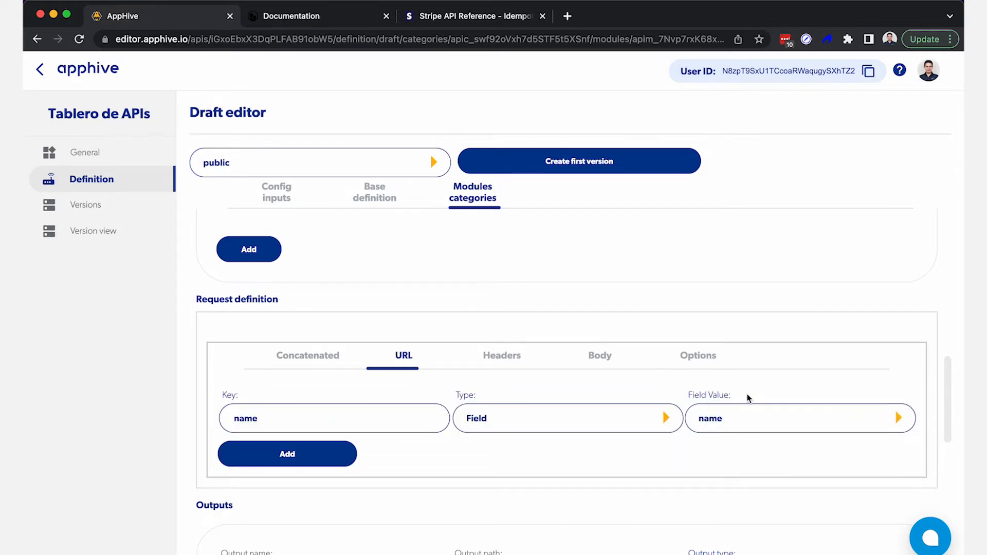
# Step: Delete the "name" input field and add a string input field labelled "Name" in its place
pyautogui.scroll(3, 707, 393)
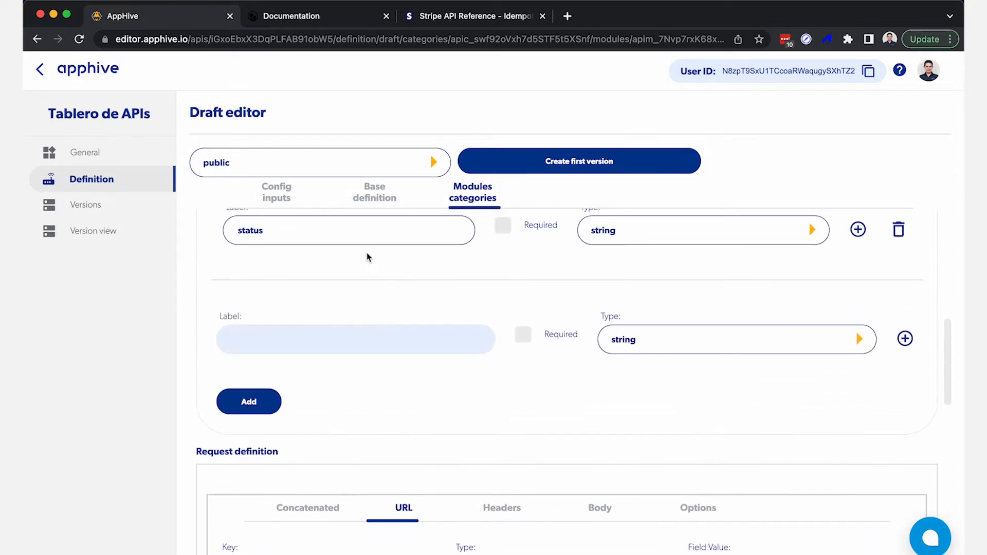
pyautogui.scroll(3, 286, 251)
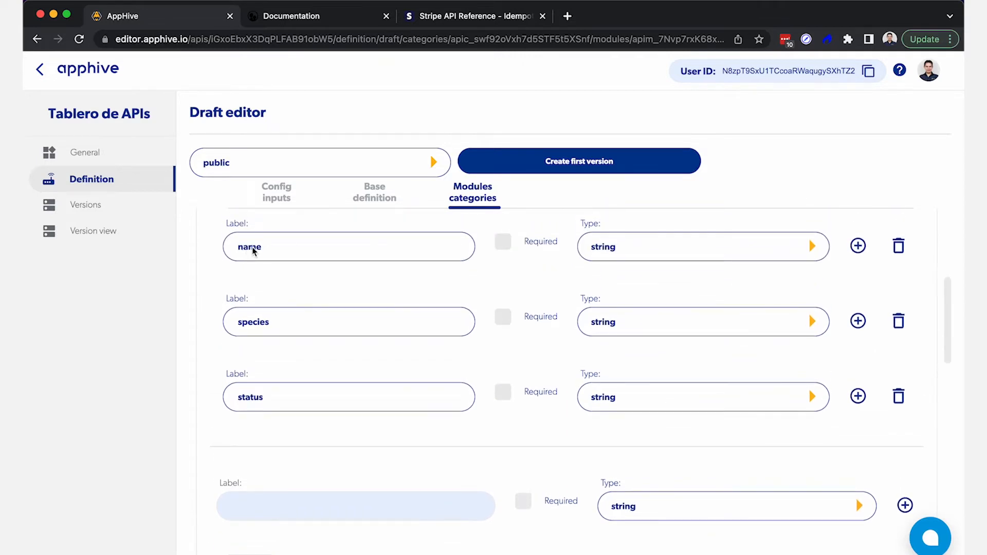
pyautogui.click(899, 247)
pyautogui.click(257, 503)
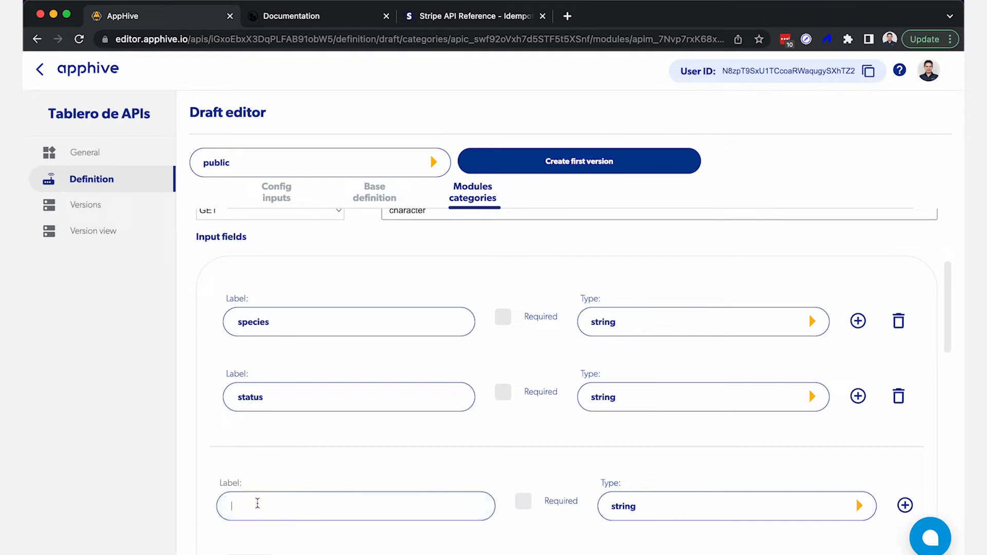
pyautogui.scroll(-2, 543, 474)
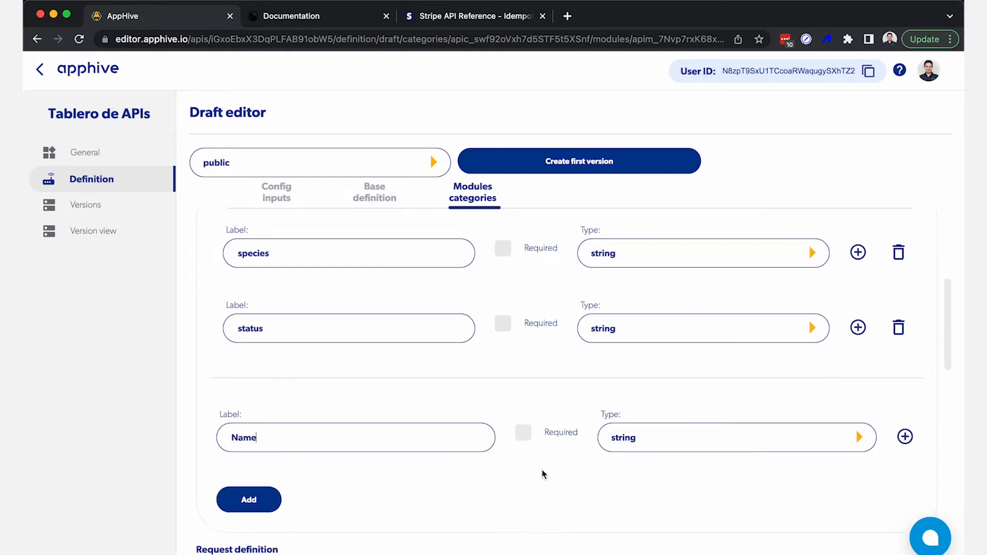
pyautogui.click(237, 503)
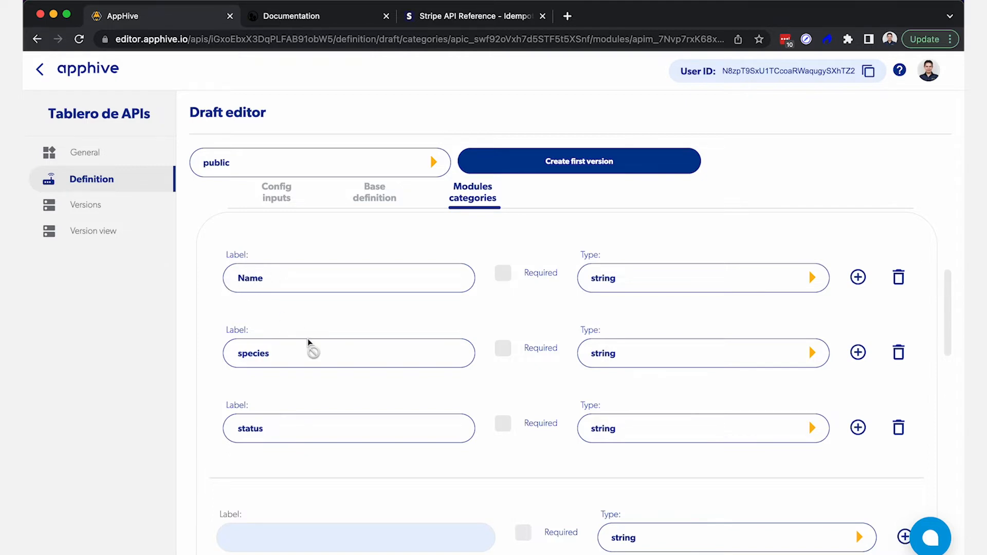
# Step: Set the value of the "name" URL parameter to the "Name" field and add the parameter to the request definition
pyautogui.scroll(-3, 310, 345)
pyautogui.scroll(-3, 310, 344)
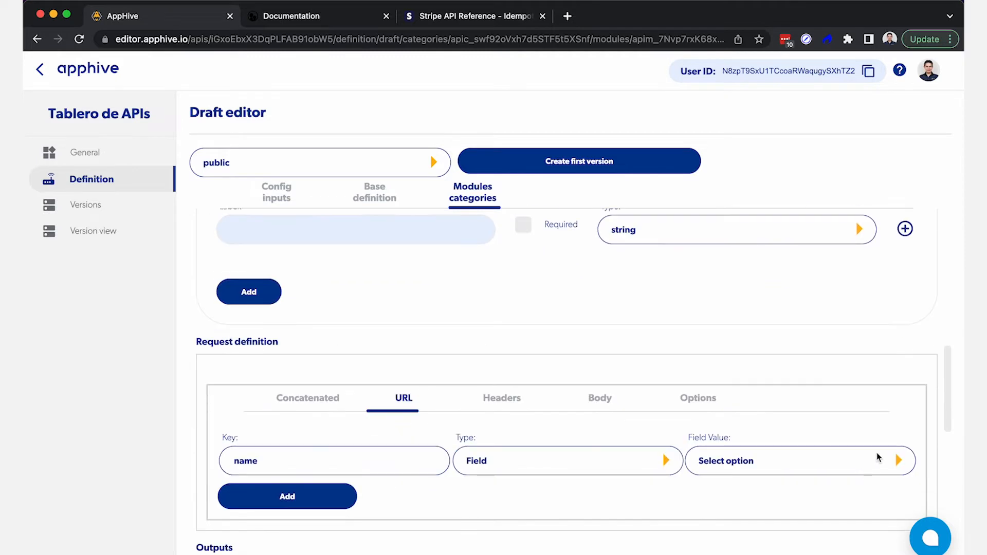
pyautogui.click(892, 460)
pyautogui.click(843, 469)
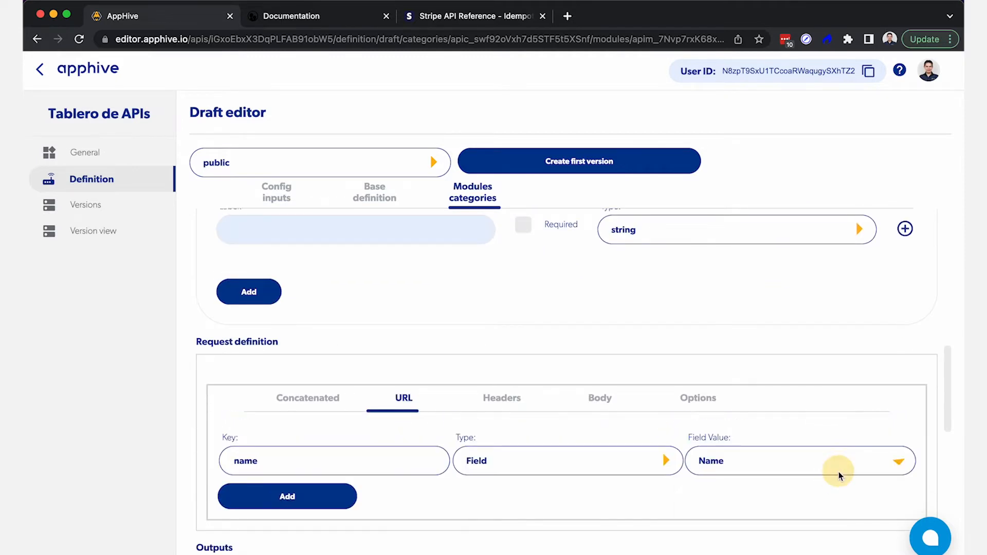
pyautogui.scroll(5, 711, 451)
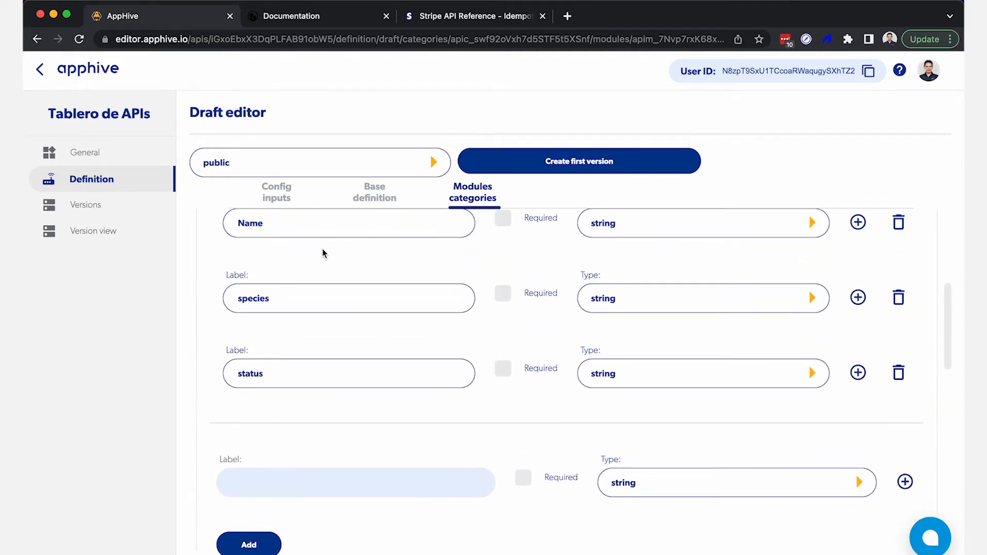
pyautogui.scroll(-6, 378, 392)
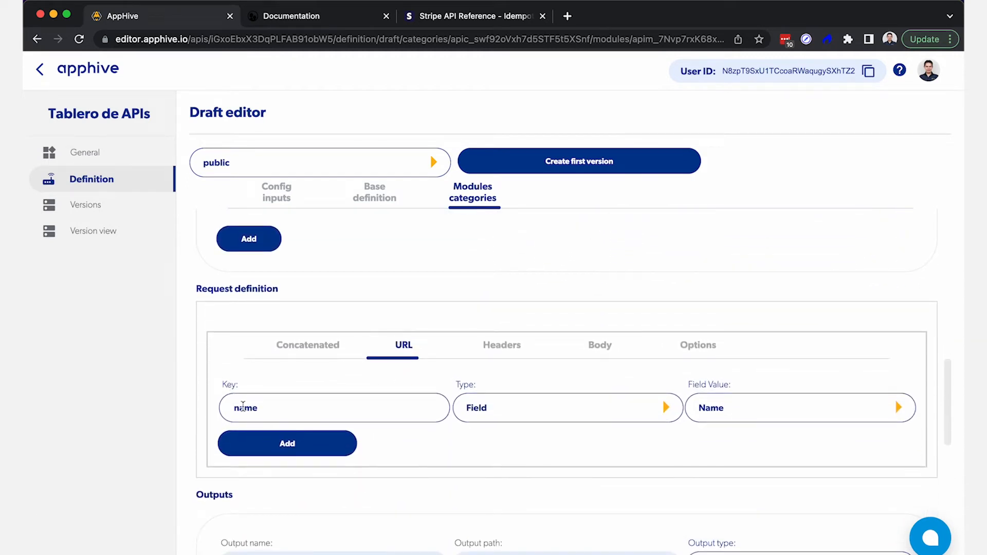
pyautogui.doubleClick(247, 409)
pyautogui.click(303, 449)
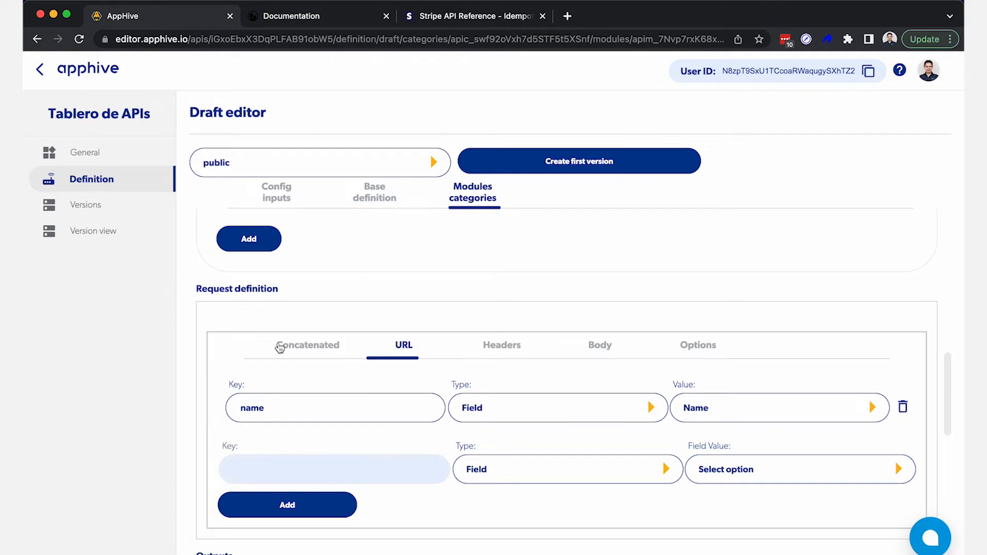
# Step: Add a URL parameter with key "species", copied from the input field's label, and the "species" field as its value
pyautogui.scroll(10, 277, 347)
pyautogui.doubleClick(253, 306)
pyautogui.press('super+c')
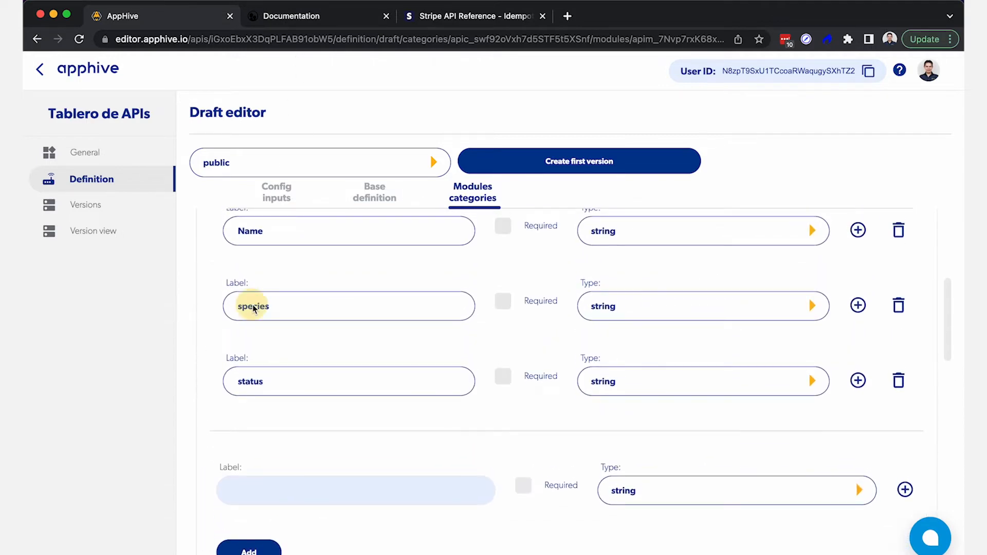
pyautogui.scroll(-10, 355, 362)
pyautogui.click(345, 501)
pyautogui.press('super+v')
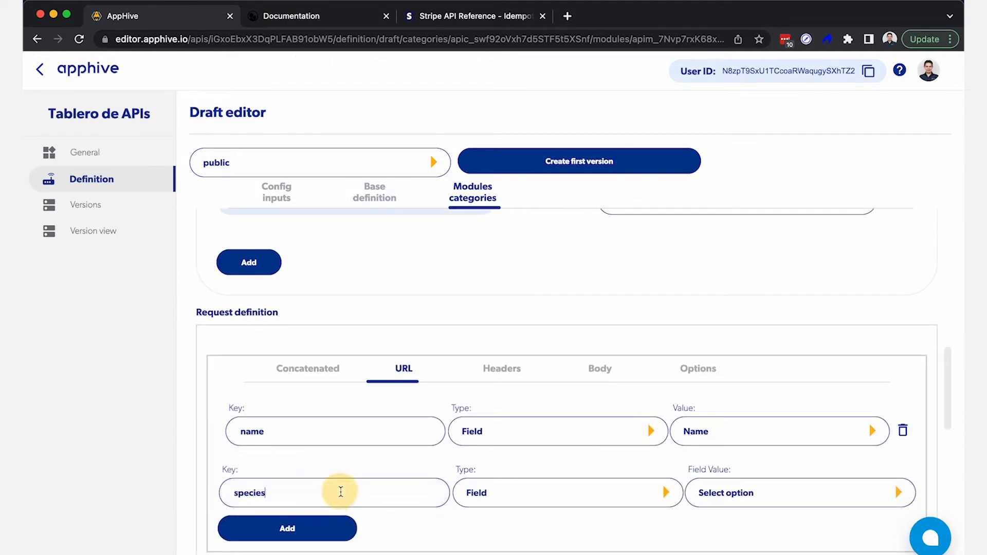
pyautogui.click(904, 494)
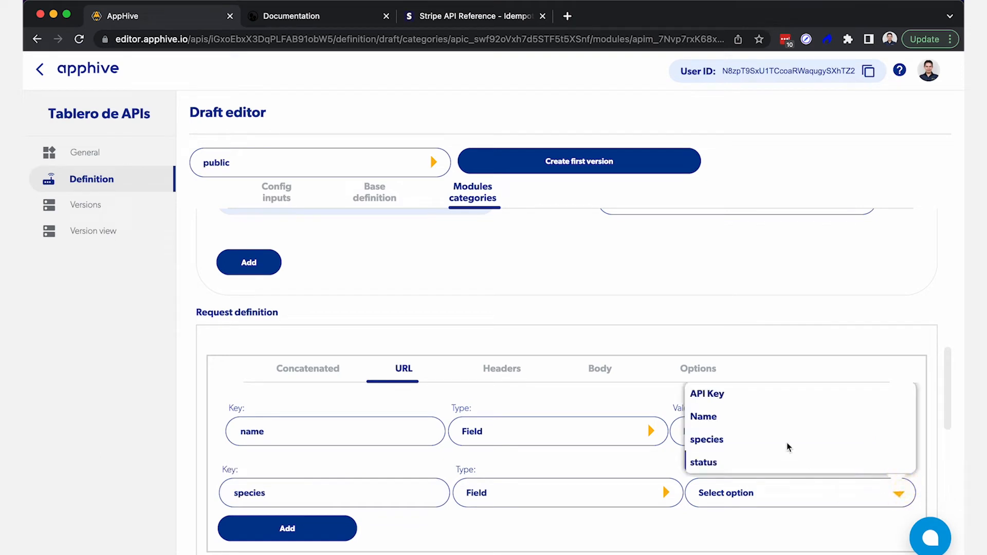
pyautogui.click(768, 438)
pyautogui.click(326, 528)
# Step: Add a URL parameter with key "status", type Field and the "status" input field as its value
pyautogui.scroll(5, 358, 415)
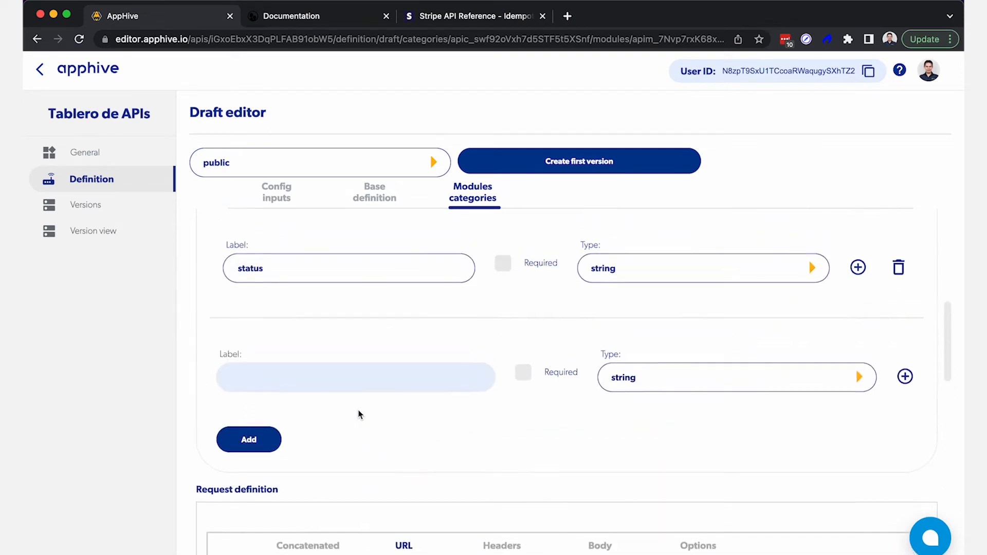
pyautogui.scroll(-5, 425, 399)
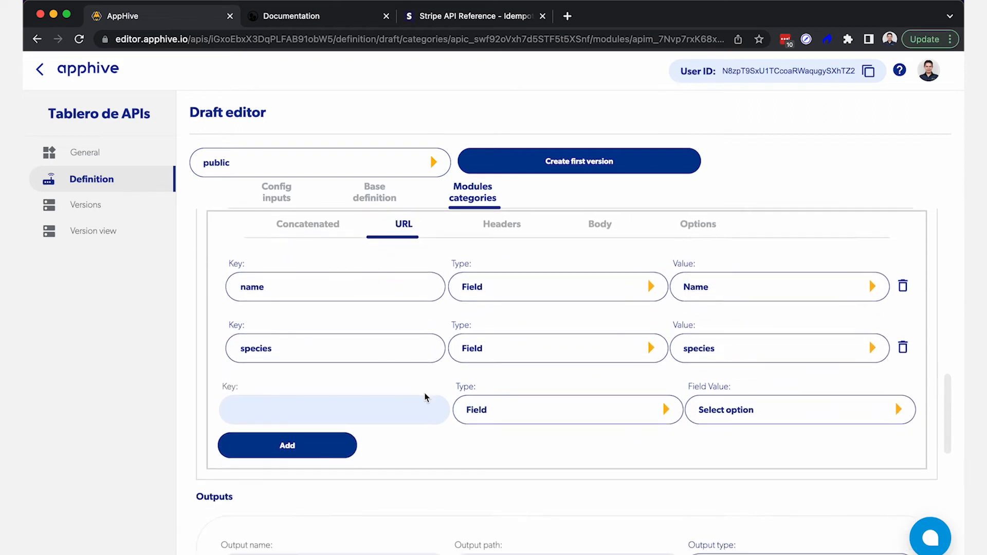
pyautogui.click(395, 406)
pyautogui.write('status')
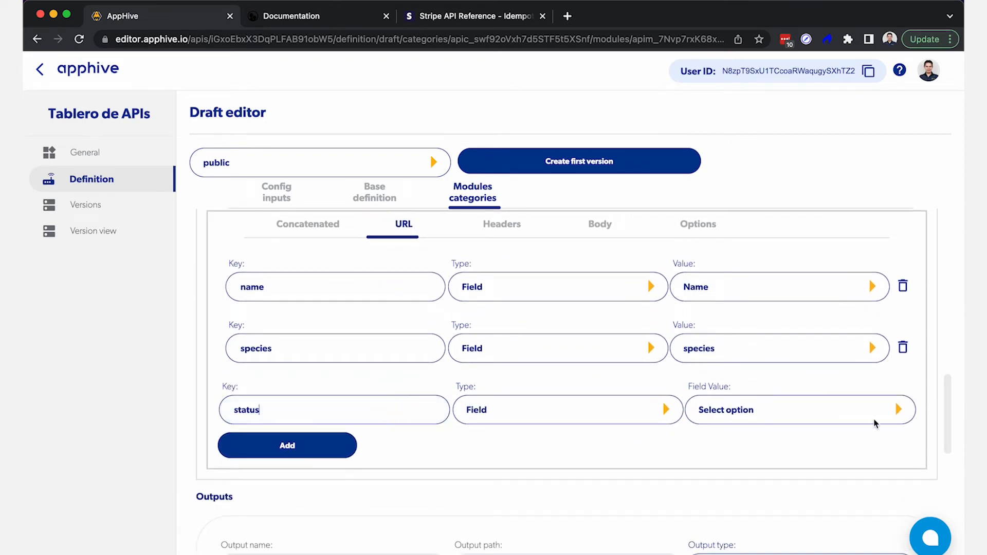
pyautogui.click(899, 410)
pyautogui.click(735, 458)
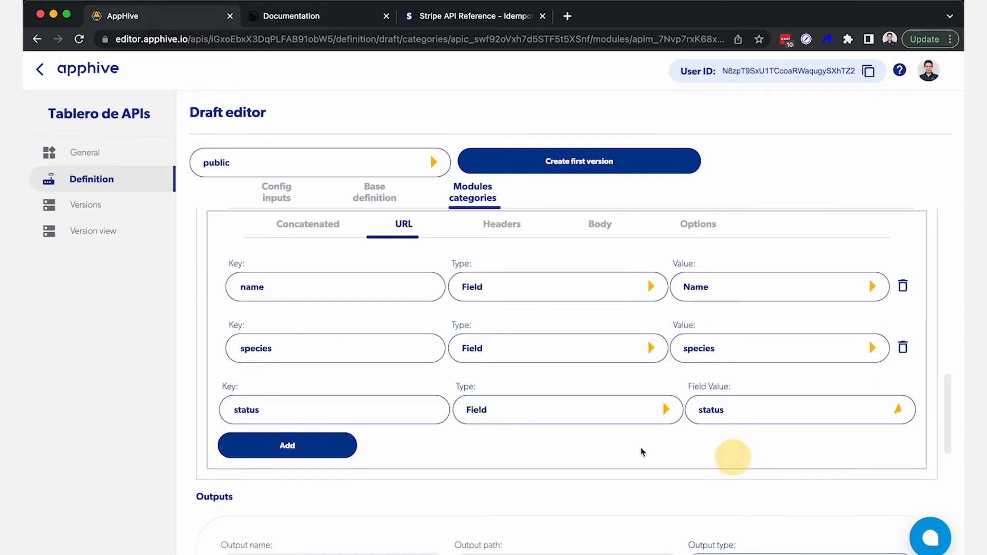
pyautogui.click(341, 445)
# Step: Turn on the request option to automatically omit empty parameters, and return to the URL parameters
pyautogui.scroll(3, 439, 403)
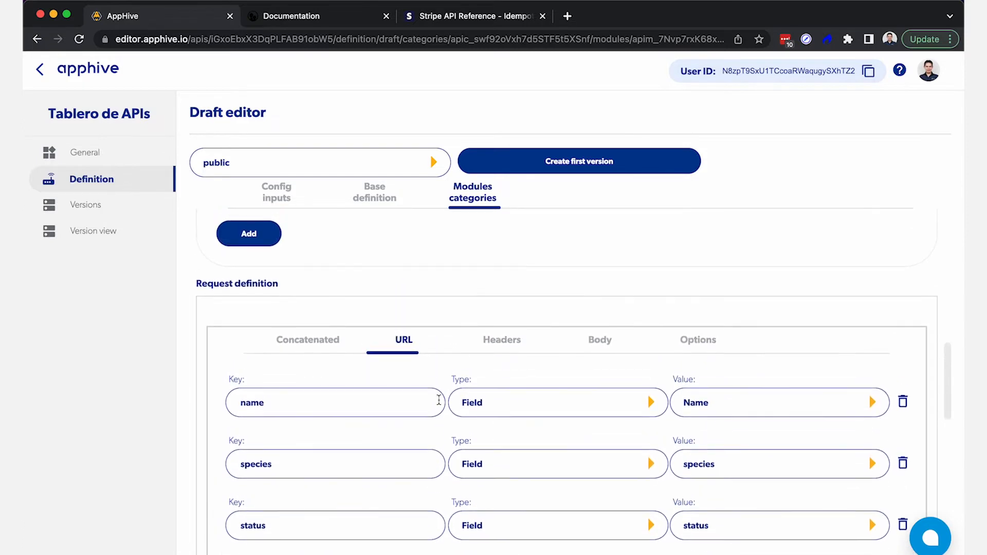
pyautogui.click(681, 346)
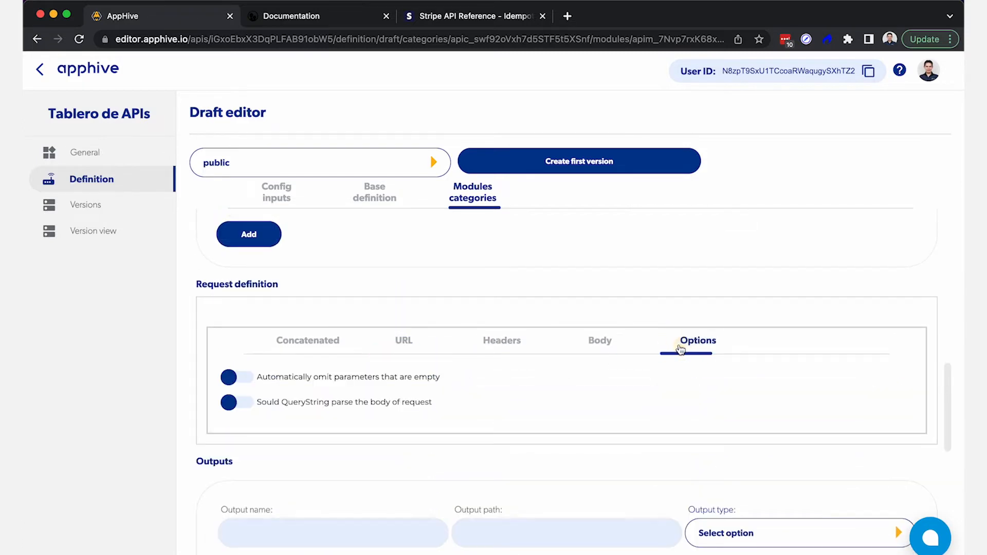
pyautogui.click(229, 383)
pyautogui.click(408, 344)
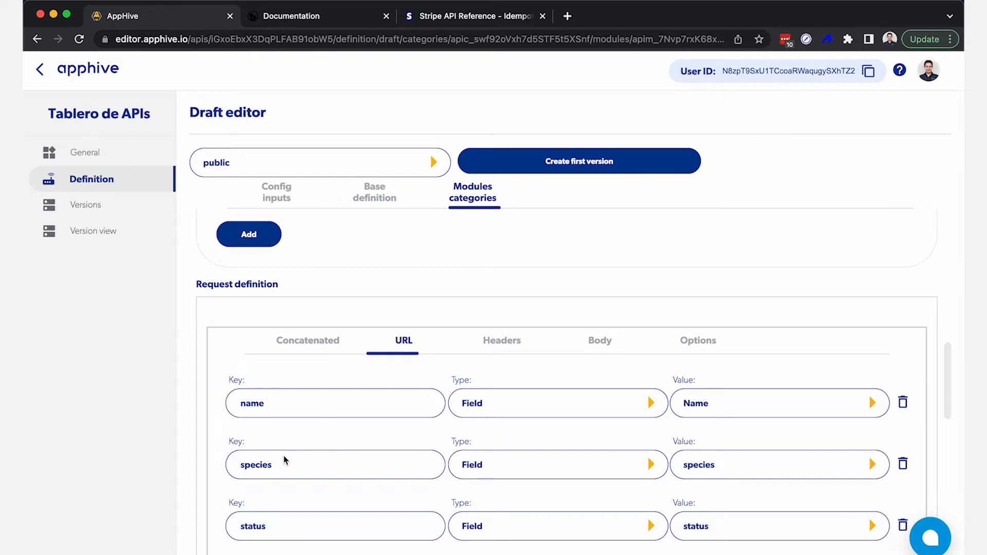
# Step: Examine the sample response of the character endpoint in the Rick and Morty API documentation to see its info and results structure
pyautogui.scroll(-1, 513, 361)
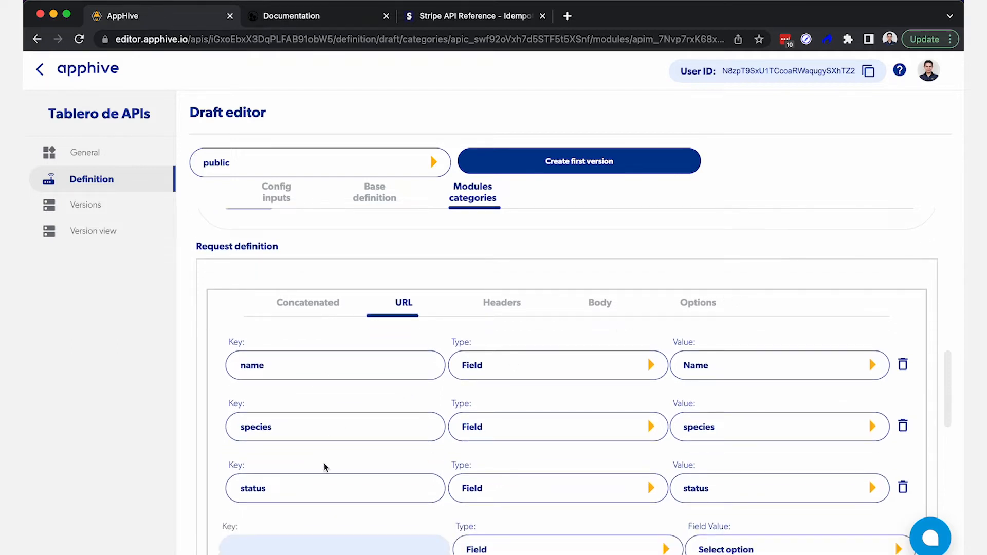
pyautogui.scroll(-5, 323, 467)
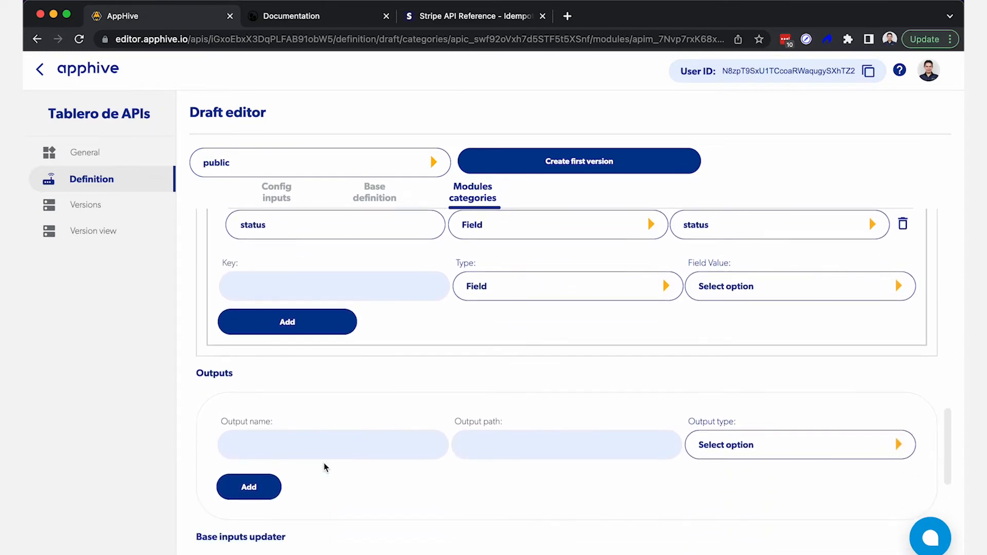
pyautogui.scroll(-1, 251, 409)
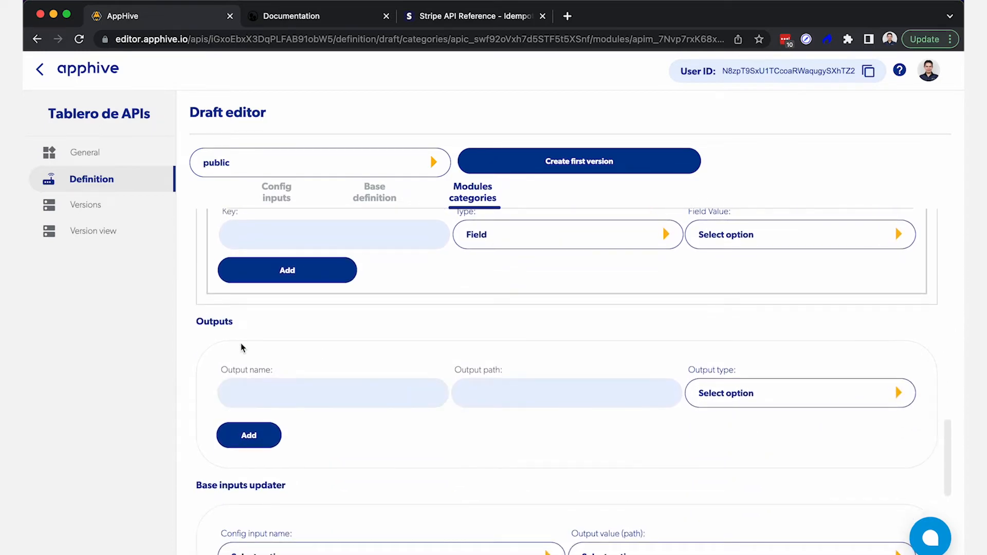
pyautogui.click(298, 16)
pyautogui.scroll(3, 478, 306)
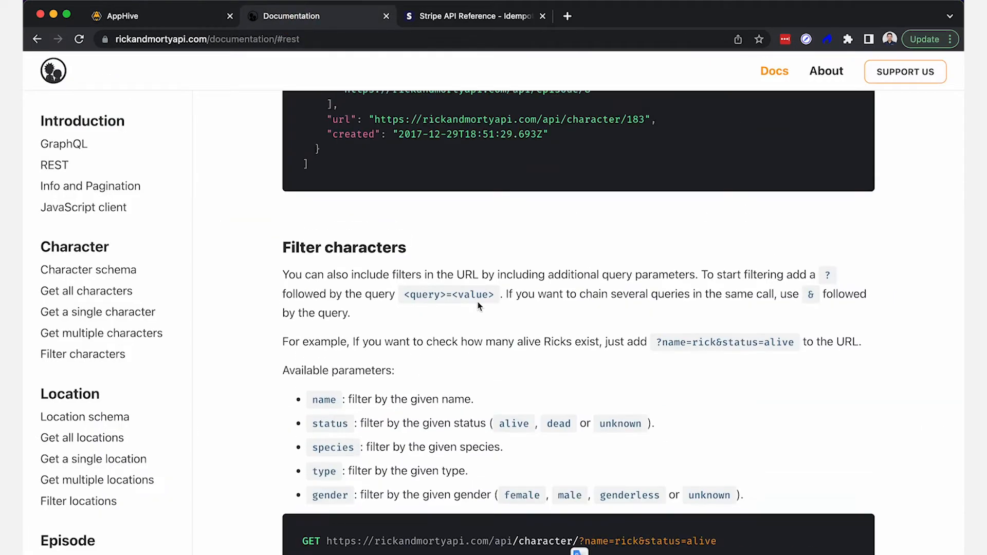
pyautogui.scroll(15, 478, 306)
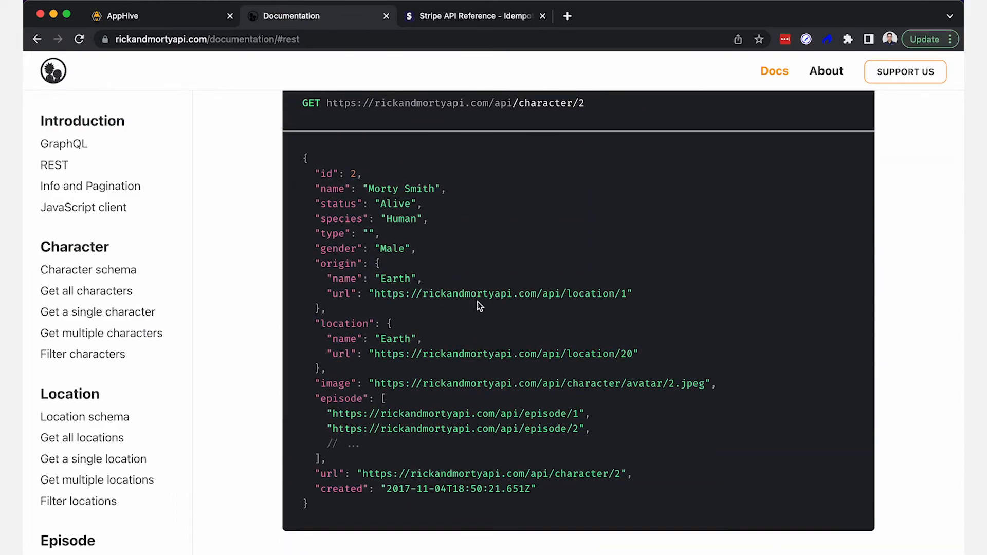
pyautogui.scroll(15, 478, 306)
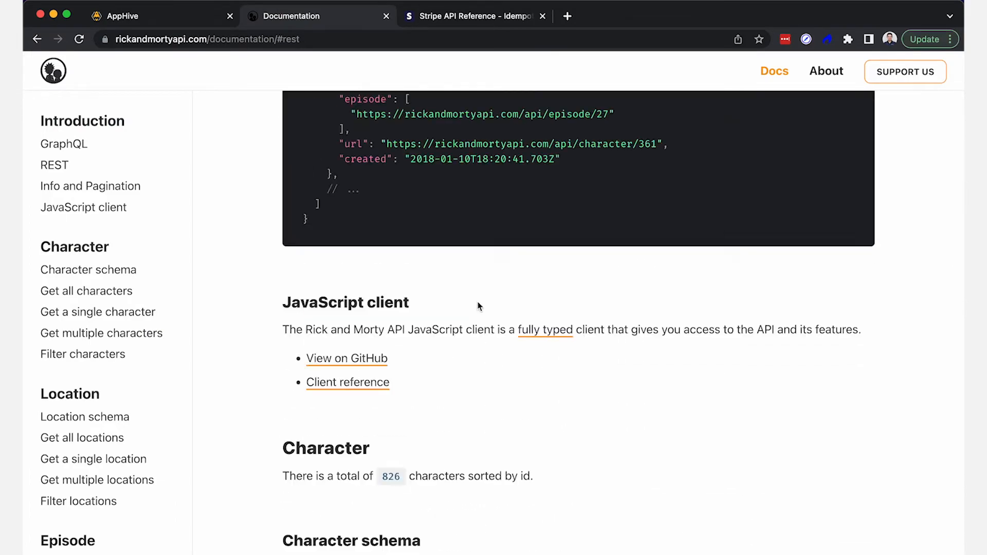
pyautogui.scroll(15, 478, 306)
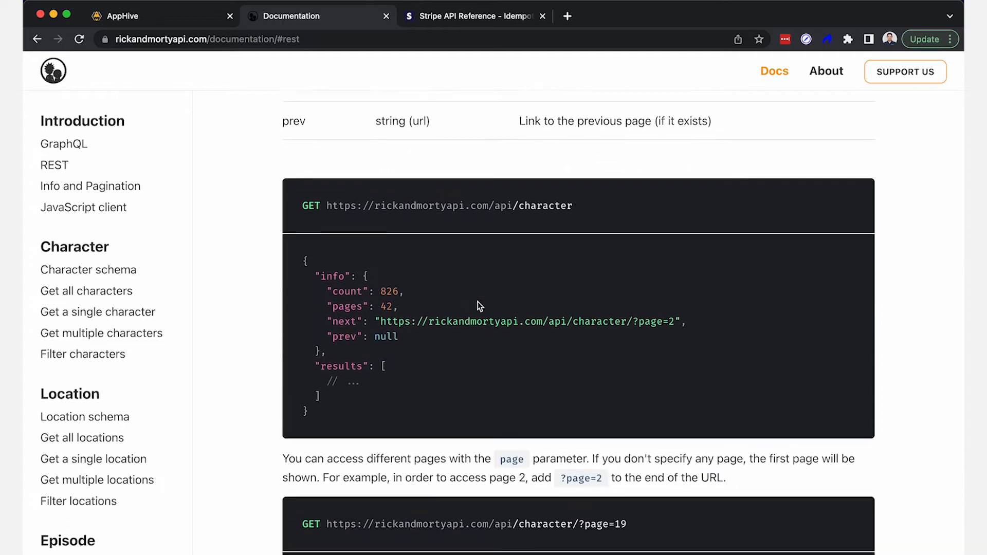
pyautogui.scroll(-1, 478, 306)
pyautogui.scroll(-2, 404, 386)
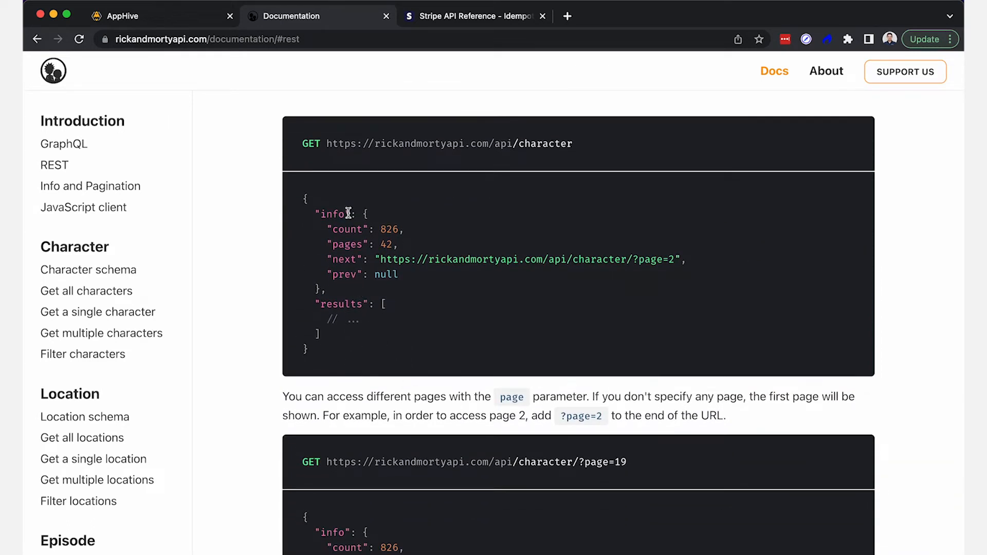
# Step: Back in AppHive, add an endpoint output named "data" with output path "data" and output type object
pyautogui.click(191, 17)
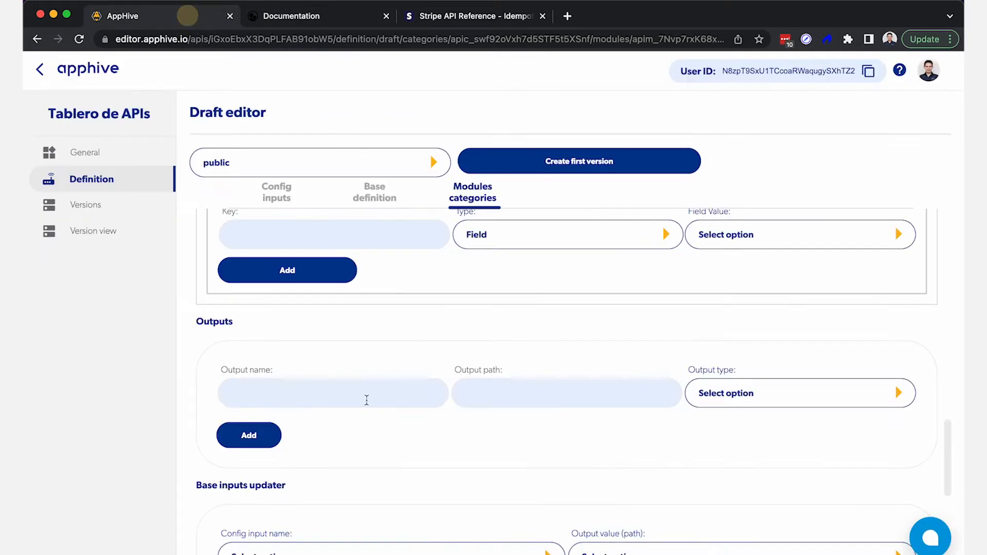
pyautogui.click(330, 399)
pyautogui.click(319, 389)
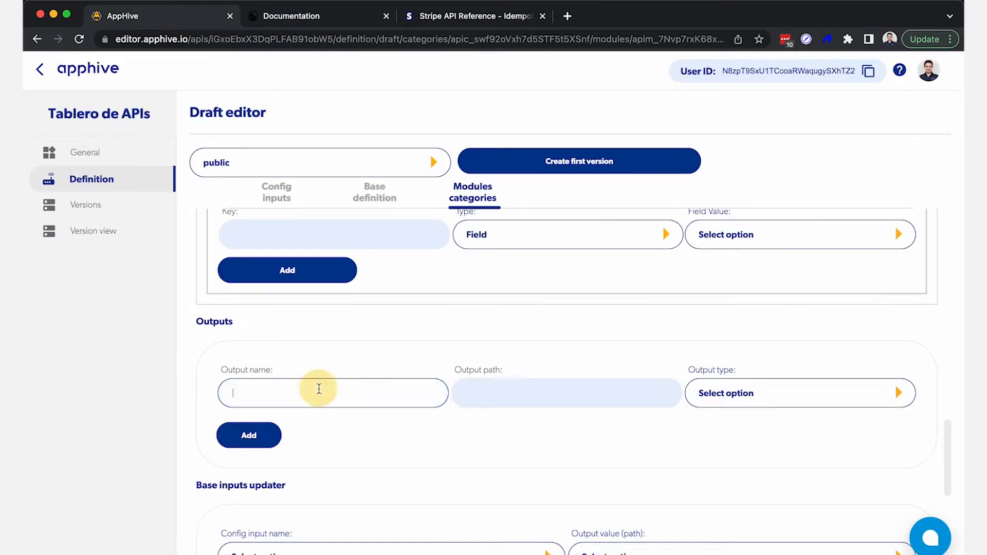
pyautogui.write('data')
pyautogui.click(528, 393)
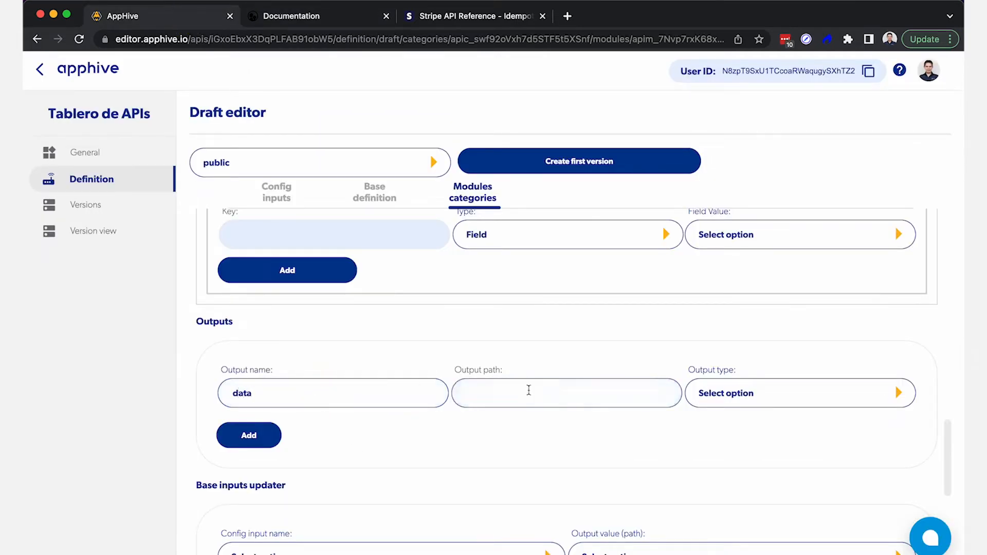
pyautogui.write('data')
pyautogui.click(897, 392)
pyautogui.click(763, 442)
pyautogui.click(248, 430)
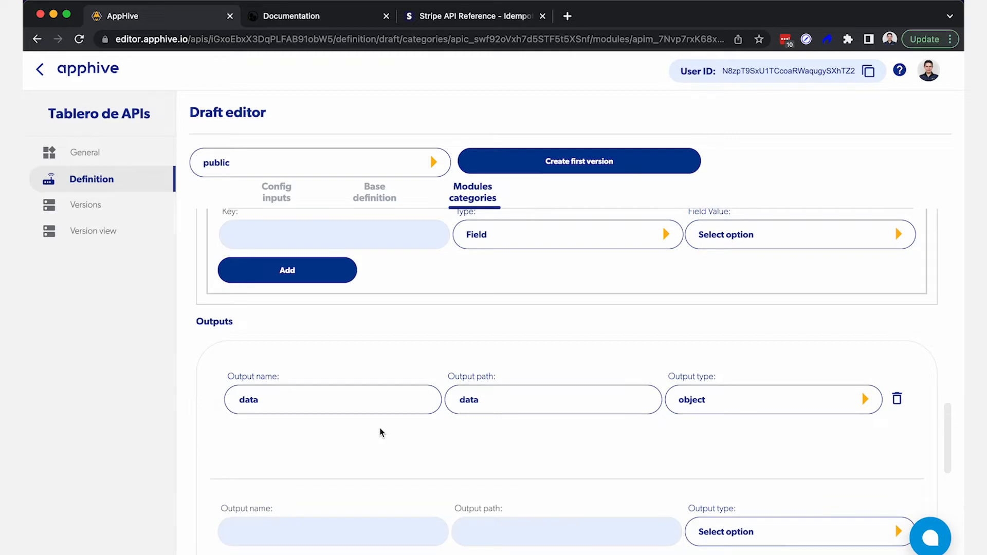
# Step: Enter a placeholder in the API key field of the endpoint tester's main config and clear it again
pyautogui.scroll(-5, 381, 432)
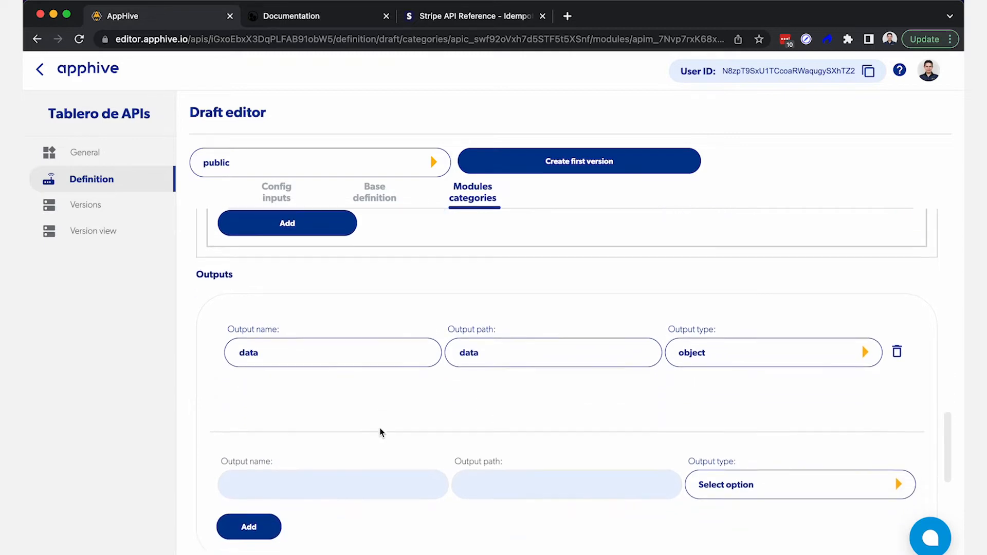
pyautogui.scroll(-1, 381, 431)
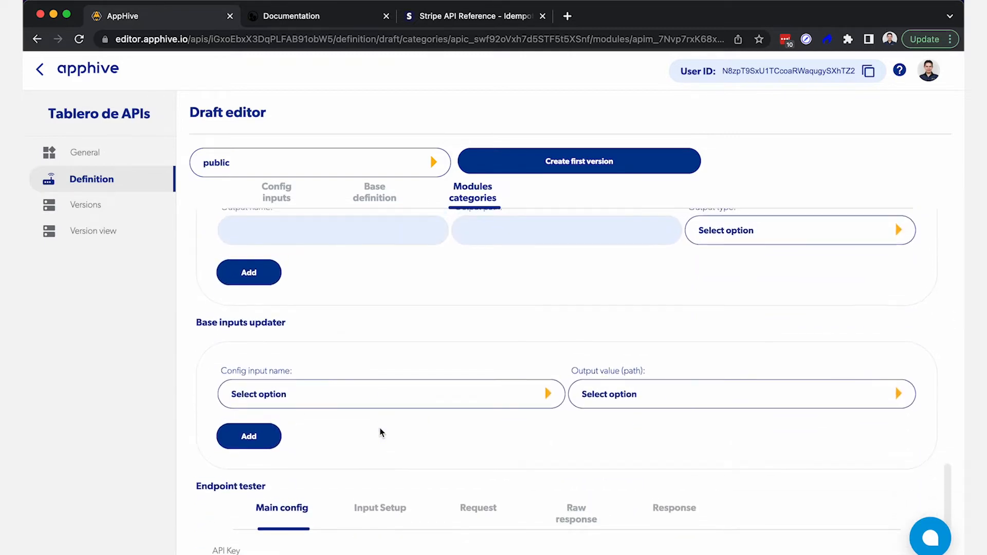
pyautogui.scroll(-3, 329, 430)
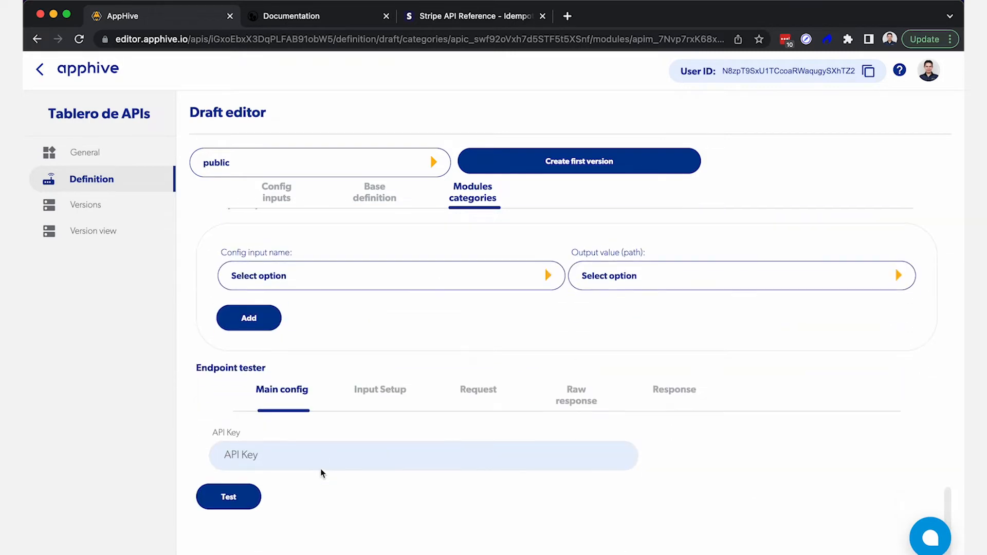
pyautogui.click(227, 456)
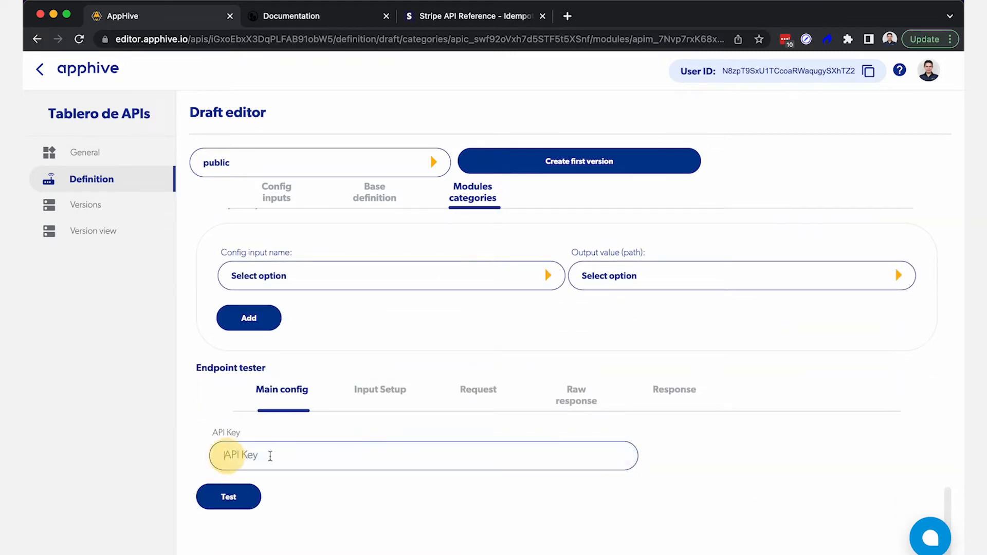
pyautogui.scroll(1, 242, 459)
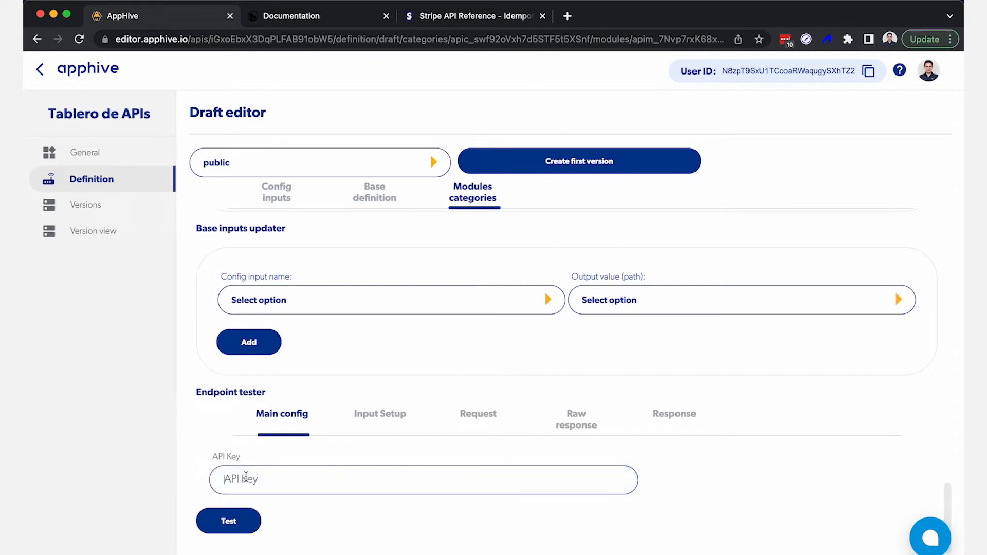
pyautogui.write('kjhk')
pyautogui.press('BackSpace')
pyautogui.click(229, 455)
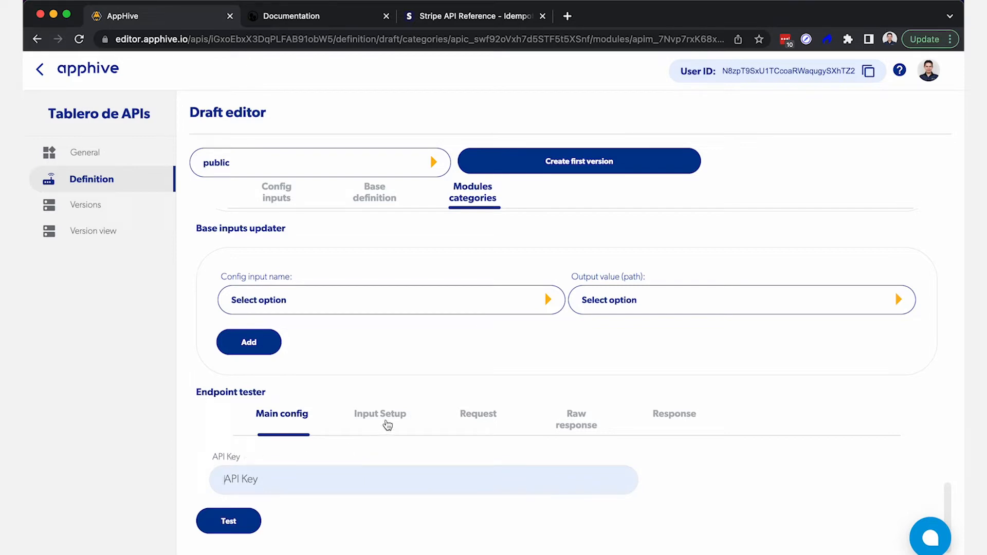
# Step: Run the endpoint test with the Name, species and status inputs left empty and inspect the data object in the response
pyautogui.click(387, 423)
pyautogui.scroll(-3, 372, 436)
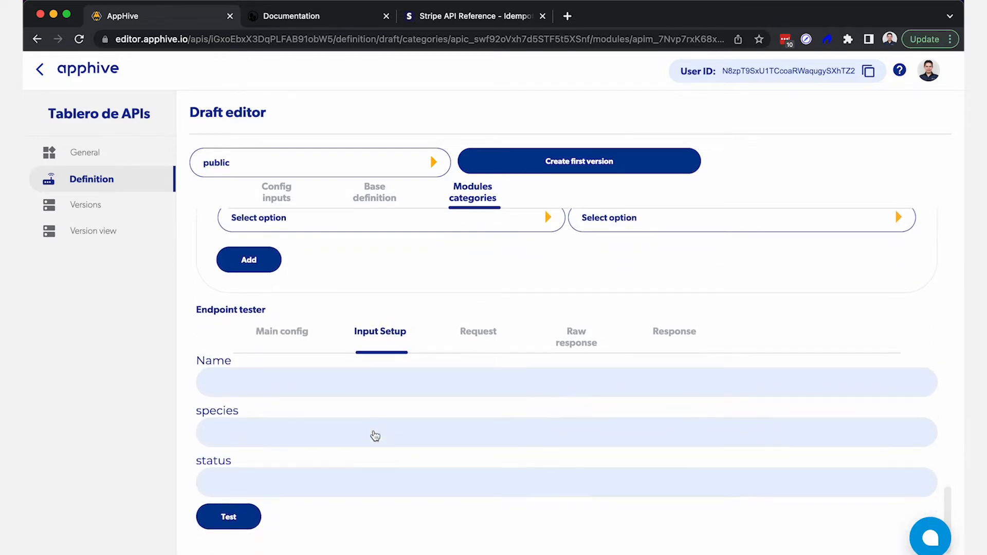
pyautogui.click(222, 382)
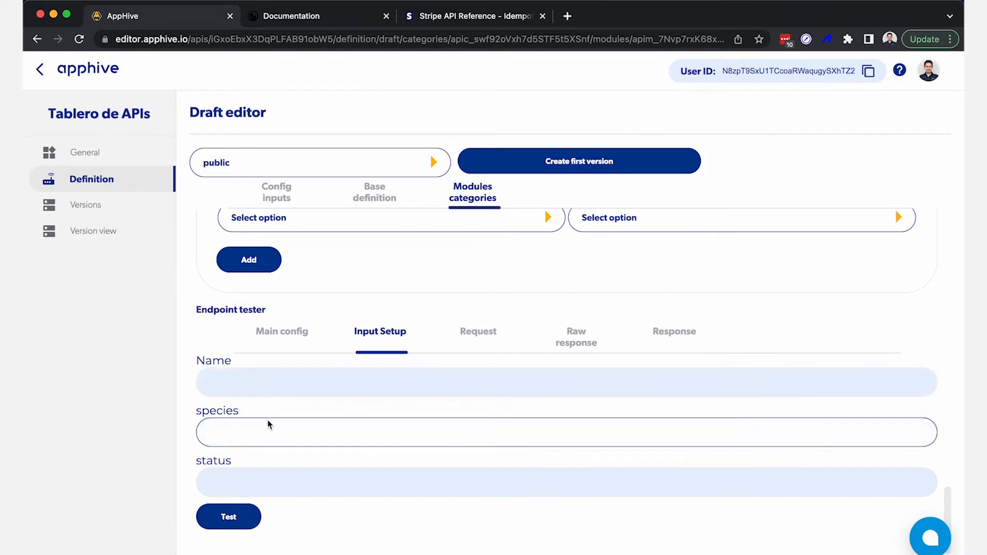
pyautogui.click(304, 458)
pyautogui.click(251, 518)
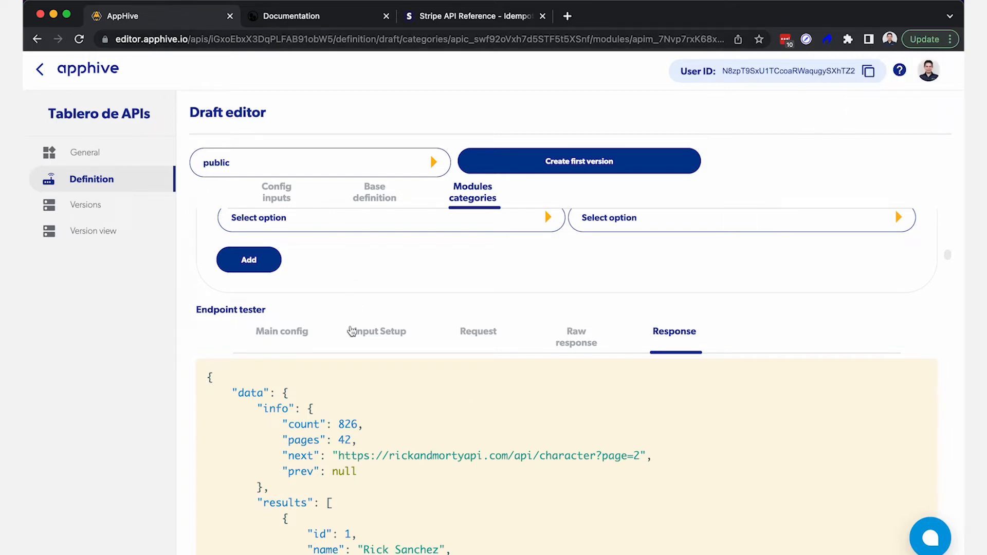
pyautogui.scroll(-4, 464, 399)
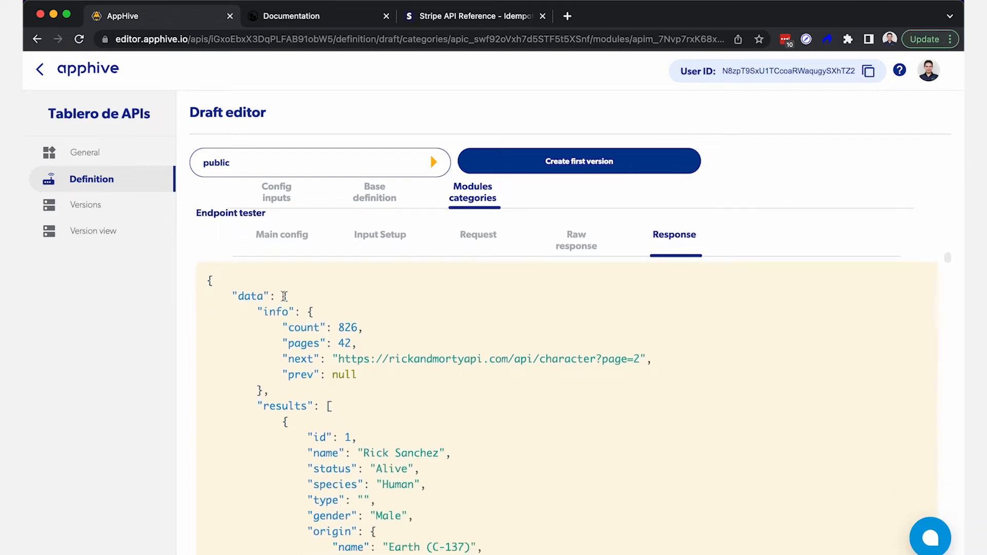
pyautogui.moveTo(284, 296); pyautogui.dragTo(426, 514)
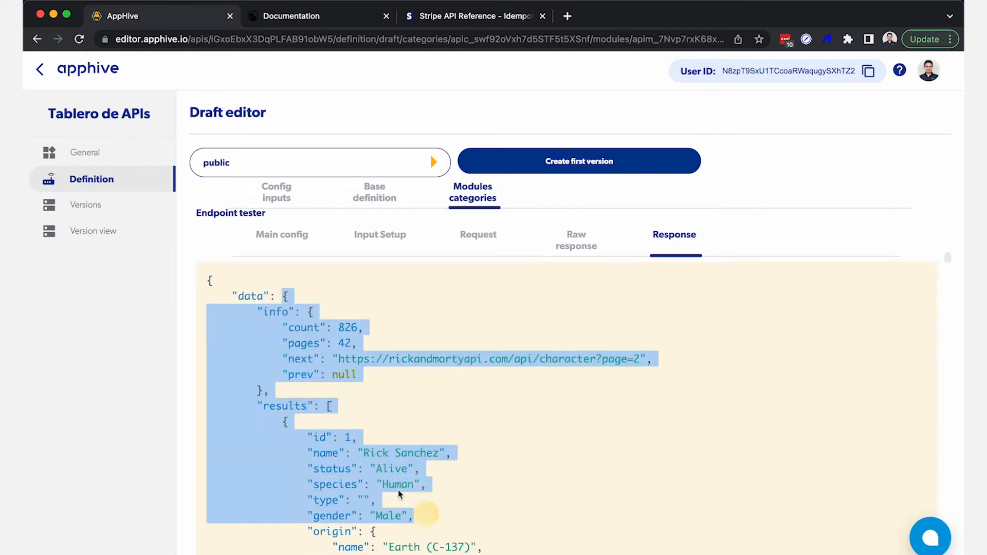
pyautogui.click(340, 436)
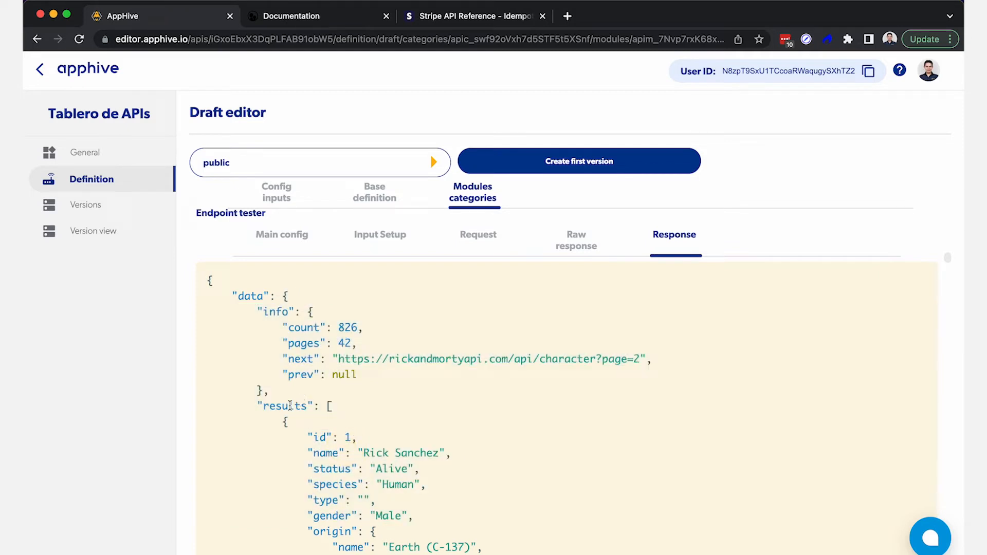
# Step: Fill in a new output named "results", taken from the test response, with the output path "data.results"
pyautogui.doubleClick(290, 405)
pyautogui.scroll(15, 362, 393)
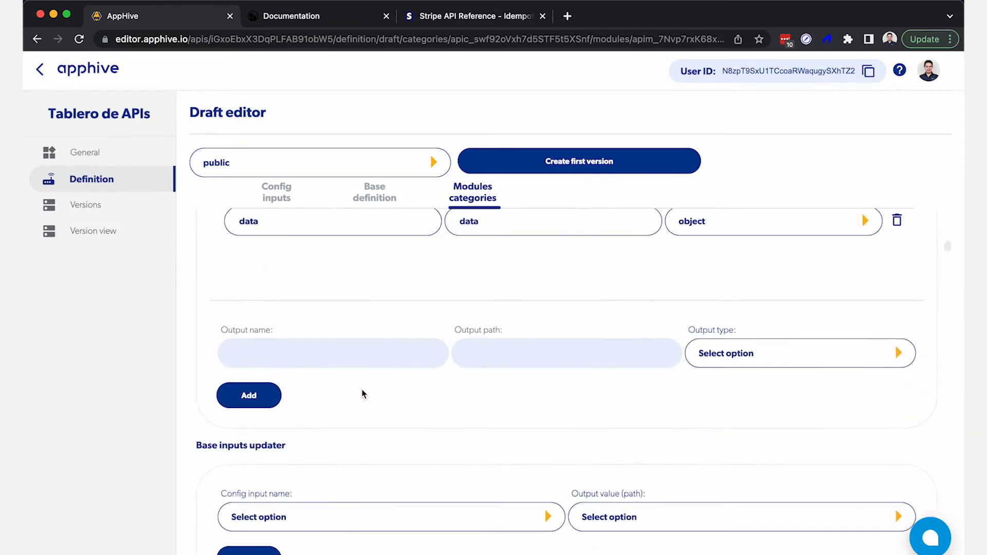
pyautogui.scroll(-1, 363, 393)
pyautogui.click(307, 465)
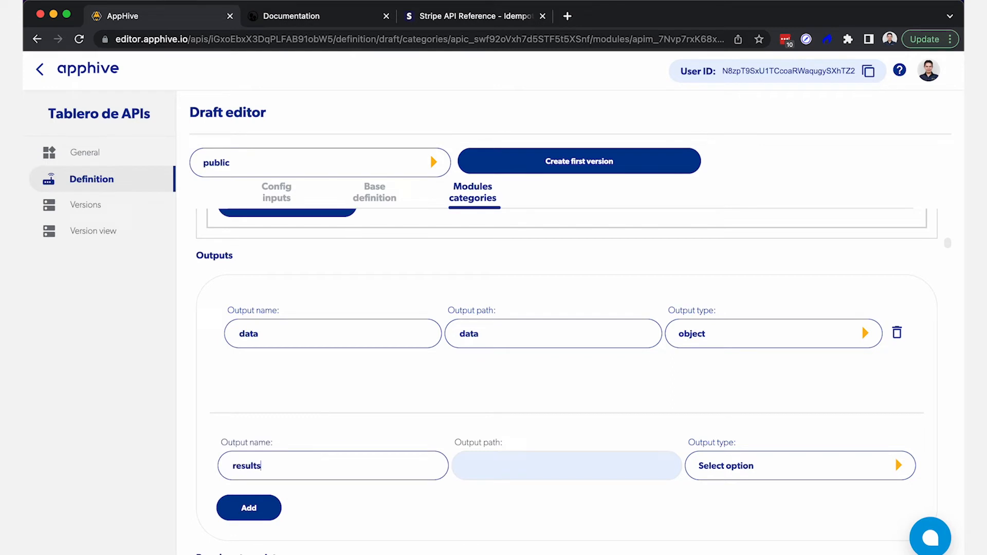
pyautogui.click(533, 465)
pyautogui.write('data')
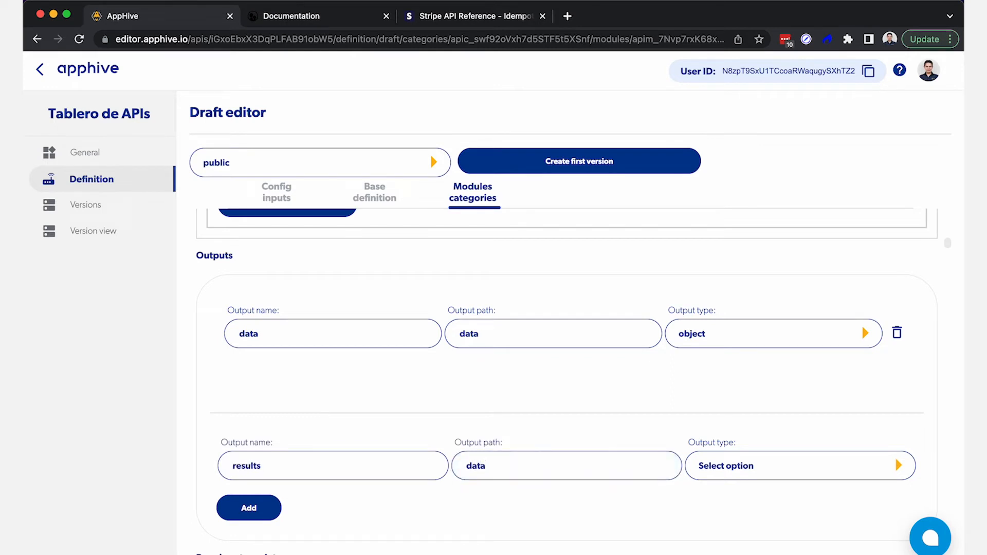
pyautogui.write('sults')
# Step: Check the results path against the test response, set the new output's type to object and add it to the outputs
pyautogui.scroll(-6, 546, 505)
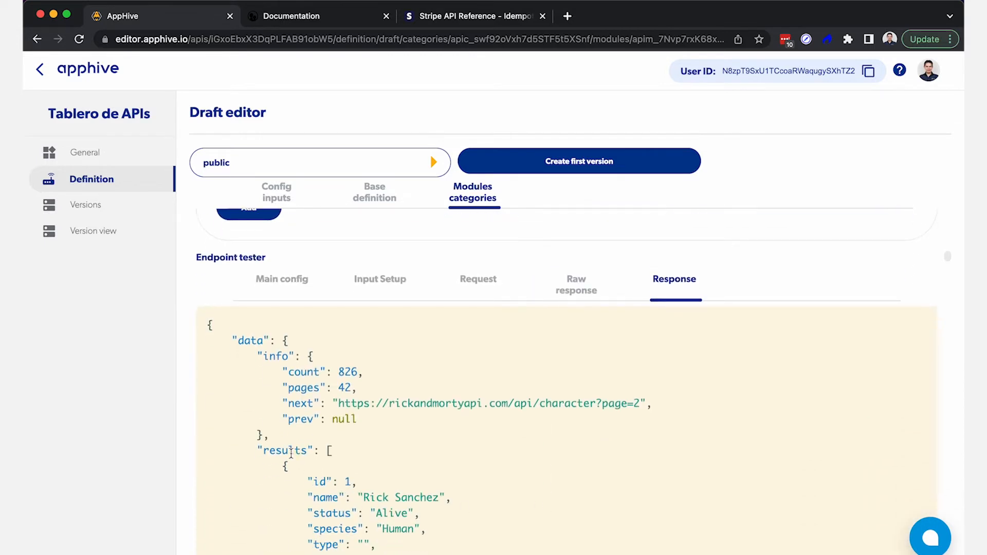
pyautogui.doubleClick(291, 452)
pyautogui.doubleClick(249, 341)
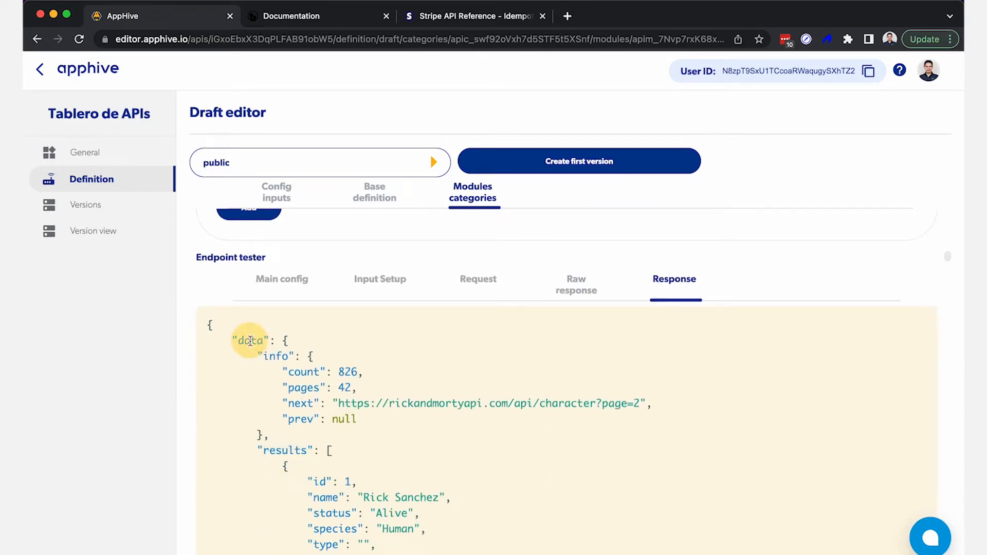
pyautogui.scroll(5, 480, 352)
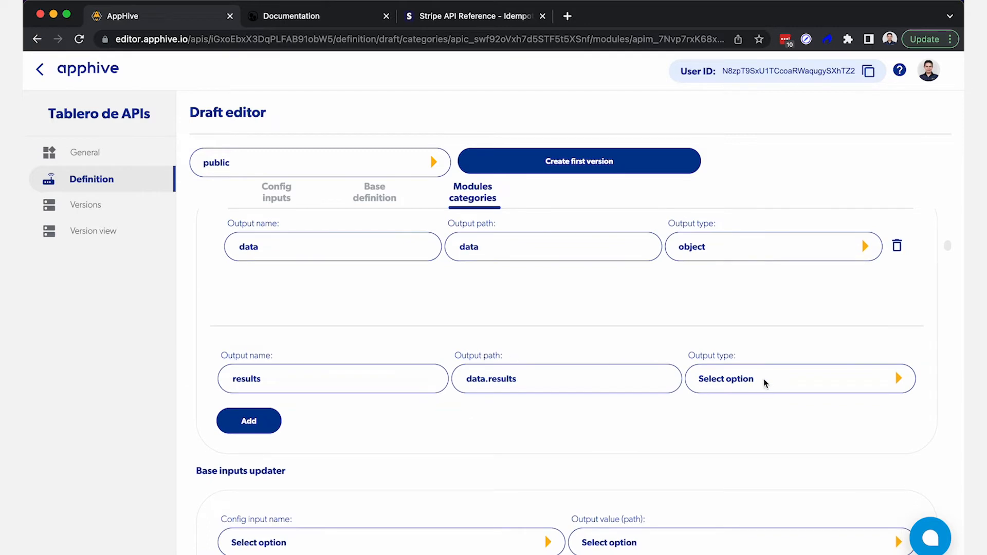
pyautogui.click(902, 379)
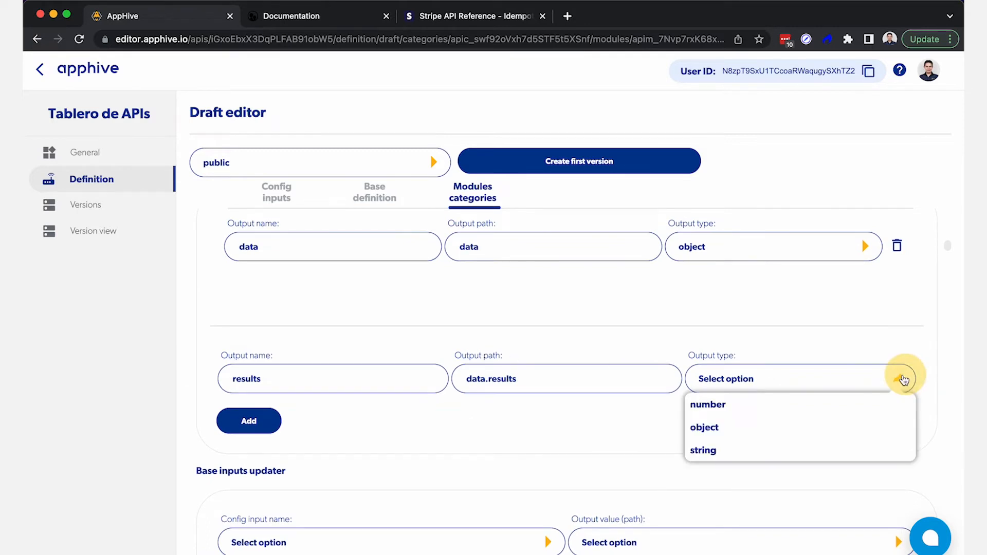
pyautogui.click(775, 426)
pyautogui.click(249, 420)
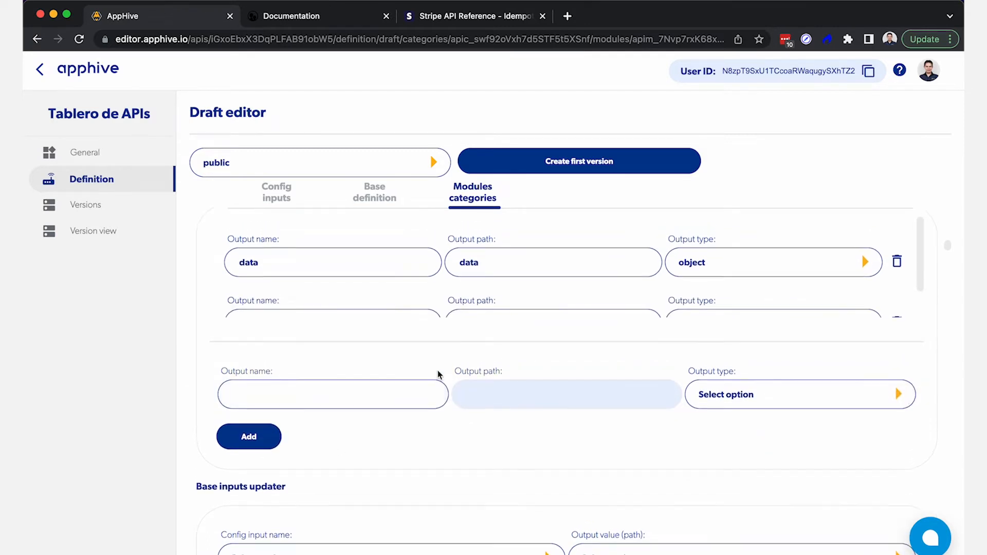
# Step: Delete the "data" output and open the endpoint tester's input setup
pyautogui.scroll(3, 441, 374)
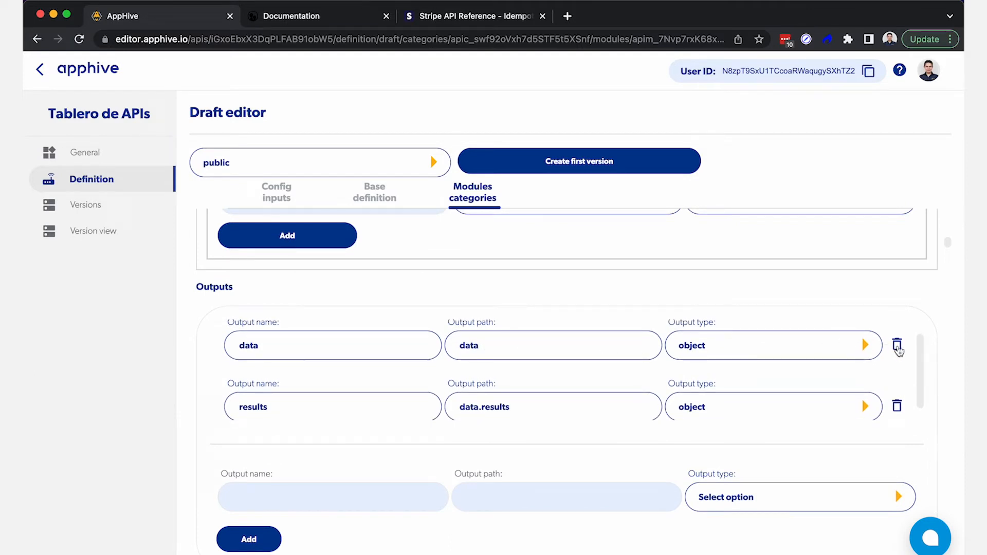
pyautogui.click(897, 345)
pyautogui.scroll(-3, 406, 413)
pyautogui.scroll(-8, 406, 416)
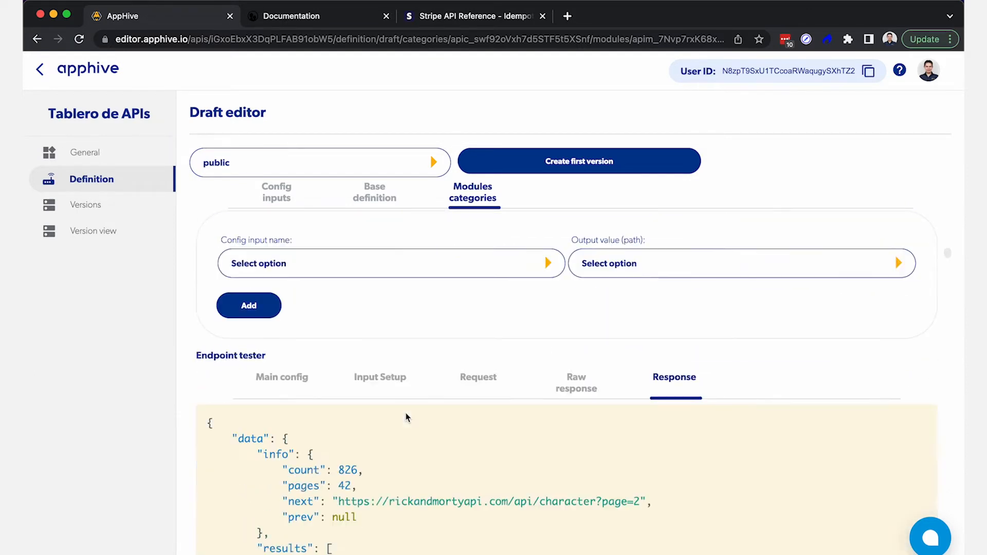
pyautogui.scroll(5, 390, 310)
pyautogui.click(390, 310)
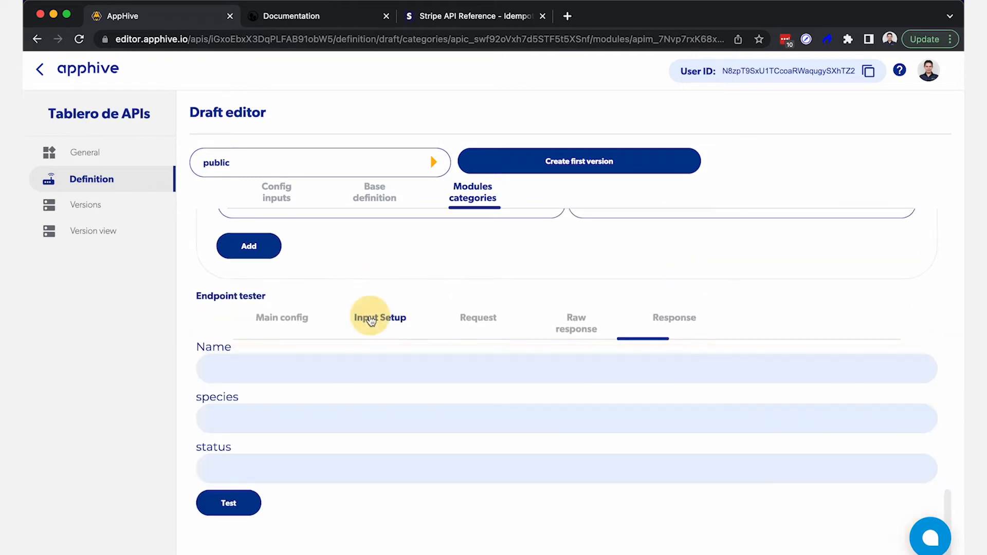
# Step: Run the endpoint test with the Name, species and status inputs left empty and check the "results" key in the response
pyautogui.click(229, 501)
pyautogui.scroll(-2, 287, 442)
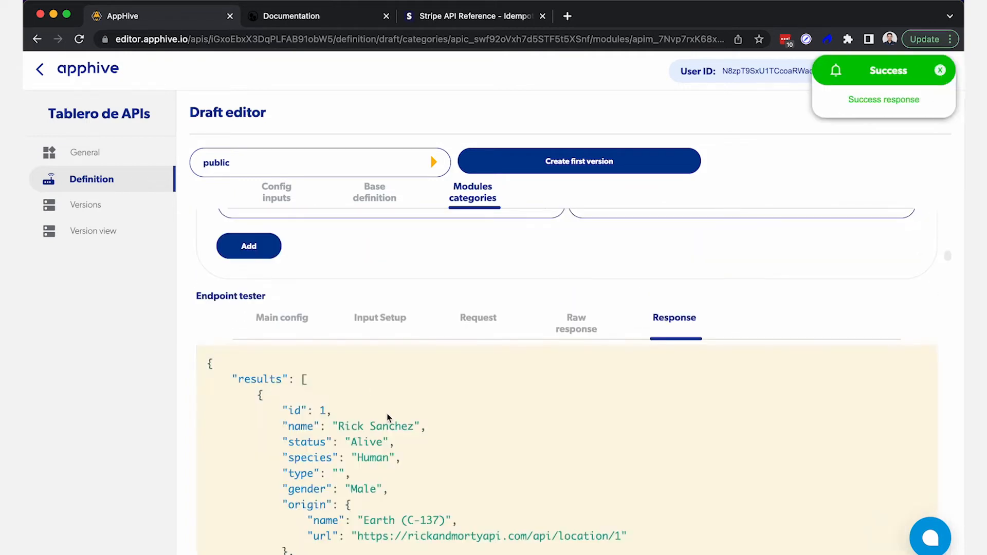
pyautogui.doubleClick(255, 379)
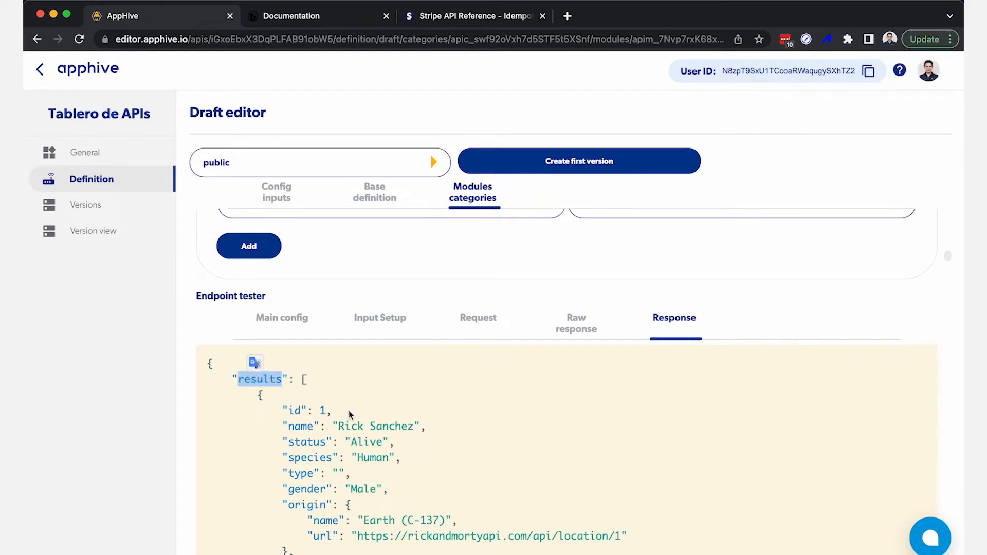
# Step: Add an output named "data" with path "data" and type object, and delete the "results" output
pyautogui.scroll(10, 349, 413)
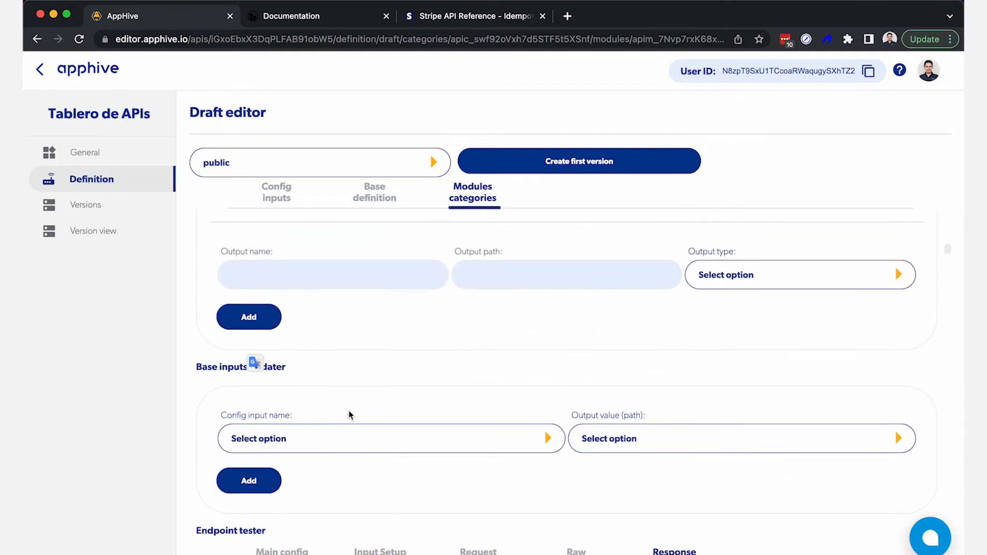
pyautogui.scroll(3, 349, 412)
pyautogui.click(324, 444)
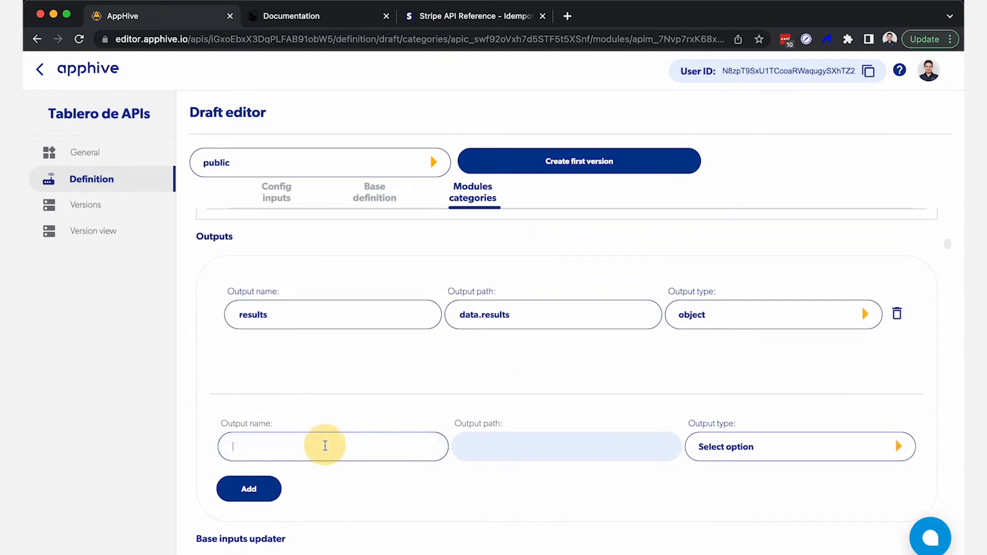
pyautogui.write('data')
pyautogui.click(506, 441)
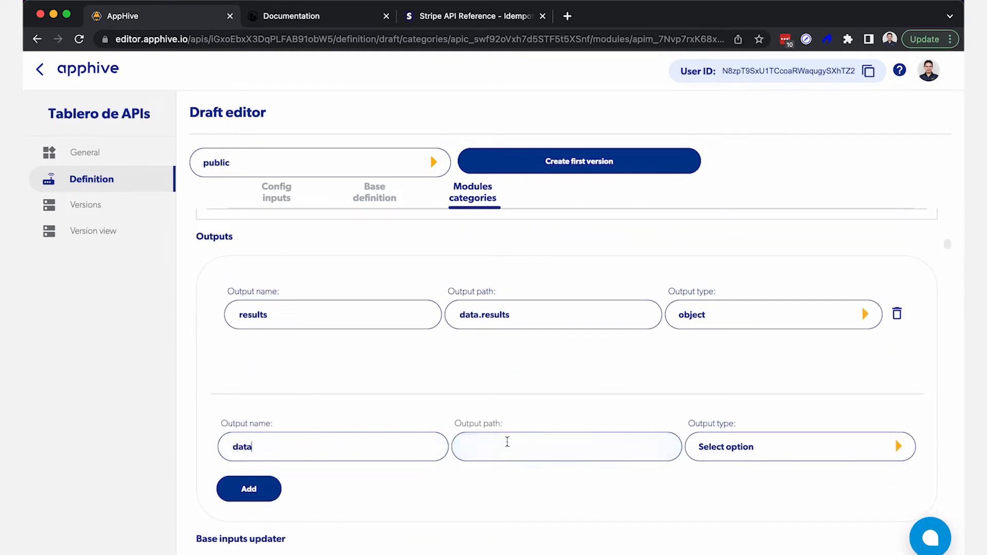
pyautogui.write('data')
pyautogui.click(902, 445)
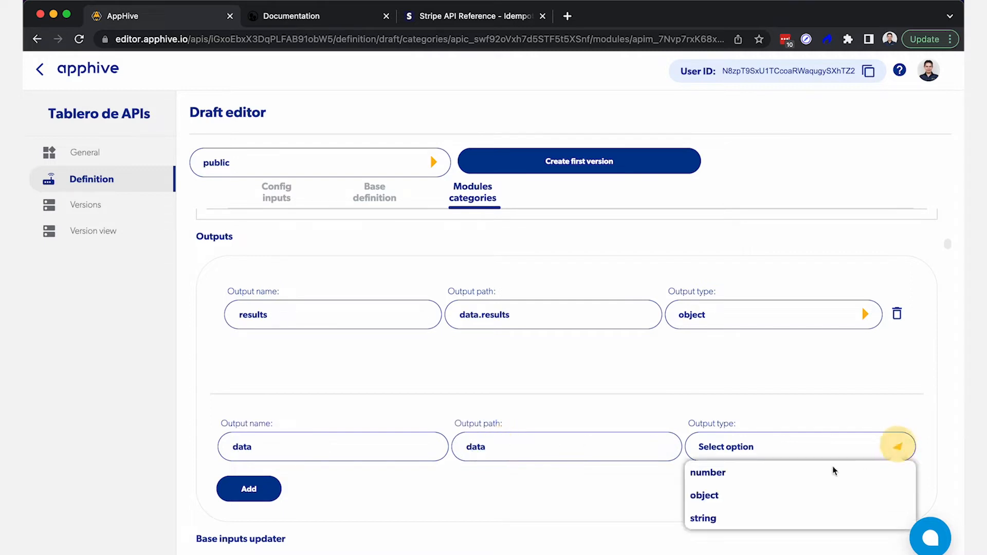
pyautogui.click(756, 490)
pyautogui.click(249, 497)
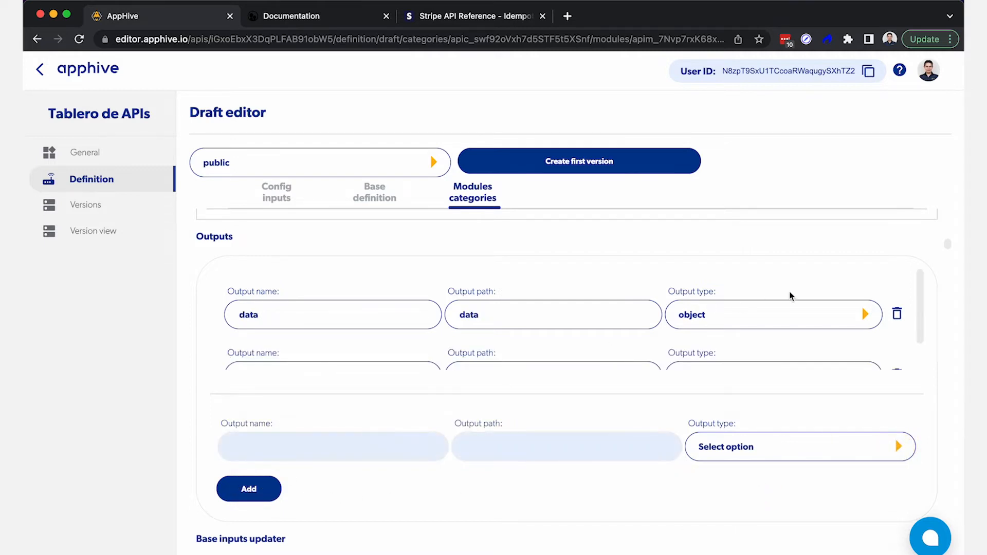
pyautogui.scroll(-2, 848, 314)
pyautogui.click(895, 342)
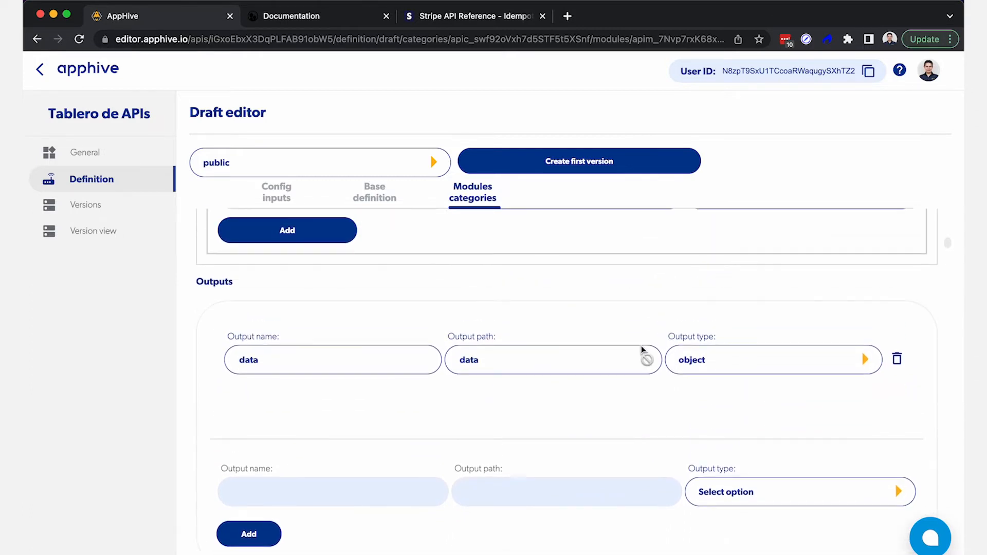
# Step: In the base inputs updater, choose API Key as the config input and "data" as the output value
pyautogui.scroll(-5, 641, 353)
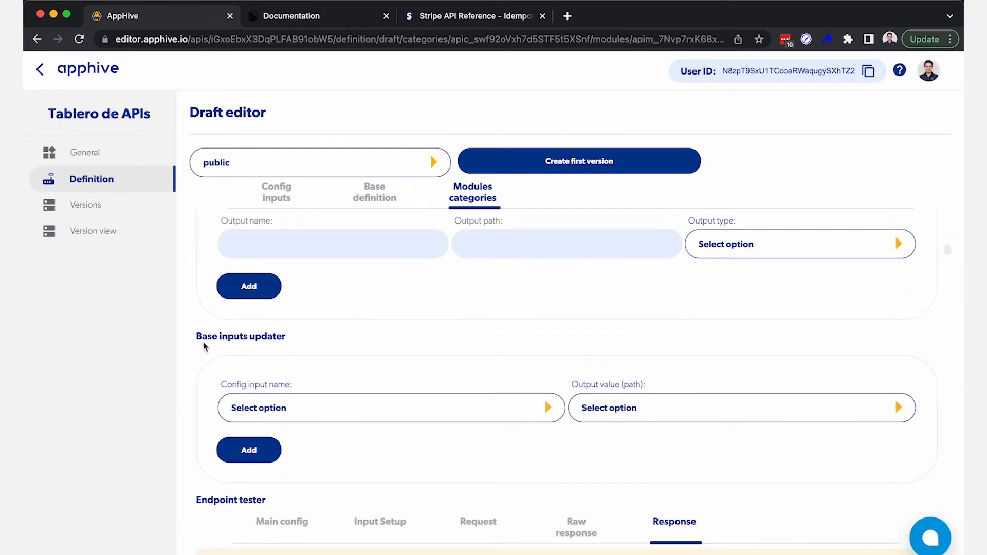
pyautogui.moveTo(204, 343); pyautogui.dragTo(275, 337)
pyautogui.click(343, 353)
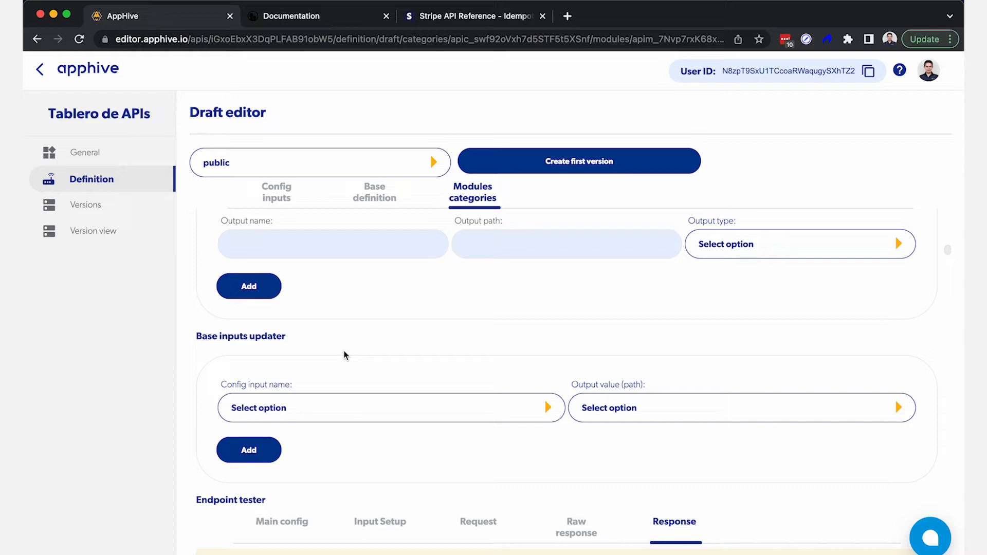
pyautogui.click(547, 410)
pyautogui.click(520, 426)
pyautogui.click(899, 408)
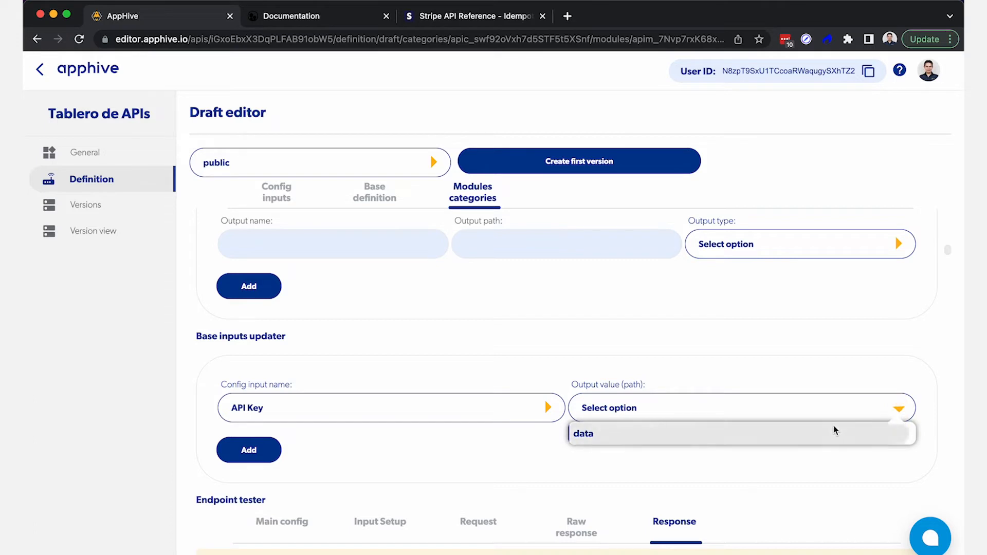
pyautogui.click(833, 431)
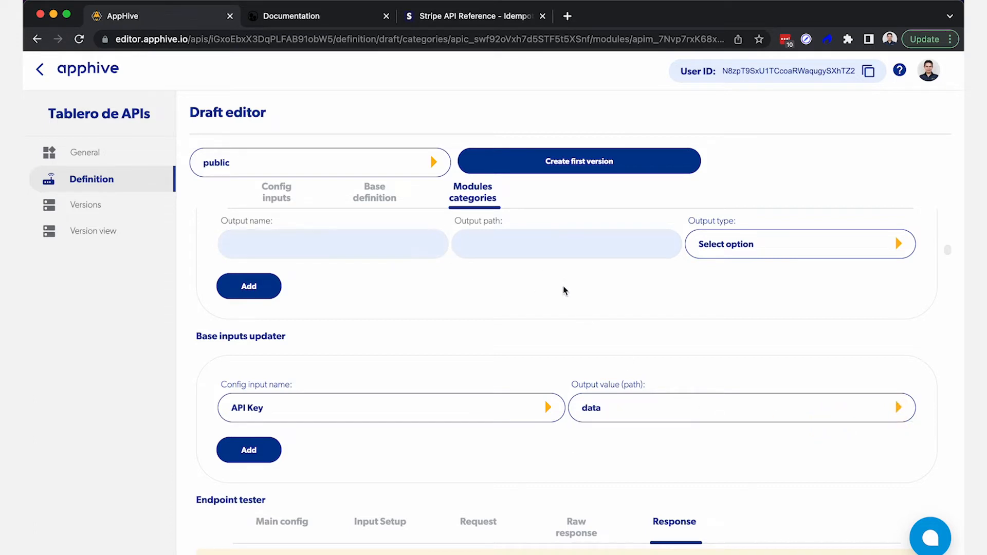
# Step: Review the endpoint's outputs and the config inputs available in the base inputs updater
pyautogui.scroll(3, 568, 374)
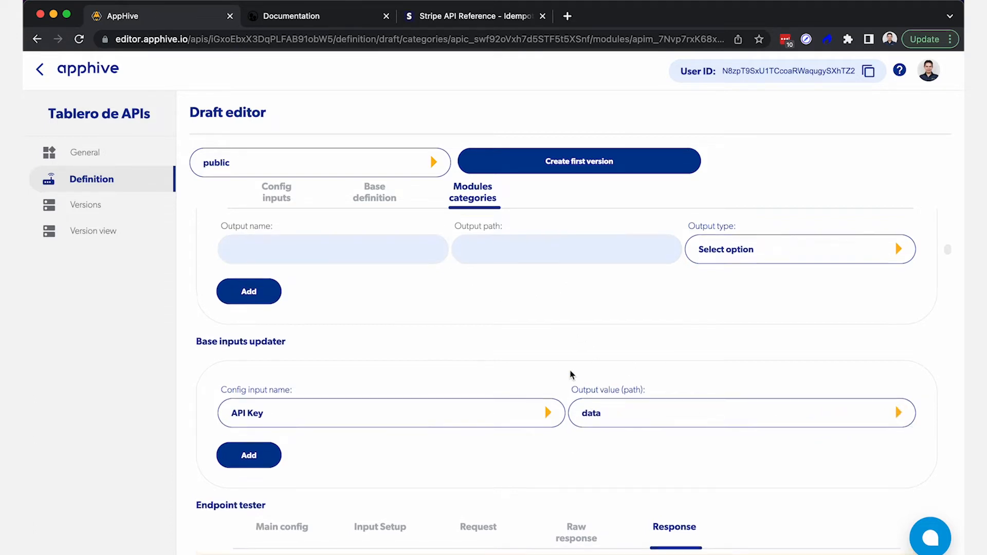
pyautogui.scroll(2, 384, 353)
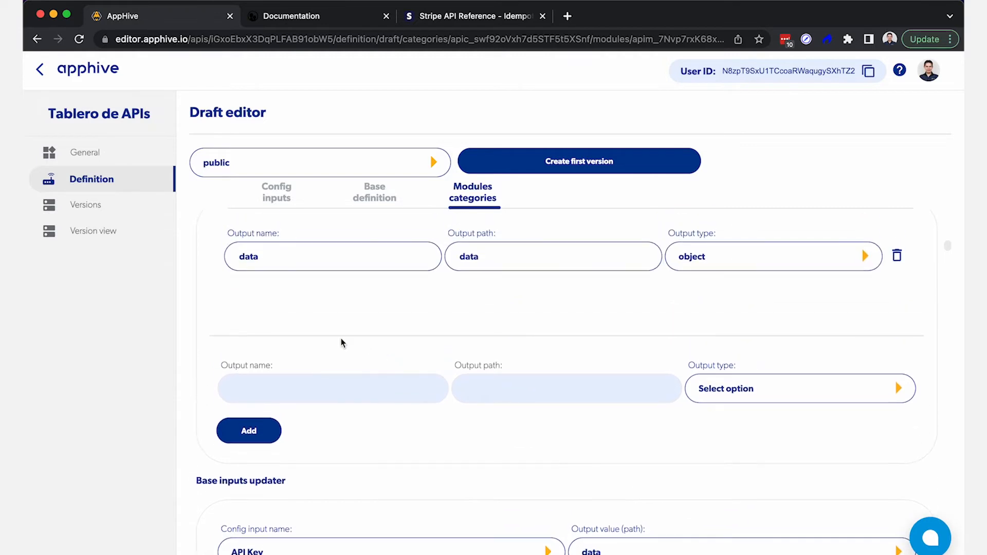
pyautogui.click(296, 387)
pyautogui.scroll(2, 325, 243)
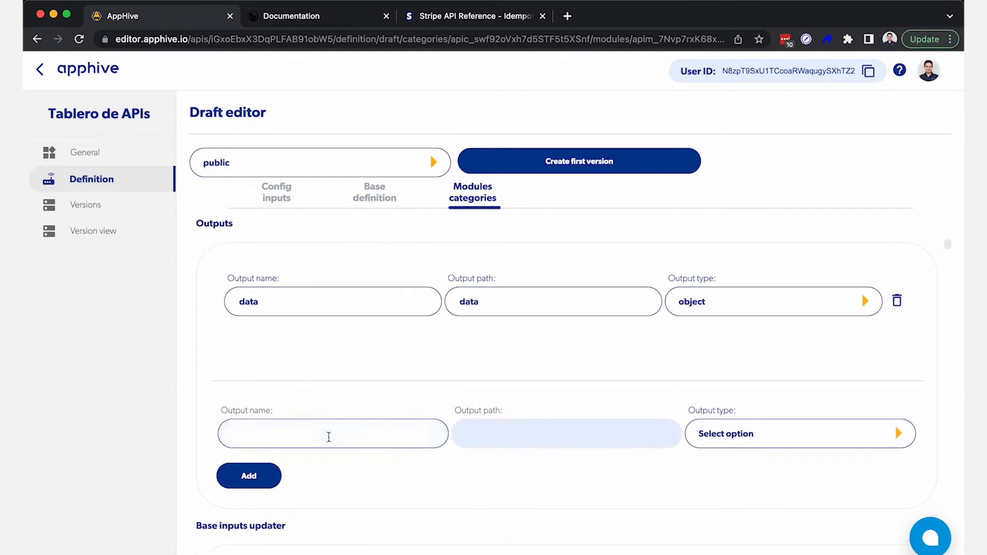
pyautogui.scroll(-3, 514, 437)
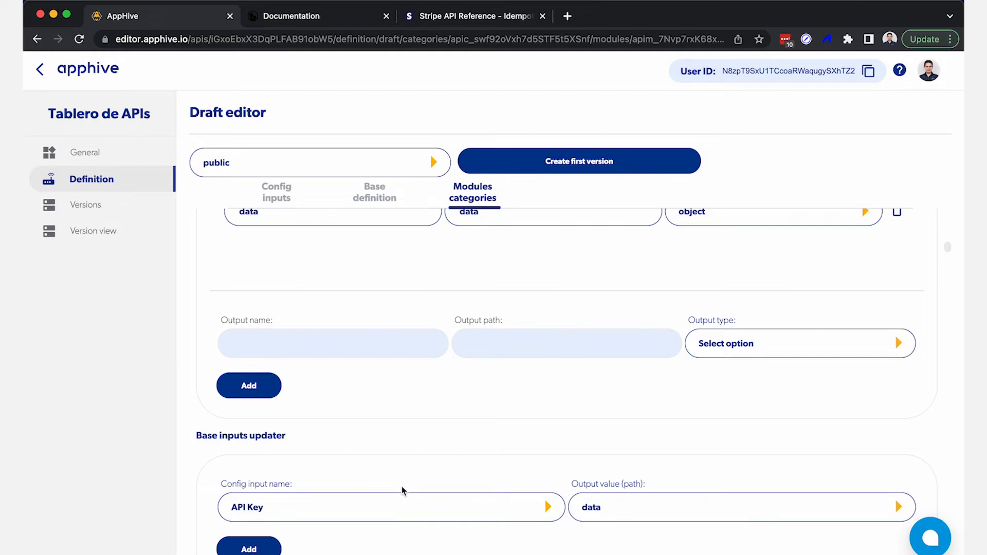
pyautogui.scroll(-3, 402, 486)
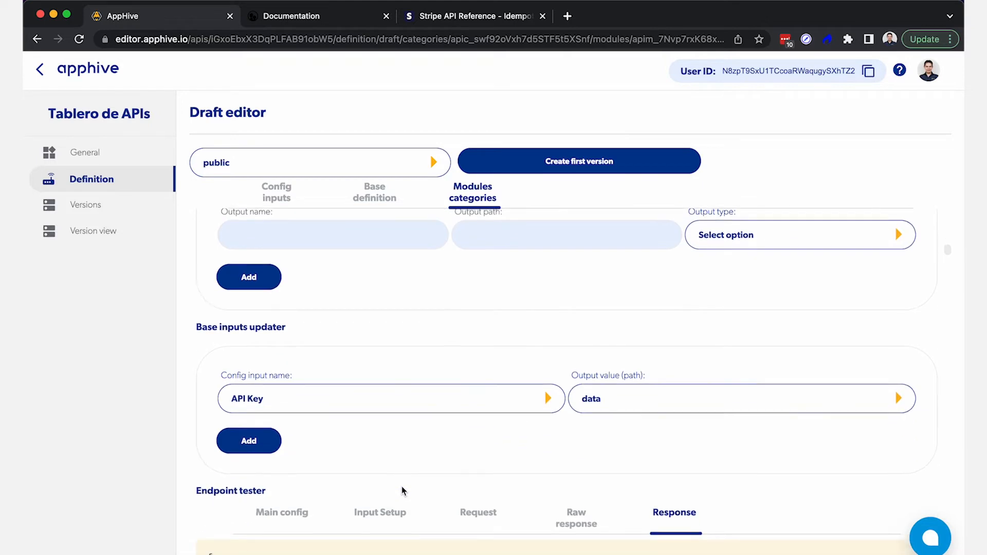
pyautogui.click(548, 393)
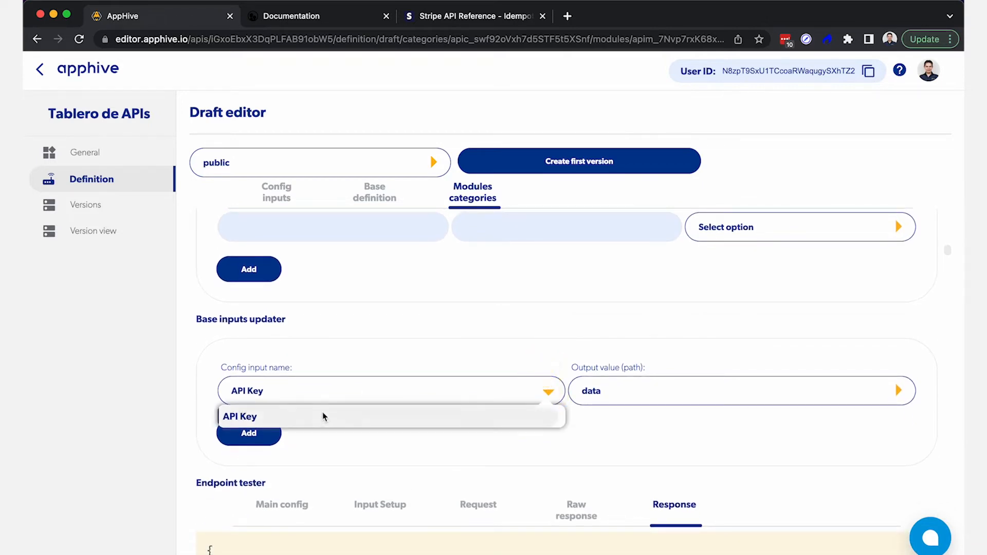
pyautogui.click(304, 346)
# Step: Look through the previous test response and rerun the endpoint test with the "data" output defined
pyautogui.scroll(-3, 350, 453)
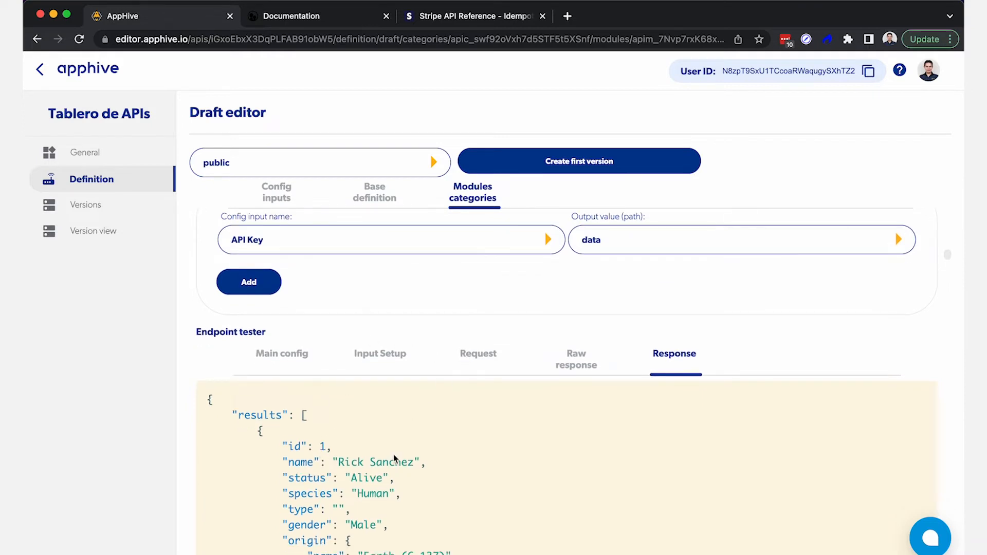
pyautogui.scroll(-6, 395, 457)
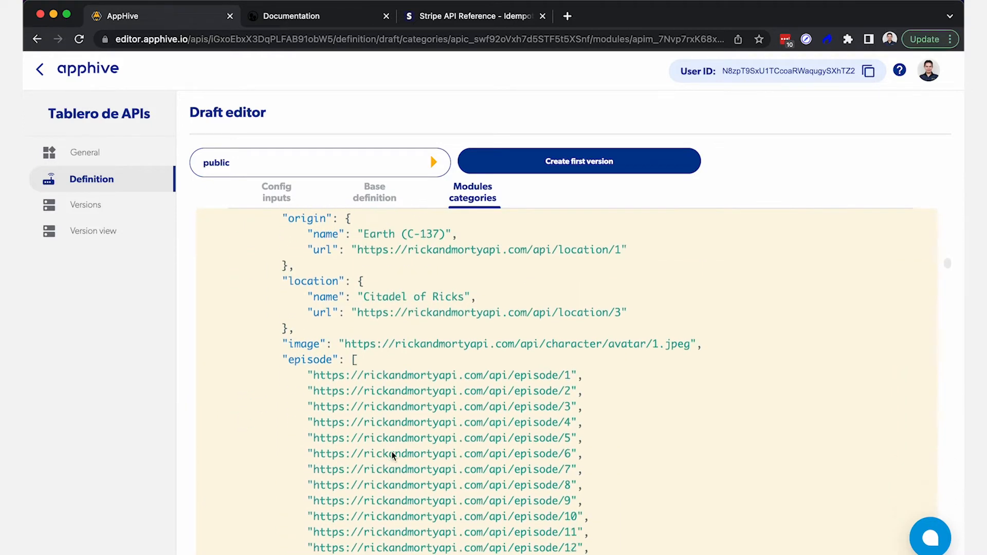
pyautogui.scroll(-15, 392, 455)
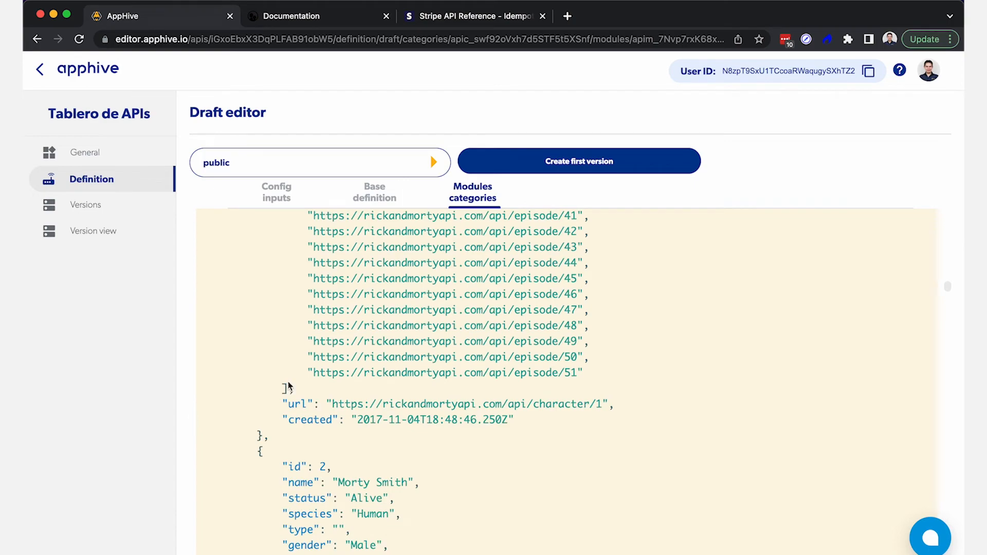
pyautogui.scroll(-20, 286, 384)
pyautogui.scroll(-20, 287, 381)
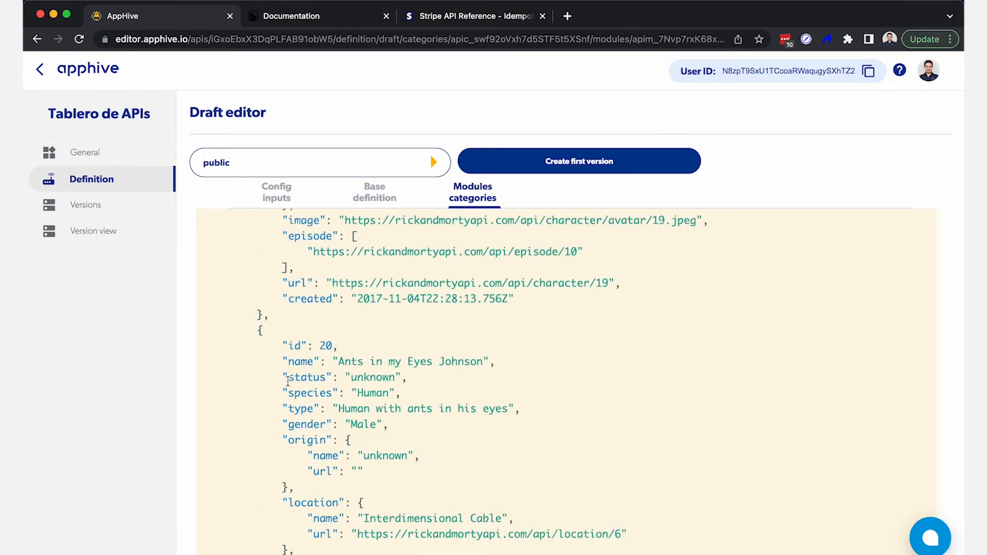
pyautogui.click(228, 492)
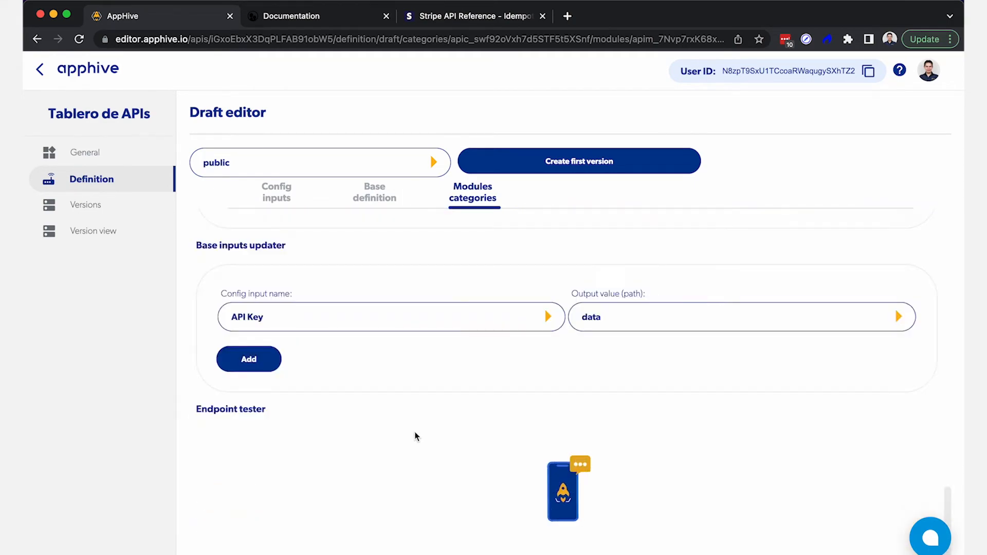
# Step: Examine the new test response's structure, checking the "data" object and its "info" and "results" keys
pyautogui.scroll(5, 452, 389)
pyautogui.scroll(20, 452, 389)
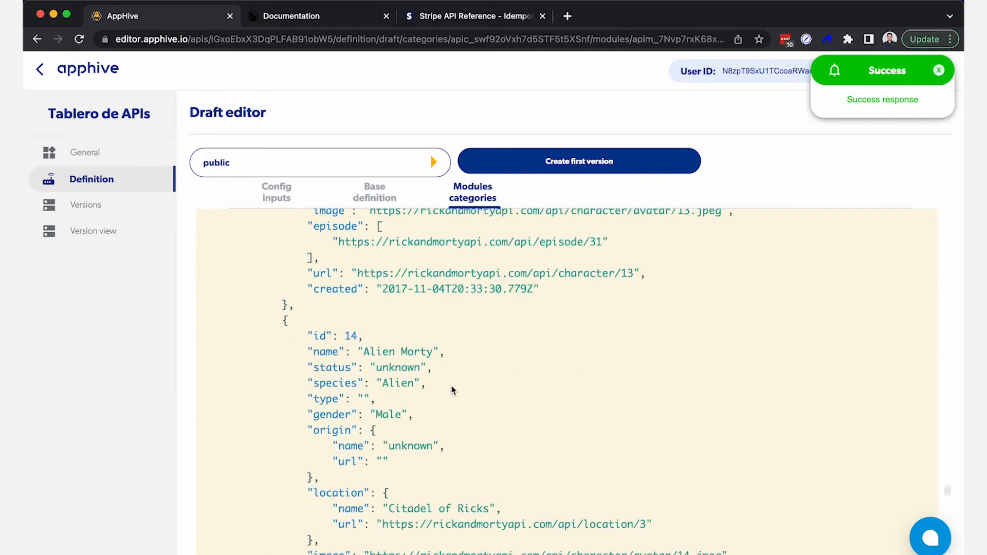
pyautogui.scroll(10, 452, 389)
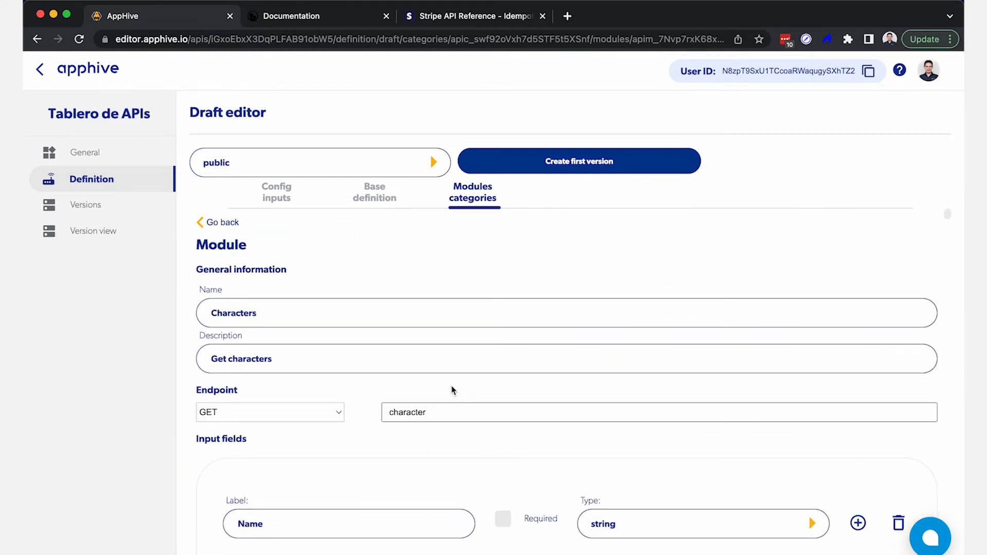
pyautogui.scroll(-15, 452, 389)
pyautogui.scroll(-3, 452, 389)
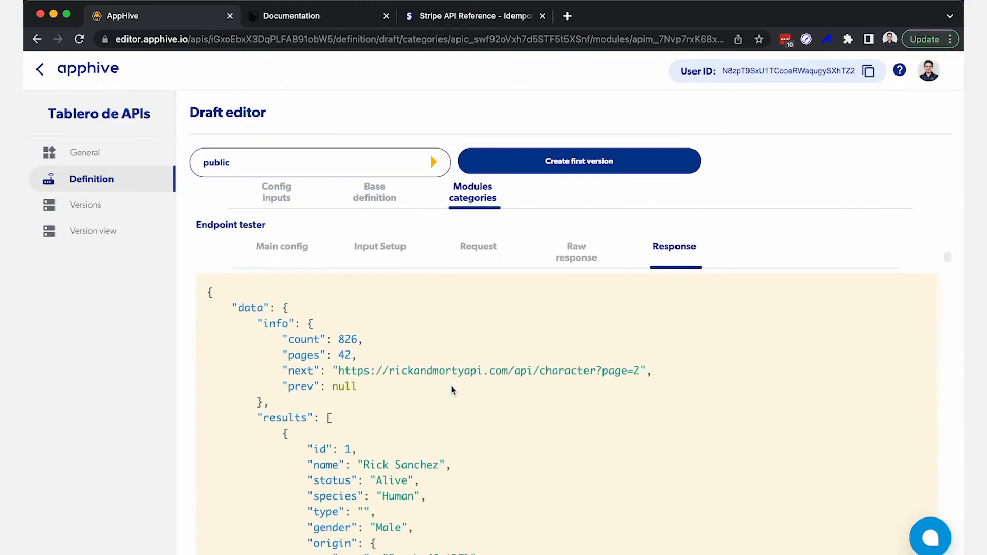
pyautogui.doubleClick(250, 305)
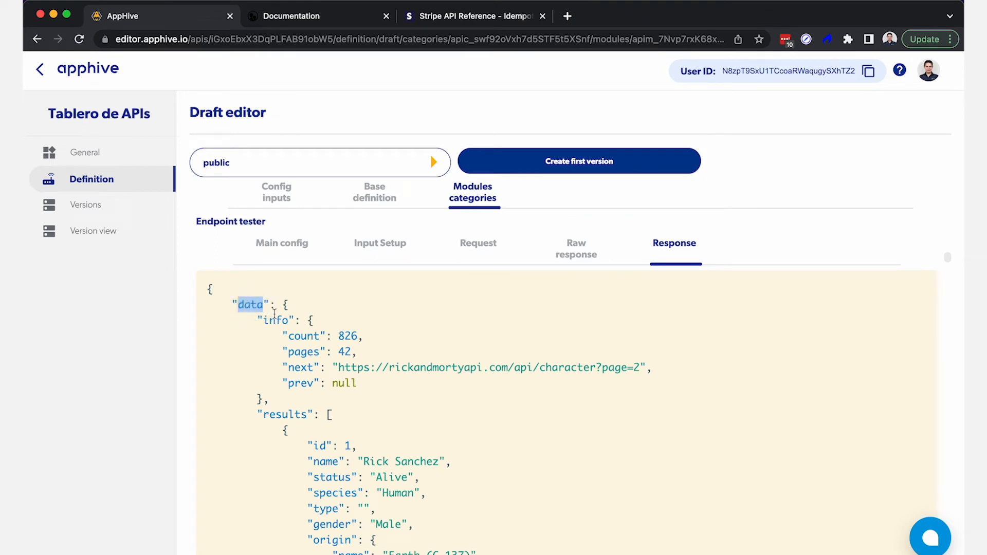
pyautogui.doubleClick(276, 320)
pyautogui.doubleClick(273, 400)
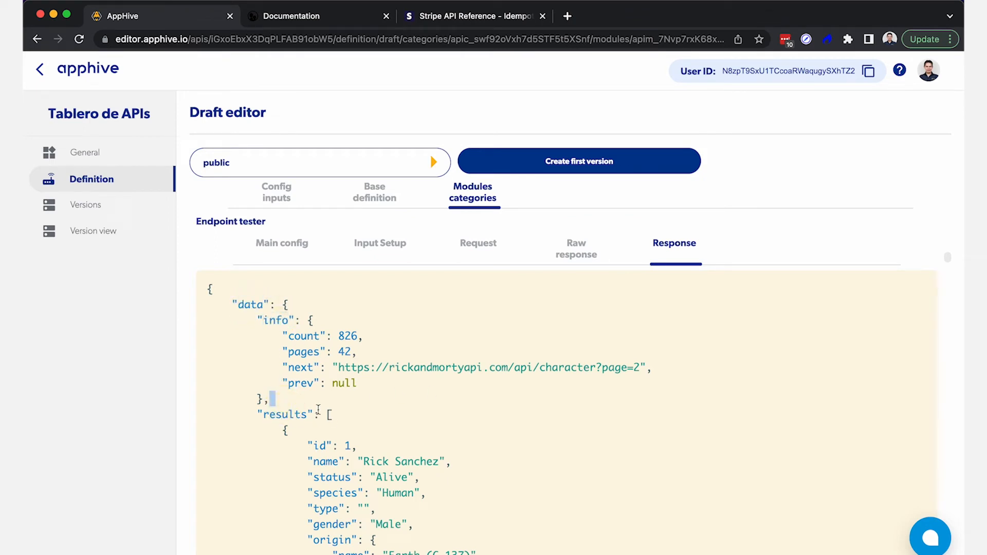
pyautogui.moveTo(319, 413); pyautogui.dragTo(452, 478)
pyautogui.click(448, 476)
# Step: Review the Characters module's definition and the full character list in the test response
pyautogui.scroll(2, 449, 449)
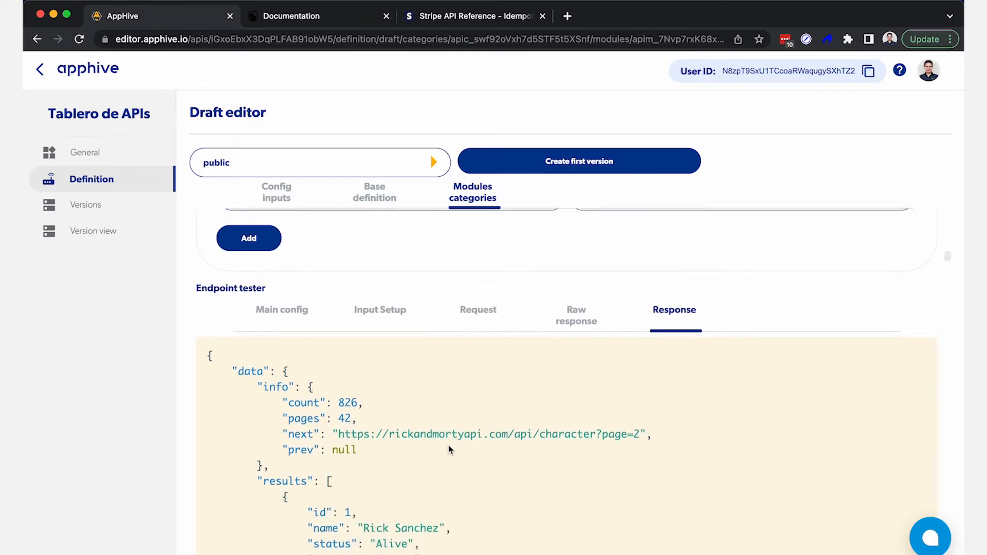
pyautogui.scroll(15, 448, 448)
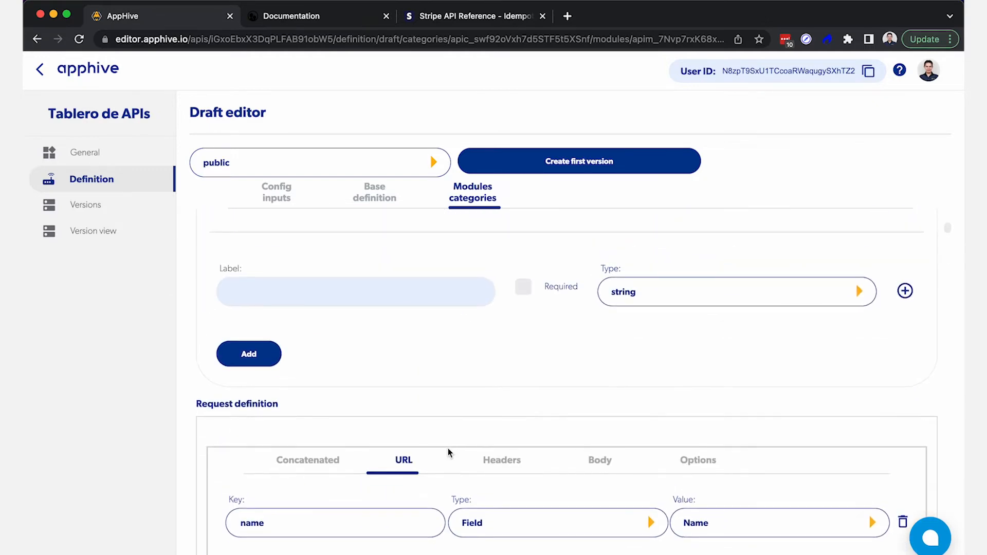
pyautogui.scroll(-15, 448, 452)
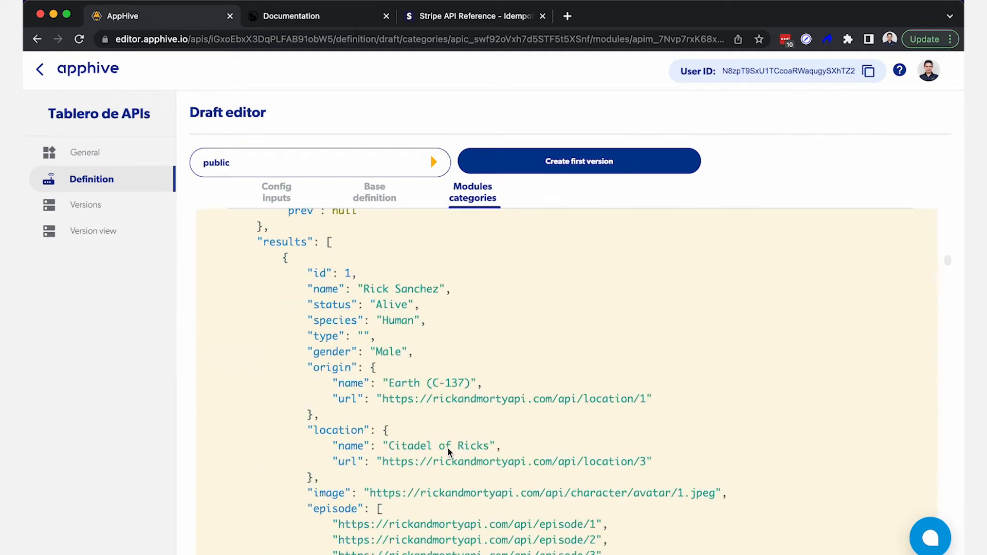
pyautogui.scroll(-20, 448, 452)
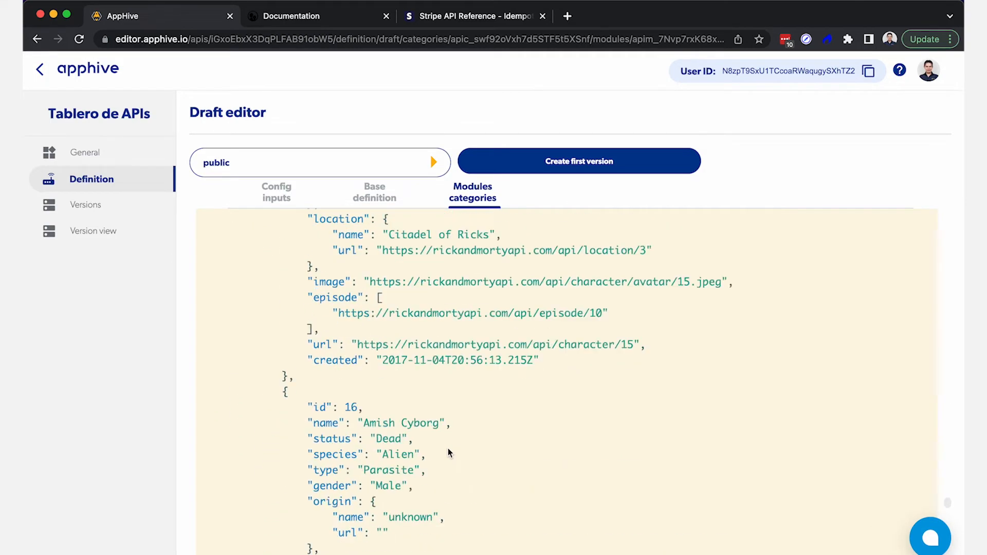
pyautogui.scroll(-5, 449, 452)
pyautogui.scroll(20, 342, 485)
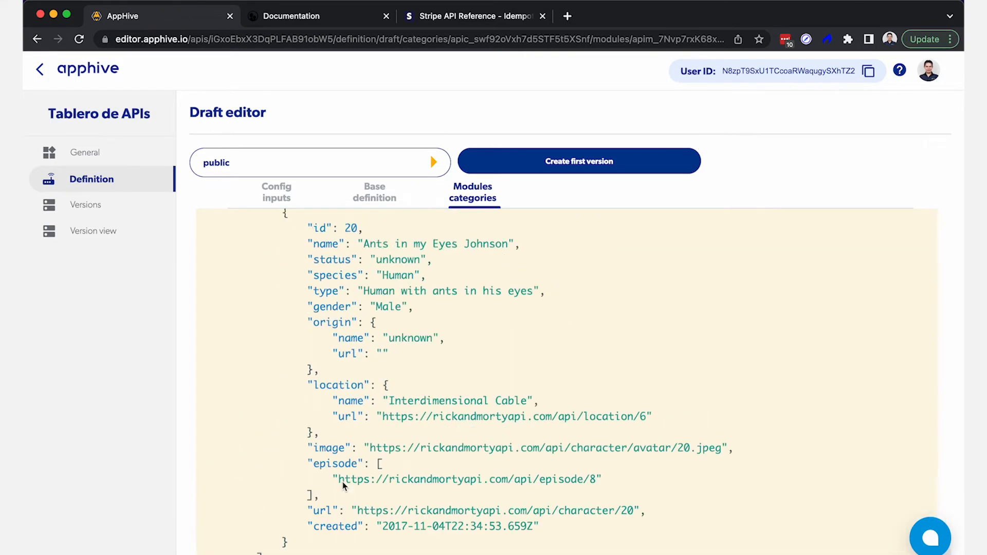
pyautogui.scroll(20, 343, 485)
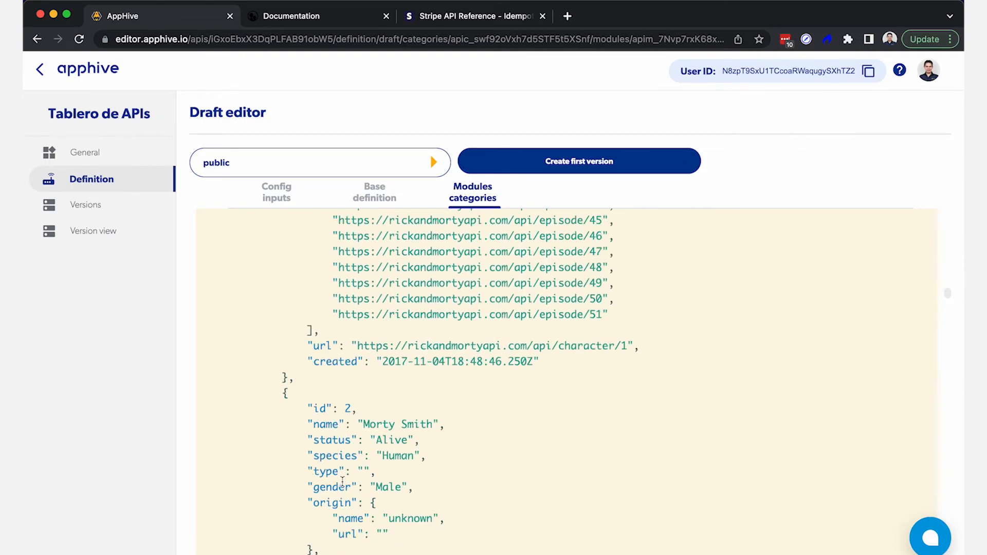
pyautogui.scroll(3, 391, 390)
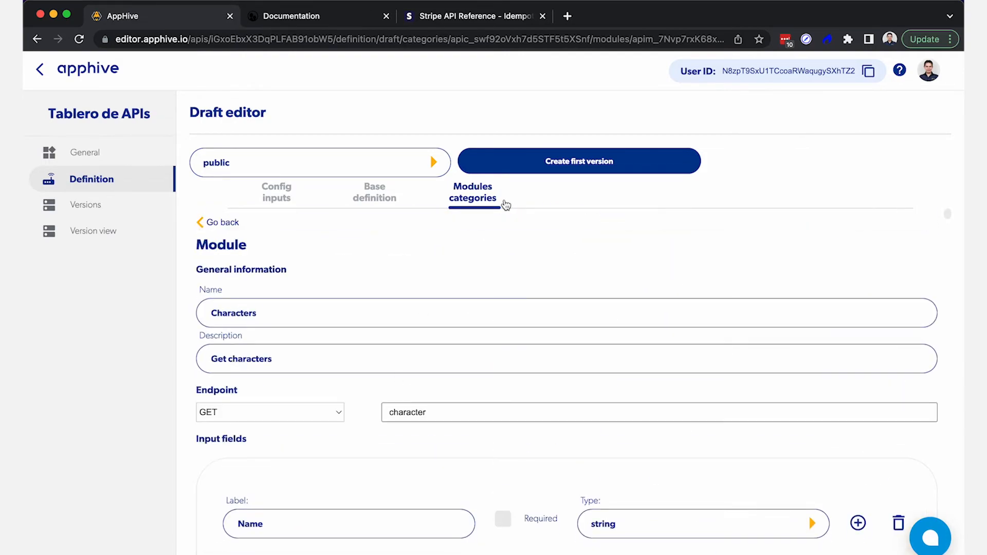
# Step: Create the API's first version with public access and open its Characters module in the General category
pyautogui.scroll(-2, 494, 300)
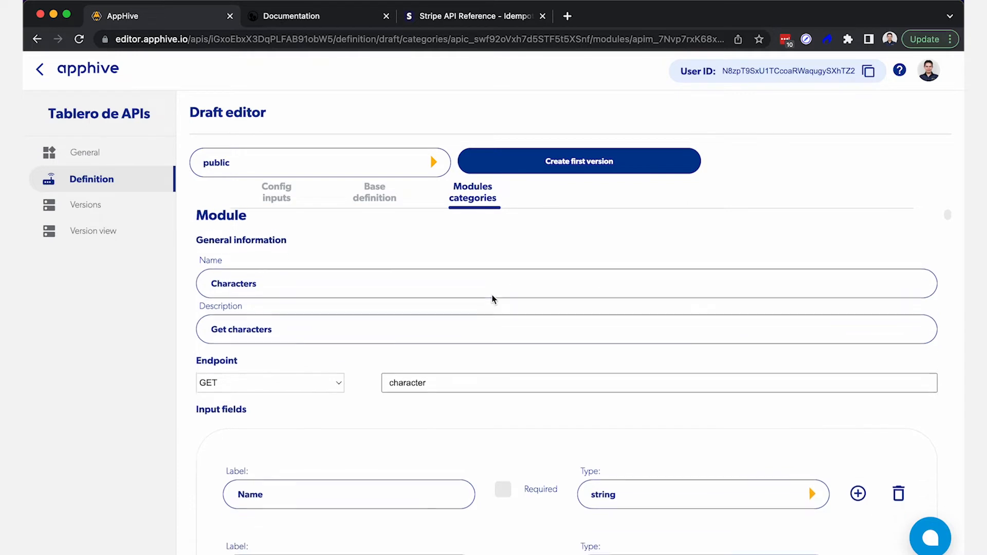
pyautogui.click(548, 162)
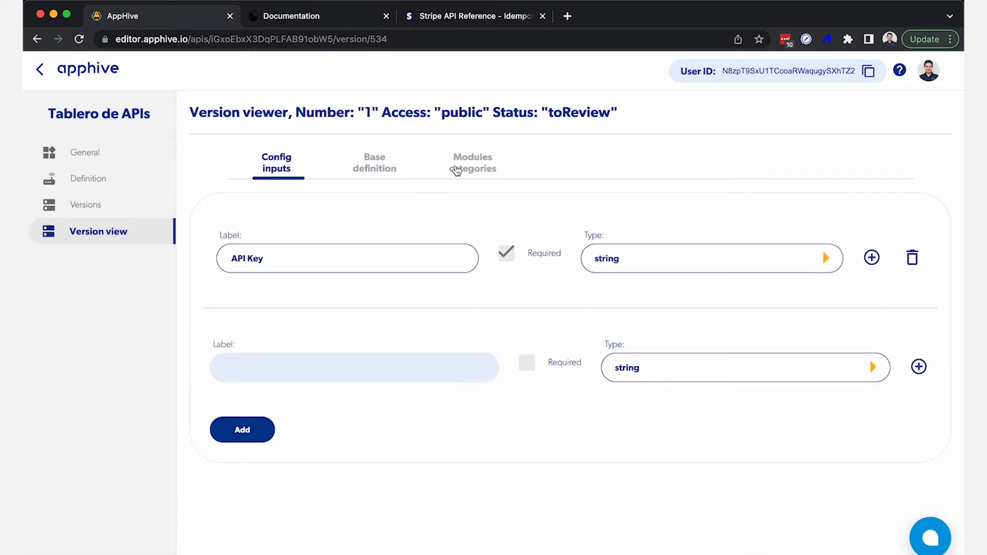
pyautogui.click(456, 170)
pyautogui.click(403, 289)
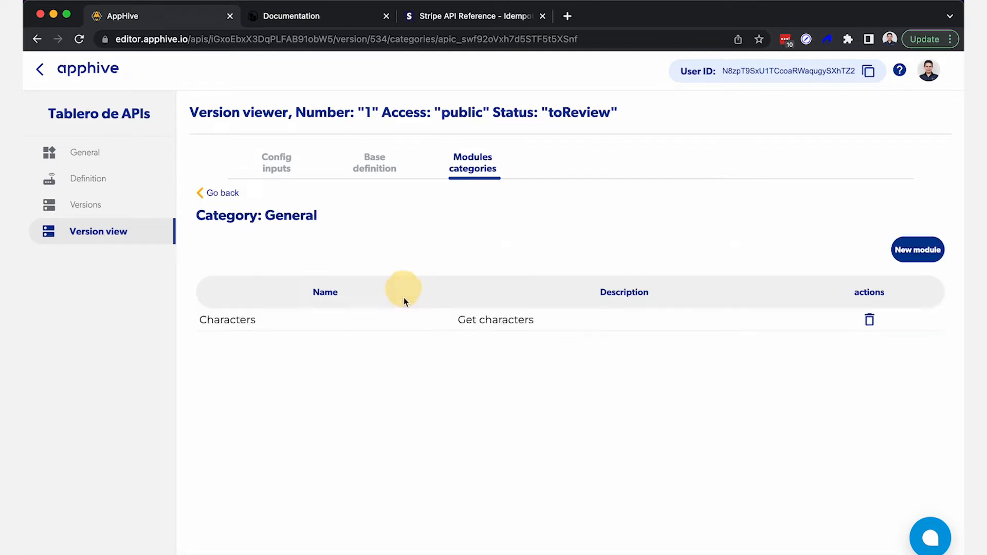
pyautogui.click(392, 323)
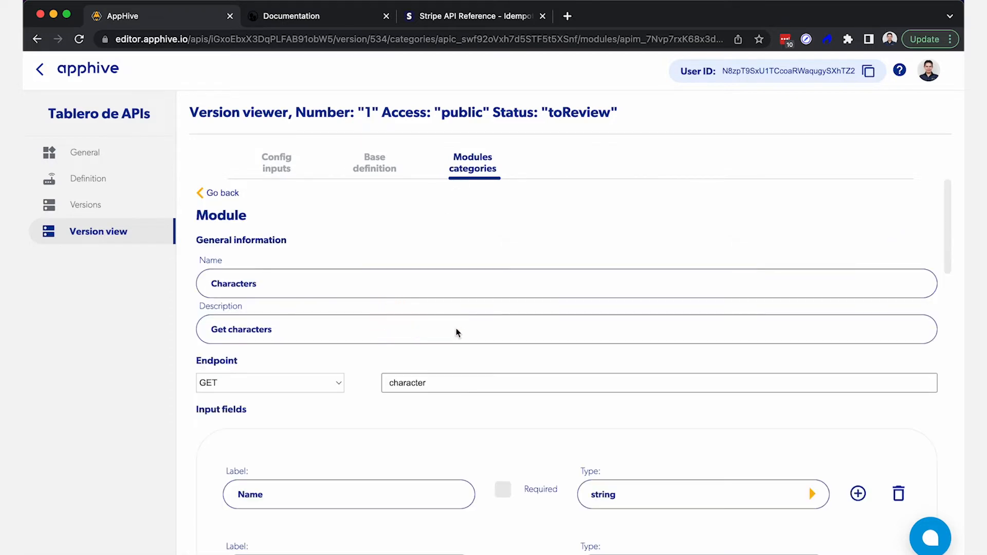
# Step: Review the new version's module categories, config inputs and base definition
pyautogui.click(229, 194)
pyautogui.click(228, 194)
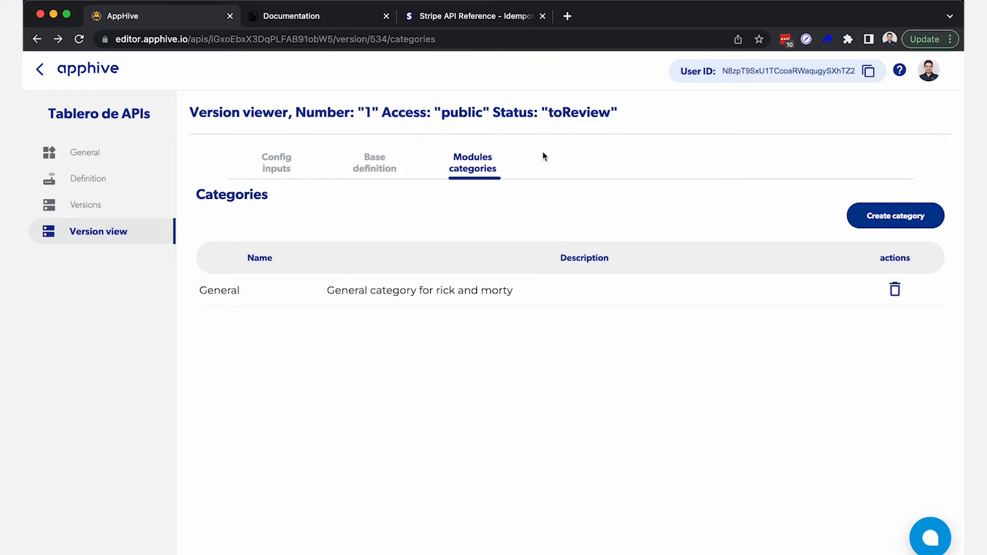
pyautogui.click(386, 171)
pyautogui.click(457, 171)
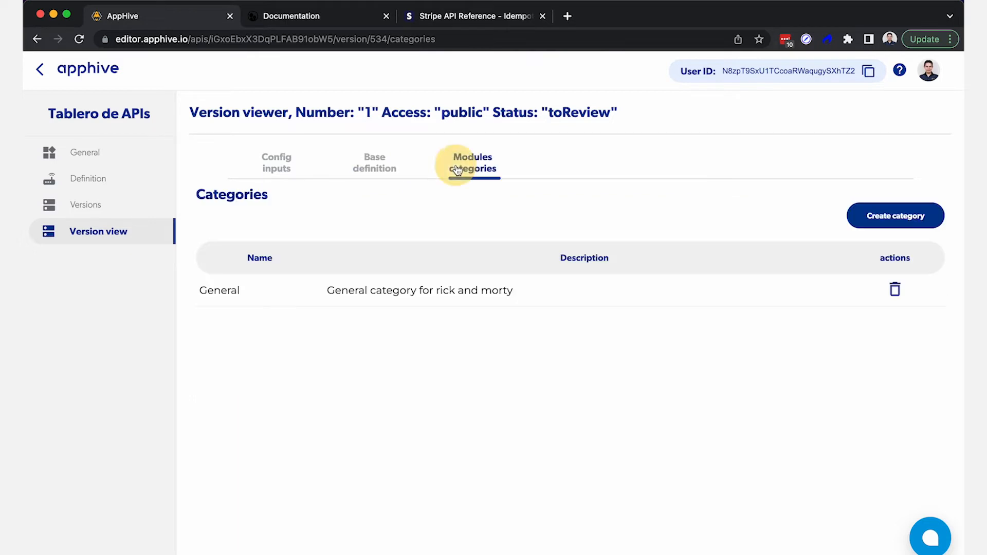
pyautogui.click(277, 174)
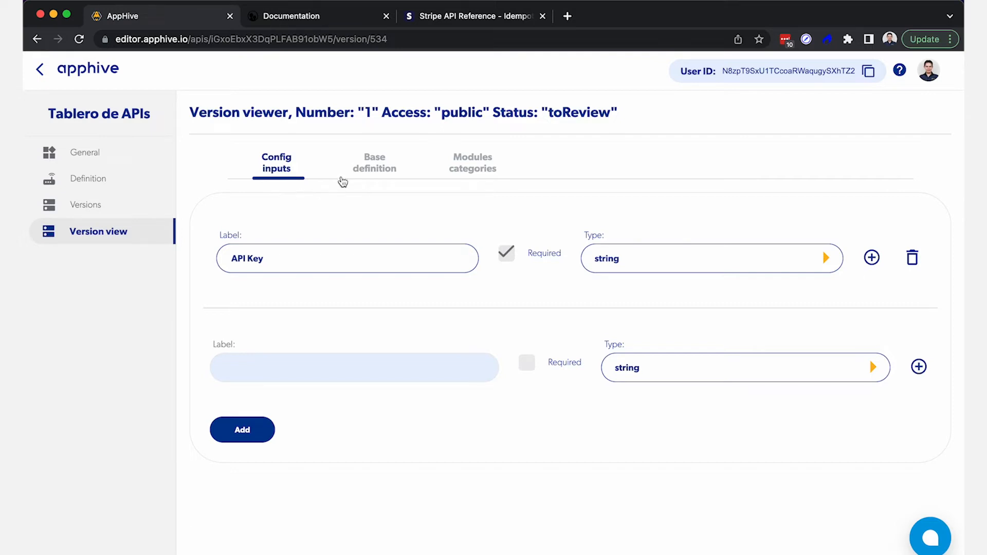
pyautogui.click(367, 173)
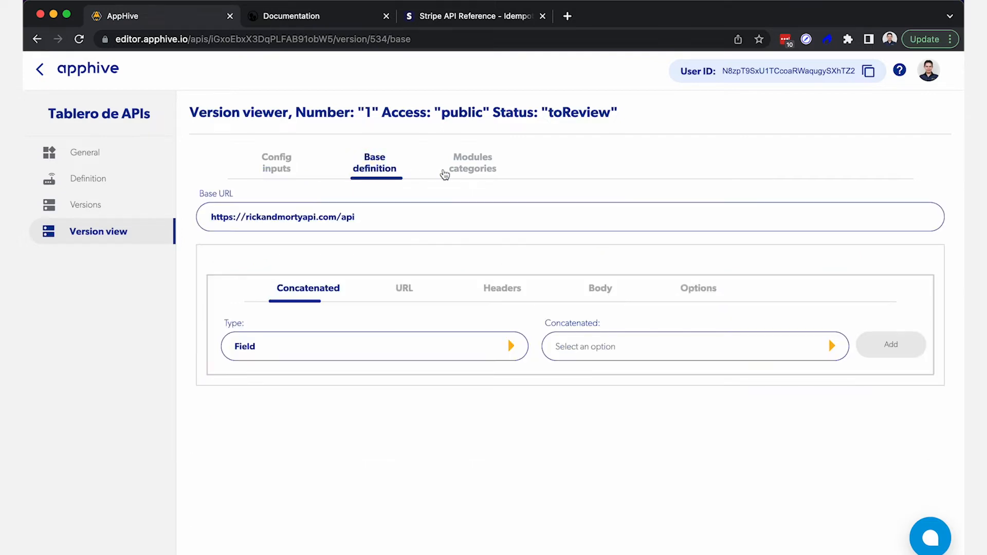
pyautogui.click(445, 172)
pyautogui.click(391, 169)
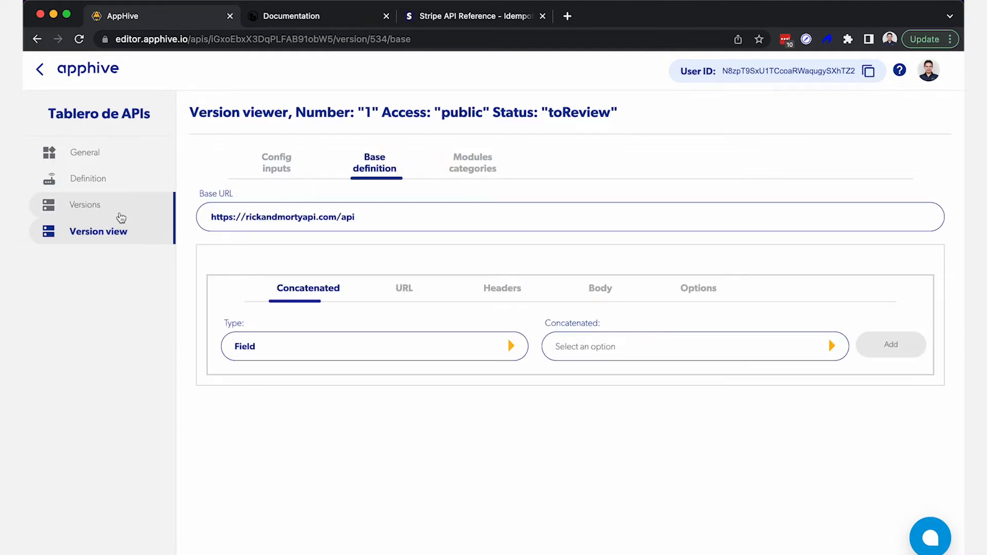
# Step: Return to the draft definition, set its access to private and update the version access
pyautogui.click(92, 208)
pyautogui.click(112, 183)
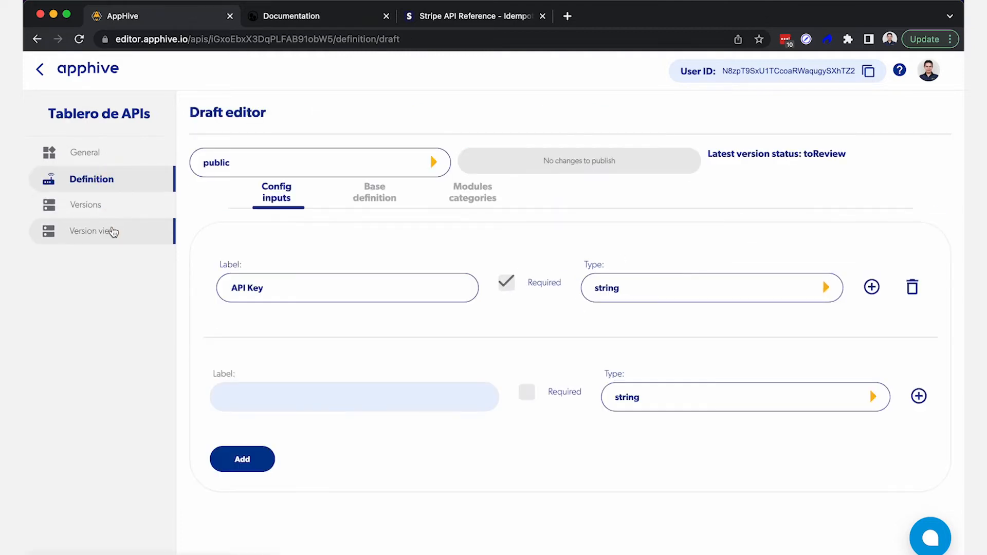
pyautogui.click(433, 164)
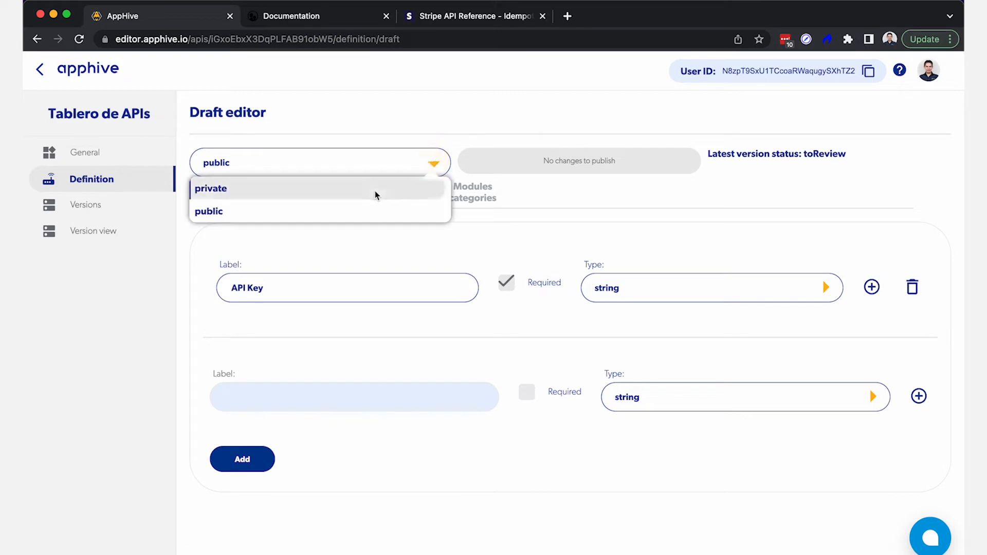
pyautogui.click(374, 190)
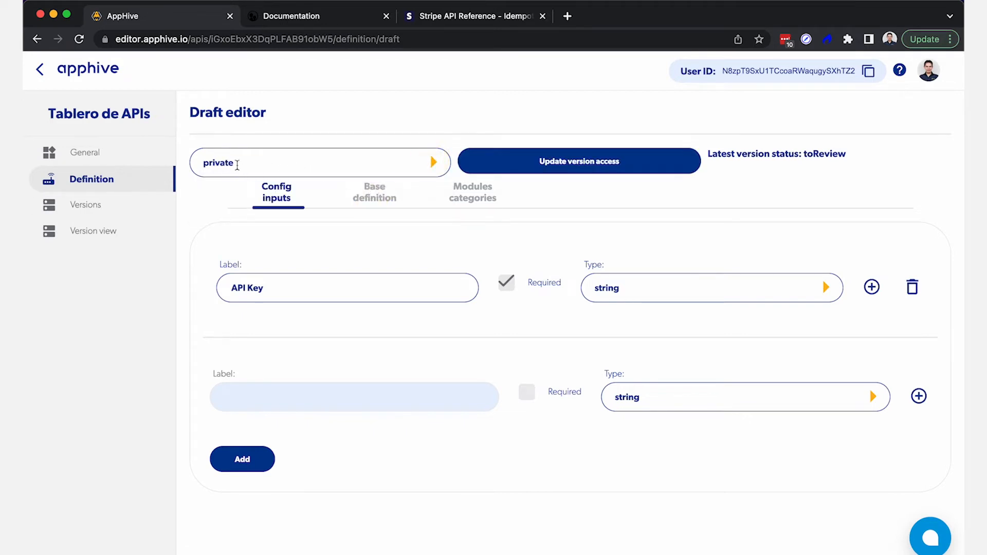
pyautogui.click(498, 168)
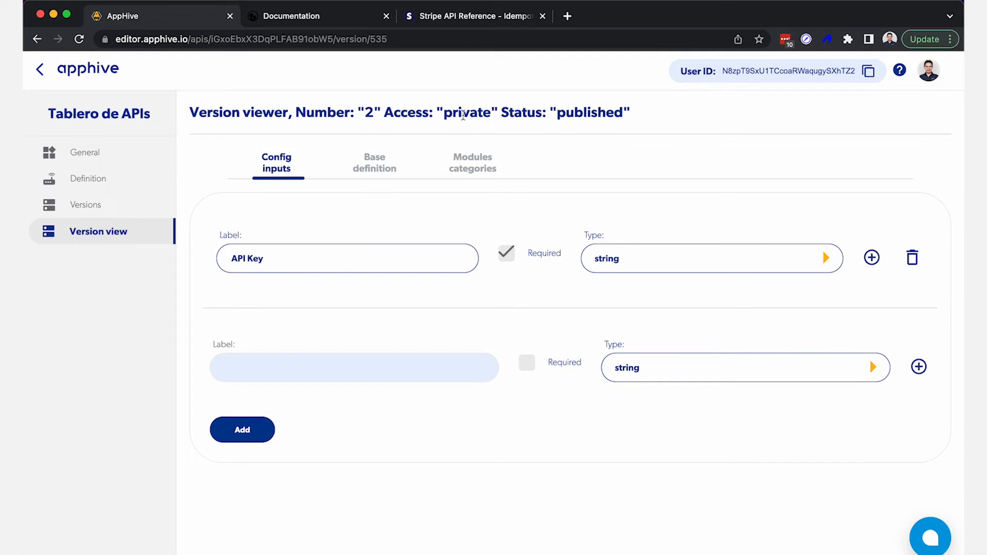
pyautogui.doubleClick(611, 111)
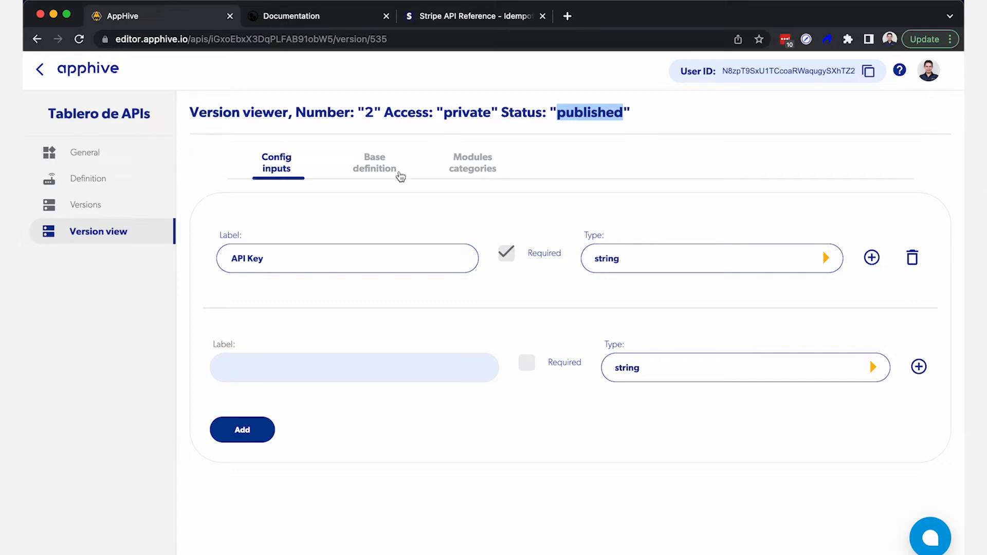
# Step: Leave the Rick and Morty API dashboard and open the app named App inside Project
pyautogui.click(129, 150)
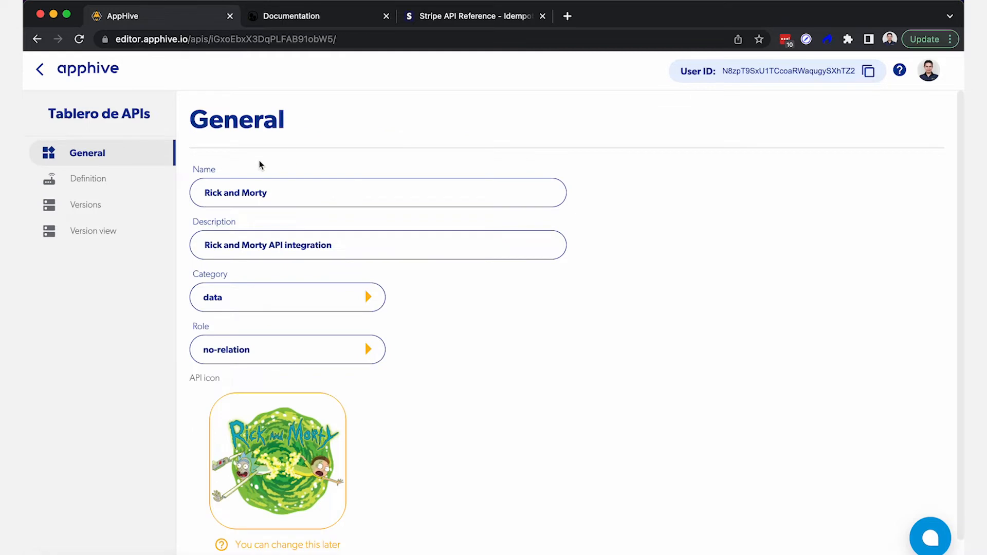
pyautogui.click(41, 71)
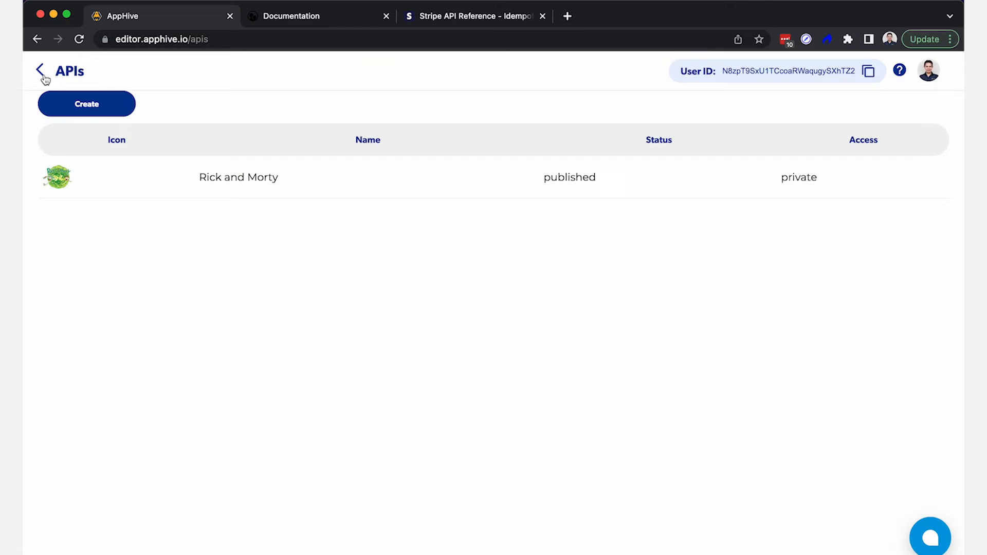
pyautogui.click(43, 75)
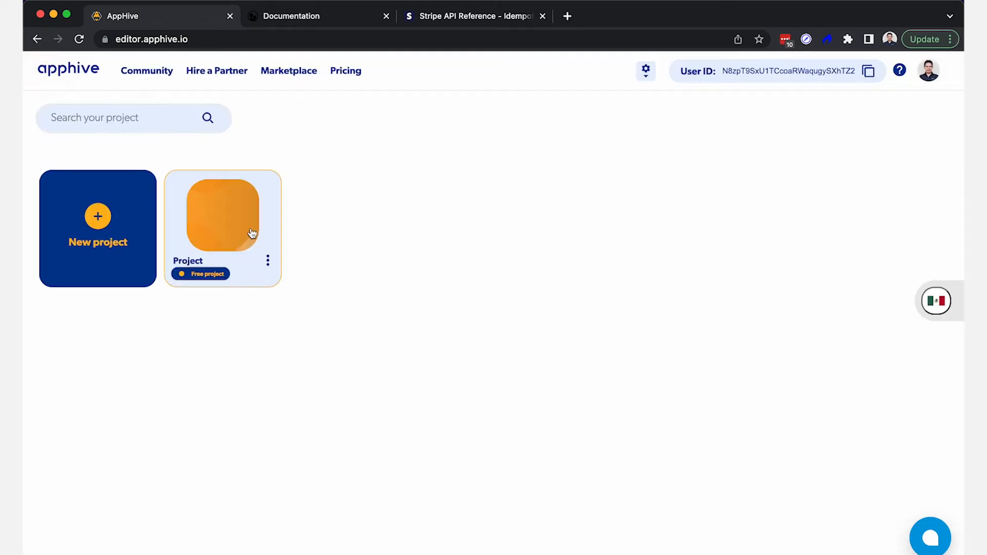
pyautogui.click(250, 230)
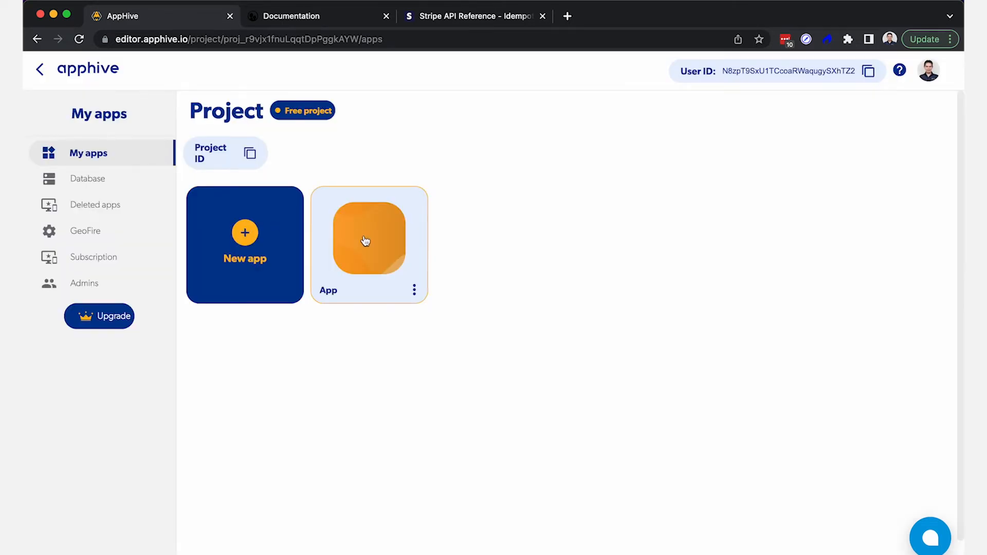
pyautogui.click(364, 241)
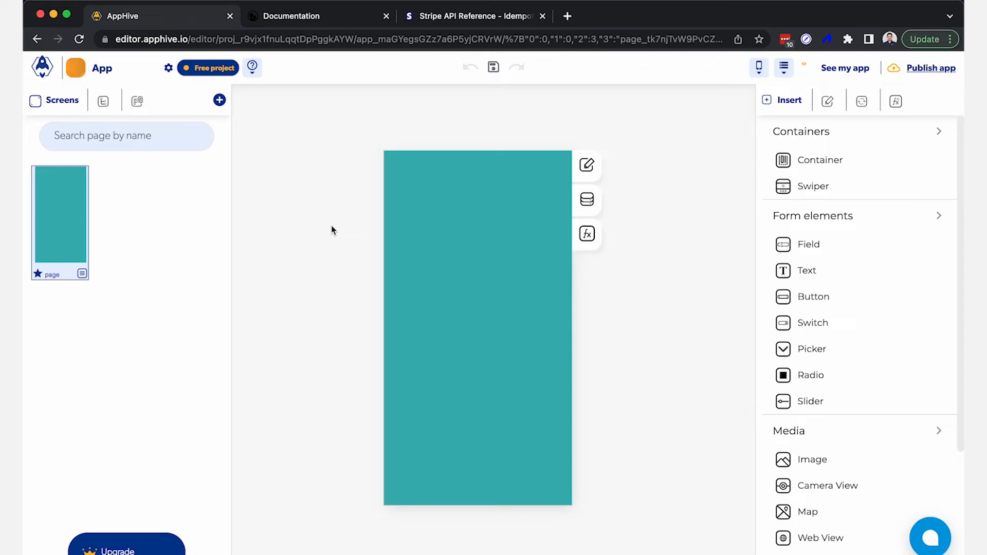
# Step: Open the app's add-ons and filter the available APIs by the data category to find Rick and Morty
pyautogui.click(137, 76)
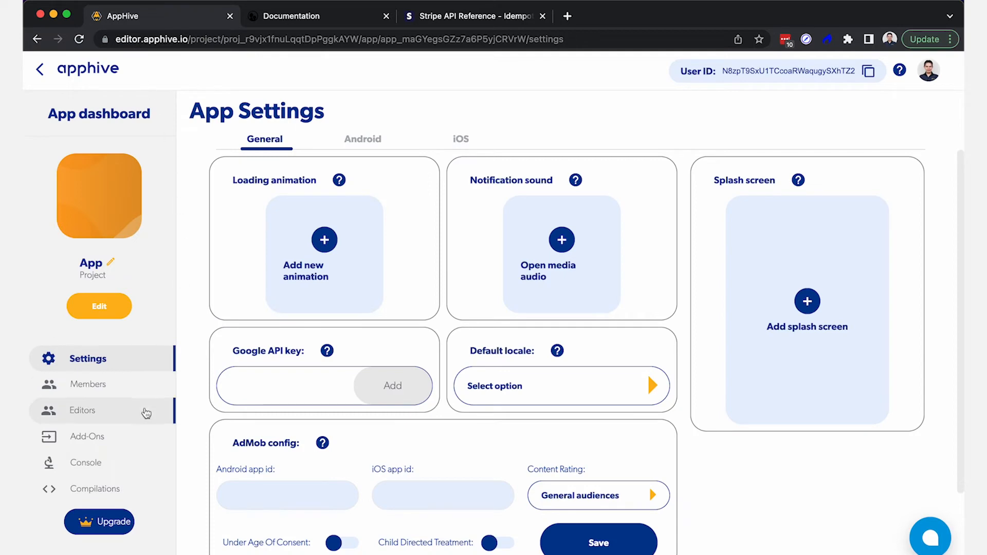
pyautogui.click(113, 438)
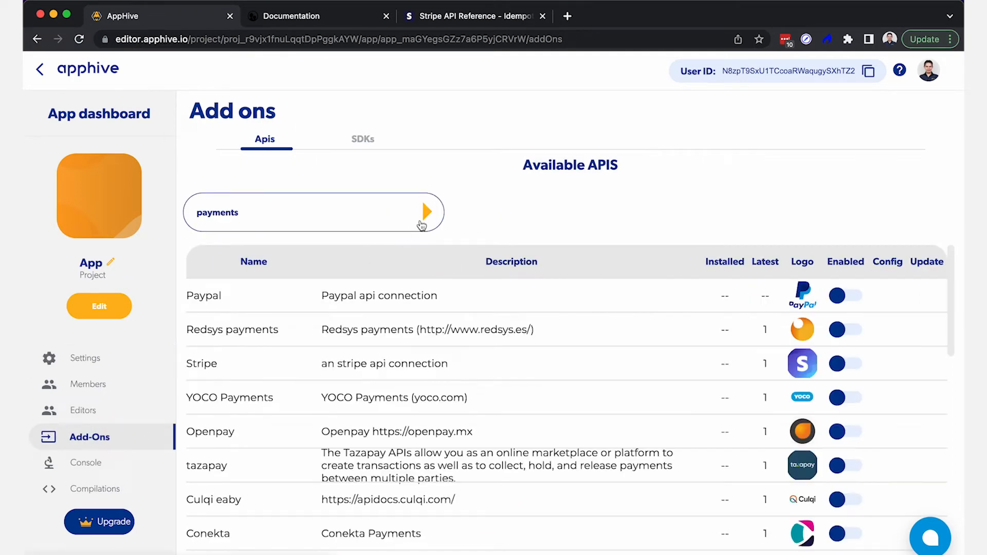
pyautogui.click(426, 213)
pyautogui.click(301, 273)
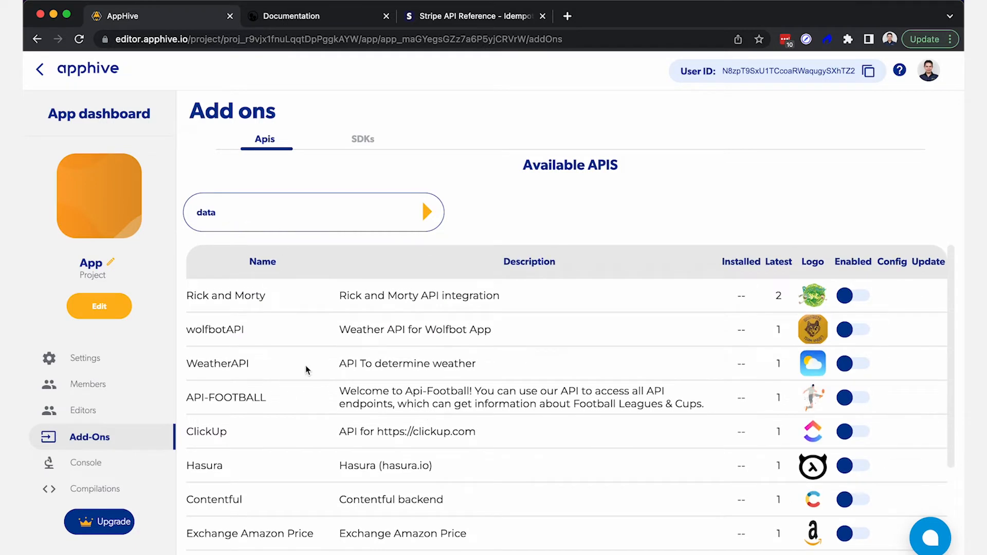
pyautogui.moveTo(212, 296); pyautogui.dragTo(504, 299)
pyautogui.click(504, 300)
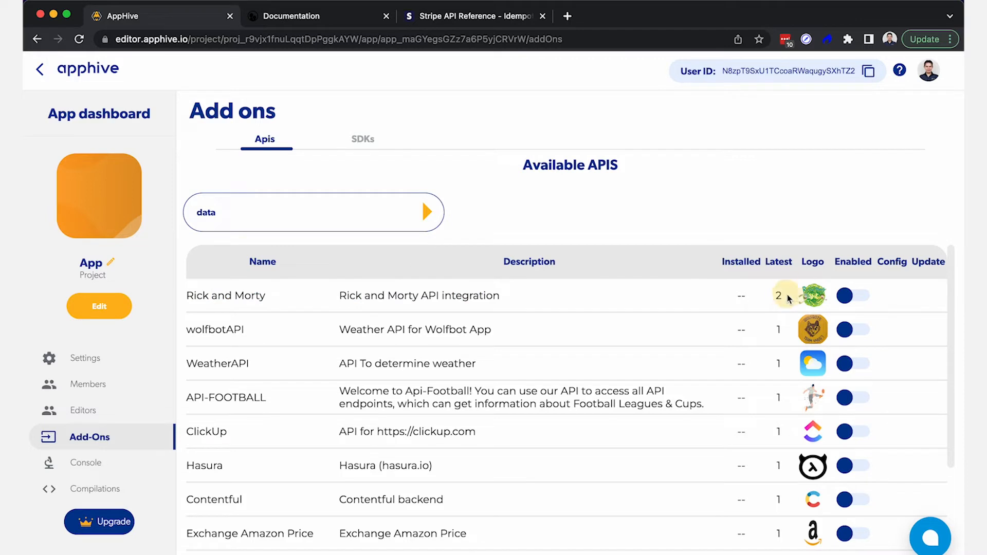
# Step: Enable the Rick and Morty API for the app and open its API Key configuration for editing
pyautogui.click(859, 295)
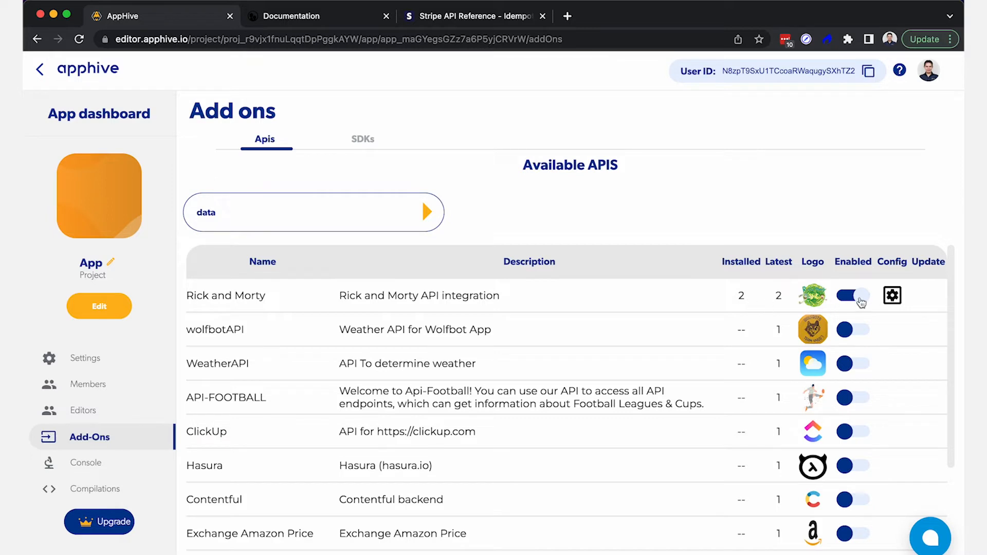
pyautogui.click(894, 302)
pyautogui.click(264, 224)
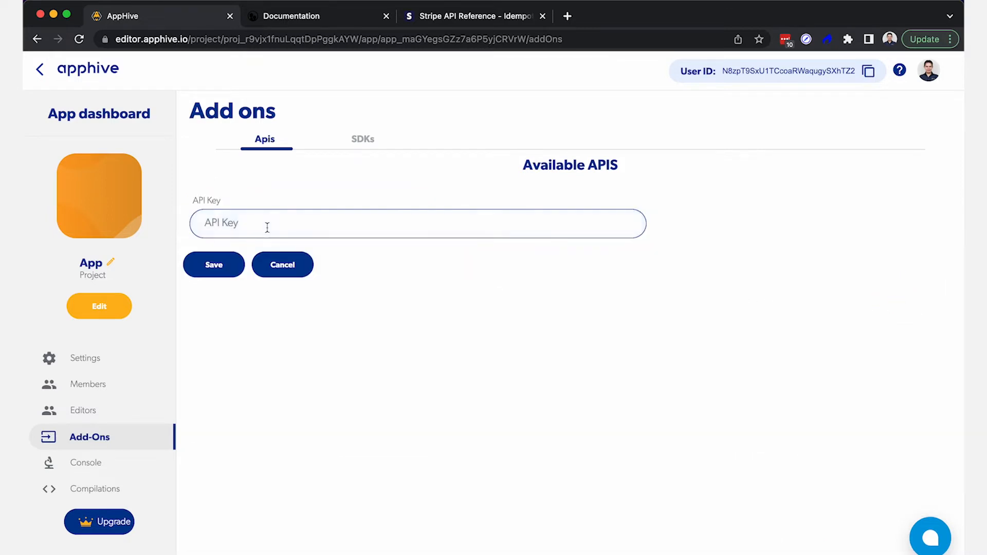
# Step: Enter a trial value in the add-on's API Key field and cancel the configuration without saving
pyautogui.write('ghj')
pyautogui.click(294, 269)
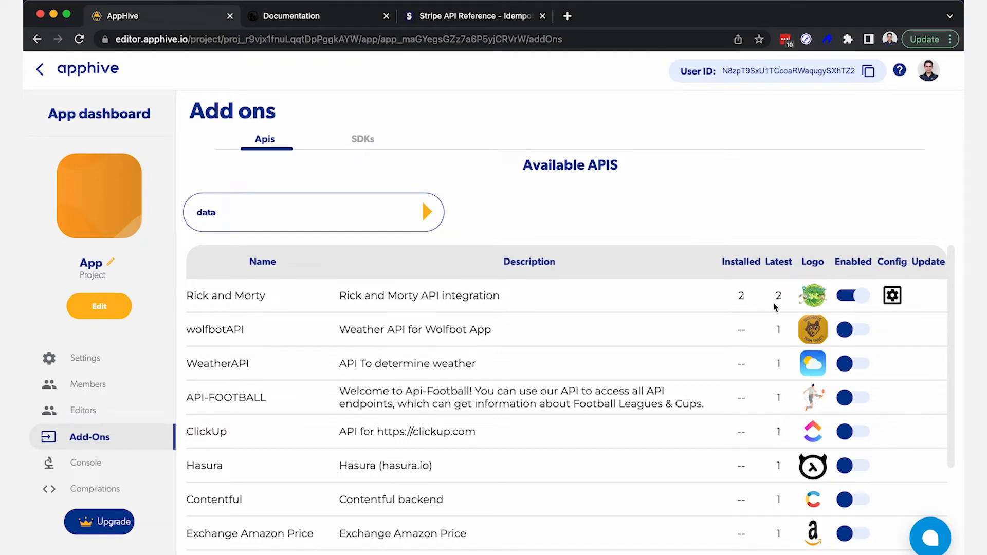
pyautogui.doubleClick(740, 298)
pyautogui.doubleClick(777, 297)
# Step: Open the app for editing, insert a button in the middle of the page and give it an onPress event
pyautogui.click(122, 307)
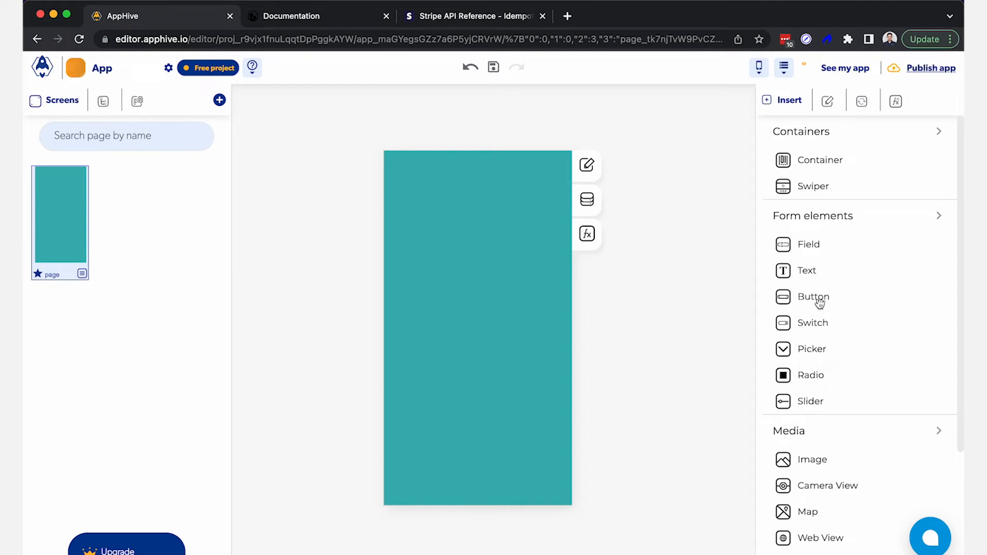
pyautogui.moveTo(819, 300); pyautogui.dragTo(503, 322)
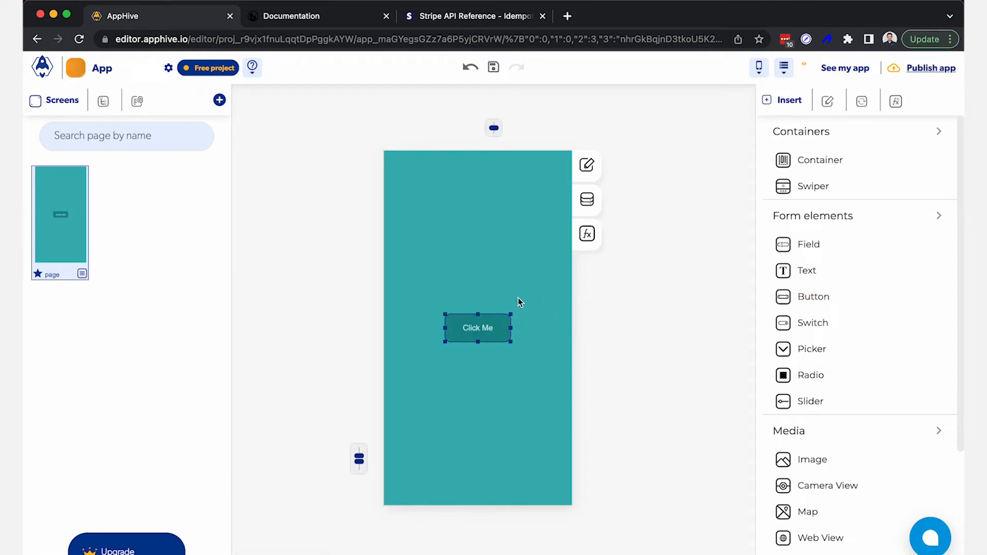
pyautogui.click(587, 234)
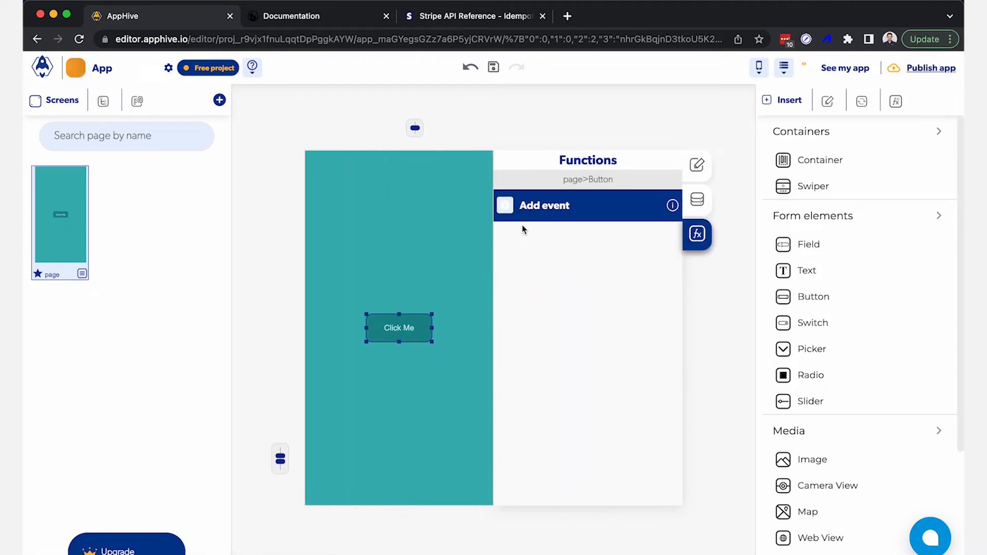
pyautogui.click(504, 206)
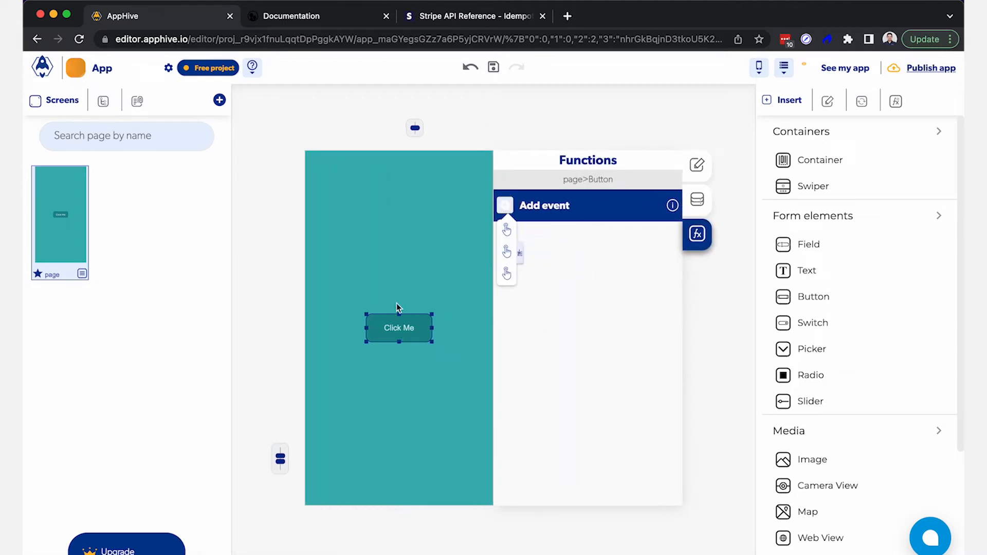
pyautogui.click(508, 253)
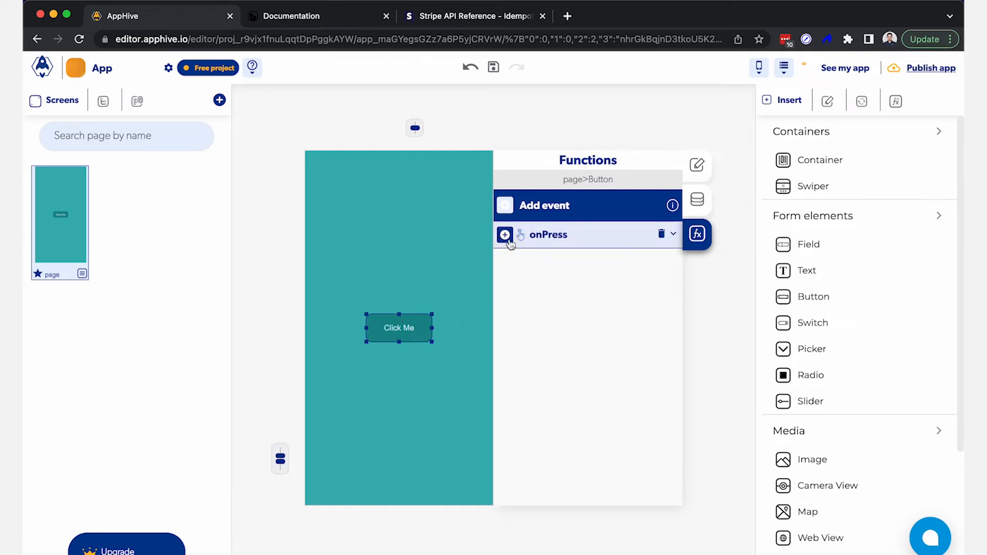
# Step: Add the Characters function of the Rick and Morty API to the button's onPress event
pyautogui.click(505, 235)
pyautogui.click(506, 311)
pyautogui.moveTo(508, 345)
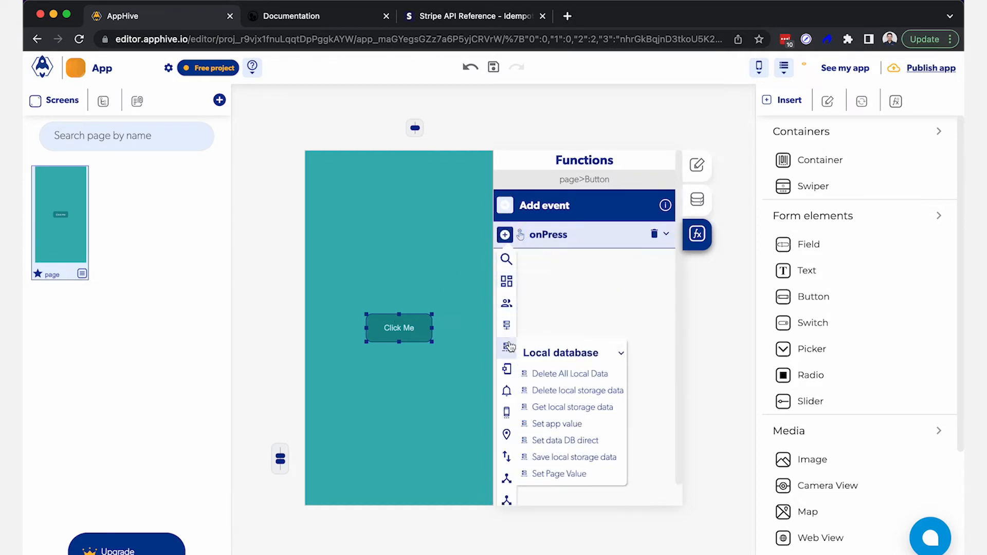
pyautogui.scroll(-2, 509, 345)
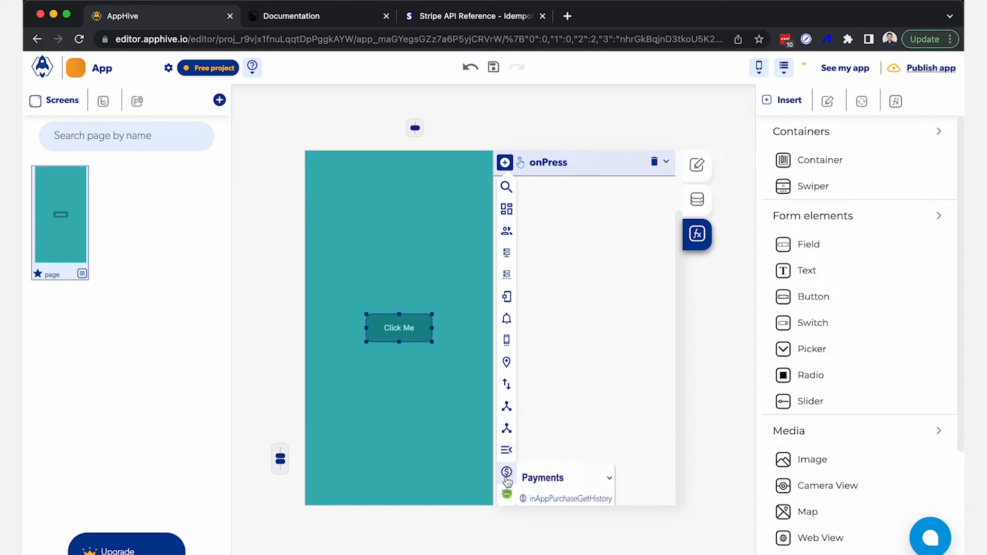
pyautogui.moveTo(507, 494)
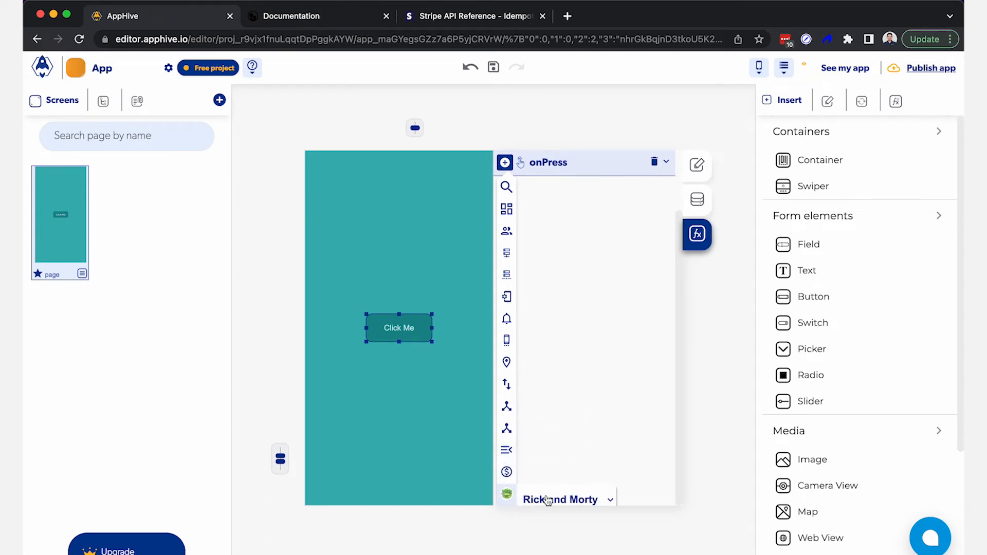
pyautogui.scroll(-1, 547, 500)
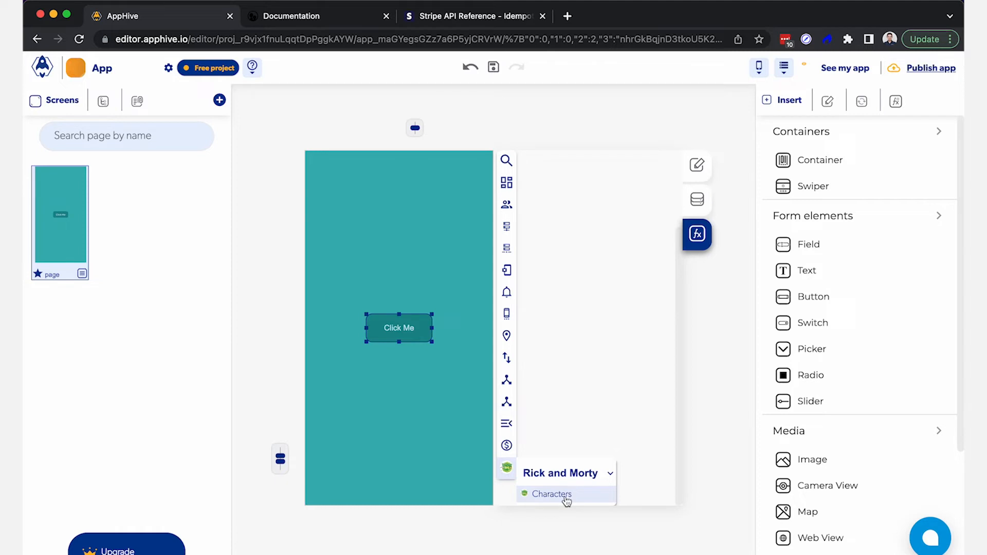
pyautogui.click(551, 494)
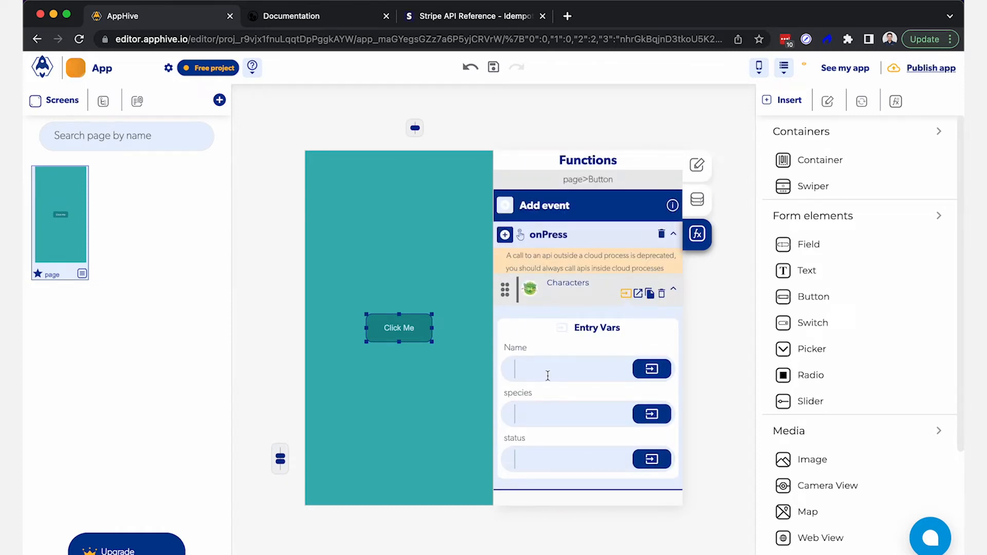
# Step: Examine the Name, species and status entry variables of the Characters function
pyautogui.click(541, 409)
pyautogui.doubleClick(512, 393)
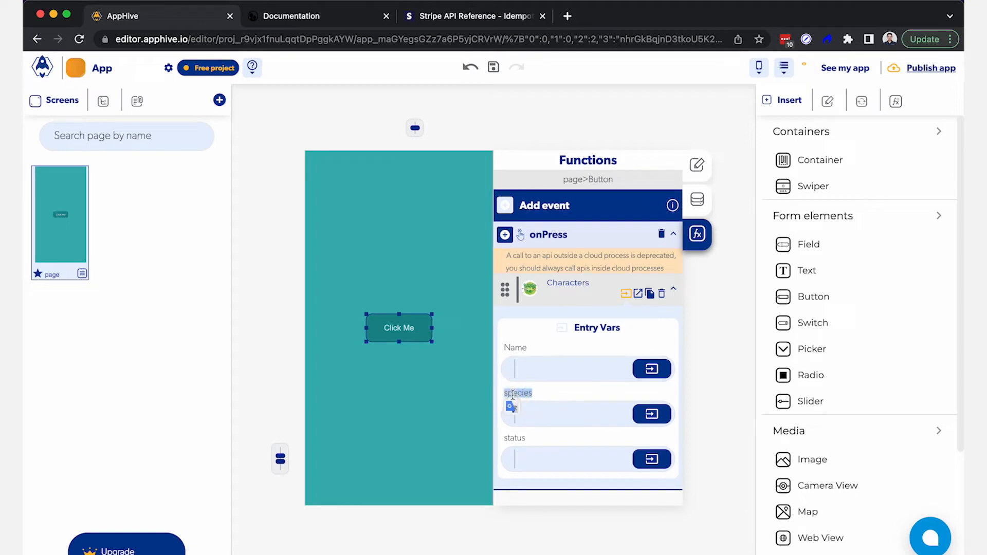
pyautogui.click(514, 439)
pyautogui.doubleClick(515, 347)
pyautogui.click(546, 338)
pyautogui.click(545, 360)
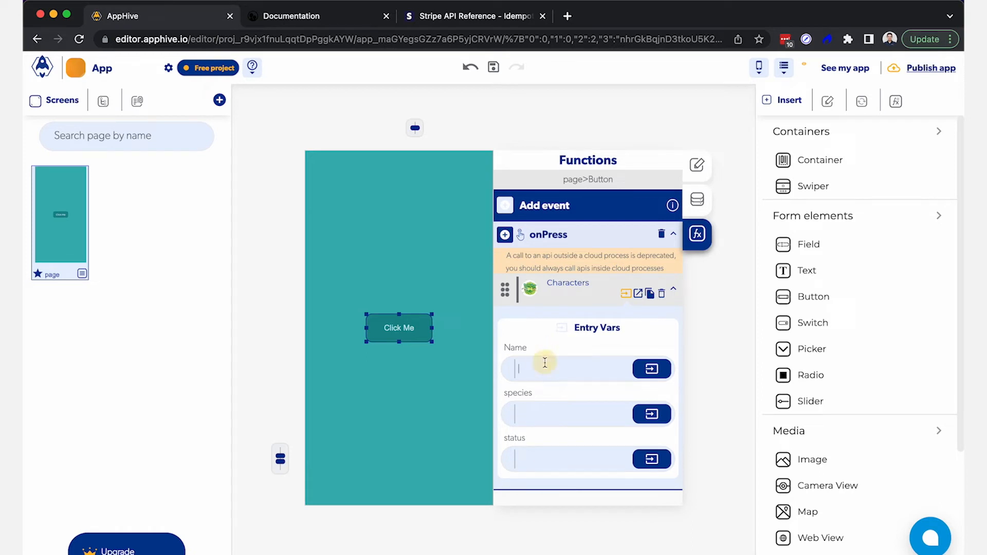
pyautogui.click(537, 413)
pyautogui.click(533, 455)
pyautogui.click(649, 367)
pyautogui.click(650, 364)
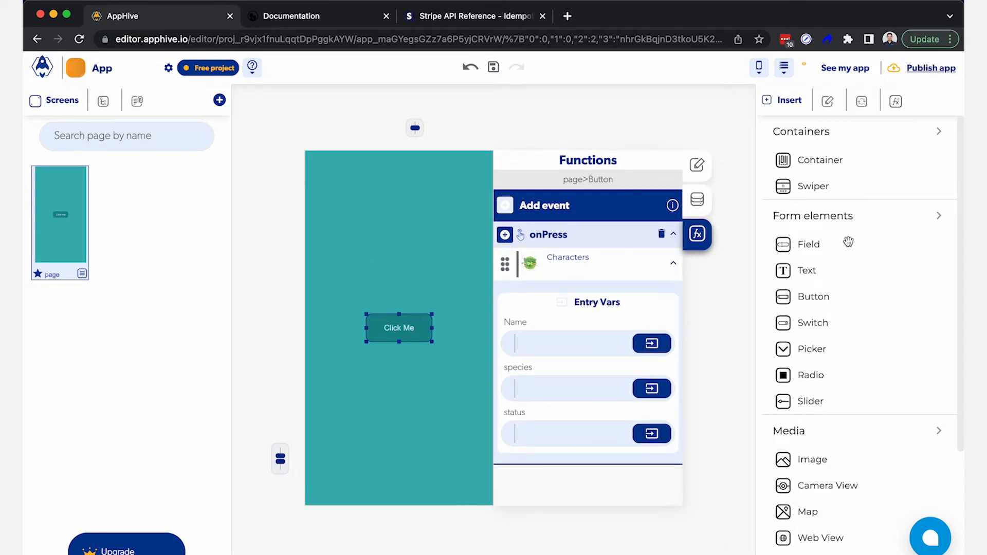
# Step: Insert a text field below the button, naming it Name with the placeholder "Character name"
pyautogui.moveTo(846, 241); pyautogui.dragTo(446, 391)
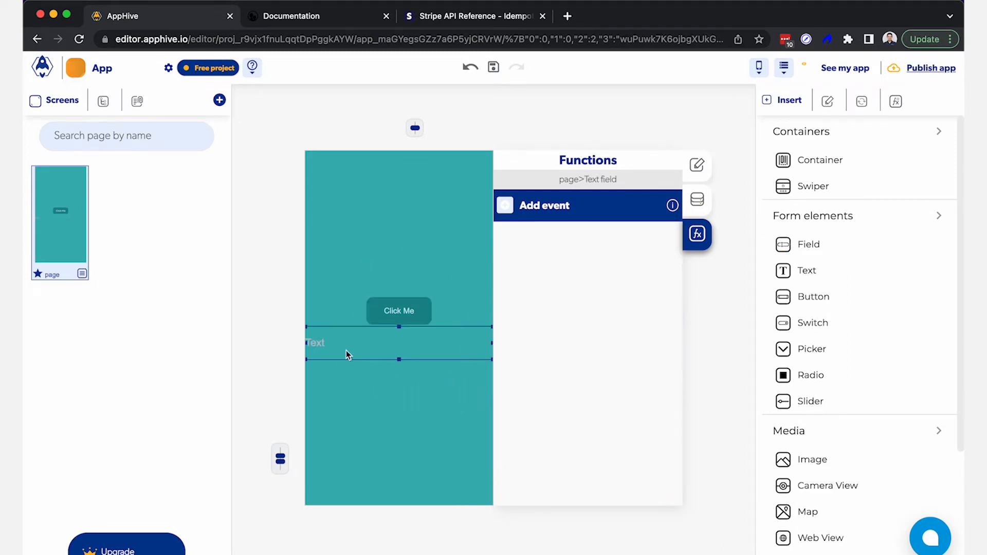
pyautogui.click(704, 196)
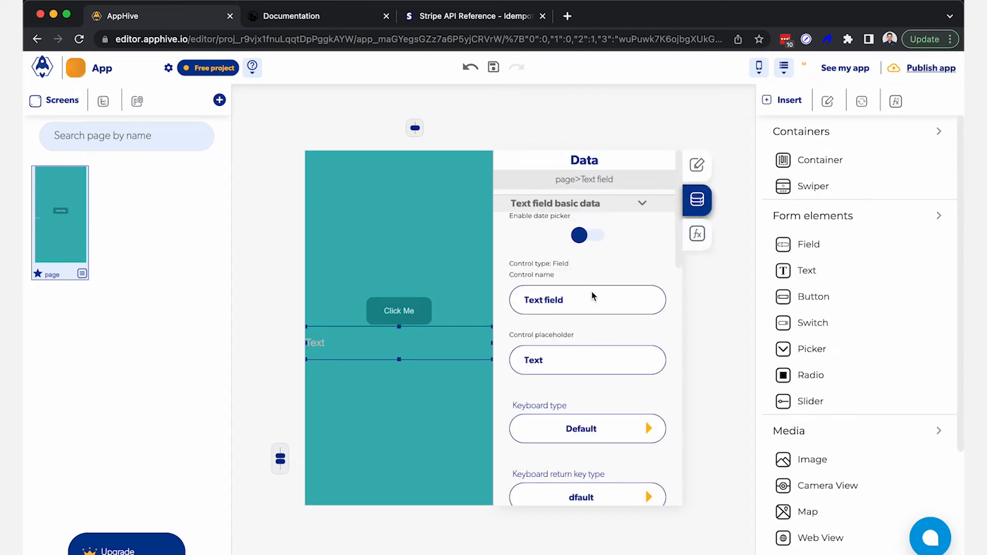
pyautogui.moveTo(569, 301); pyautogui.dragTo(506, 309)
pyautogui.write('Name')
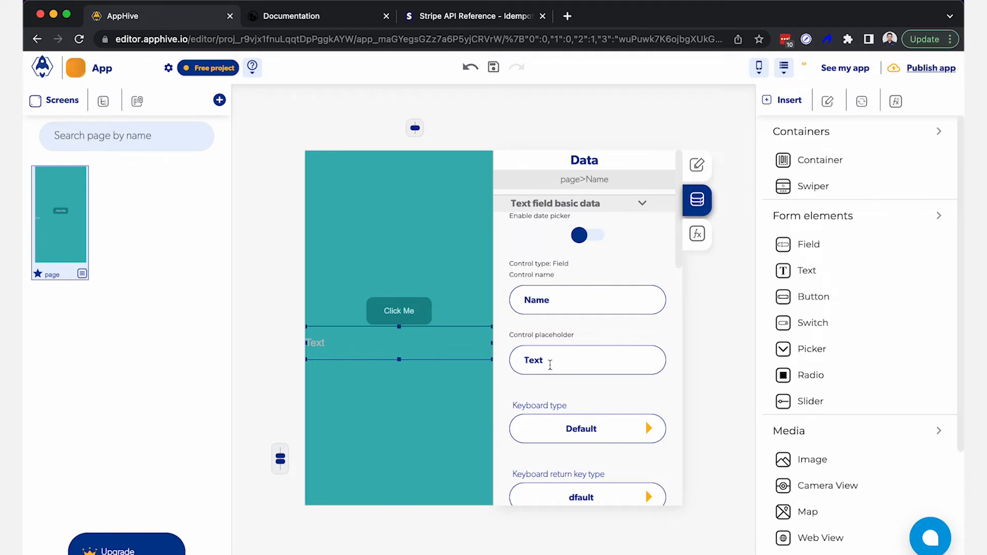
pyautogui.doubleClick(505, 355)
pyautogui.write('Character name')
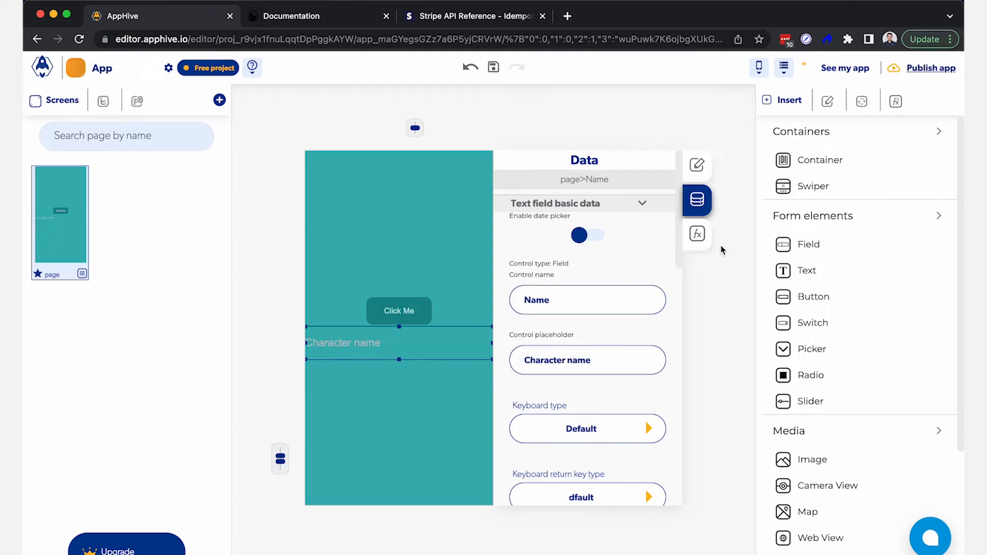
# Step: Bind the Name entry variable of the button's Characters function to the value of the Name field
pyautogui.click(696, 237)
pyautogui.click(393, 317)
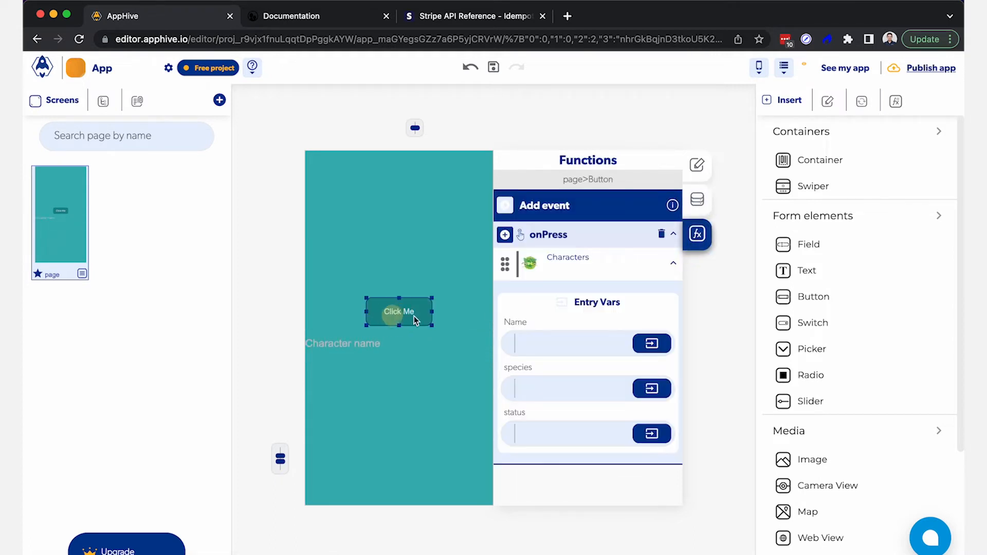
pyautogui.click(651, 369)
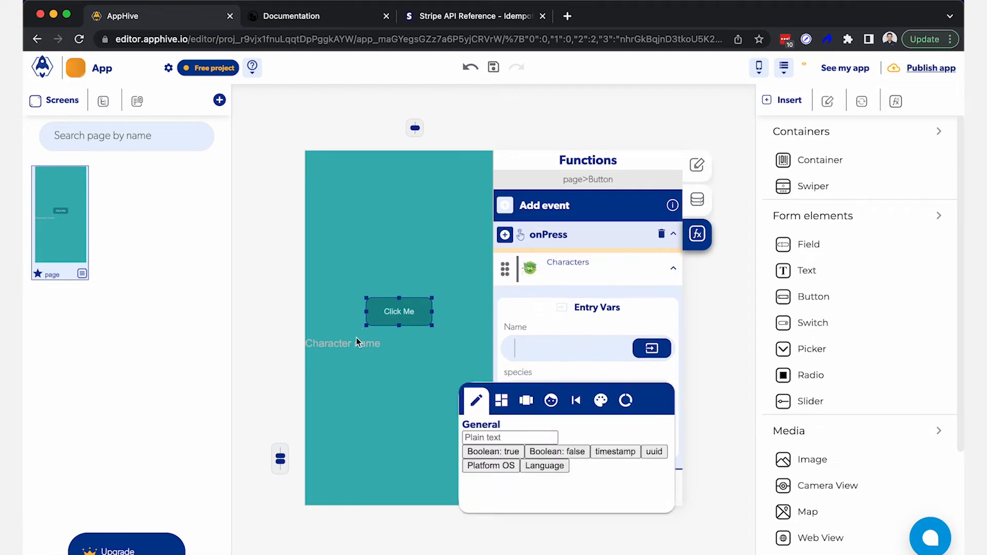
pyautogui.click(498, 404)
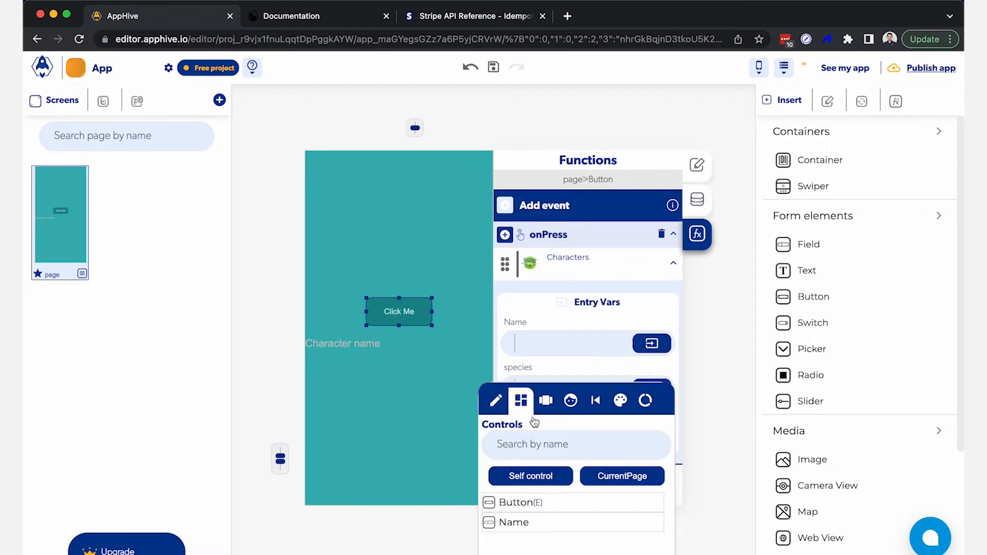
pyautogui.click(509, 522)
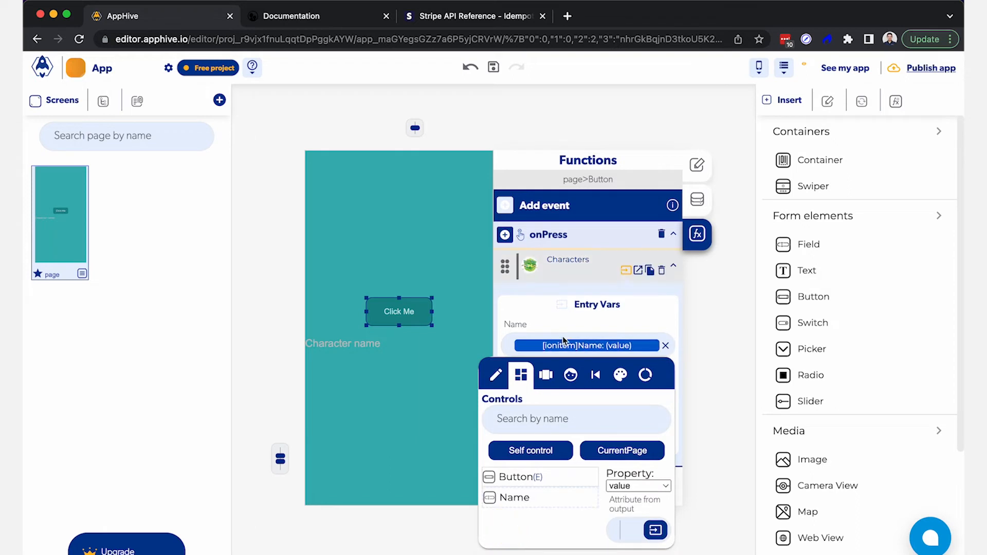
pyautogui.click(591, 326)
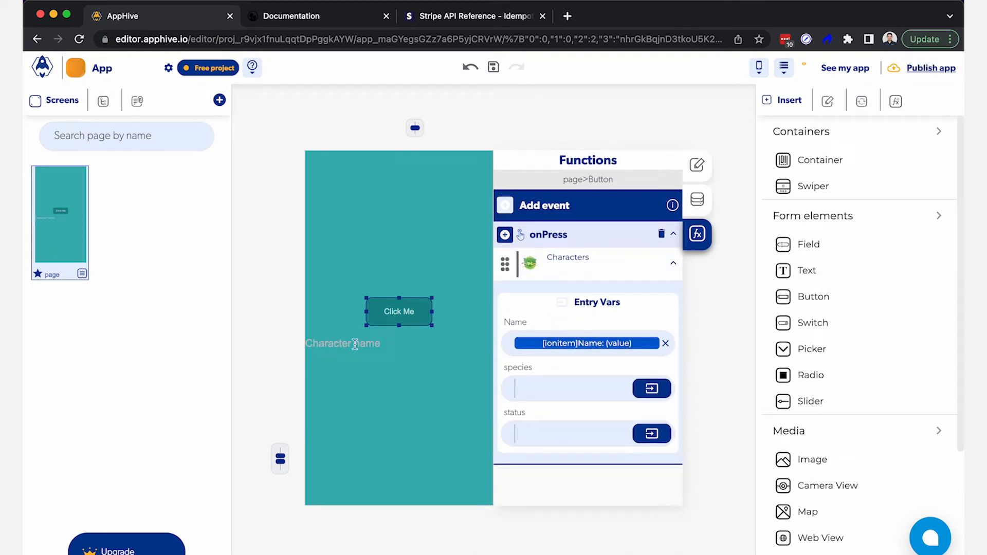
# Step: Change the button's label to "Search"
pyautogui.doubleClick(407, 308)
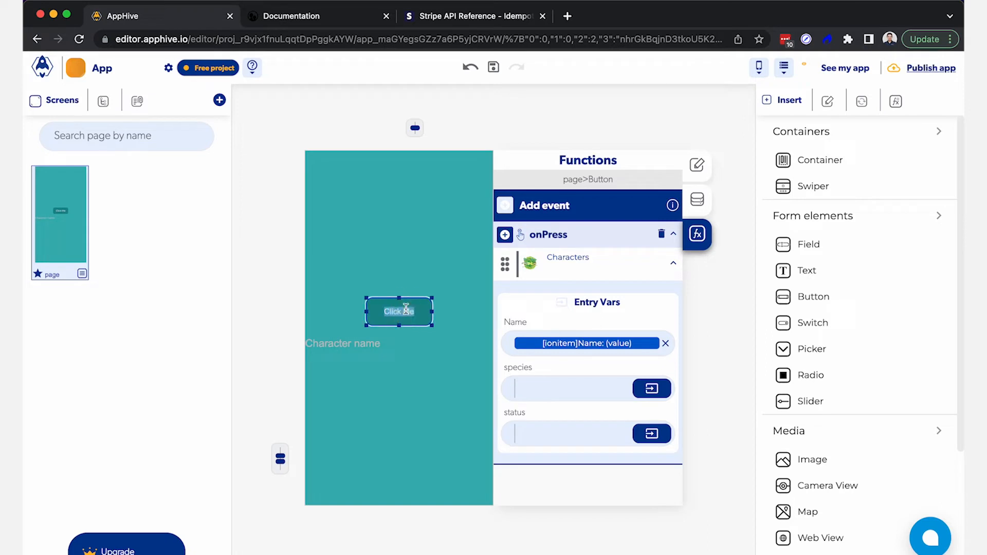
pyautogui.write('Search')
pyautogui.doubleClick(569, 314)
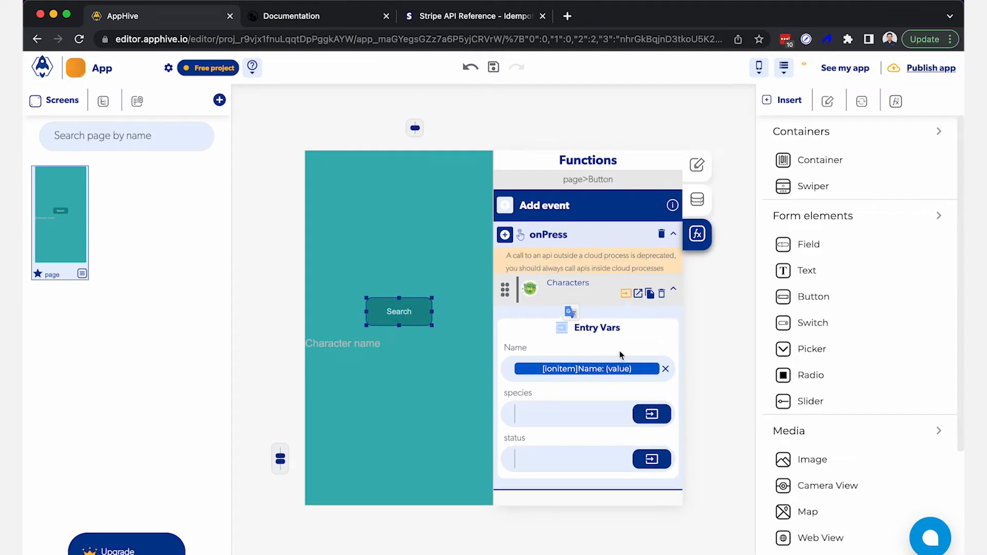
# Step: Add a Send Alert function to the Success callback of the Characters function
pyautogui.click(637, 296)
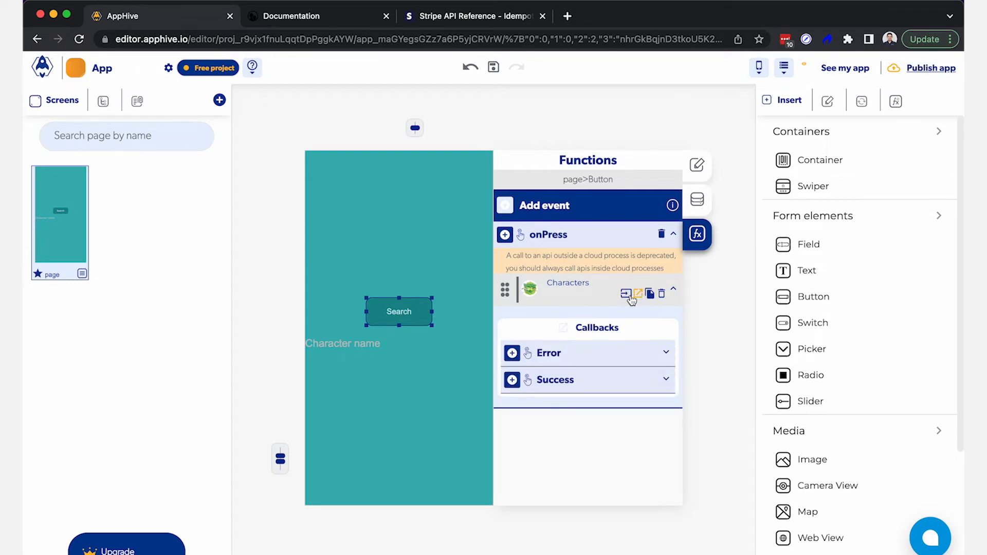
pyautogui.click(627, 295)
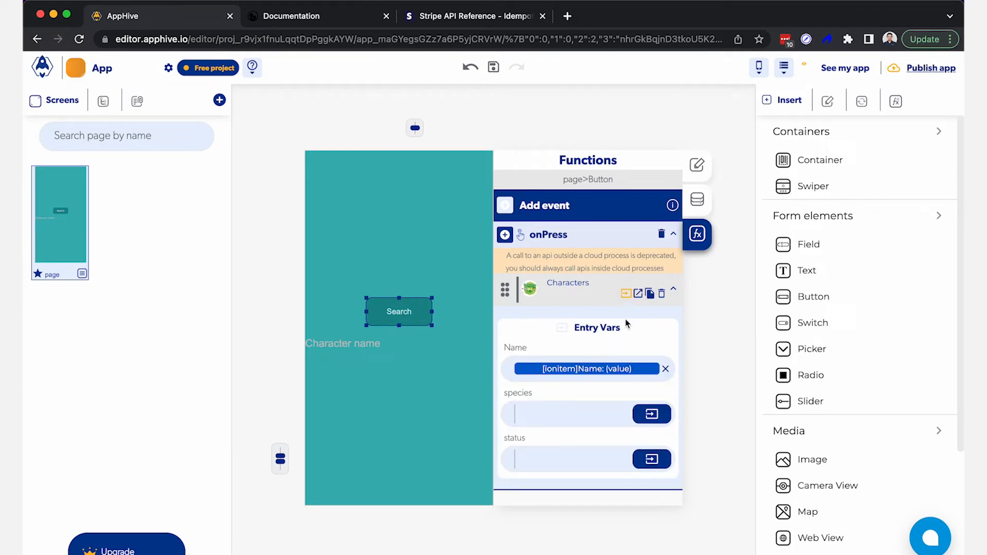
pyautogui.click(637, 296)
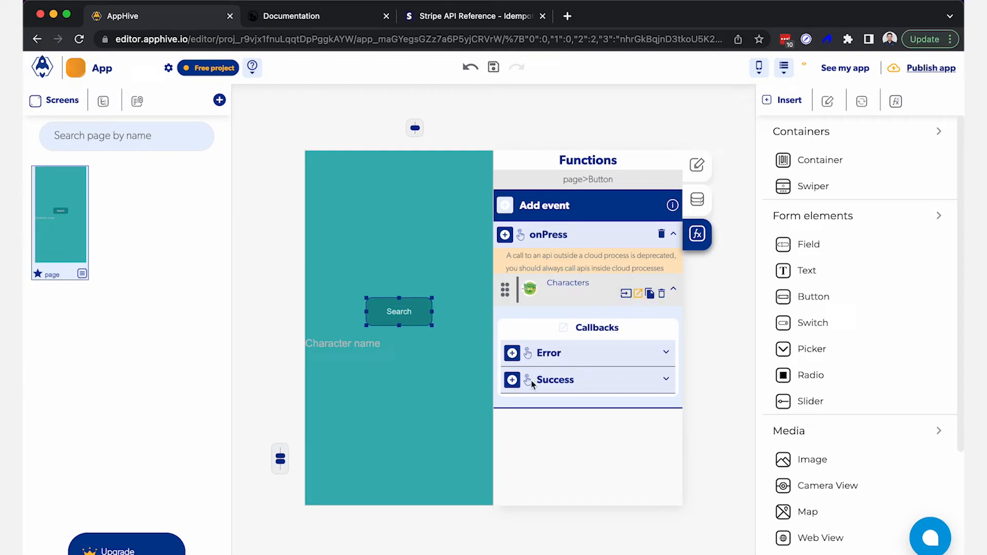
pyautogui.click(513, 383)
pyautogui.scroll(-1, 514, 386)
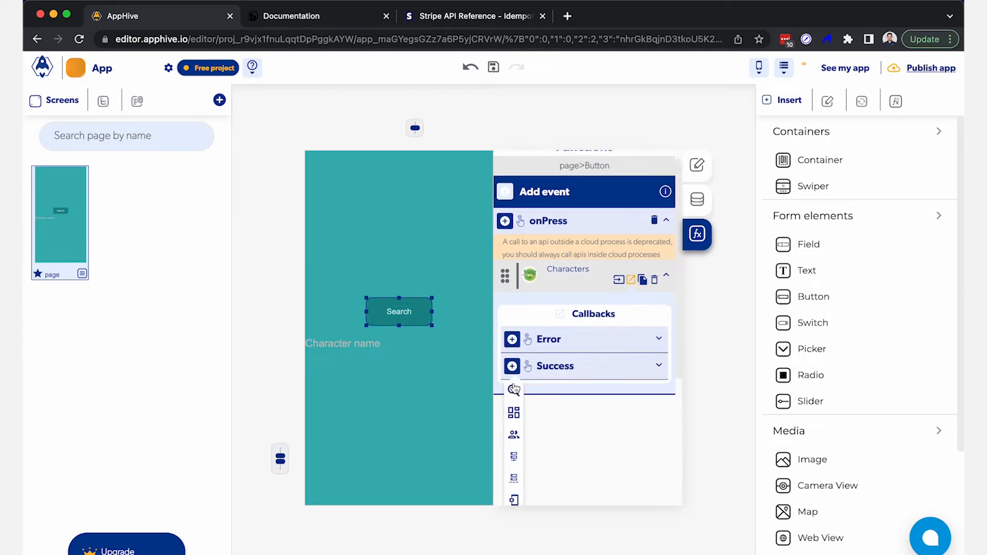
pyautogui.scroll(-2, 515, 389)
pyautogui.moveTo(514, 414)
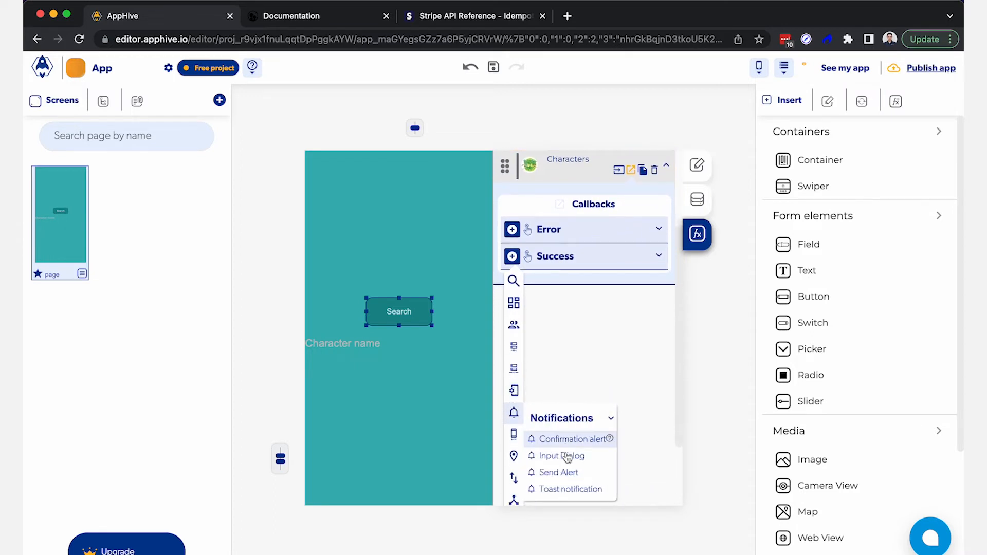
pyautogui.click(564, 474)
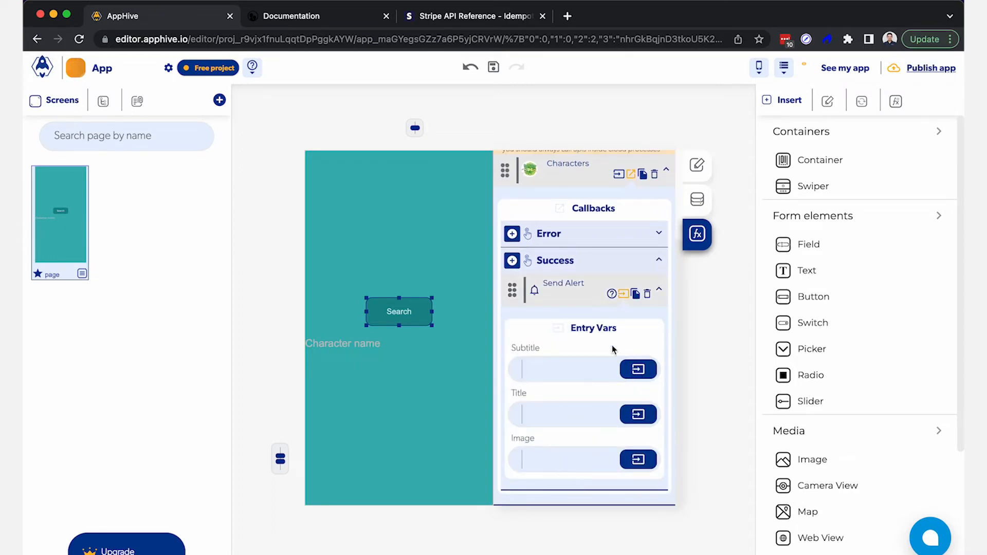
# Step: Set the alert's Subtitle to the previous output of the Characters function
pyautogui.click(638, 369)
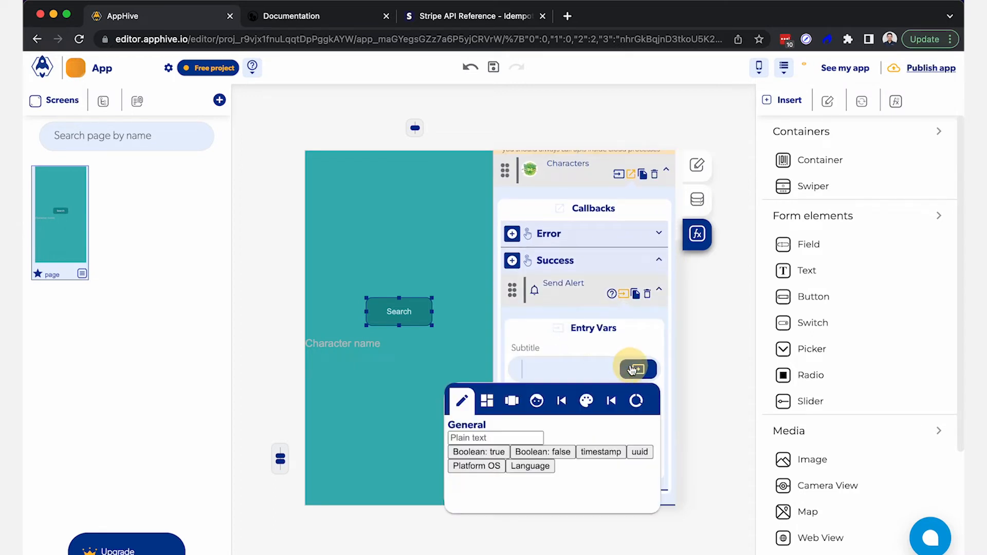
pyautogui.click(613, 400)
pyautogui.click(553, 448)
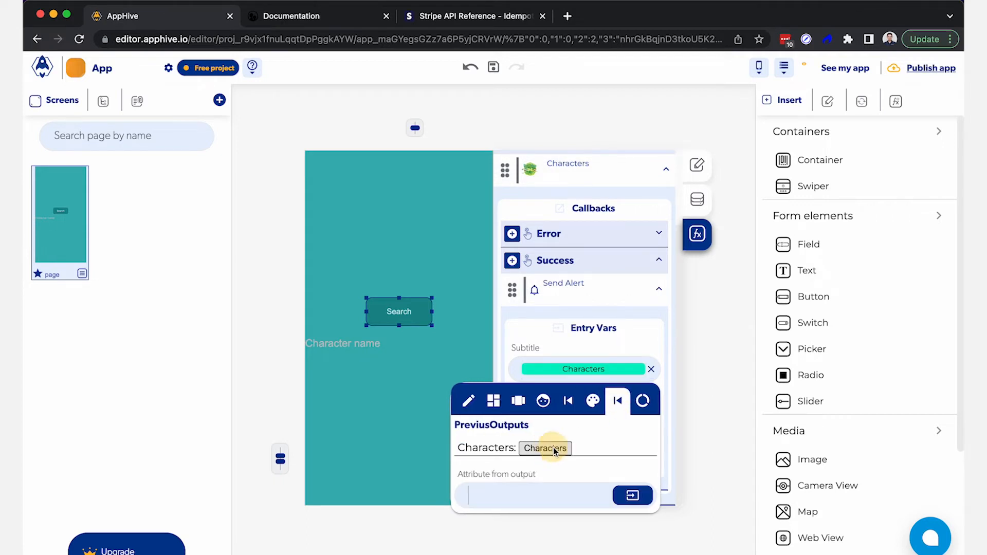
pyautogui.scroll(1, 574, 369)
pyautogui.click(583, 373)
pyautogui.scroll(1, 584, 375)
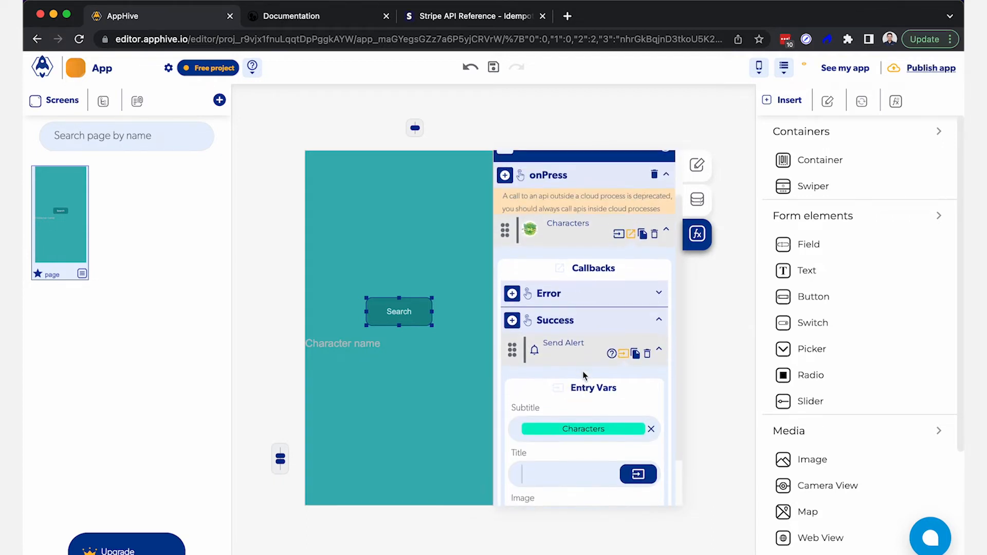
pyautogui.scroll(1, 584, 376)
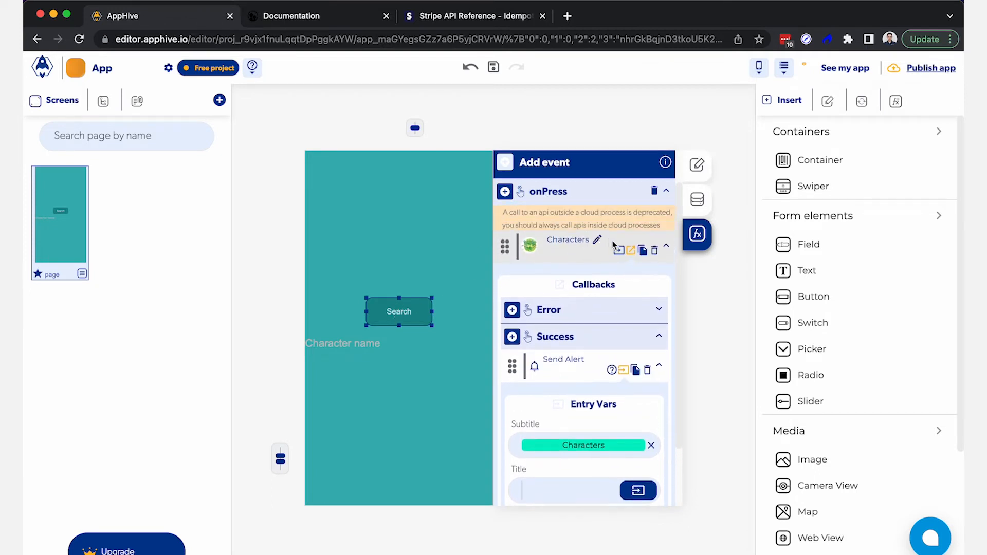
# Step: Review the Characters function's entry variables and callbacks, and launch the app's web preview
pyautogui.click(623, 250)
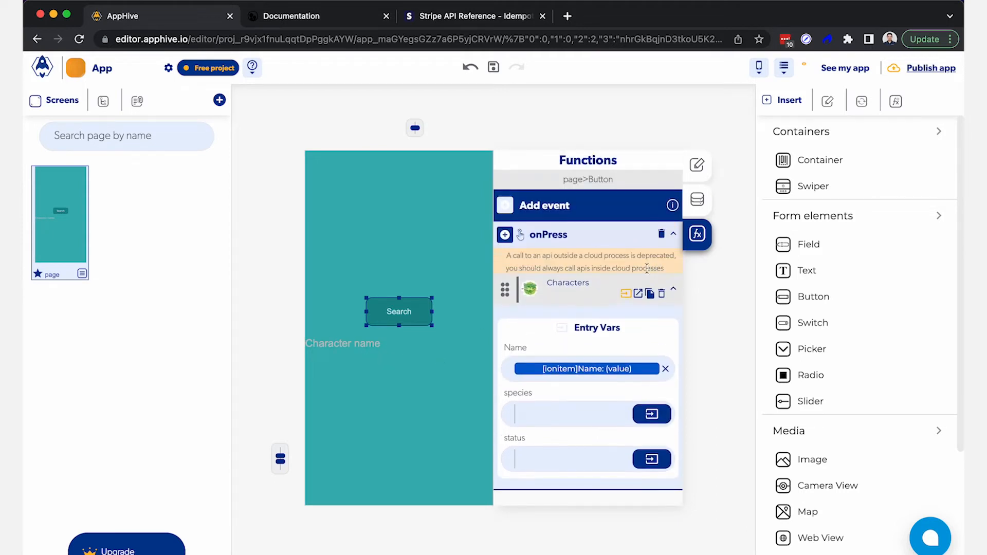
pyautogui.click(618, 293)
pyautogui.scroll(-2, 530, 413)
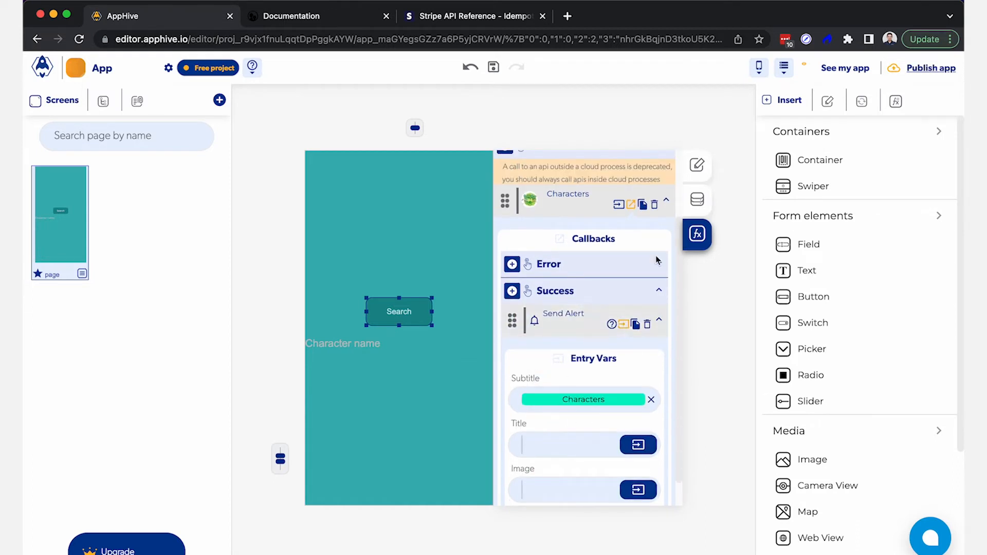
pyautogui.click(843, 67)
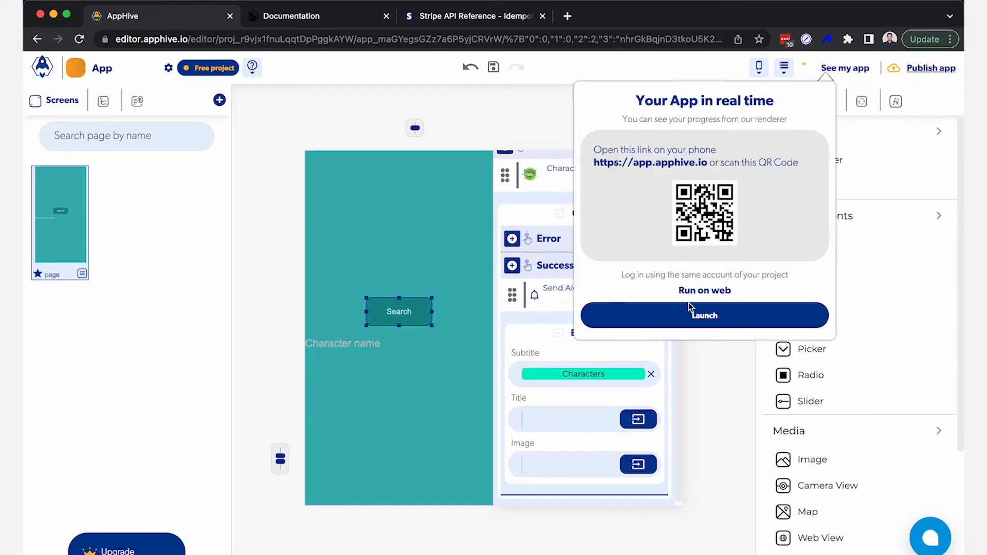
pyautogui.click(678, 315)
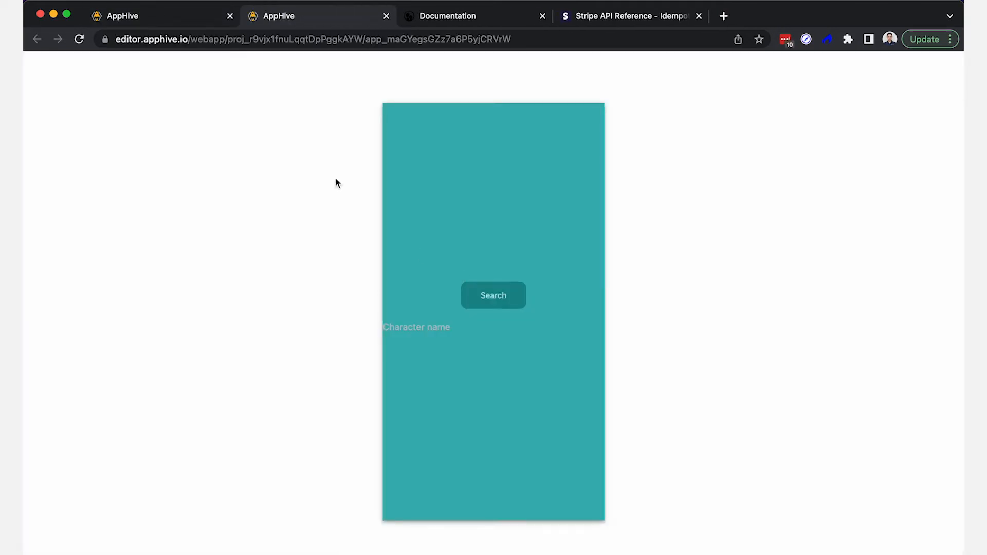
pyautogui.click(172, 23)
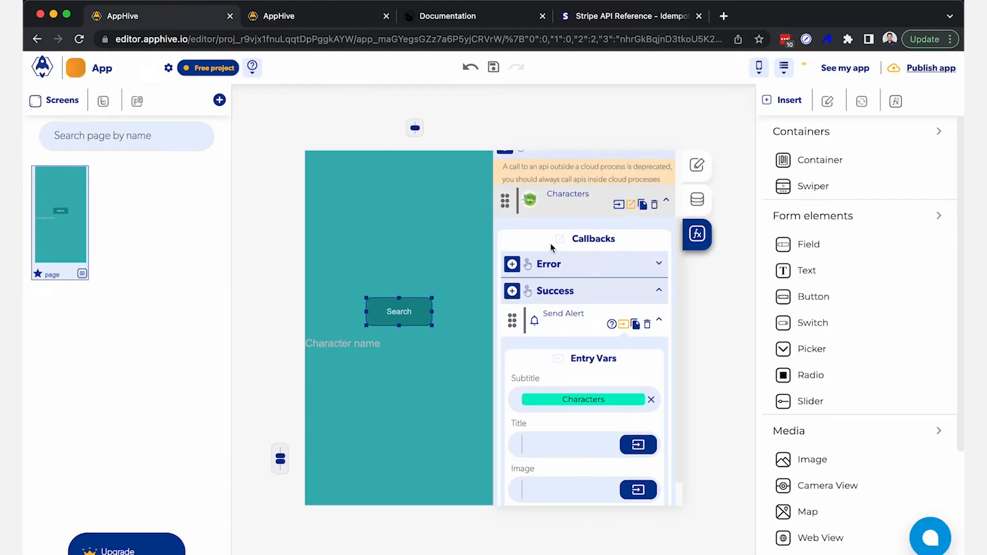
pyautogui.click(308, 18)
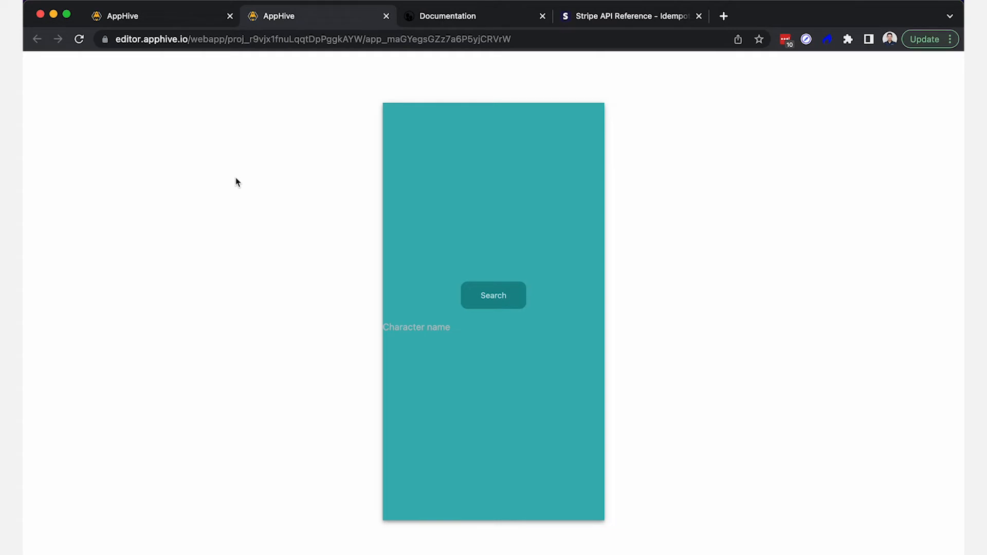
# Step: Run the search in the web preview with the character name left empty, read through the alert and dismiss it
pyautogui.click(498, 298)
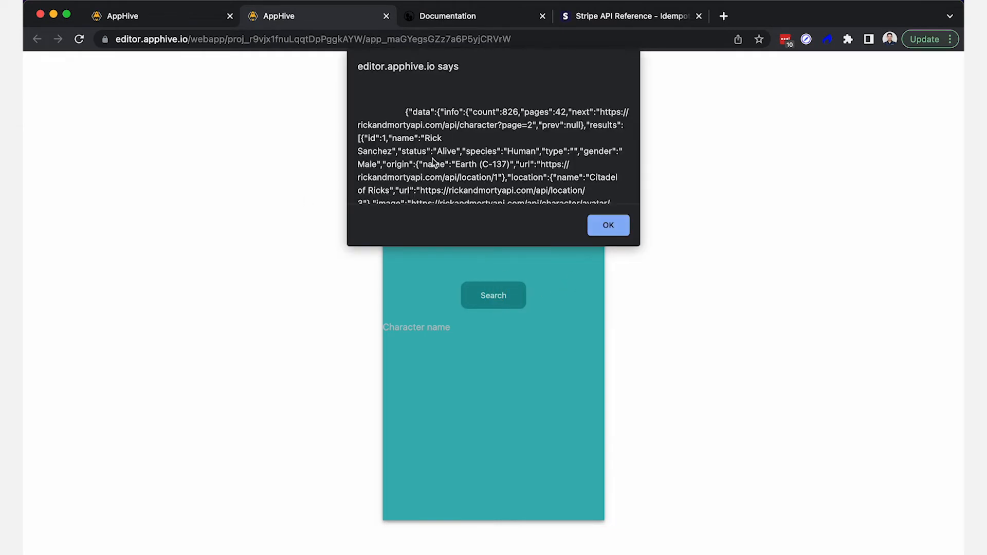
pyautogui.scroll(-10, 434, 163)
pyautogui.scroll(10, 434, 162)
pyautogui.scroll(-10, 443, 149)
pyautogui.scroll(10, 442, 150)
pyautogui.click(614, 224)
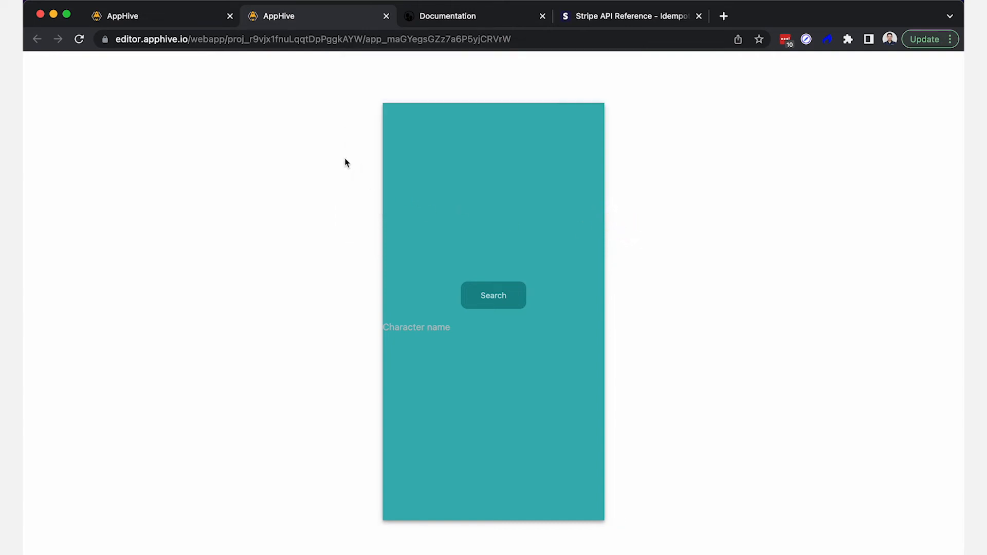
# Step: Return to the editor and delete the Send Alert function from the Characters function's Success callback
pyautogui.click(181, 19)
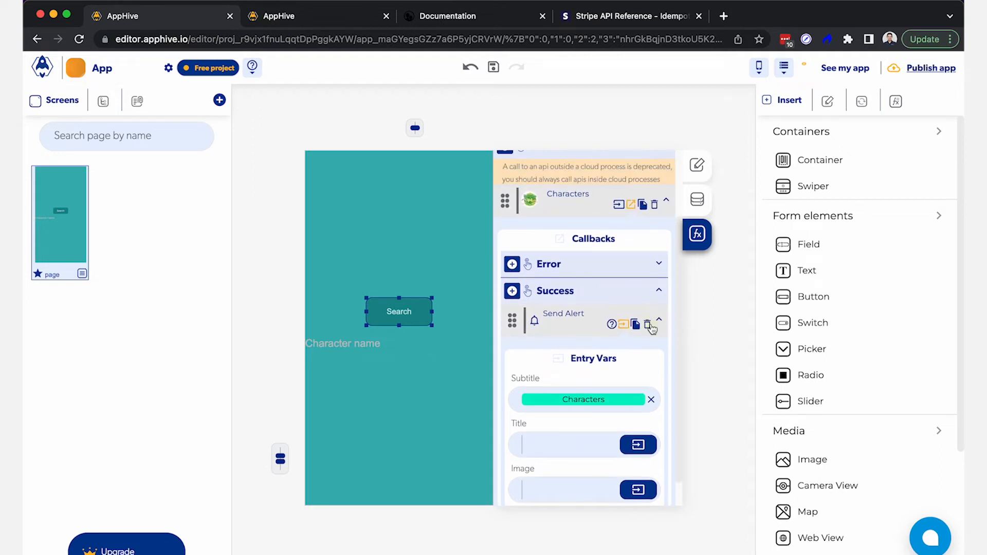
pyautogui.click(648, 325)
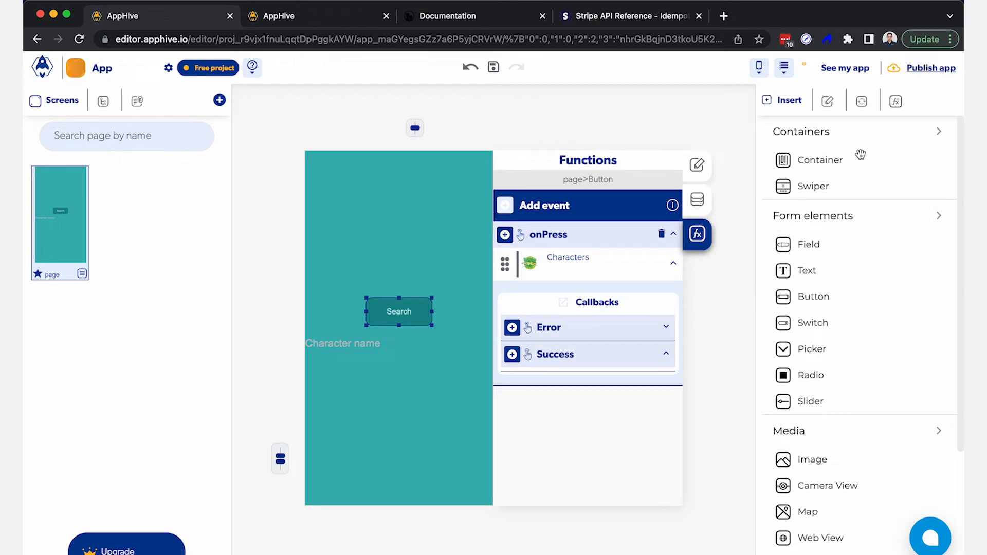
# Step: Add a container below the Character name field, nest a second container inside it, and make the inner one taller
pyautogui.moveTo(849, 160); pyautogui.dragTo(396, 463)
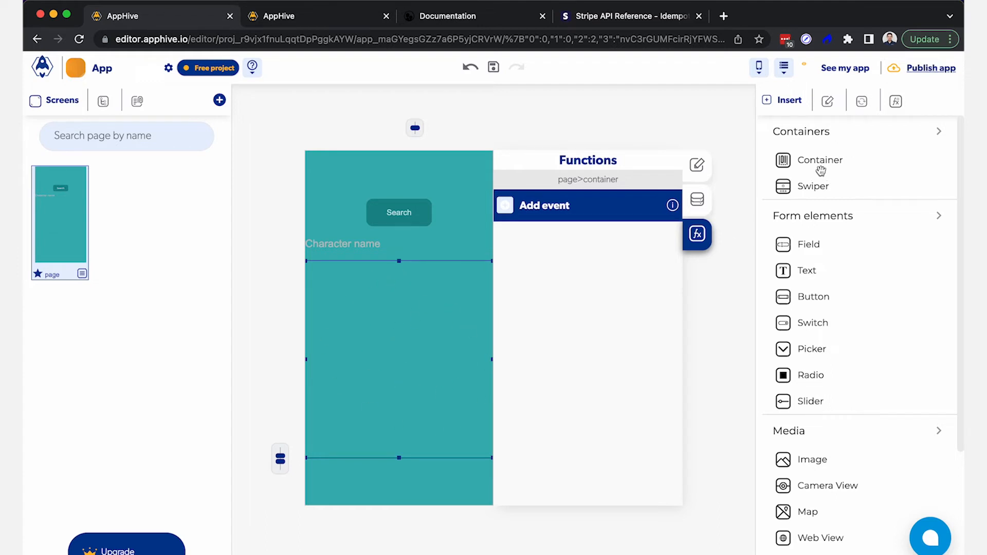
pyautogui.moveTo(837, 159); pyautogui.dragTo(409, 379)
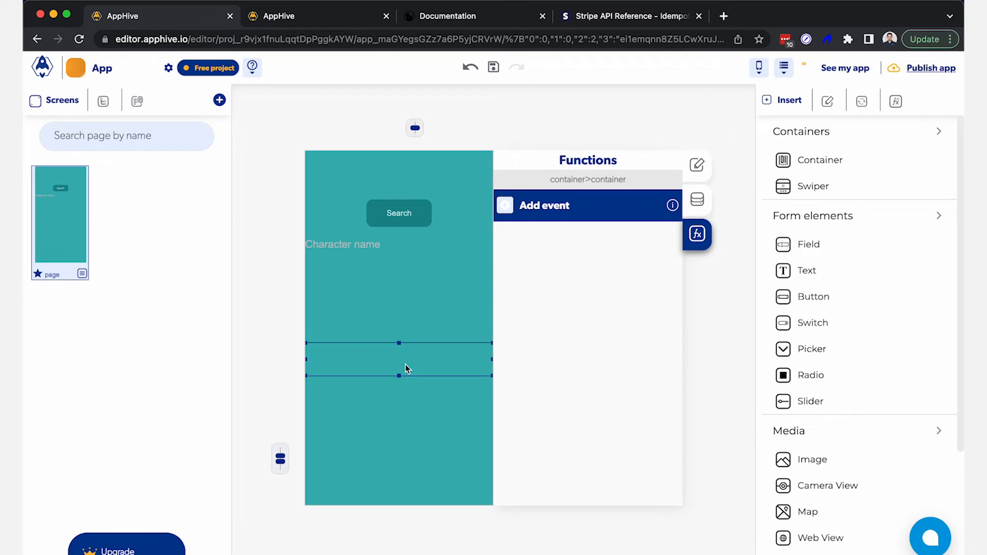
pyautogui.moveTo(399, 375); pyautogui.dragTo(397, 405)
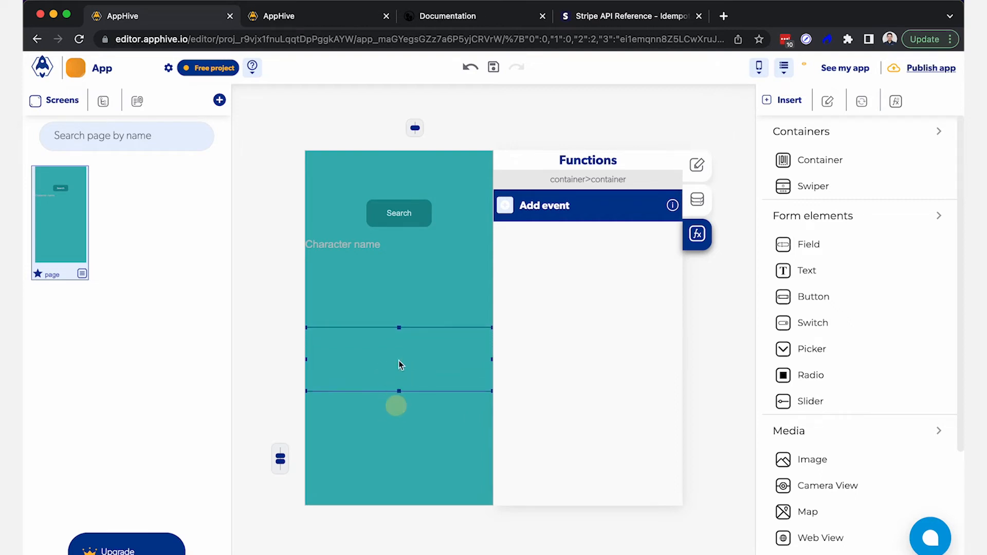
# Step: Split the inner container into two columns with a split percentage of 37,63
pyautogui.click(698, 200)
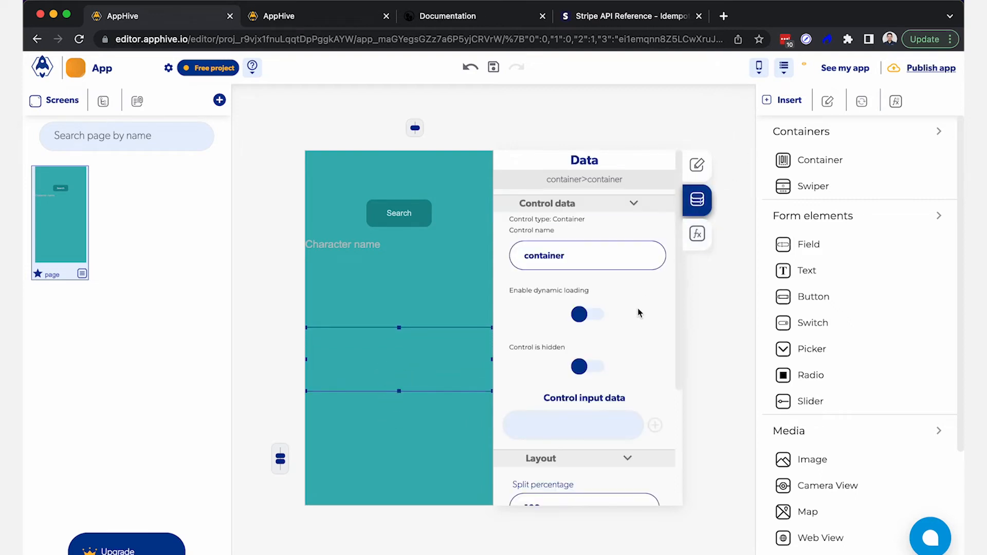
pyautogui.scroll(-3, 639, 331)
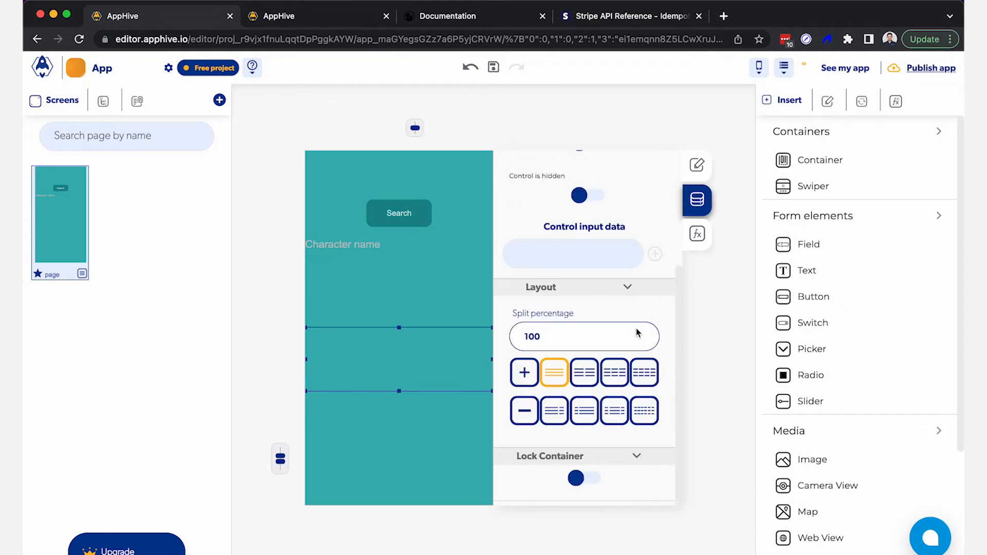
pyautogui.click(588, 376)
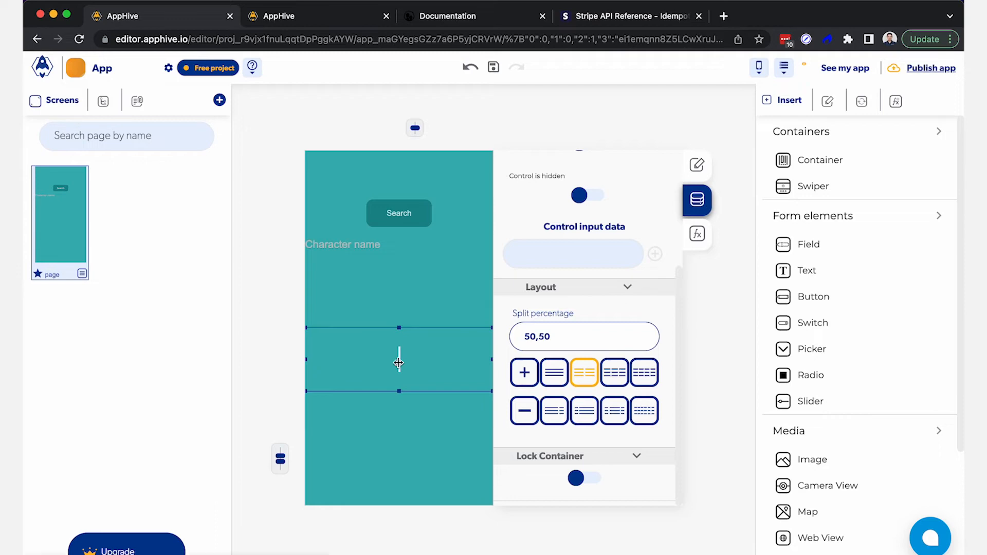
pyautogui.moveTo(399, 362); pyautogui.dragTo(374, 359)
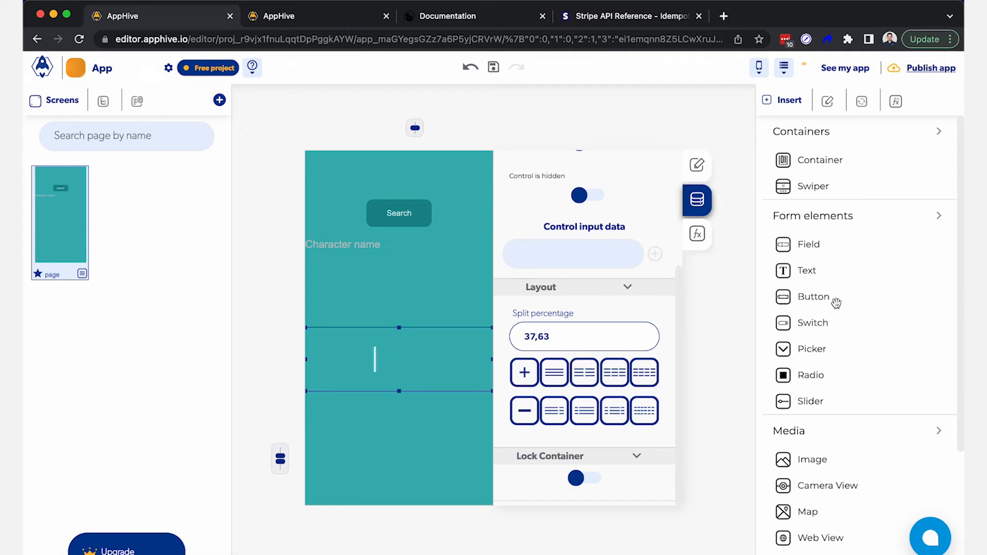
# Step: Check the character response fields in the API documentation and insert an Image in the inner container's narrow column, shrunk to fit
pyautogui.click(451, 13)
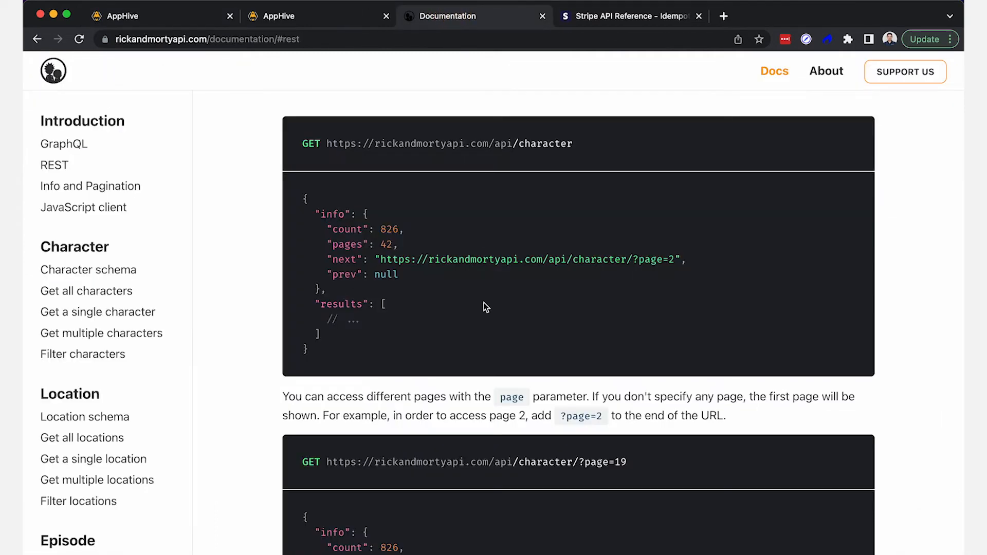
pyautogui.scroll(1, 485, 307)
pyautogui.scroll(-6, 485, 306)
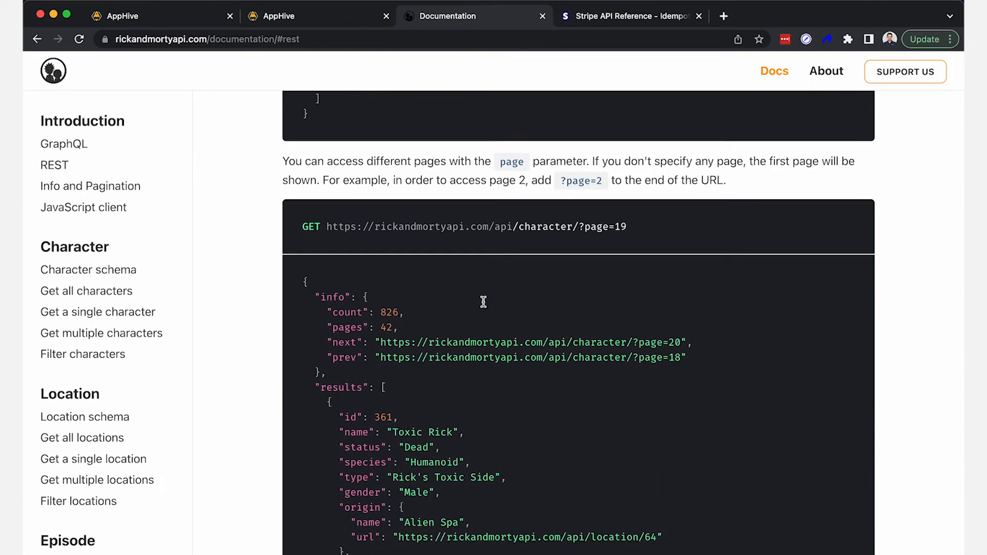
pyautogui.scroll(-4, 484, 301)
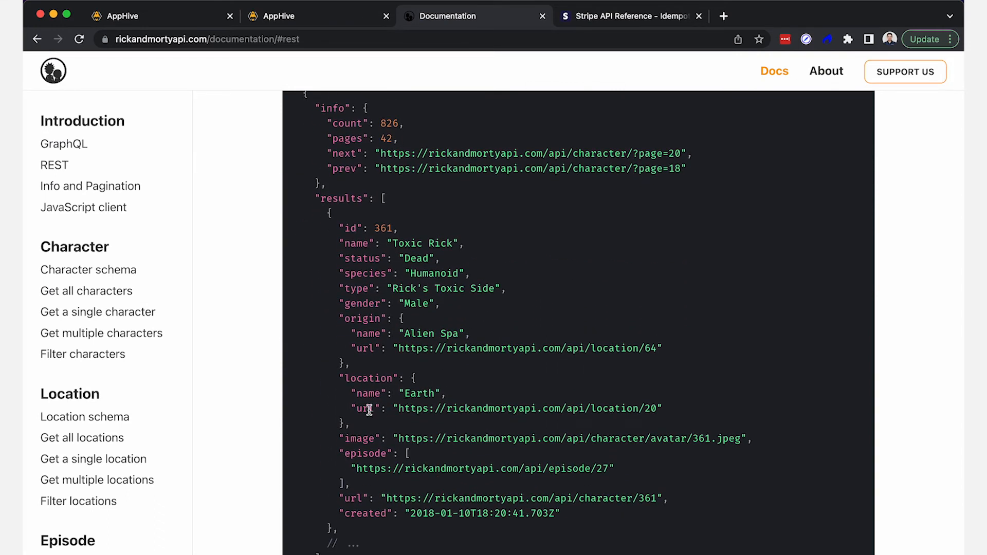
pyautogui.moveTo(394, 437); pyautogui.dragTo(487, 438)
pyautogui.click(189, 23)
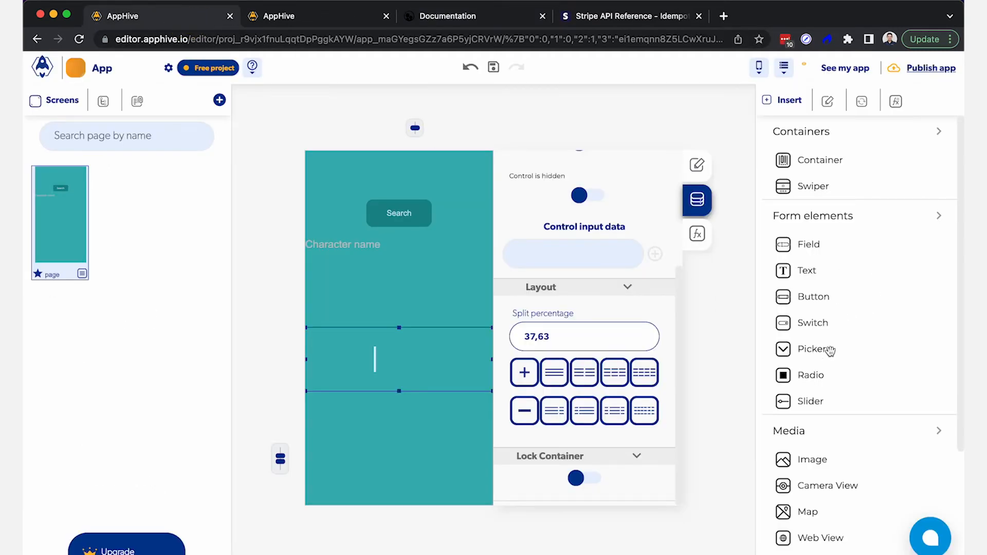
pyautogui.moveTo(827, 462); pyautogui.dragTo(333, 363)
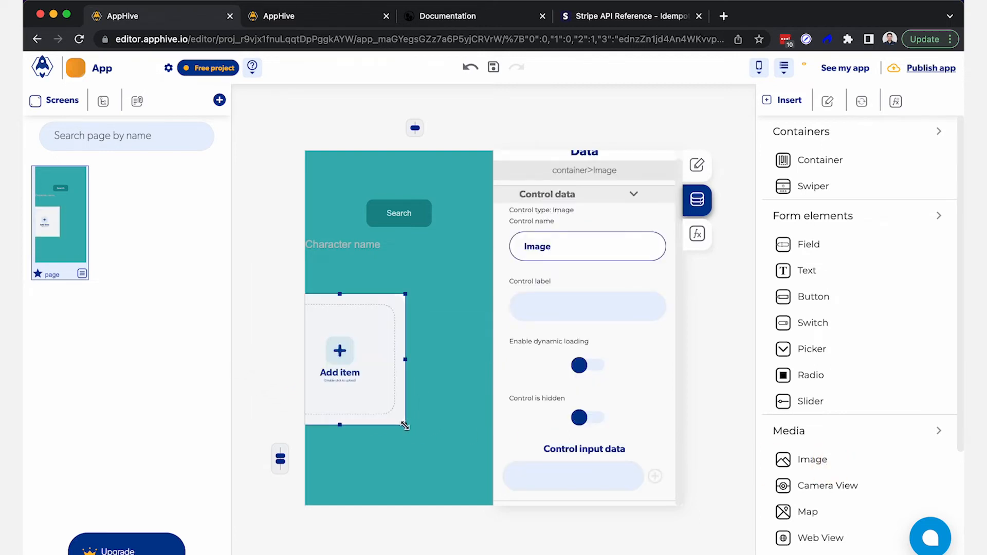
pyautogui.moveTo(405, 426); pyautogui.dragTo(316, 334)
# Step: Insert a Text element reading "Name" in the inner container's wide column and reduce its height to one line
pyautogui.click(385, 375)
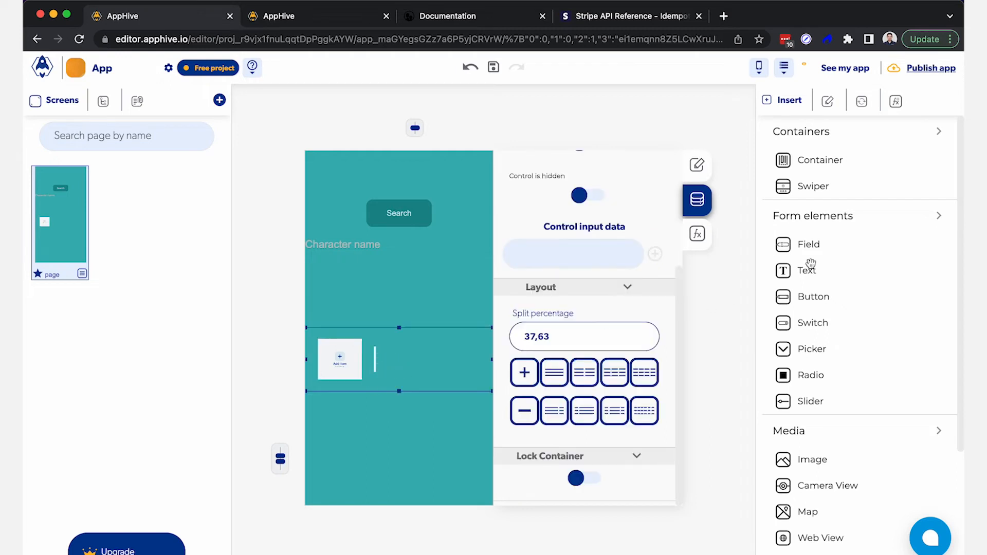
pyautogui.moveTo(824, 270); pyautogui.dragTo(802, 277)
pyautogui.click(405, 356)
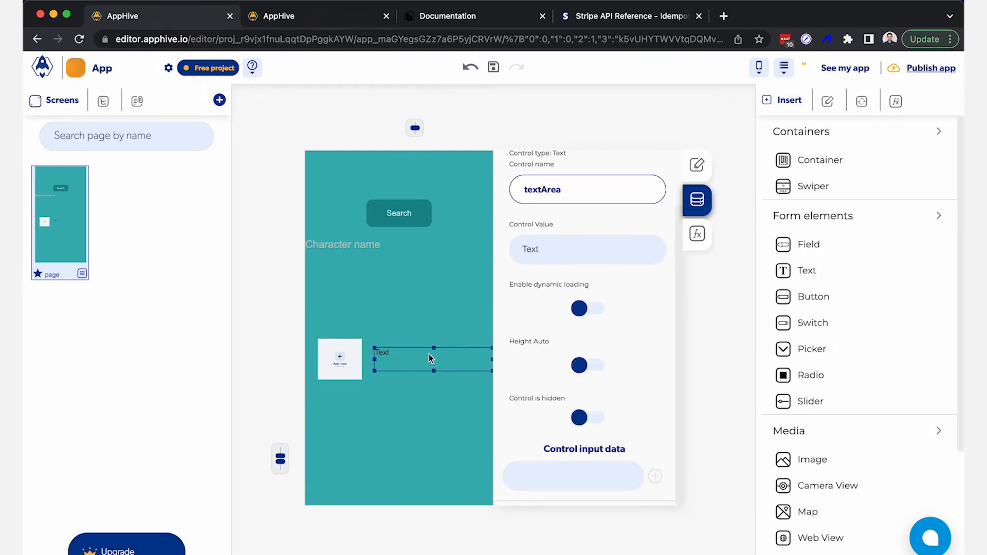
pyautogui.write('Name')
pyautogui.click(433, 366)
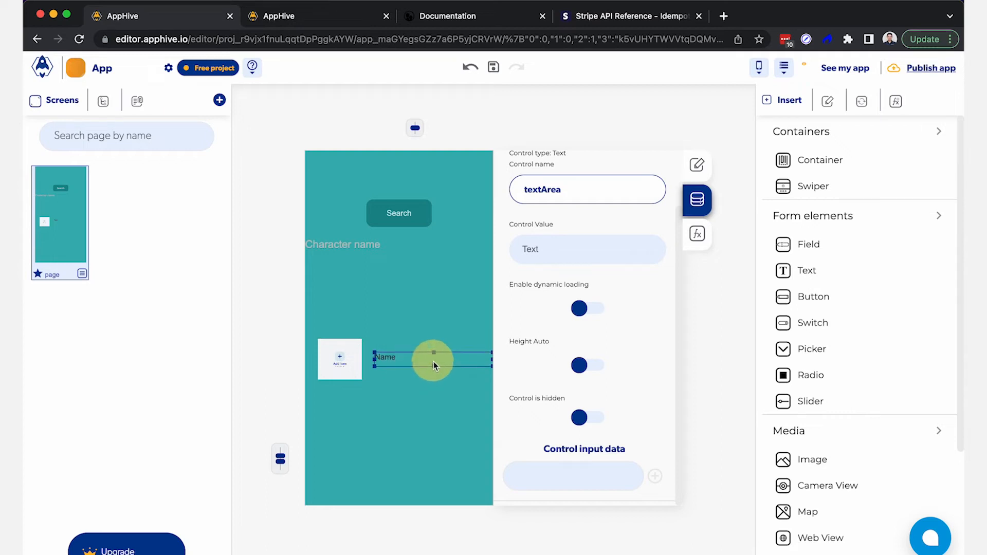
# Step: Add a second Text under Name, label it "species" after the API documentation's field, and reduce its height to one line
pyautogui.moveTo(823, 270); pyautogui.dragTo(437, 381)
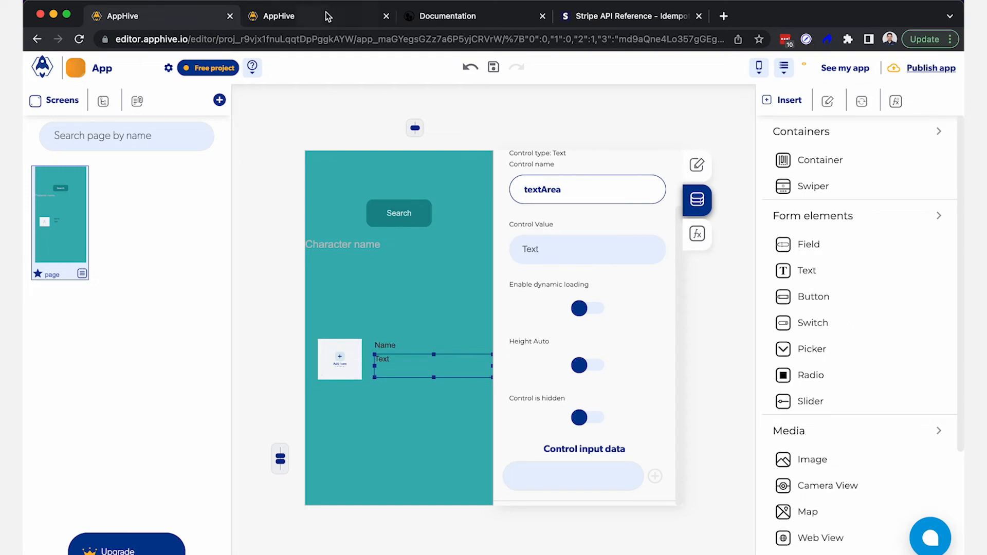
pyautogui.click(461, 20)
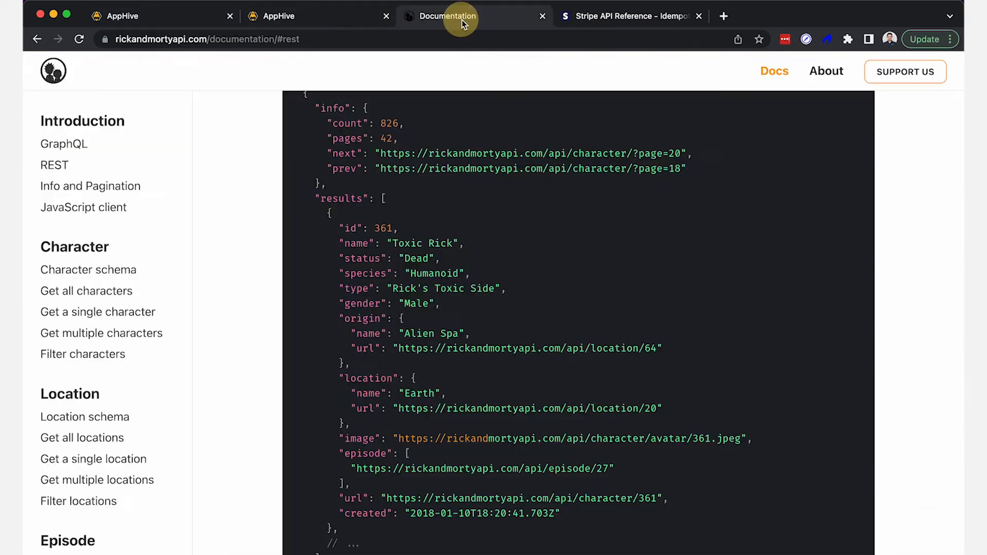
pyautogui.click(371, 275)
pyautogui.click(188, 17)
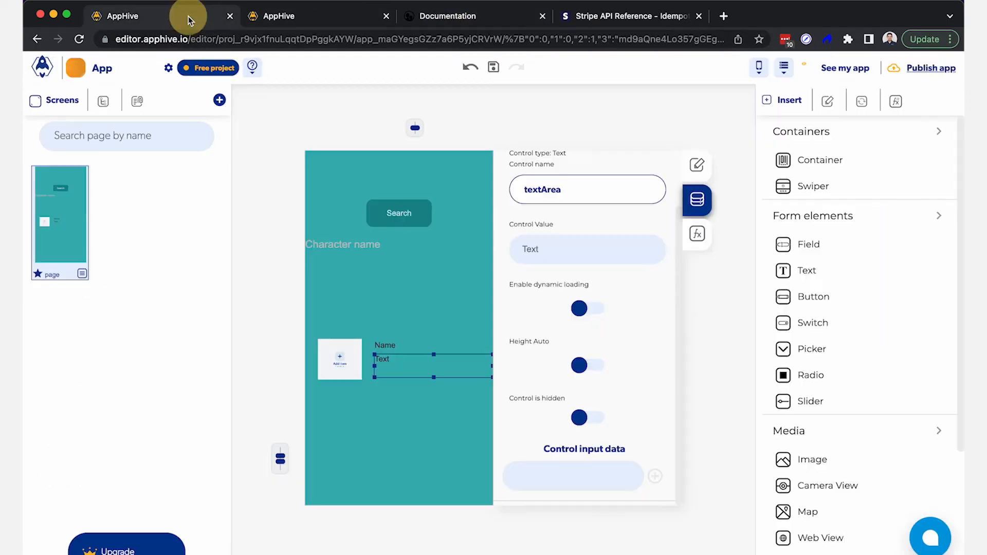
pyautogui.click(386, 368)
pyautogui.write('species')
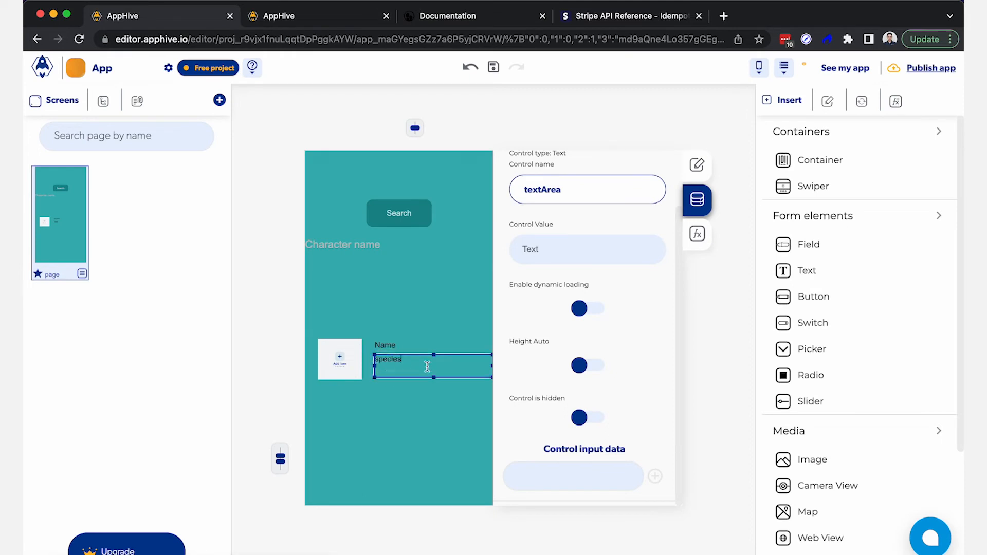
pyautogui.moveTo(433, 377); pyautogui.dragTo(433, 367)
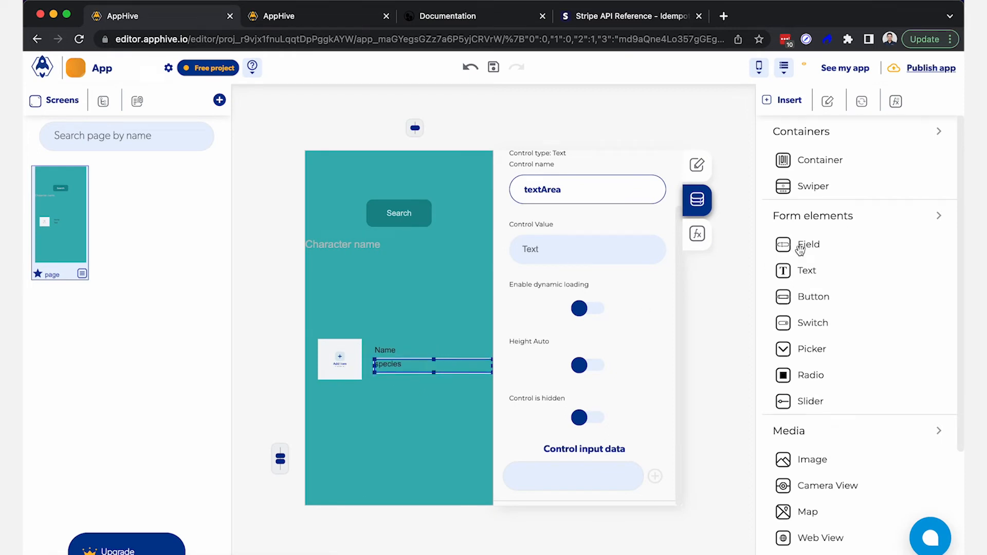
# Step: Add a third Text under species, label it "gender" after the API documentation's field, and reduce its height to one line
pyautogui.moveTo(783, 270); pyautogui.dragTo(439, 384)
pyautogui.click(251, 23)
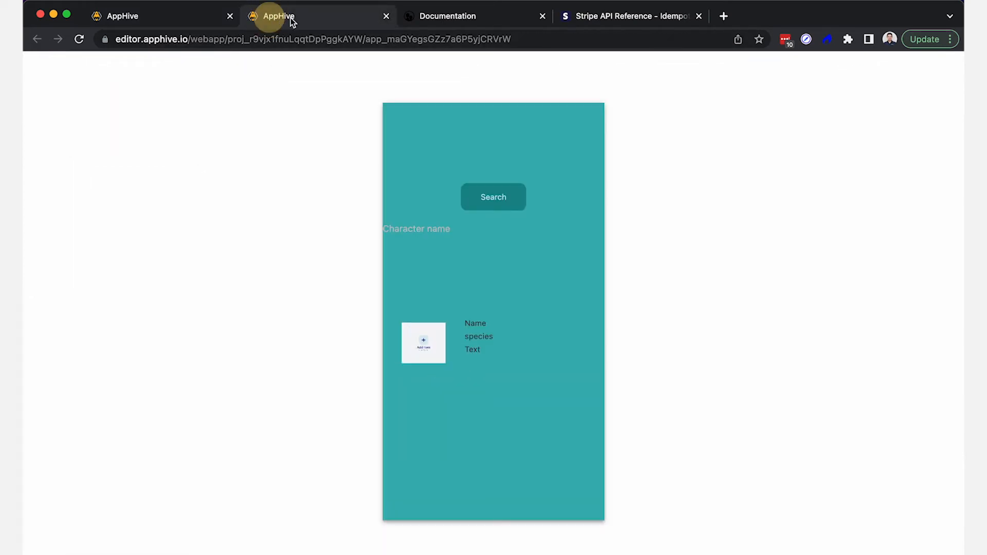
pyautogui.click(446, 15)
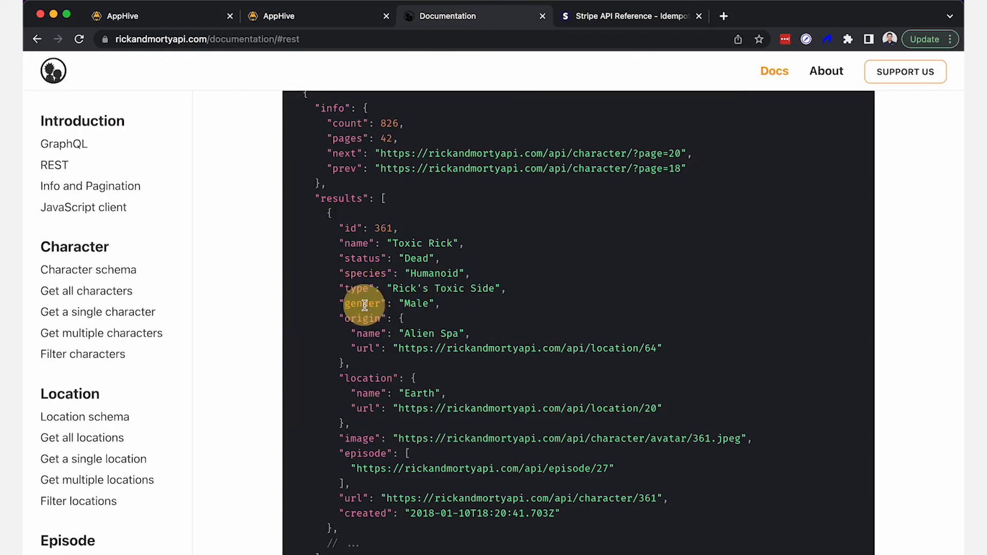
pyautogui.click(132, 12)
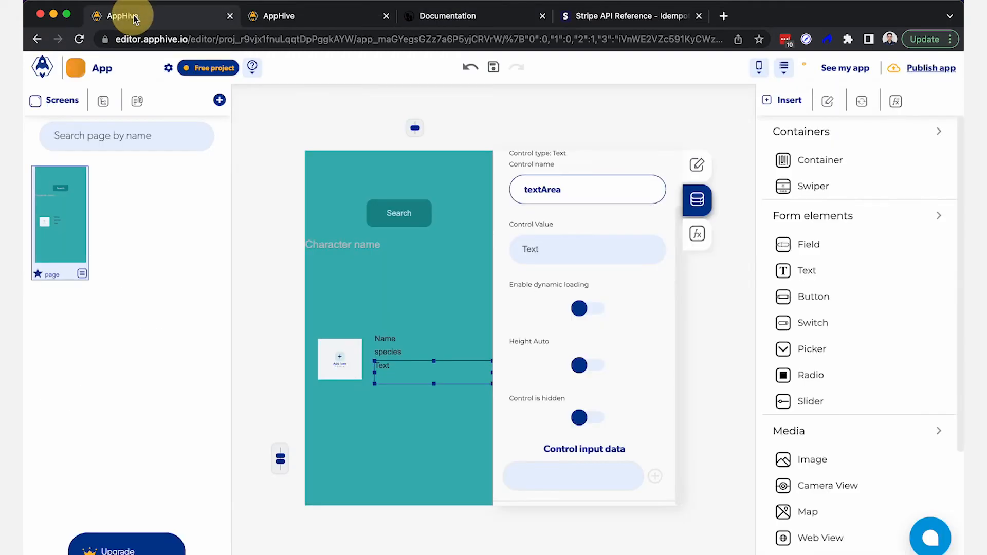
pyautogui.doubleClick(397, 367)
pyautogui.write('gender')
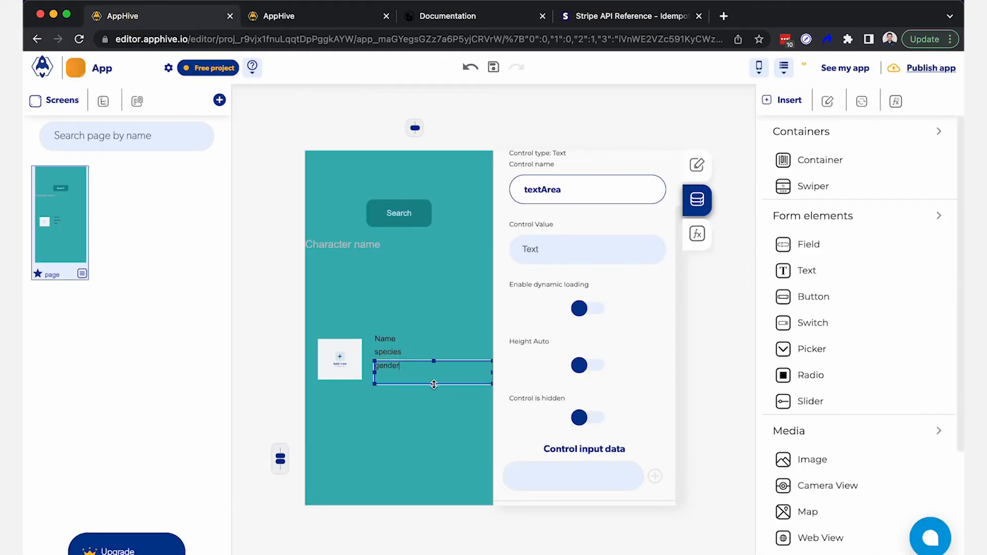
pyautogui.moveTo(433, 385); pyautogui.dragTo(432, 375)
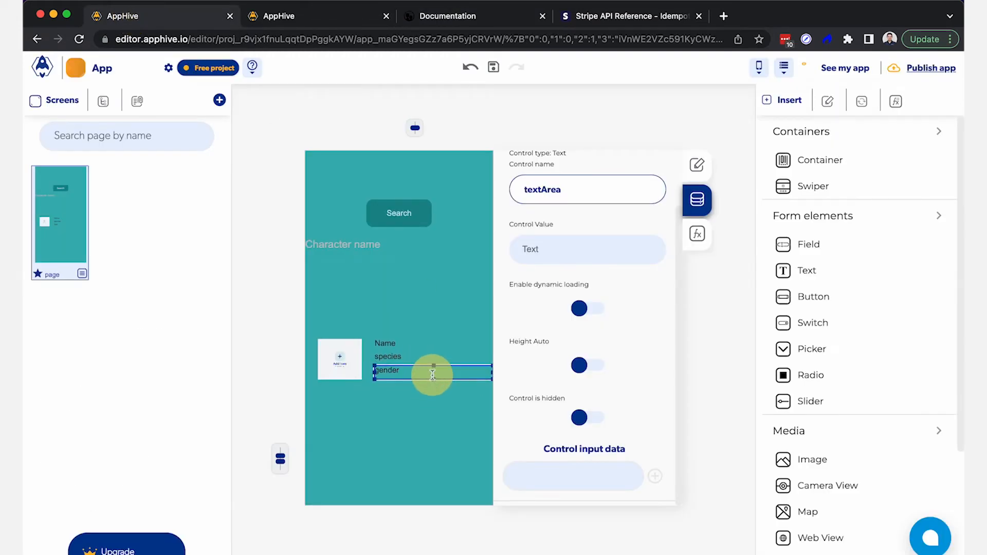
# Step: Make the Name text in the result row bold with a font size of 17
pyautogui.click(370, 373)
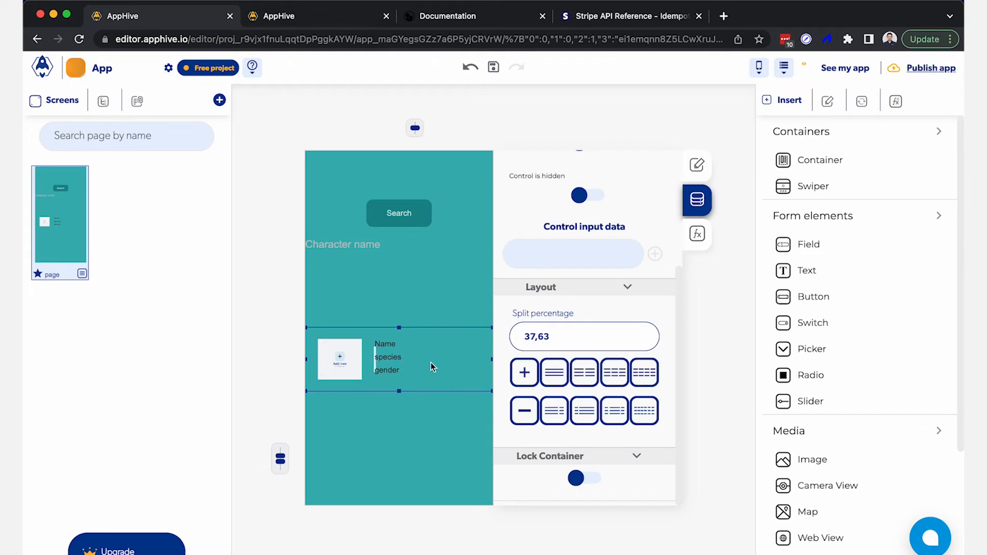
pyautogui.click(398, 344)
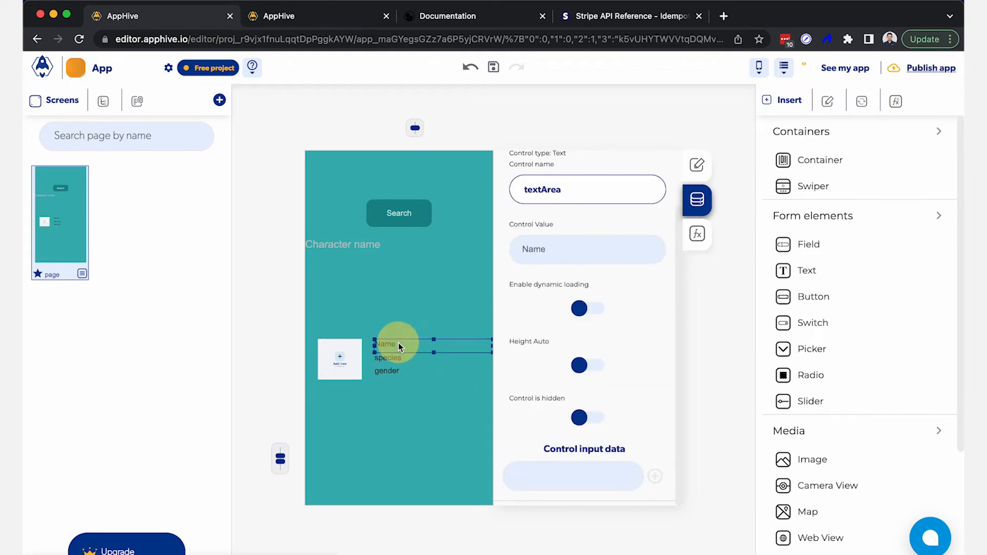
pyautogui.click(696, 166)
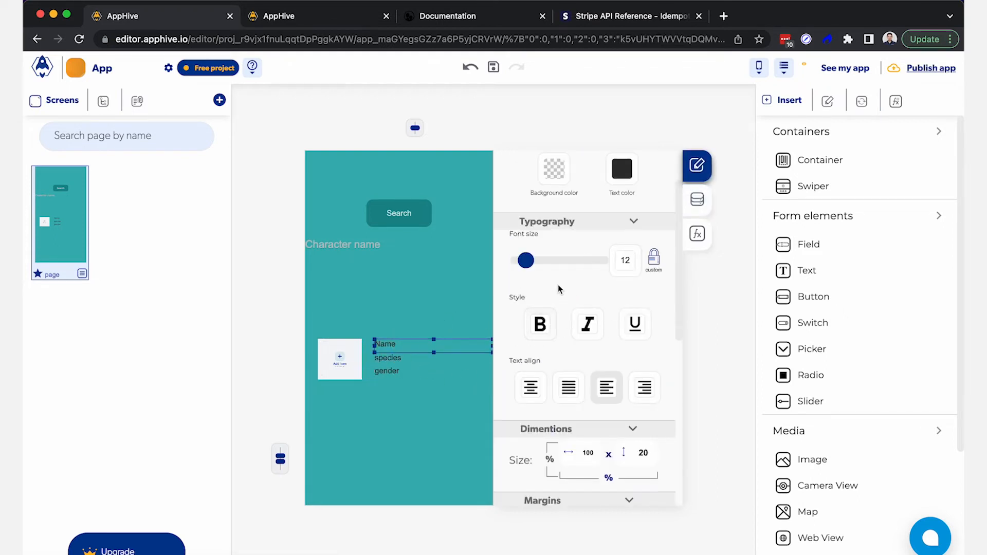
pyautogui.scroll(2, 560, 288)
pyautogui.moveTo(525, 323)
pyautogui.mouseDown()
pyautogui.moveTo(540, 326)
pyautogui.moveTo(532, 324)
pyautogui.mouseUp()
pyautogui.click(539, 387)
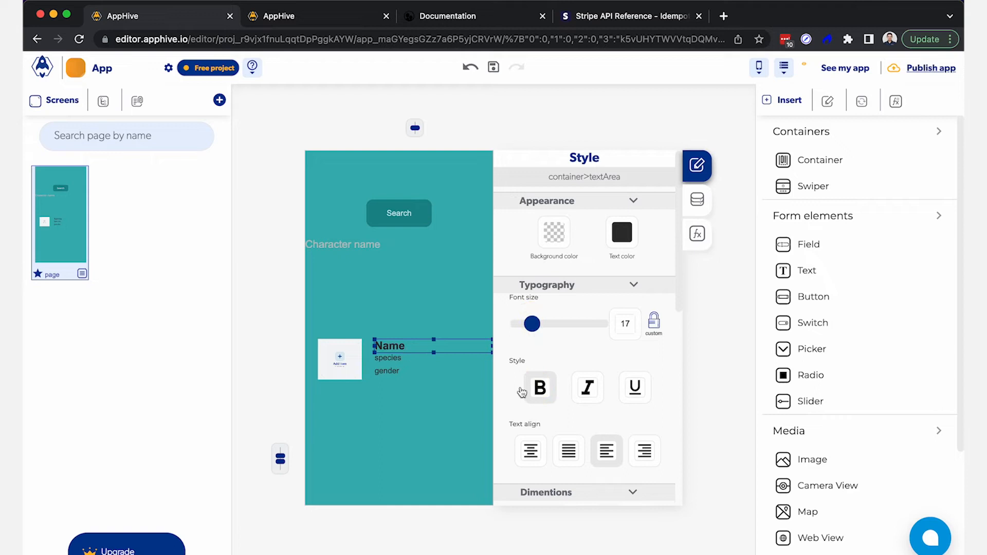
pyautogui.click(402, 395)
pyautogui.click(366, 385)
pyautogui.click(375, 426)
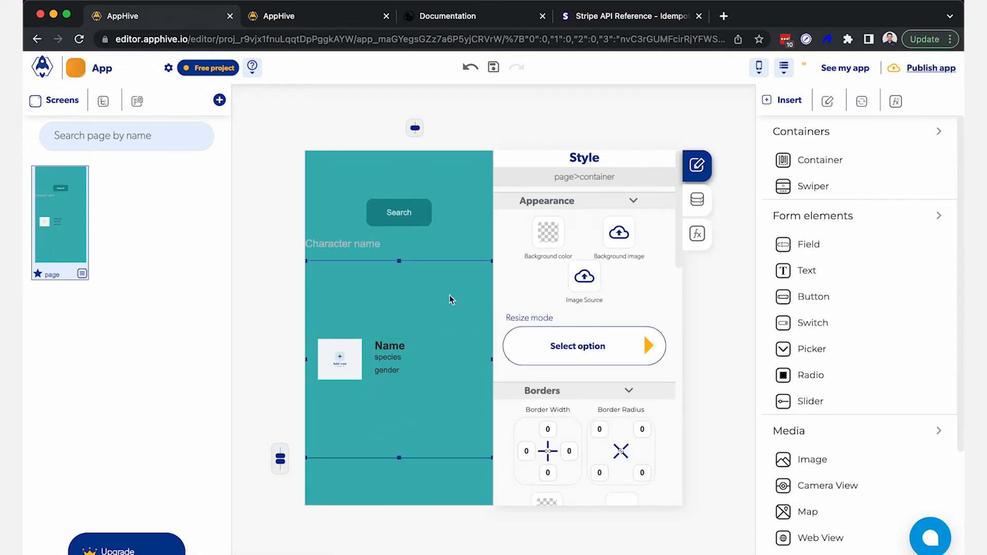
pyautogui.click(370, 386)
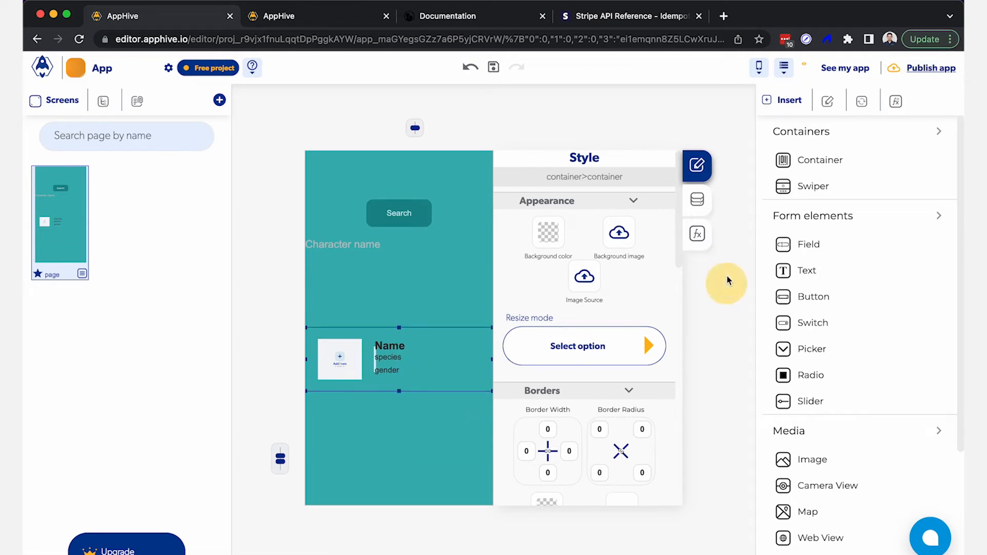
# Step: Add an "Add collections to UI" function to the Success callback of the Search button's Characters API call
pyautogui.click(736, 237)
pyautogui.click(697, 234)
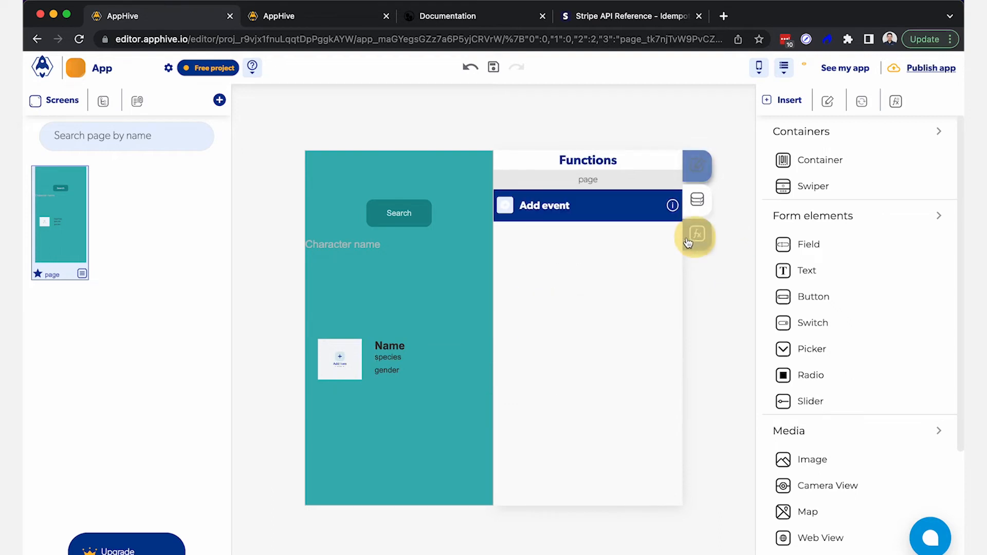
pyautogui.click(398, 215)
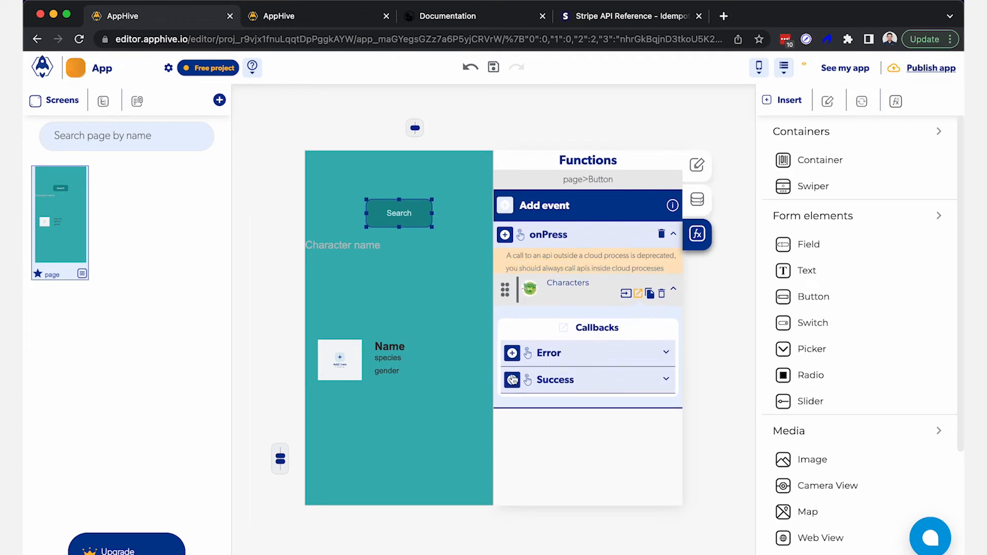
pyautogui.click(513, 379)
pyautogui.click(513, 327)
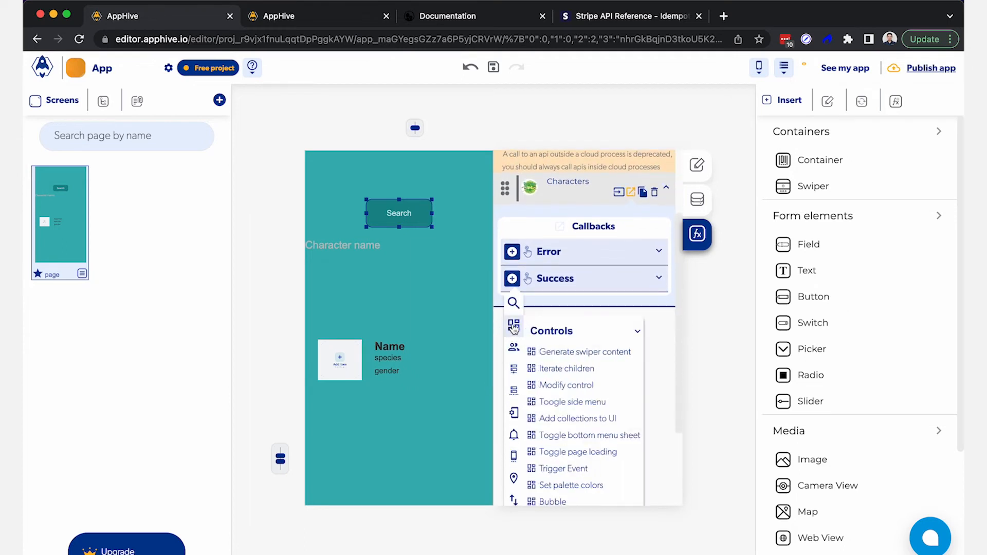
pyautogui.click(583, 419)
pyautogui.scroll(-2, 596, 367)
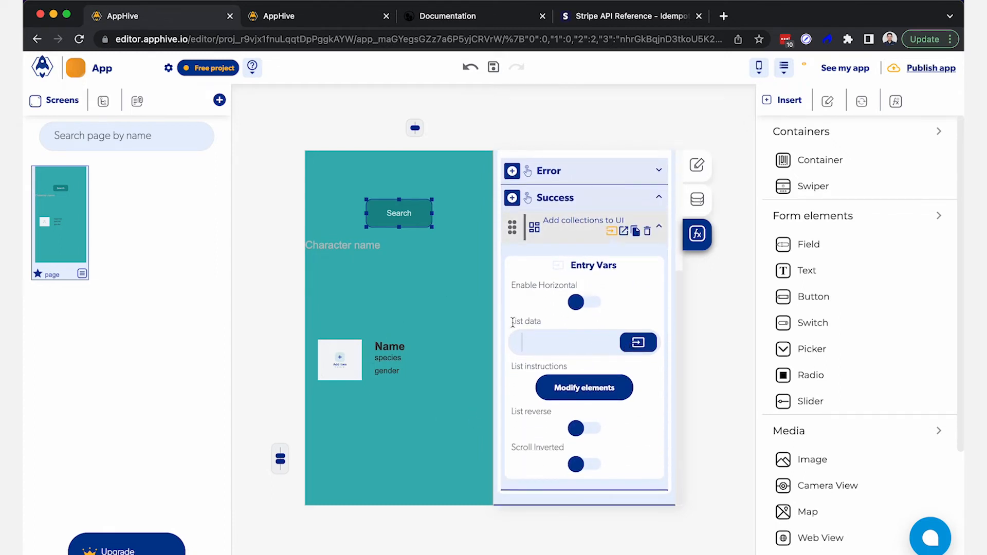
# Step: Set the collection function's list data to the previous Characters output with the attribute "data"
pyautogui.moveTo(512, 322); pyautogui.dragTo(546, 323)
pyautogui.scroll(3, 586, 328)
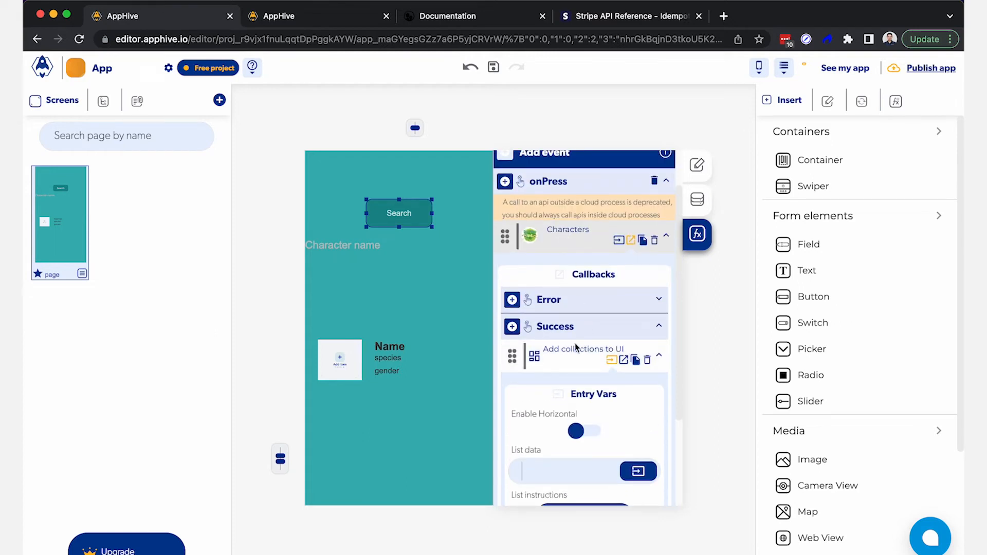
pyautogui.scroll(-3, 574, 344)
pyautogui.click(635, 342)
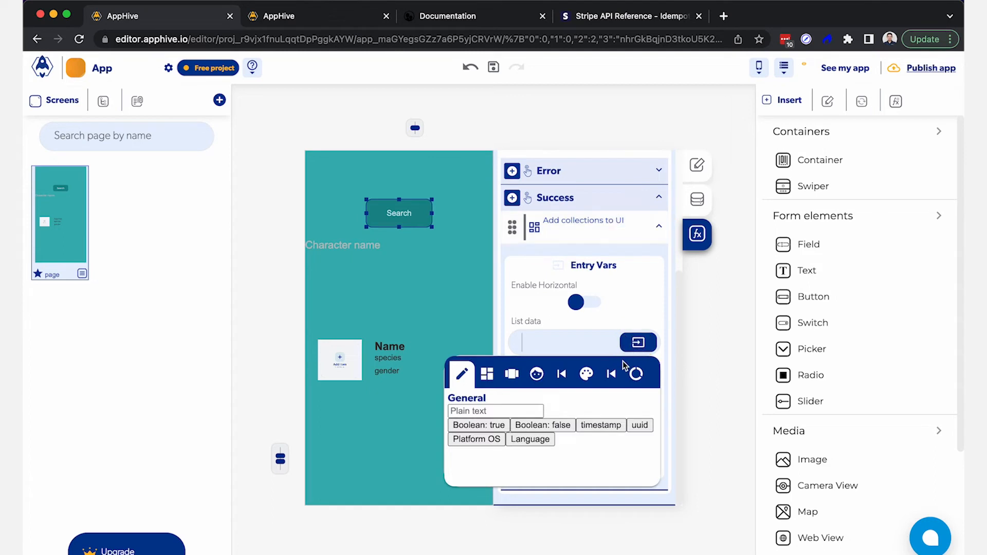
pyautogui.click(611, 374)
pyautogui.click(546, 420)
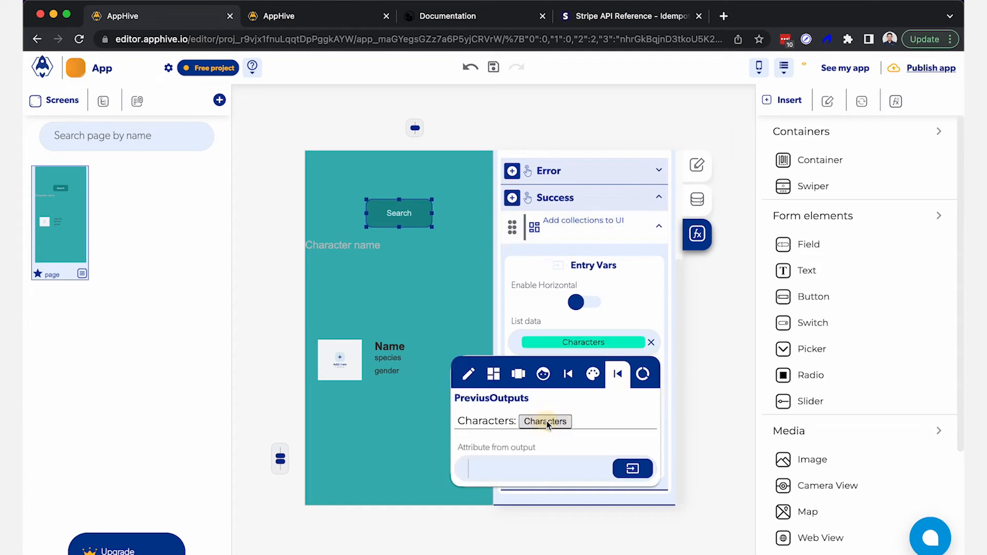
pyautogui.click(531, 465)
pyautogui.write('data')
pyautogui.press('Return')
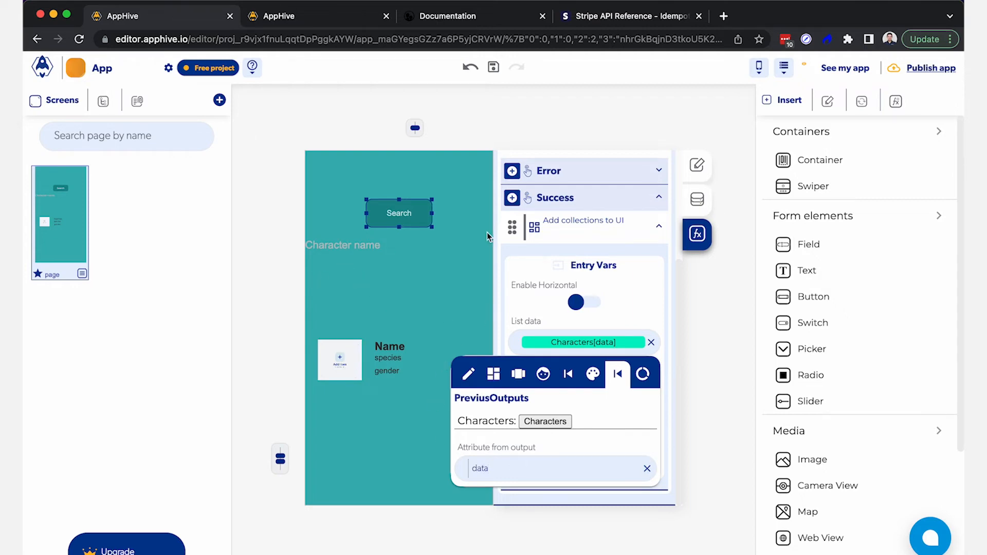
# Step: Look up the results key in the API documentation and extend the Characters output attribute to "data.results"
pyautogui.click(429, 23)
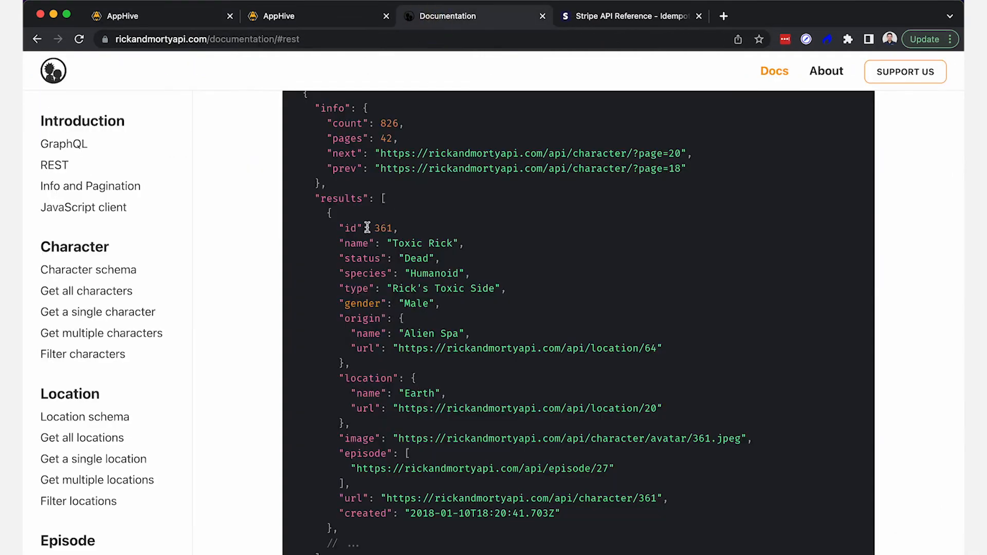
pyautogui.scroll(1, 356, 213)
pyautogui.click(340, 223)
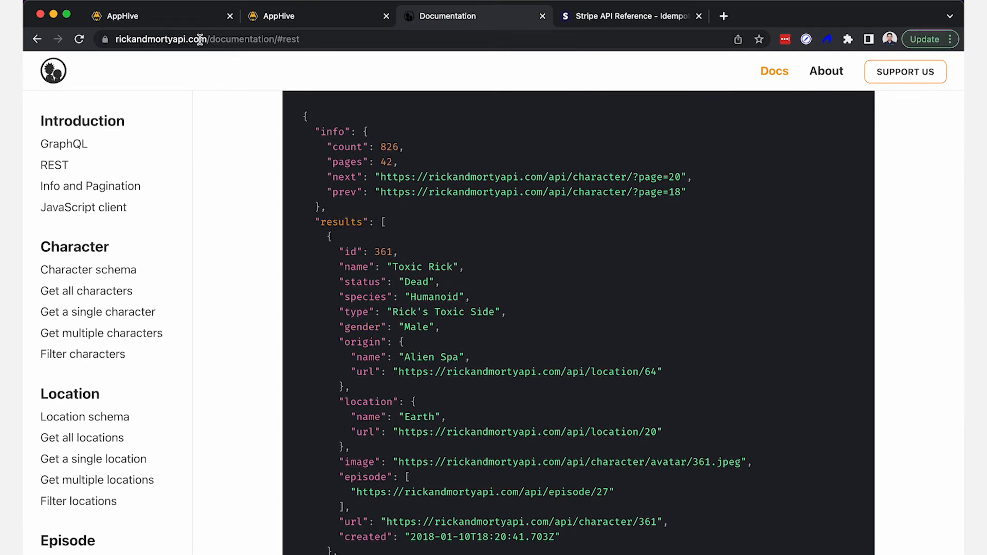
pyautogui.click(177, 21)
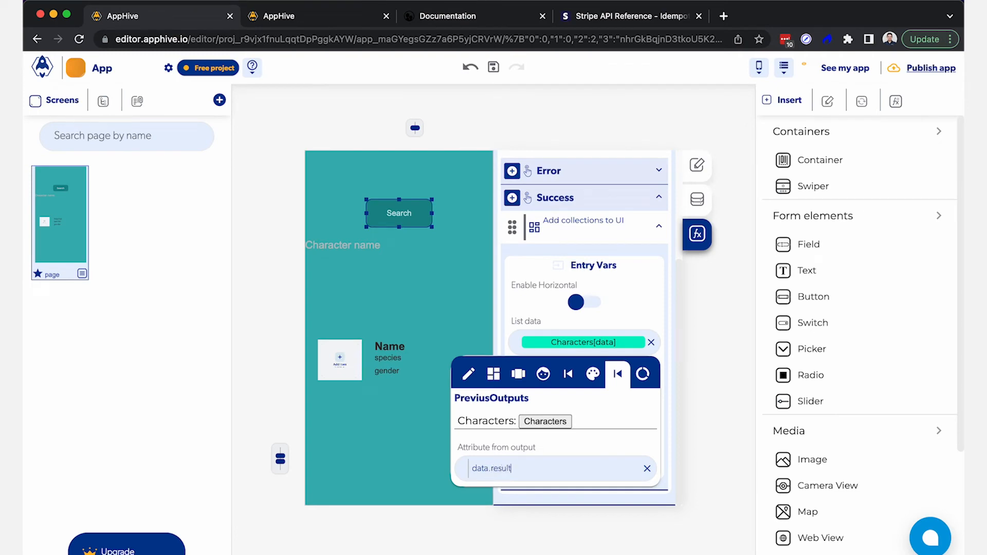
pyautogui.write('s')
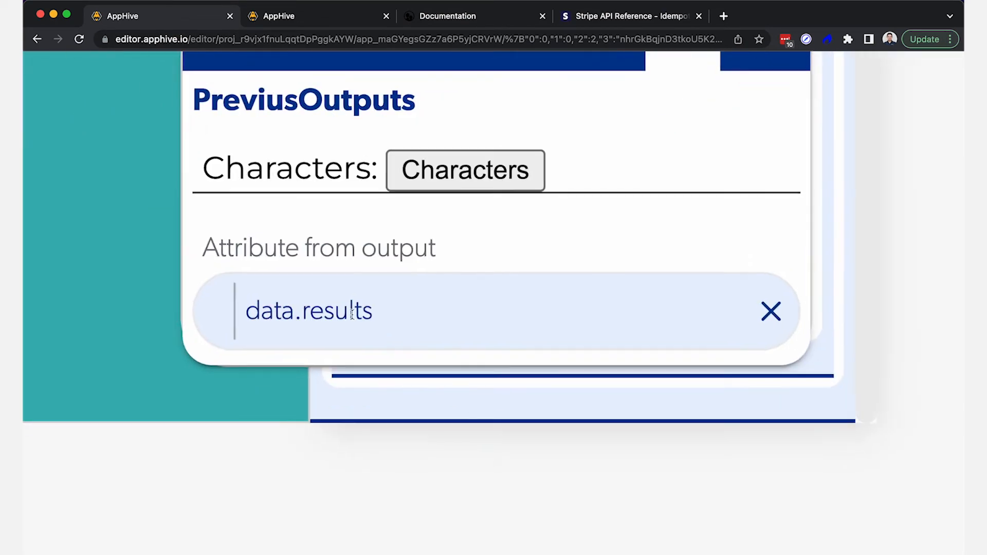
# Step: Compare the "results" attribute with the API documentation's example response, examining the results array and its character objects
pyautogui.doubleClick(351, 314)
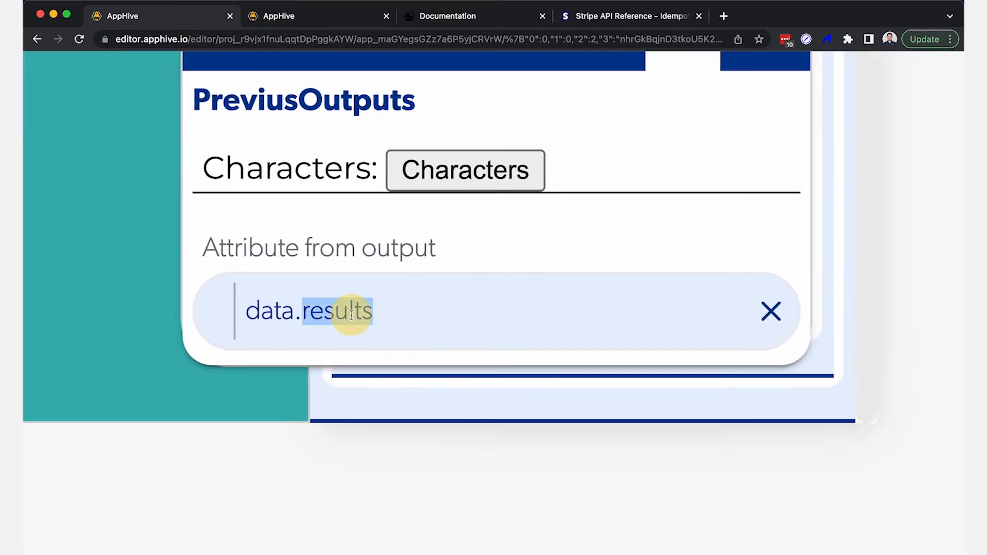
pyautogui.click(439, 17)
pyautogui.click(340, 220)
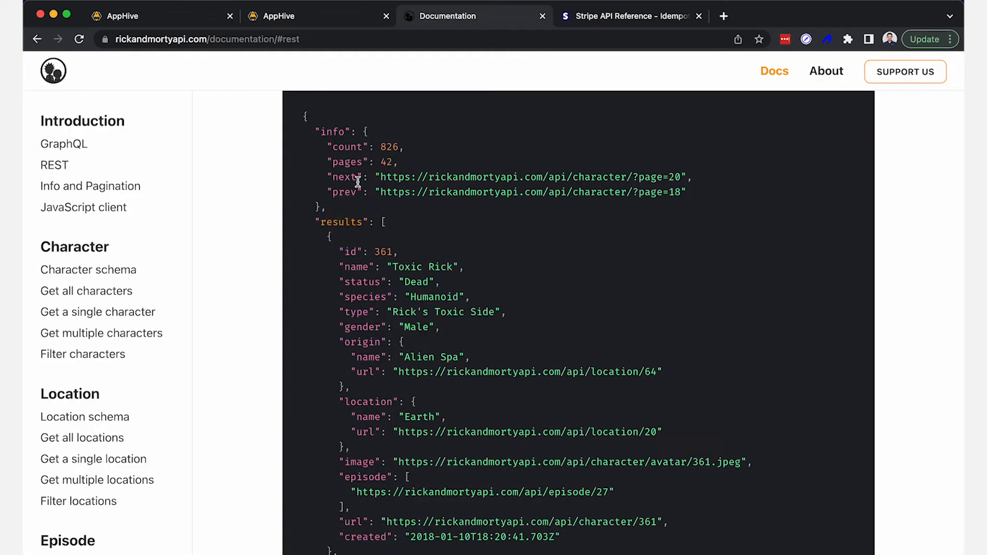
pyautogui.click(358, 256)
pyautogui.click(473, 448)
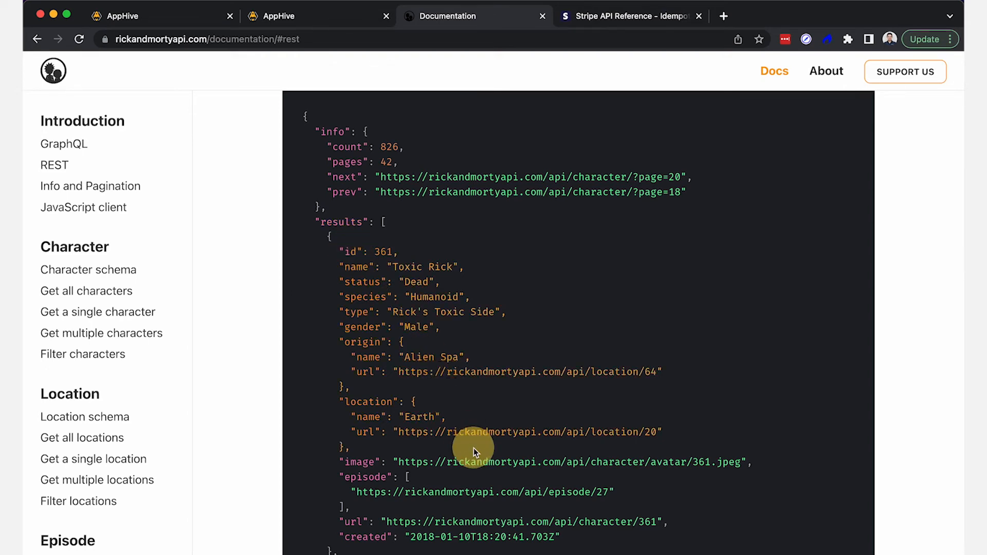
pyautogui.click(361, 216)
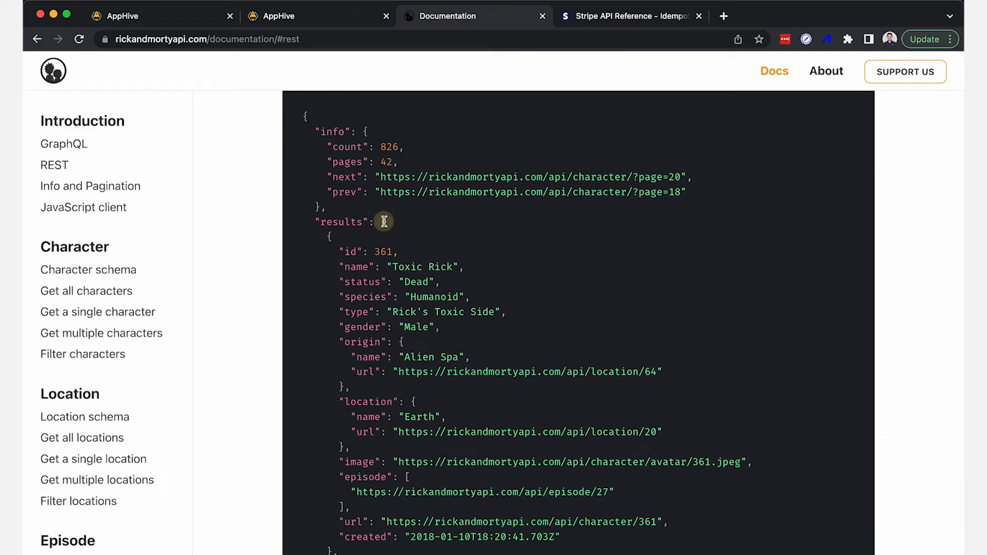
pyautogui.click(404, 284)
pyautogui.click(409, 320)
pyautogui.click(316, 132)
pyautogui.click(379, 132)
pyautogui.click(316, 221)
pyautogui.click(383, 221)
pyautogui.click(337, 237)
pyautogui.click(320, 222)
pyautogui.click(369, 222)
pyautogui.click(432, 452)
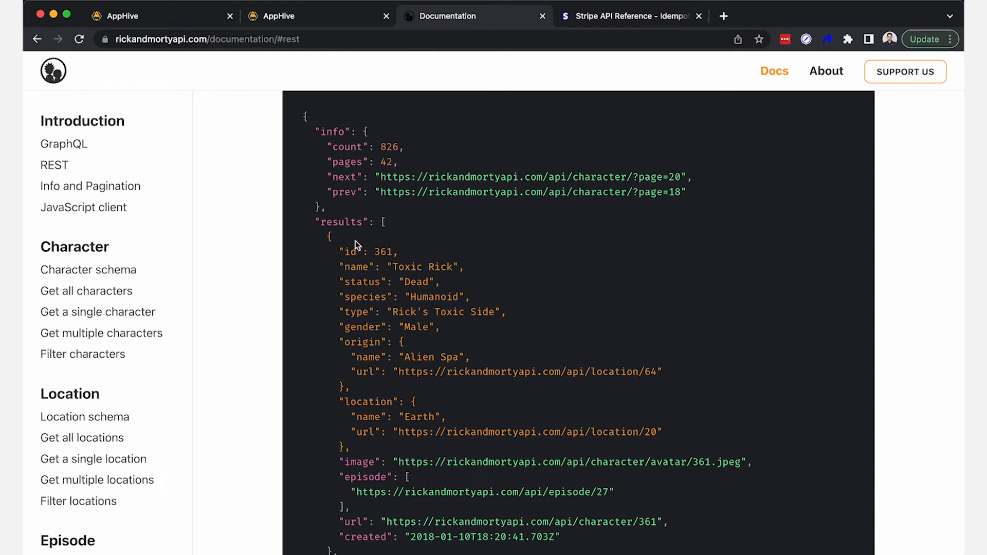
pyautogui.click(391, 225)
pyautogui.click(168, 15)
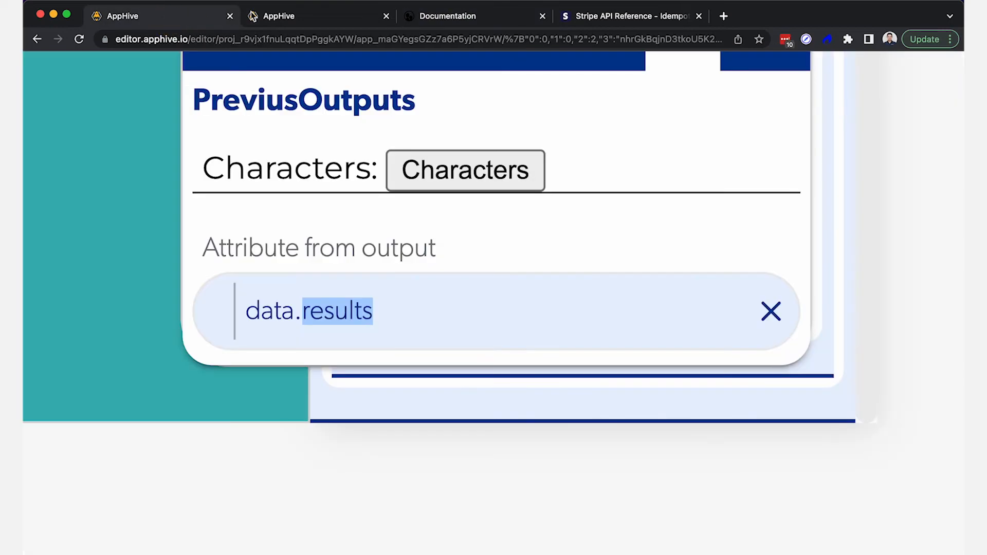
pyautogui.click(324, 205)
pyautogui.scroll(-5, 324, 205)
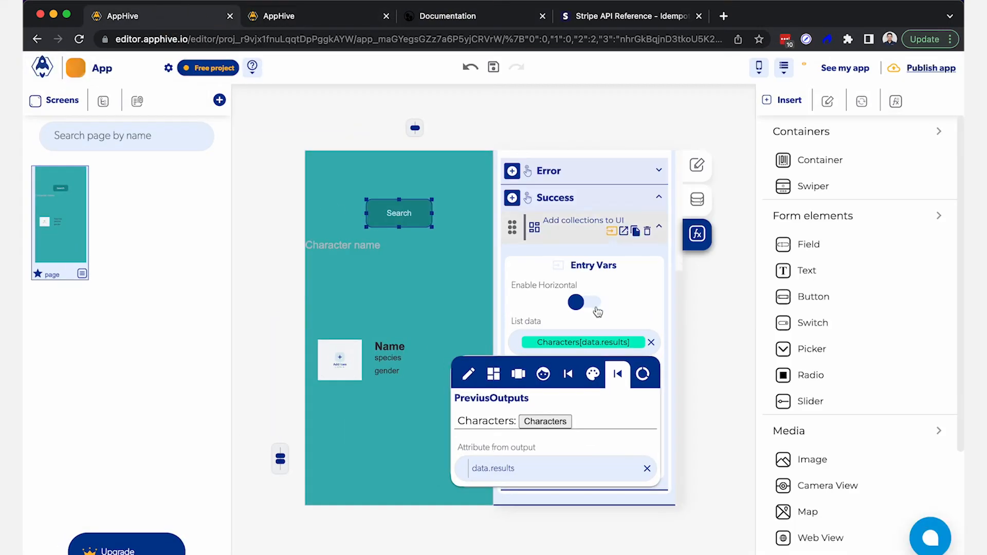
pyautogui.click(615, 351)
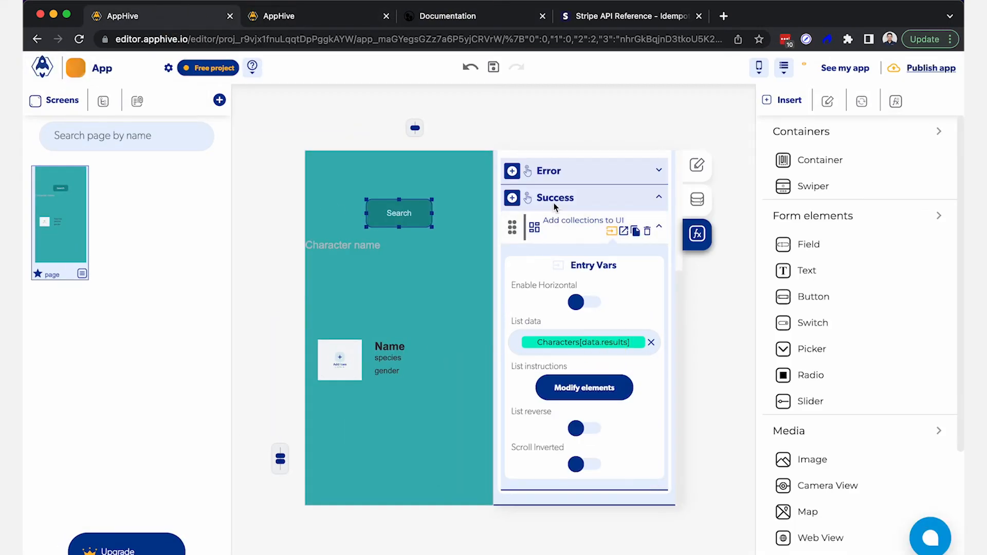
# Step: Open the collection function's list instructions, select the outer container around the result row as the list, and review its list settings
pyautogui.scroll(3, 550, 195)
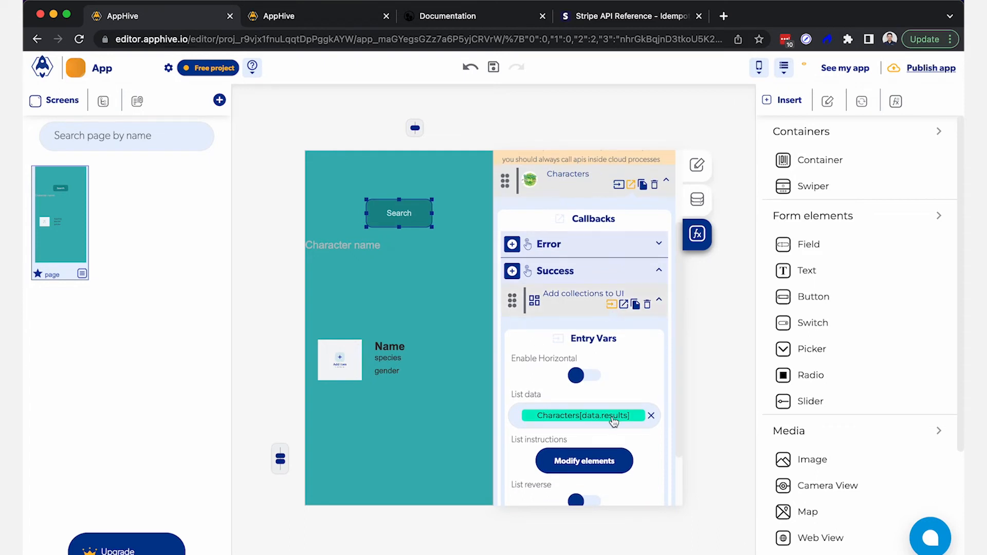
pyautogui.scroll(-1, 627, 423)
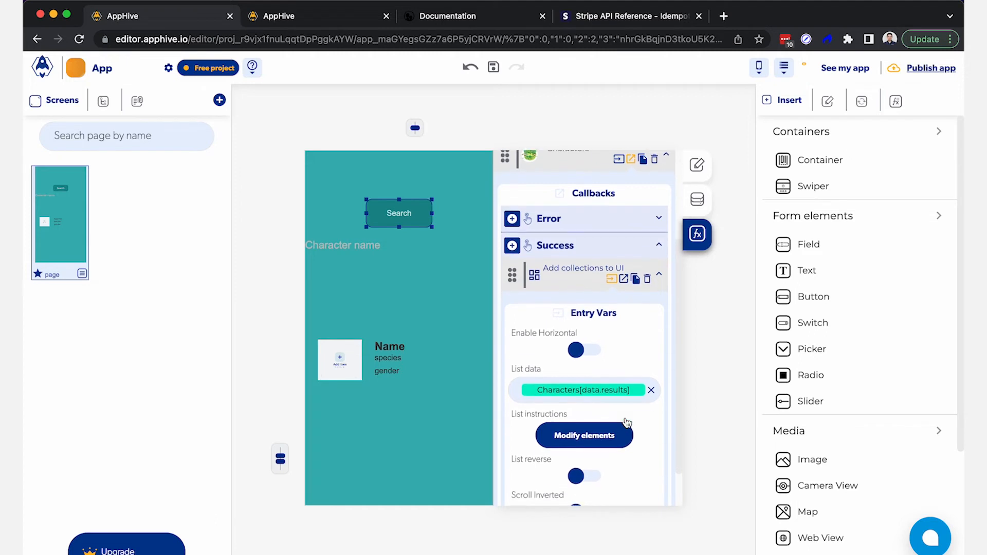
pyautogui.scroll(-2, 627, 423)
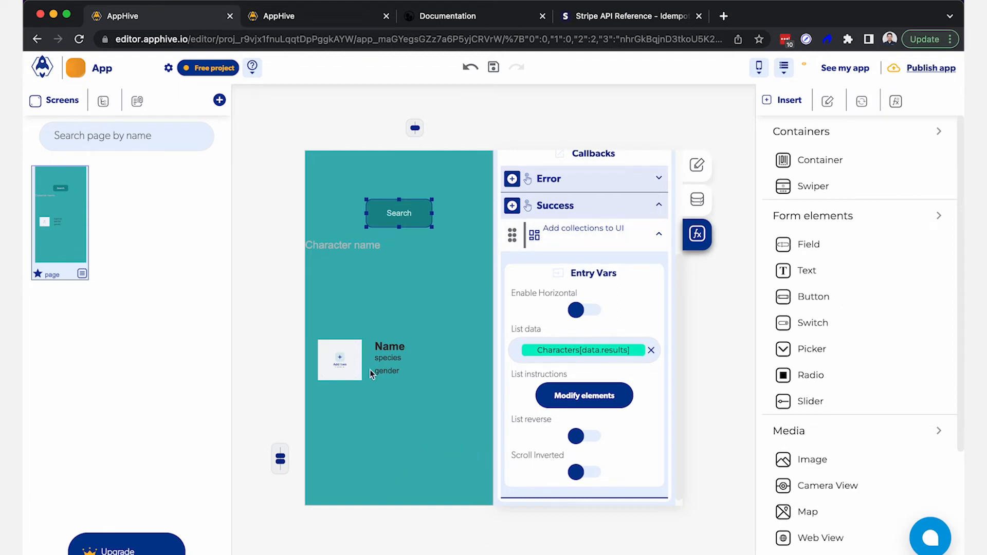
pyautogui.click(595, 405)
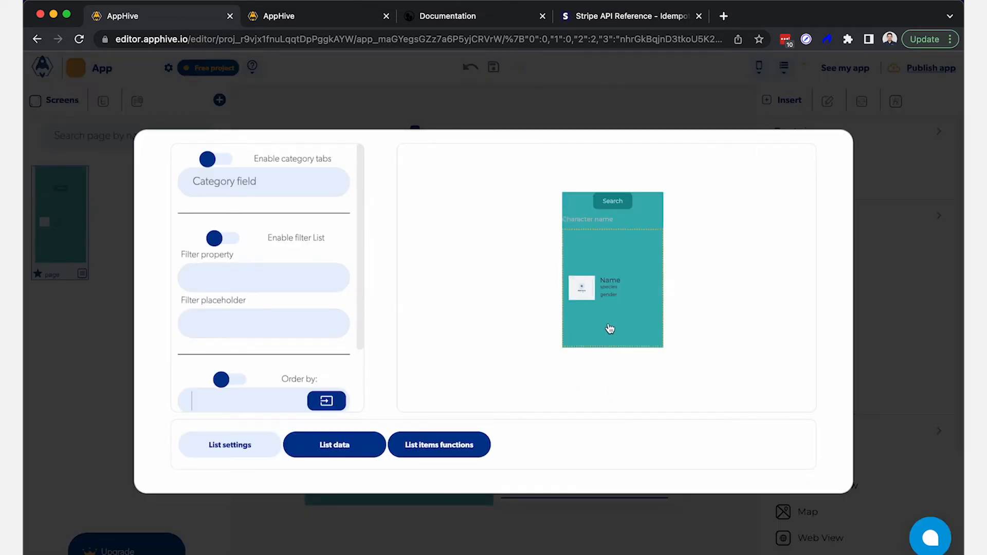
pyautogui.click(618, 258)
pyautogui.scroll(-2, 323, 249)
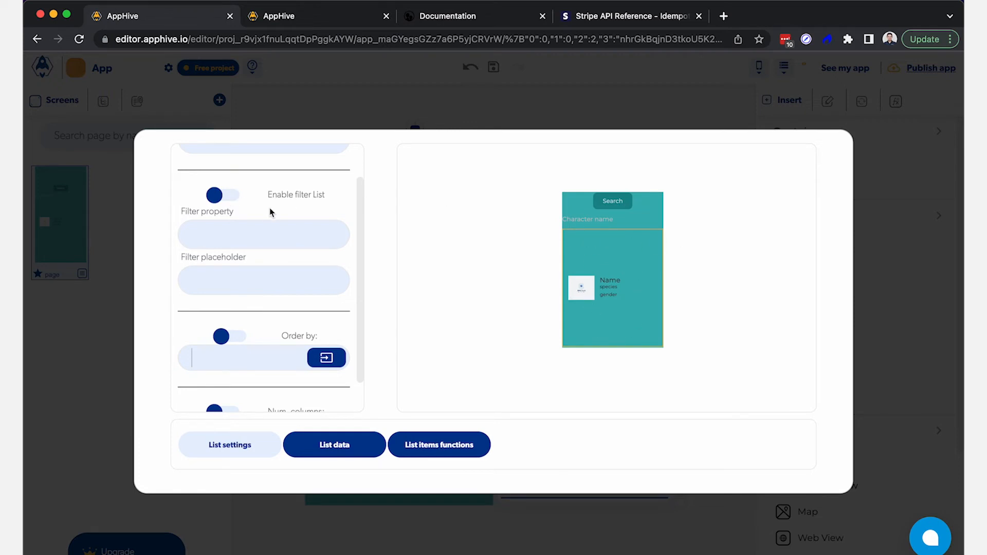
pyautogui.scroll(-2, 285, 282)
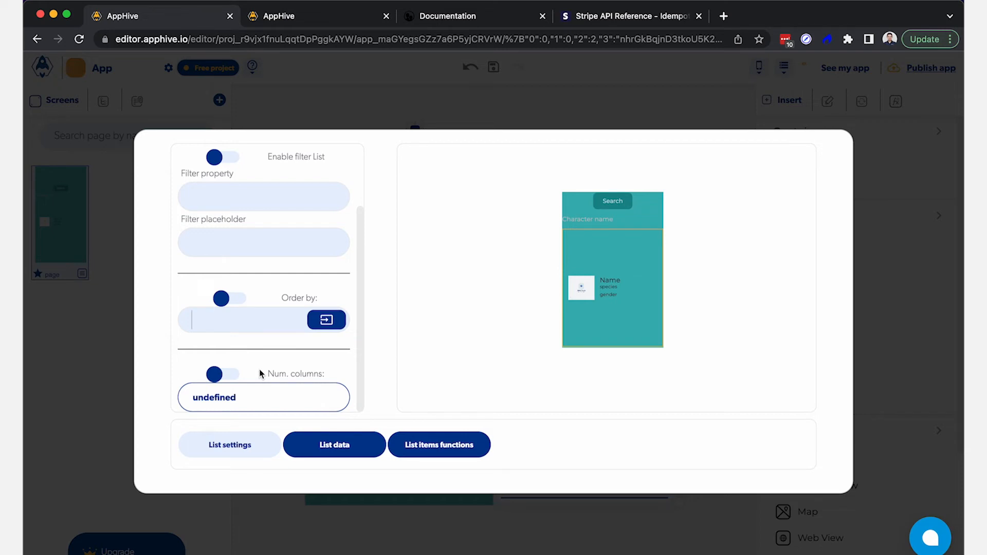
# Step: Open the list data for the result row and choose the list context as the source for the image control's src property
pyautogui.click(334, 448)
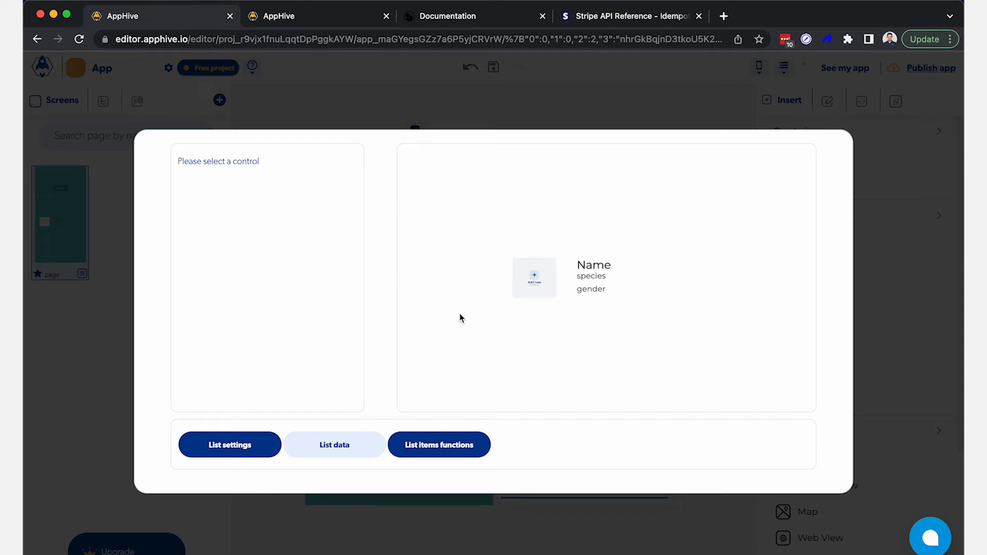
pyautogui.click(537, 280)
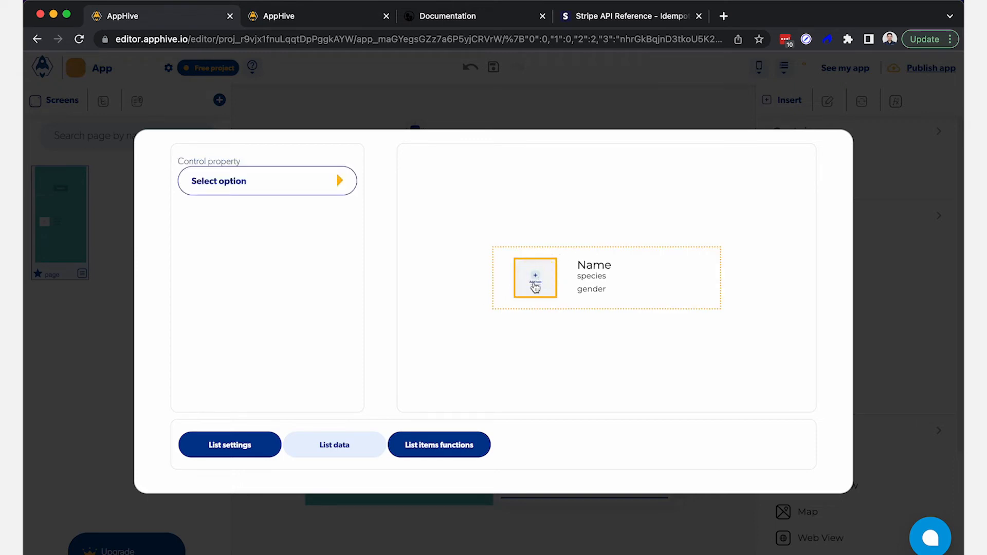
pyautogui.click(340, 181)
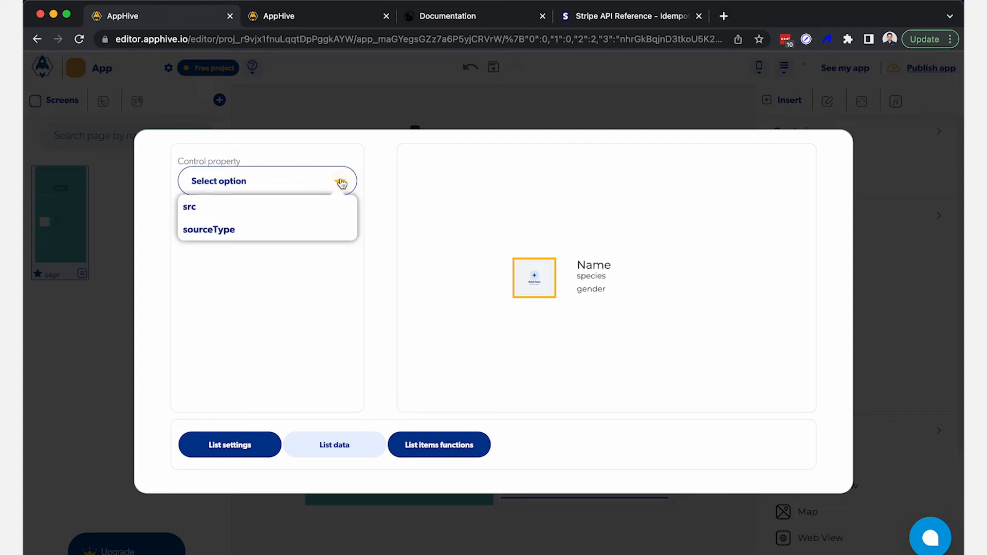
pyautogui.click(316, 205)
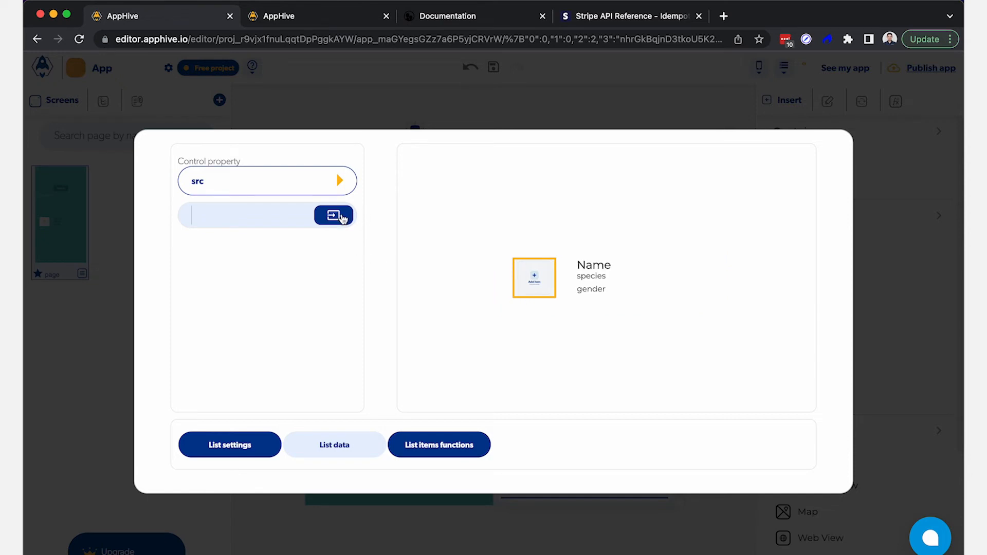
pyautogui.click(341, 216)
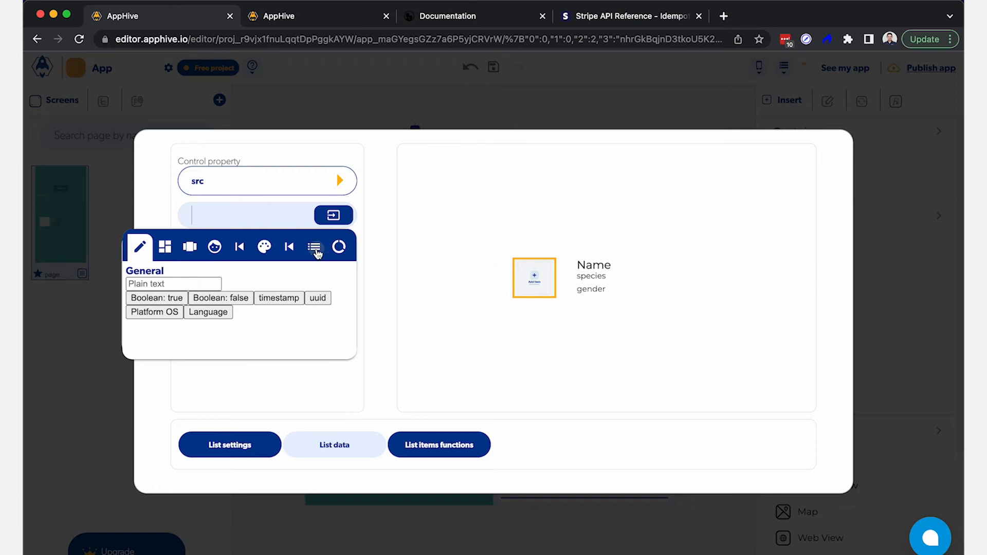
pyautogui.click(314, 249)
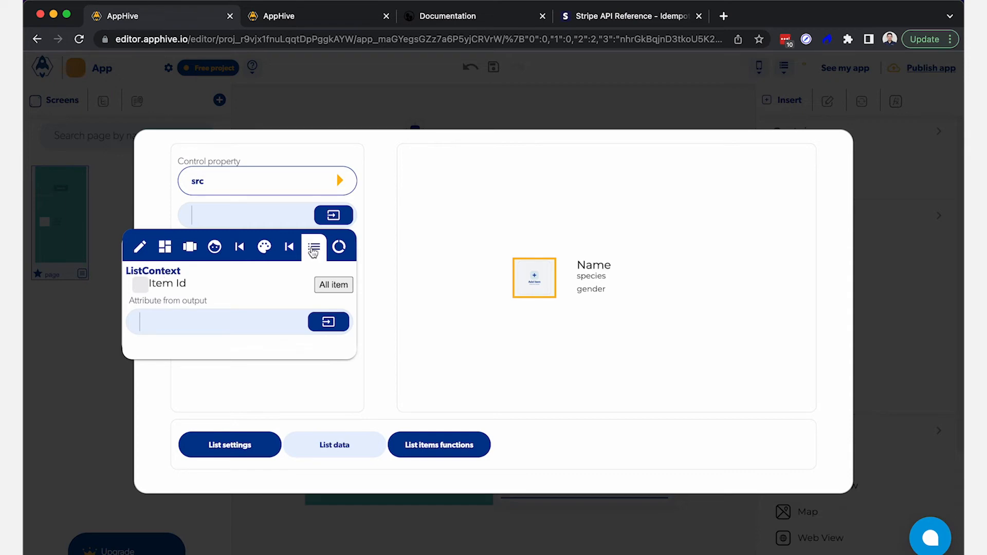
# Step: Look up the image key in the API documentation and set the image's src to the list context attribute "image"
pyautogui.click(420, 19)
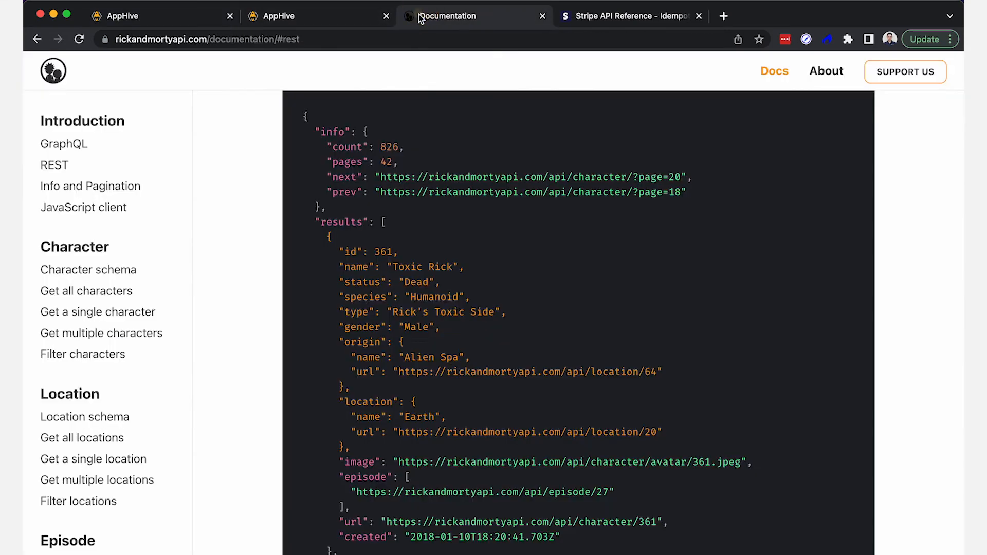
pyautogui.scroll(-3, 441, 409)
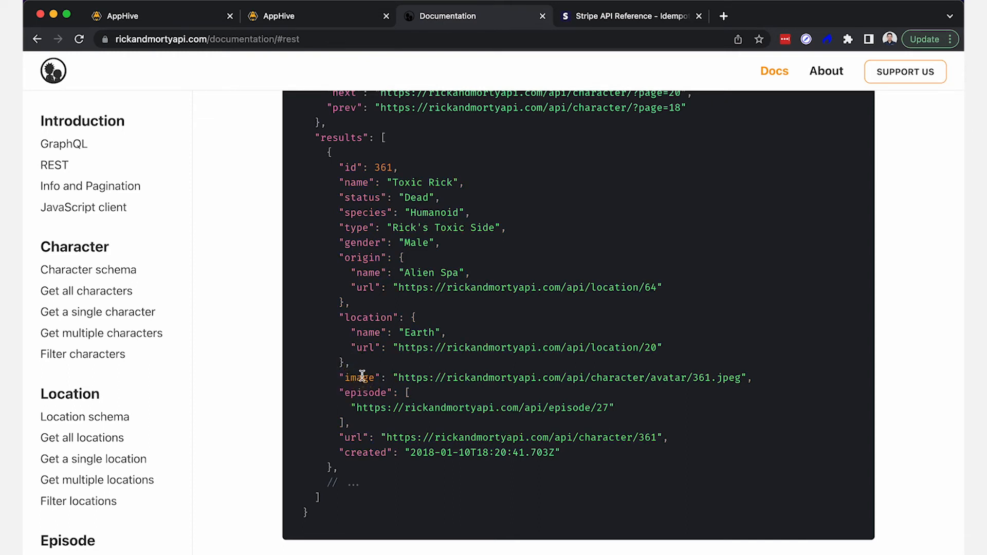
pyautogui.click(158, 16)
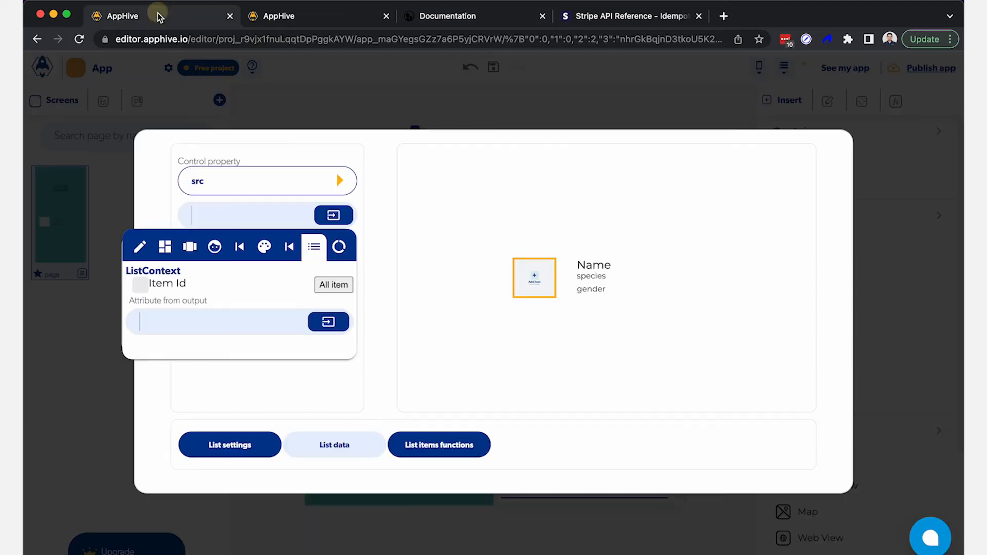
pyautogui.click(201, 322)
pyautogui.write('image')
pyautogui.press('Return')
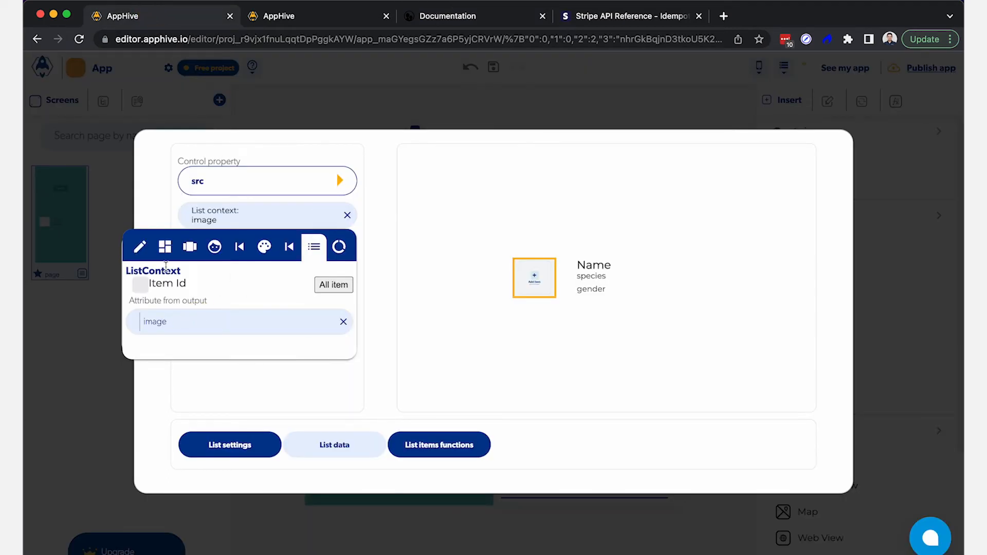
pyautogui.click(280, 203)
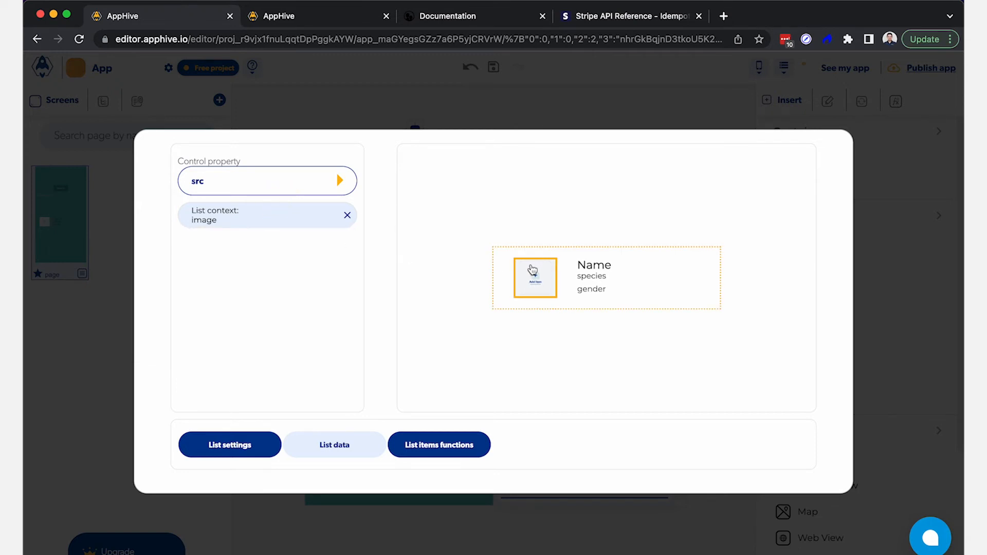
# Step: Select the Name label in the result row and review its property options and the character keys in the API documentation
pyautogui.click(595, 265)
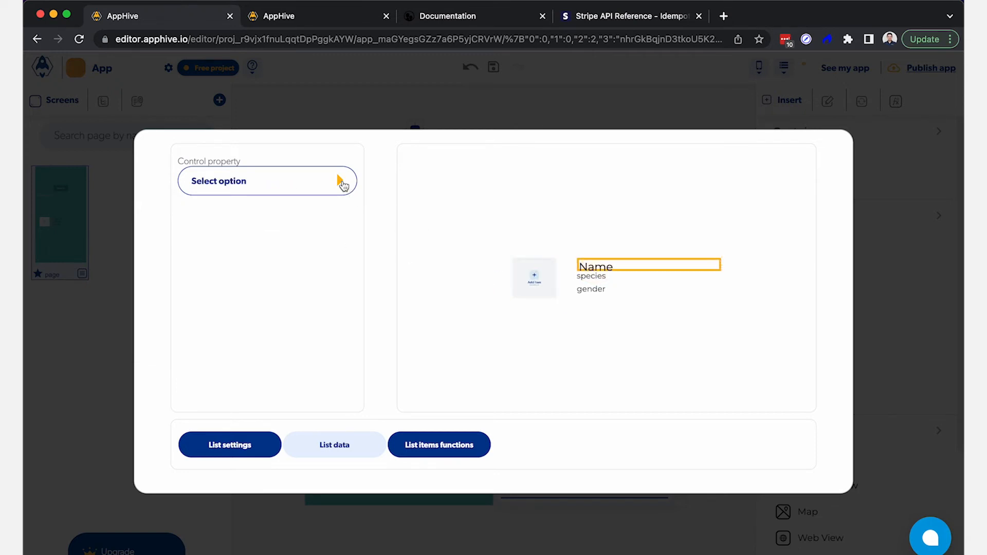
pyautogui.click(341, 183)
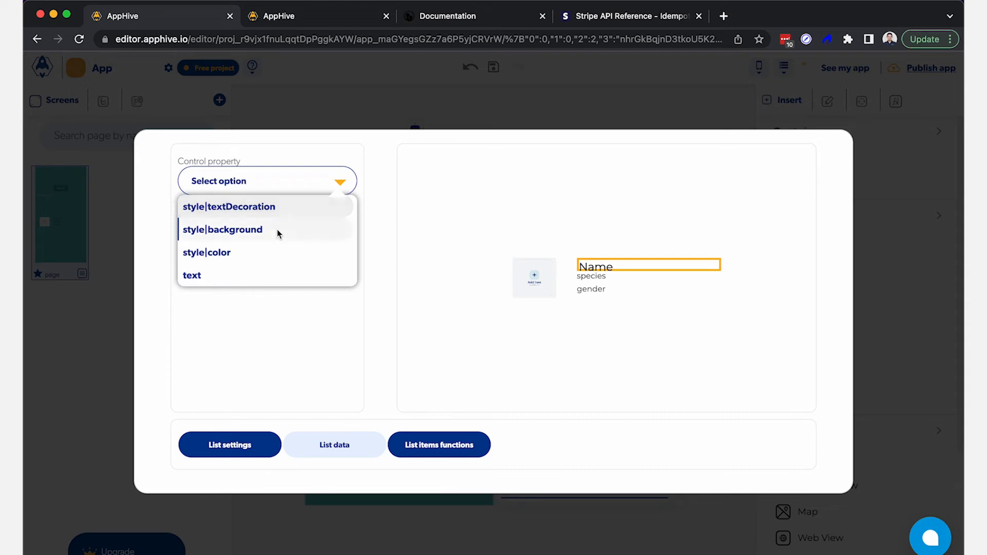
pyautogui.click(388, 267)
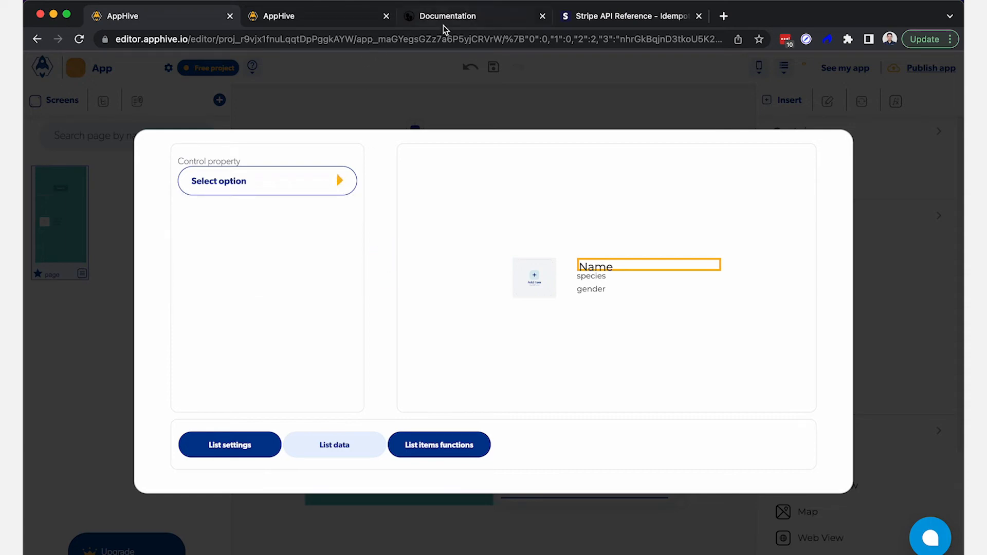
pyautogui.click(443, 18)
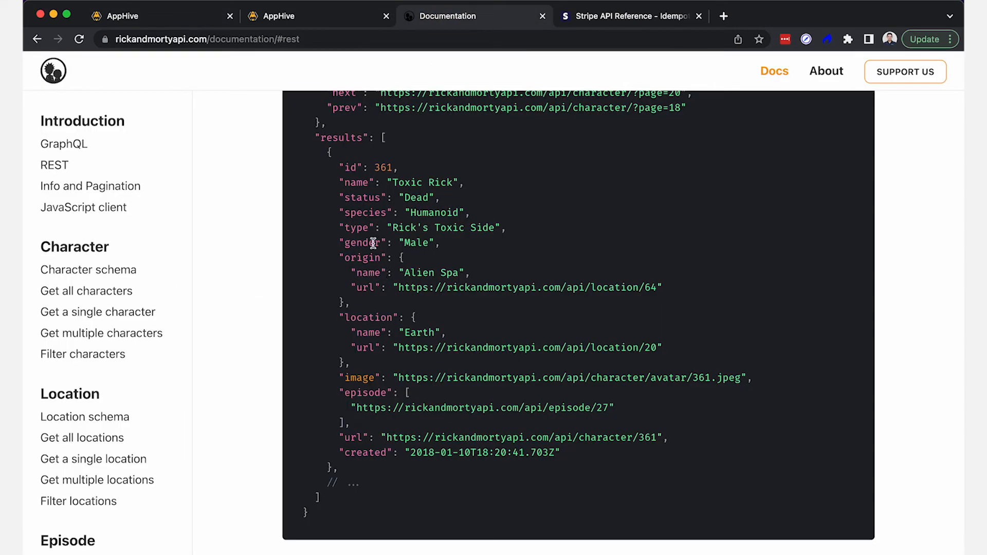
pyautogui.click(181, 13)
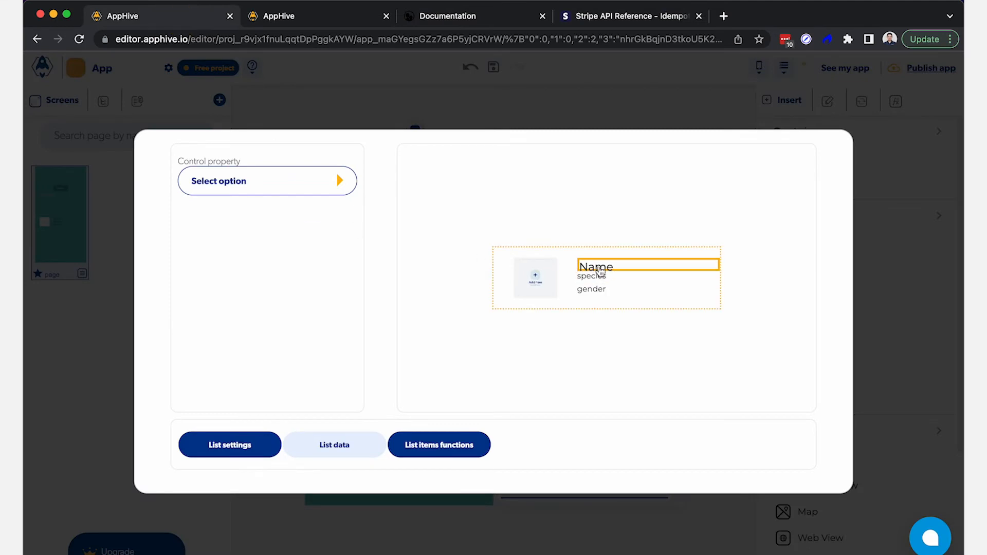
# Step: Bind the Name label's text property to the list context attribute "name", checking the key in the API documentation
pyautogui.click(340, 183)
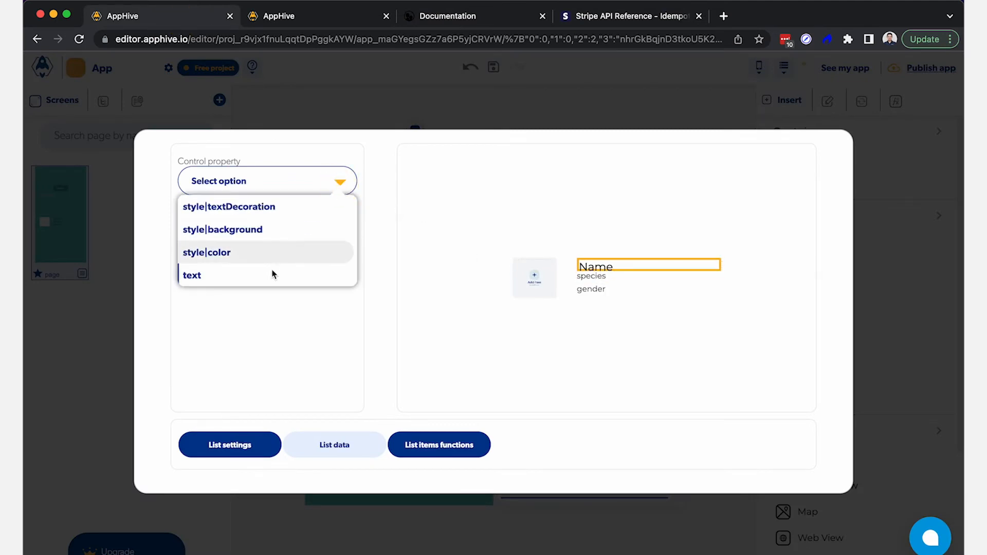
pyautogui.click(268, 280)
pyautogui.click(333, 215)
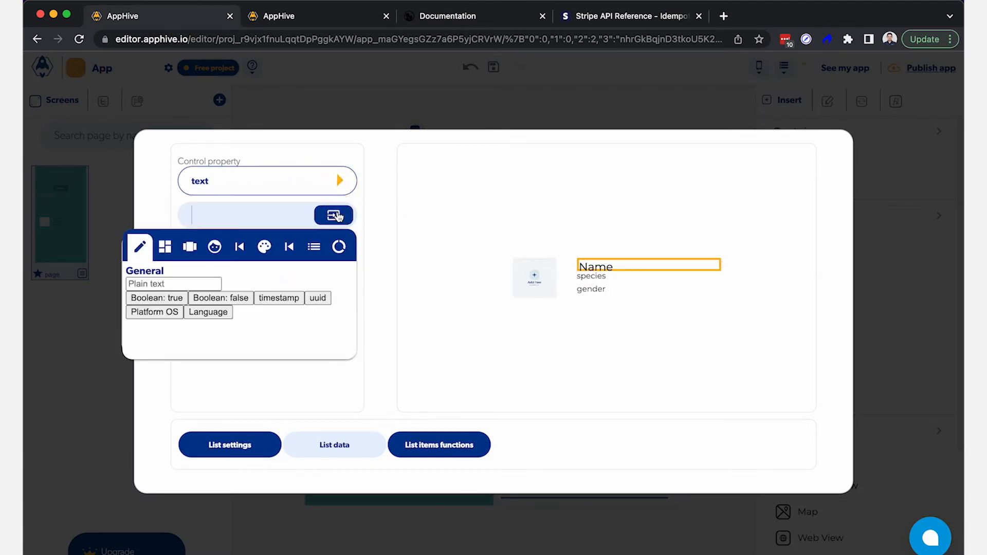
pyautogui.click(314, 248)
pyautogui.click(420, 16)
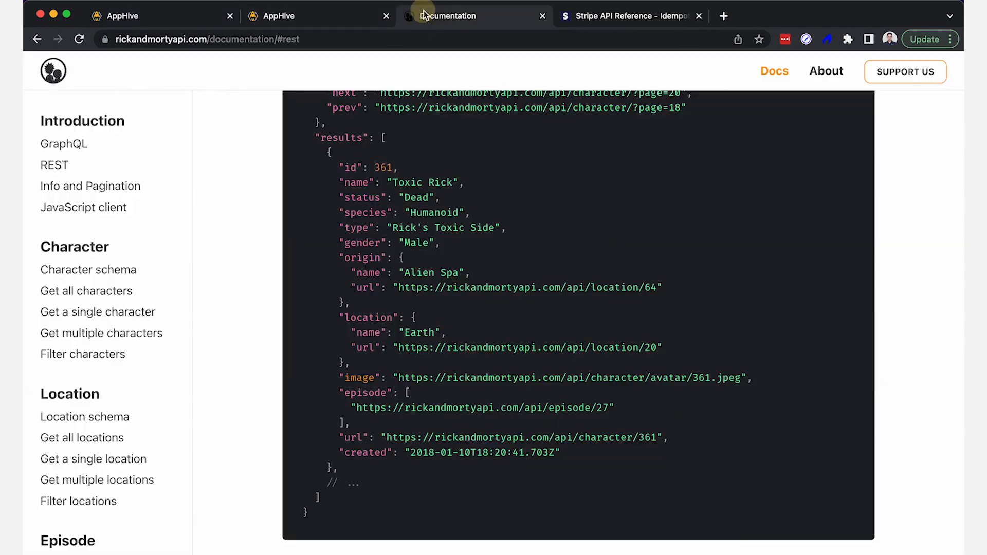
pyautogui.click(360, 184)
pyautogui.click(179, 10)
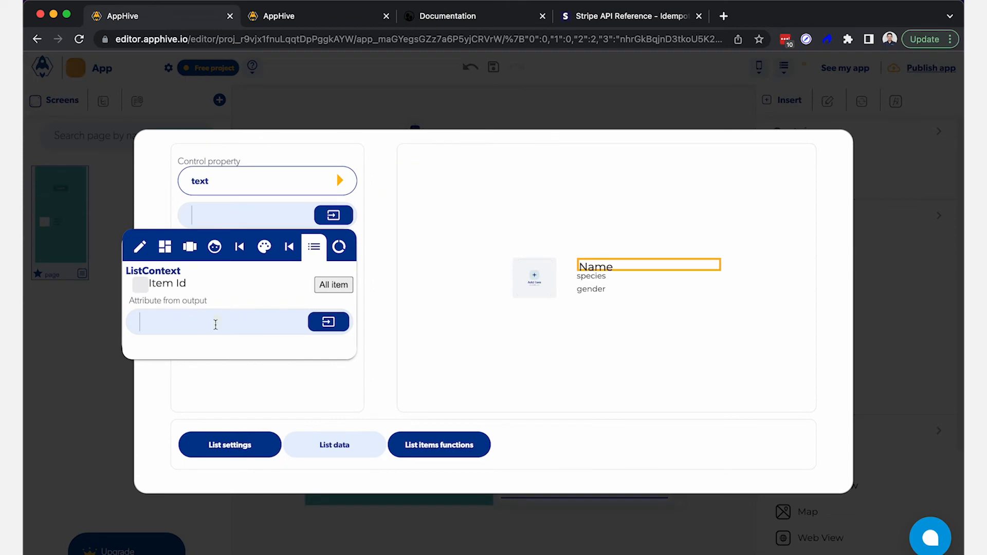
pyautogui.click(215, 325)
pyautogui.write('name')
pyautogui.click(329, 321)
pyautogui.click(458, 299)
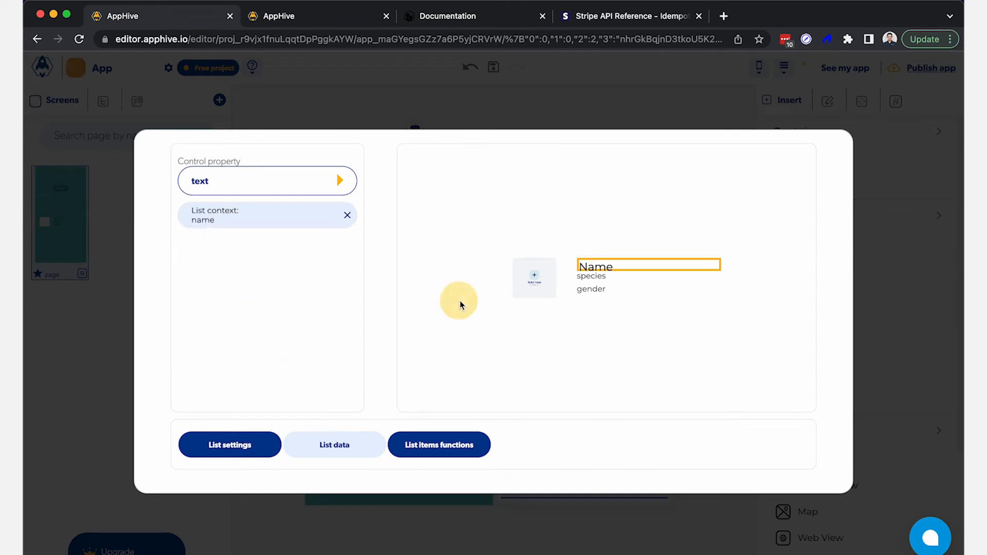
# Step: Look up the species key in the API documentation and set the species label's text property to "species"
pyautogui.click(595, 280)
pyautogui.click(429, 17)
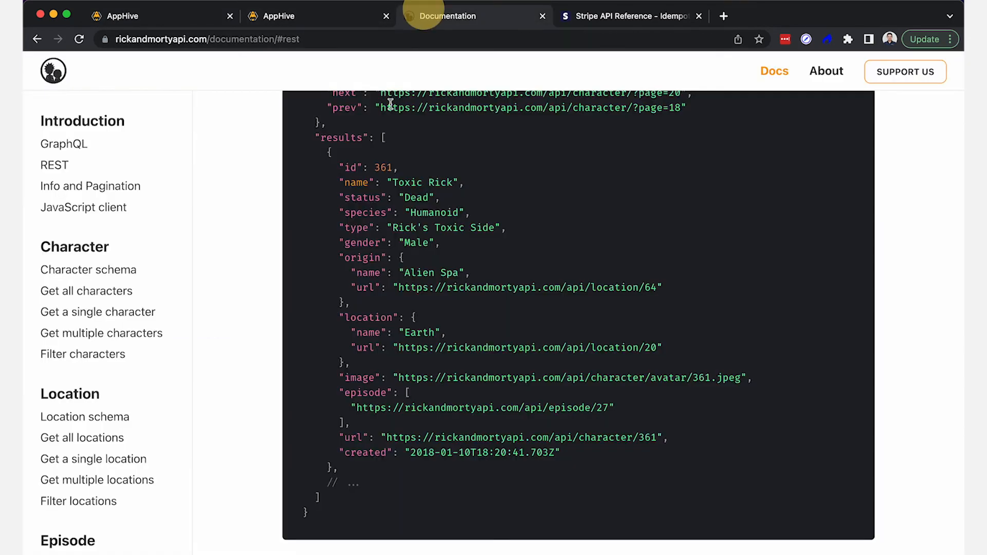
pyautogui.click(363, 211)
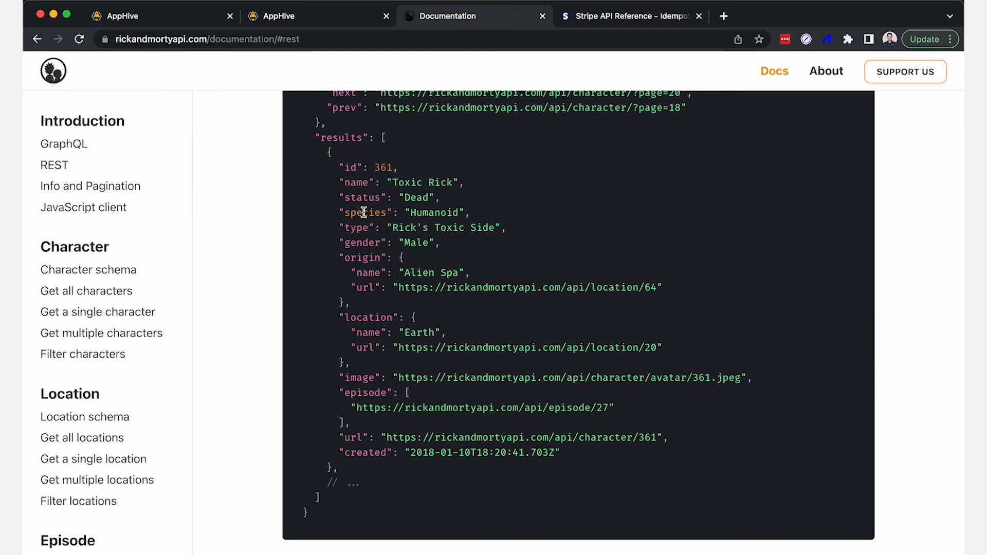
pyautogui.click(165, 14)
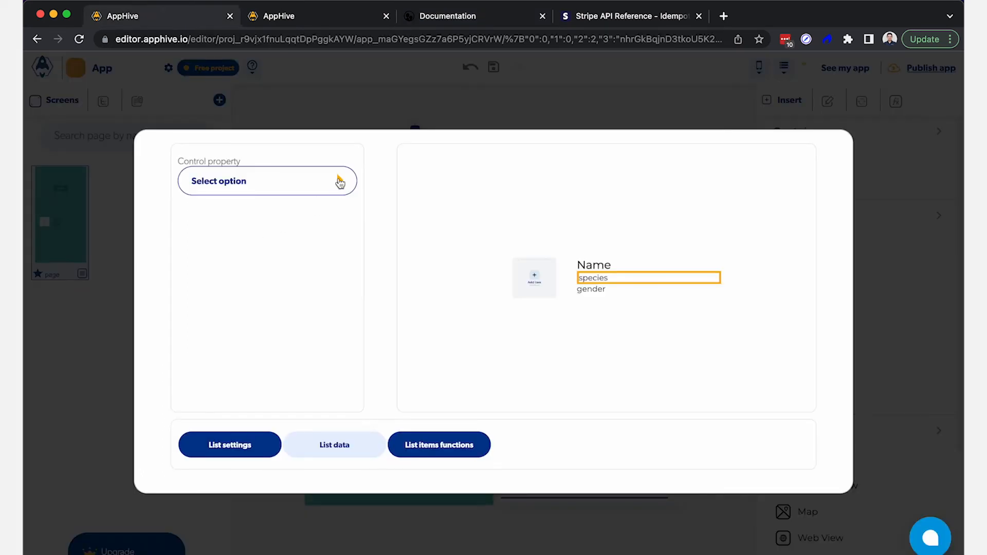
pyautogui.click(339, 181)
pyautogui.click(204, 275)
pyautogui.click(230, 217)
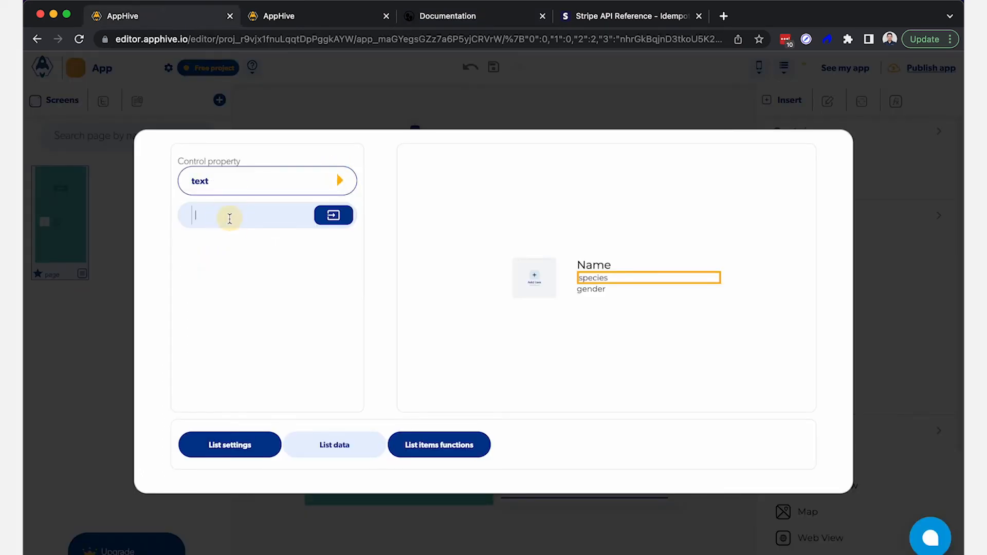
pyautogui.write('species')
# Step: Look up the gender key in the API documentation and bind the gender label's text to the list context attribute "gender"
pyautogui.click(602, 293)
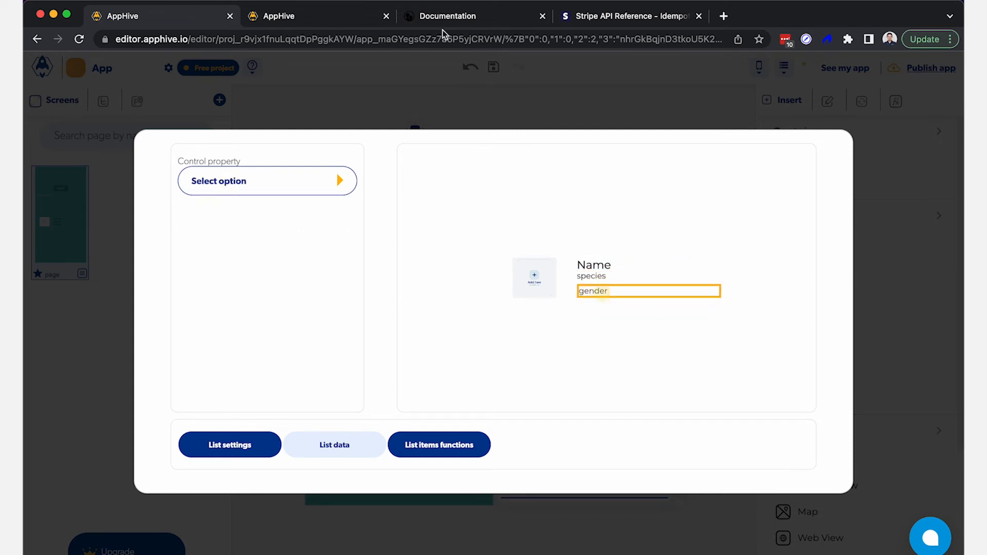
pyautogui.click(448, 16)
pyautogui.doubleClick(366, 242)
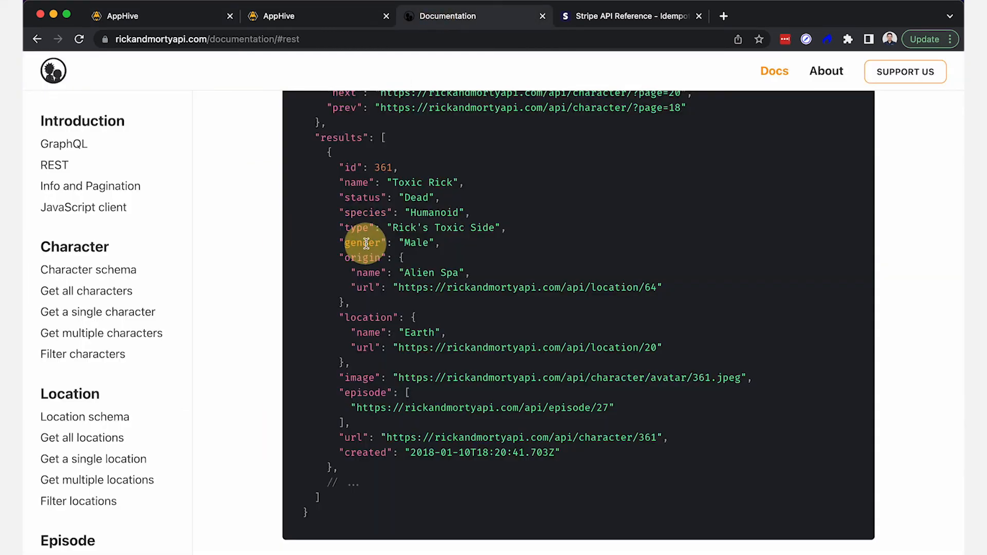
pyautogui.click(167, 16)
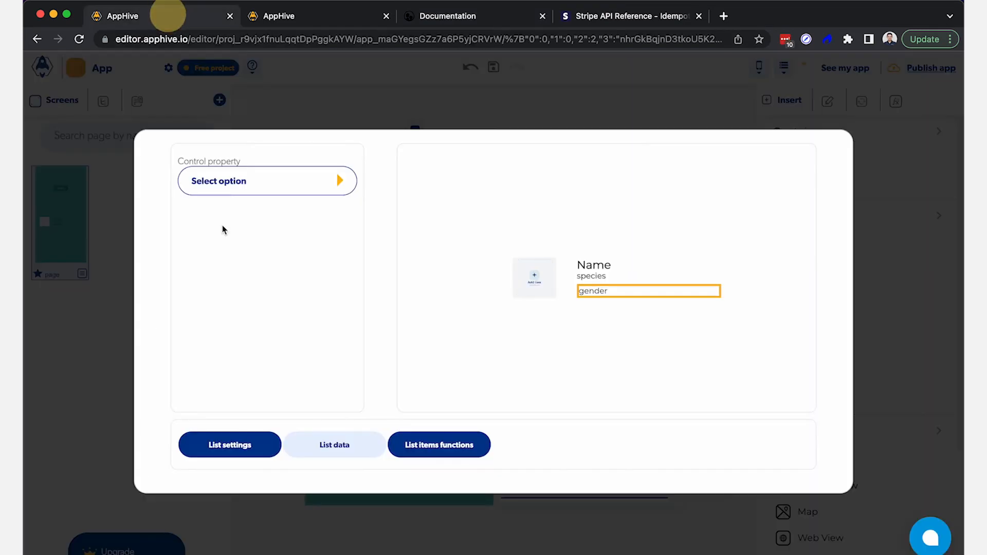
pyautogui.click(340, 180)
pyautogui.click(252, 271)
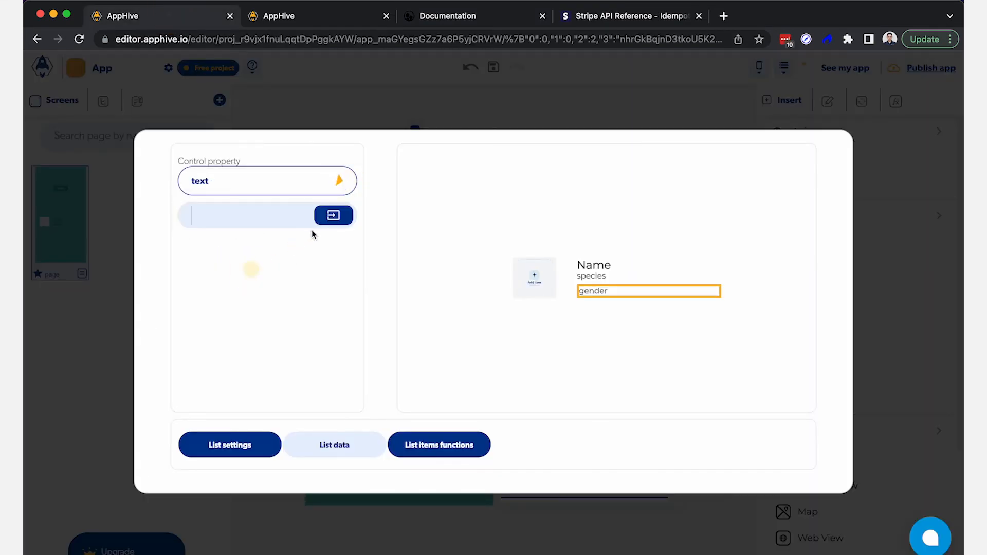
pyautogui.click(329, 215)
pyautogui.click(314, 247)
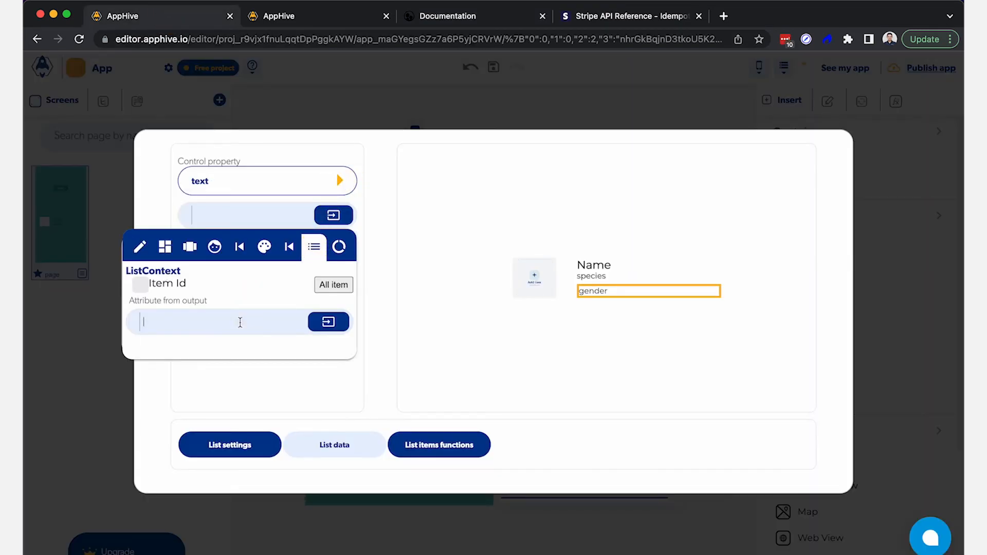
pyautogui.write('gender')
pyautogui.click(328, 322)
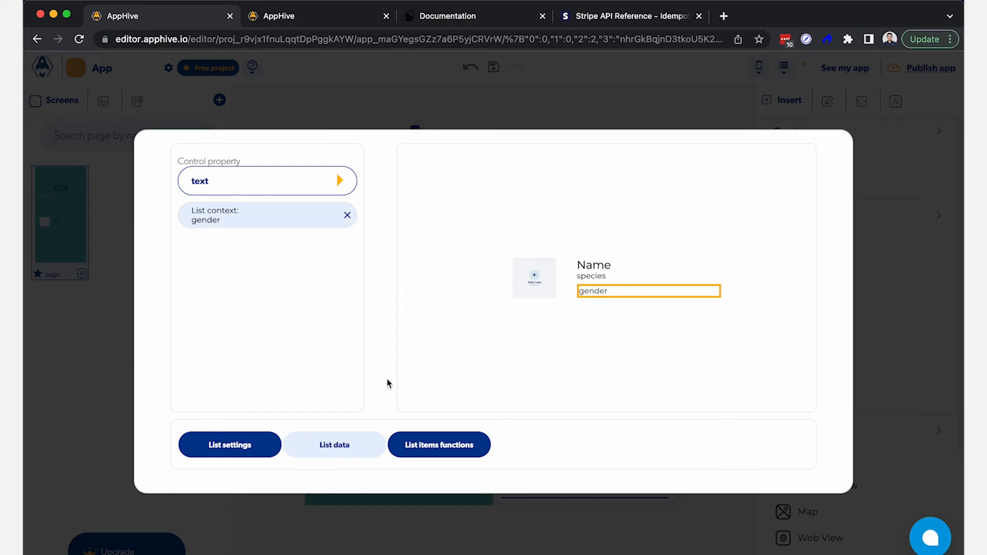
# Step: Open the list items functions and add an onPress event to the container of the result row
pyautogui.click(417, 449)
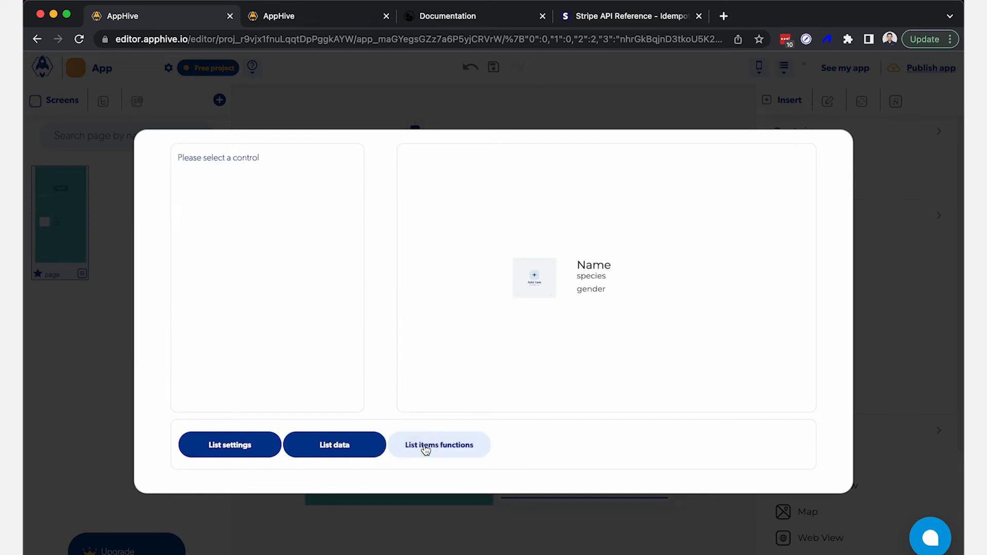
pyautogui.click(559, 311)
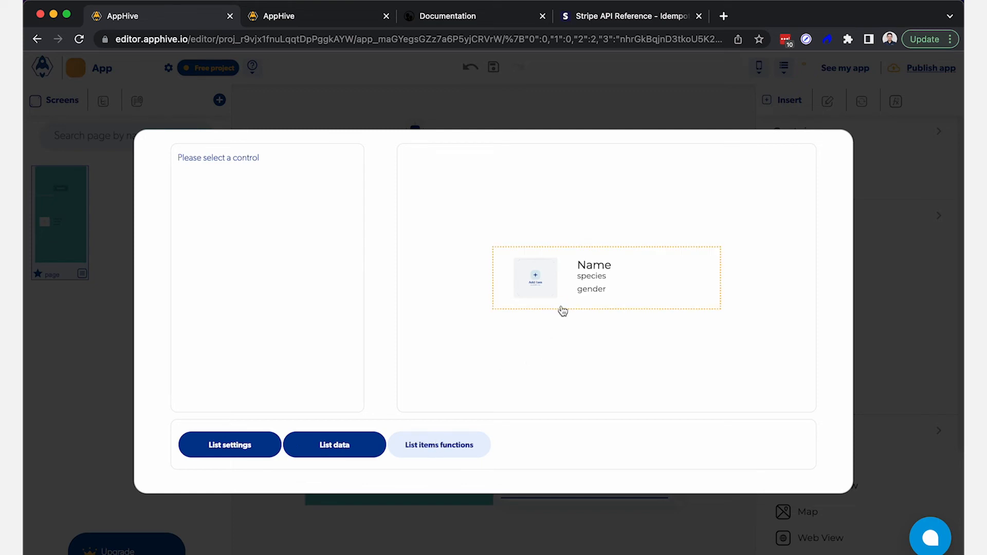
pyautogui.click(191, 171)
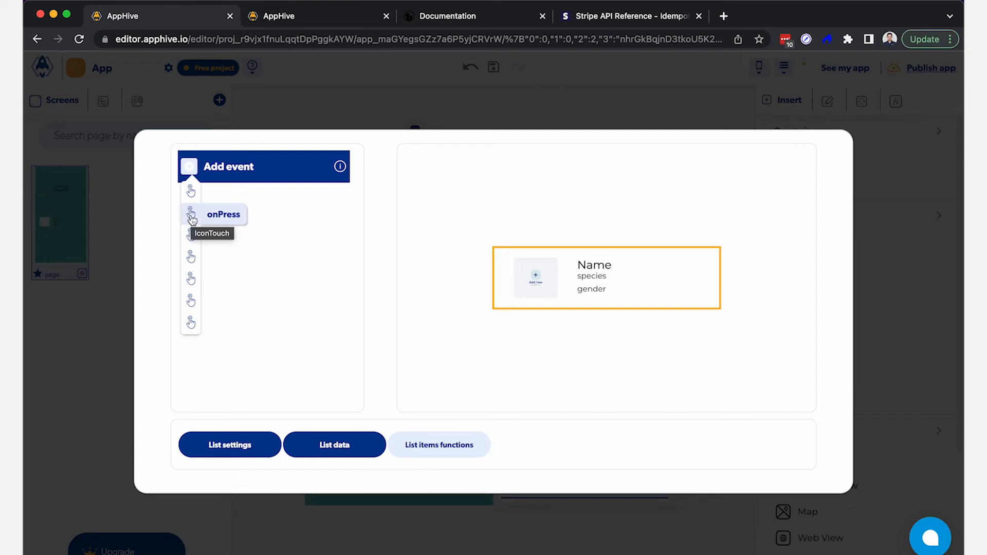
pyautogui.click(191, 216)
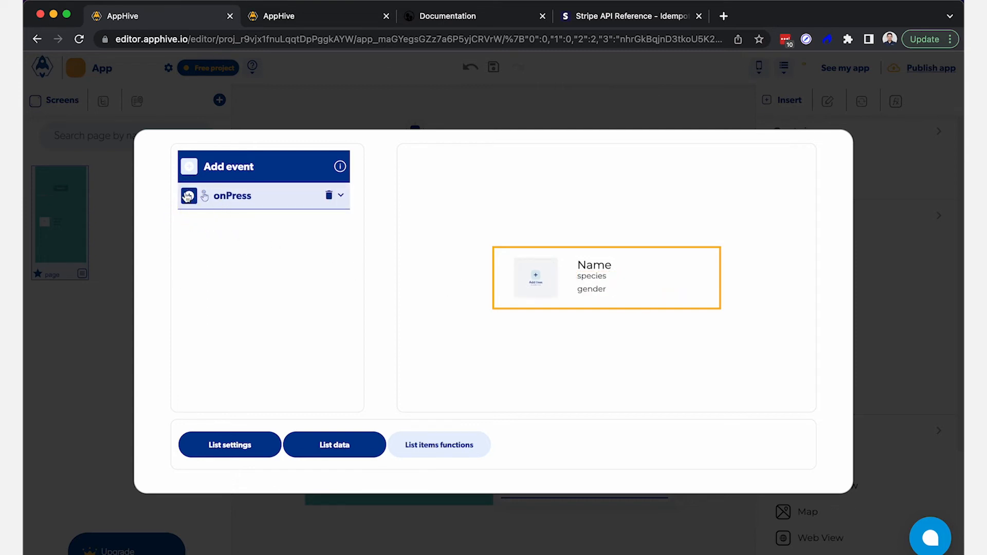
# Step: Review the function categories available for the result row's onPress event and close the list editor
pyautogui.click(189, 196)
pyautogui.scroll(-3, 191, 249)
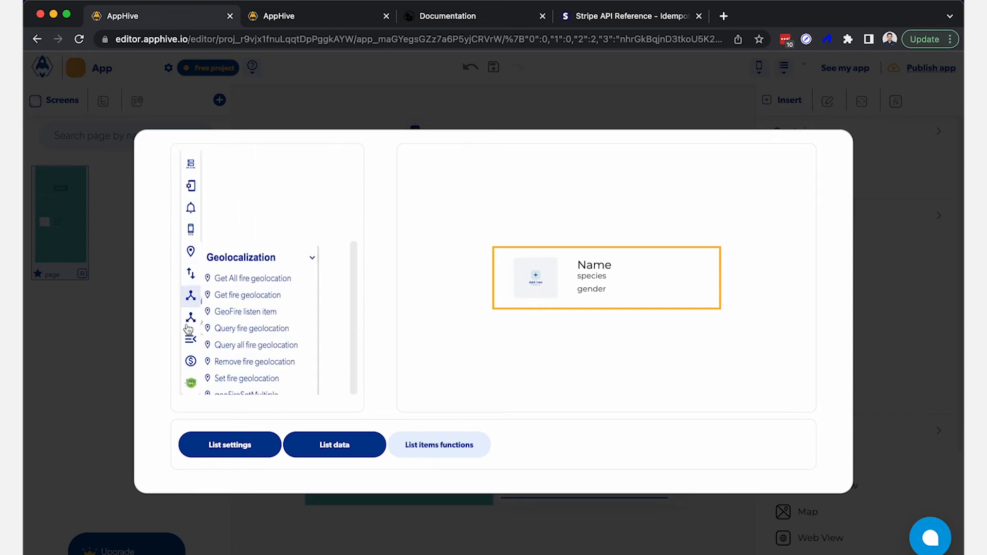
pyautogui.moveTo(190, 343)
pyautogui.scroll(-1, 236, 367)
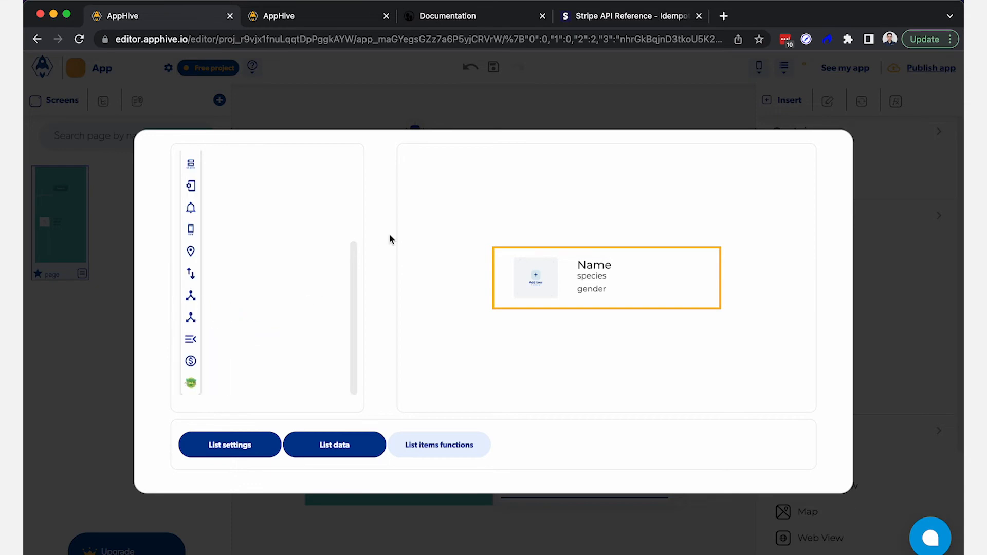
pyautogui.click(367, 234)
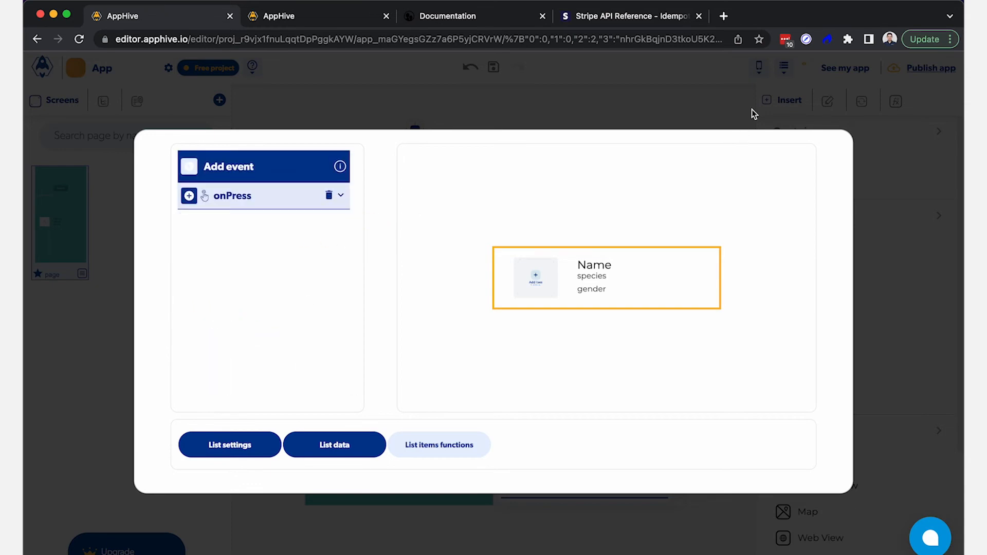
pyautogui.click(709, 118)
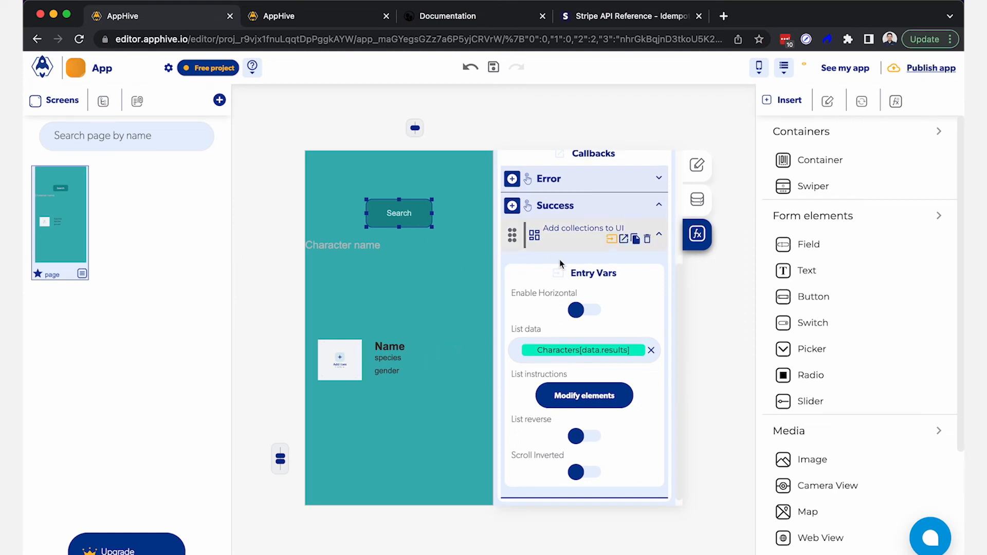
# Step: Add an onLoad event to the page and reselect the Search button
pyautogui.scroll(4, 559, 260)
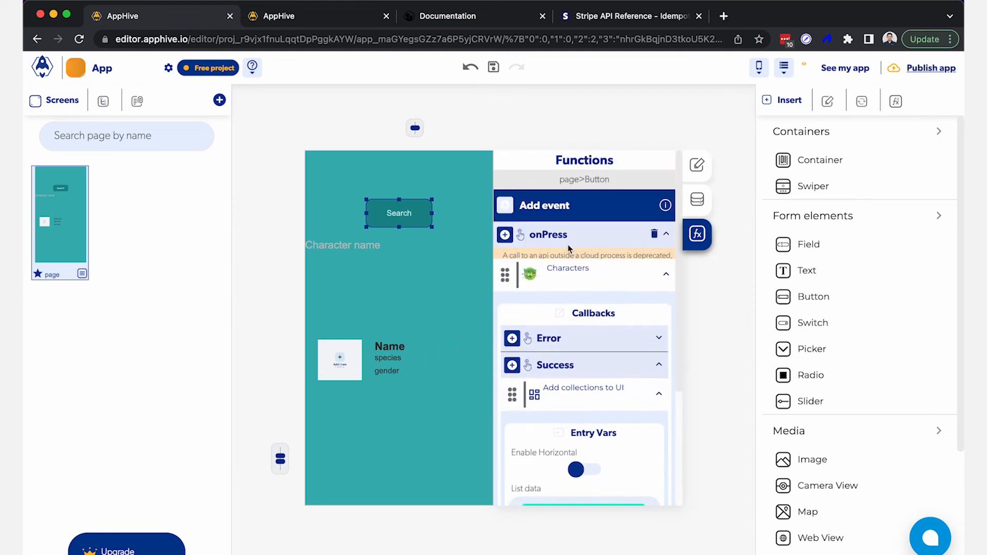
pyautogui.click(738, 105)
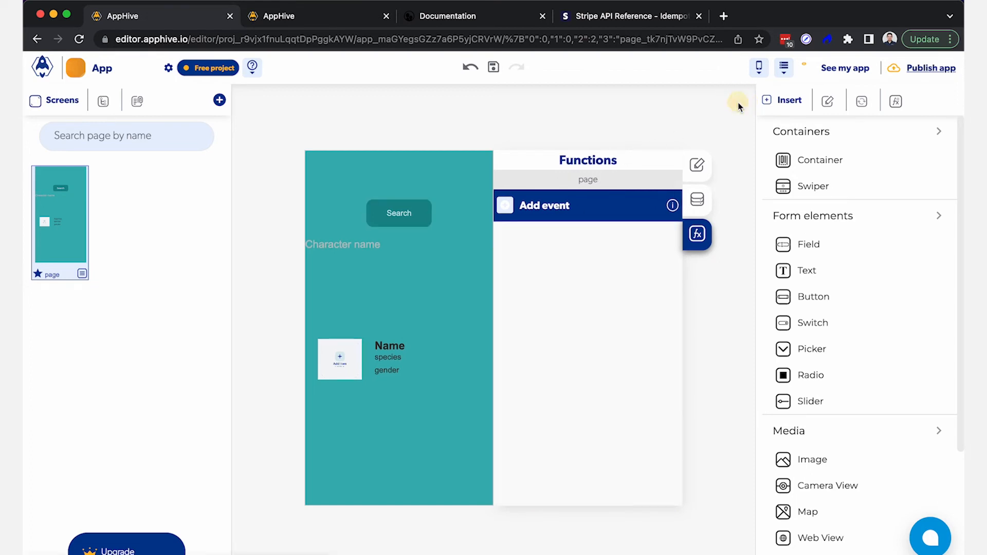
pyautogui.click(505, 206)
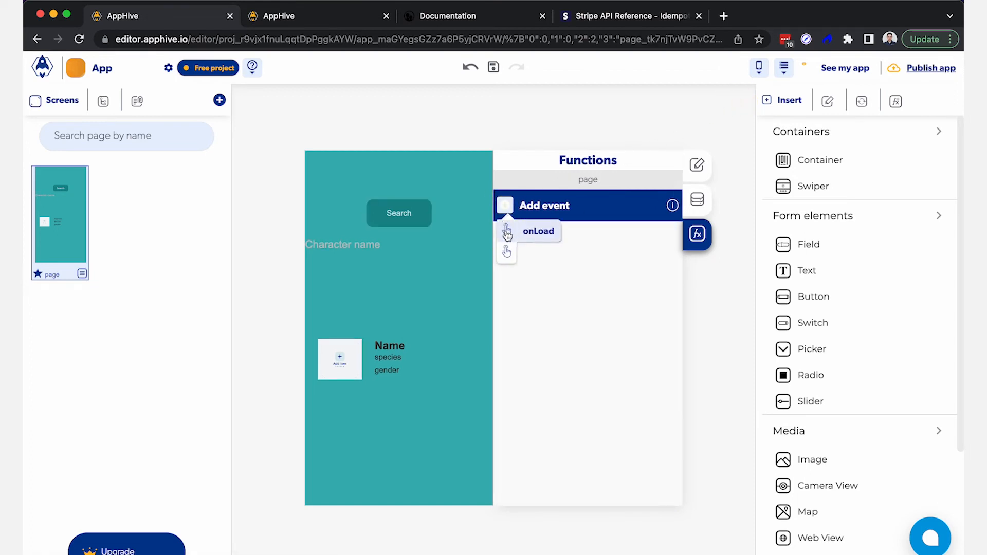
pyautogui.click(507, 234)
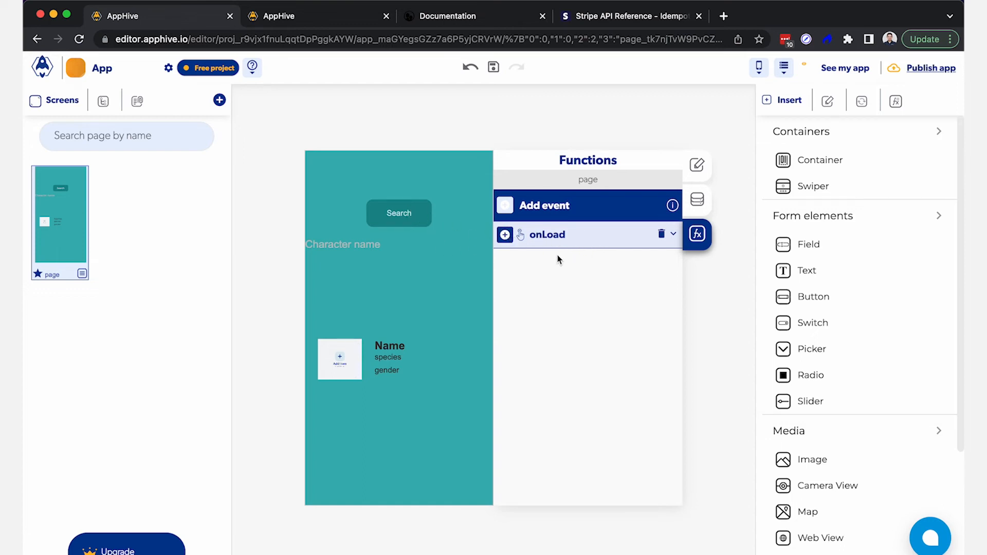
pyautogui.click(421, 212)
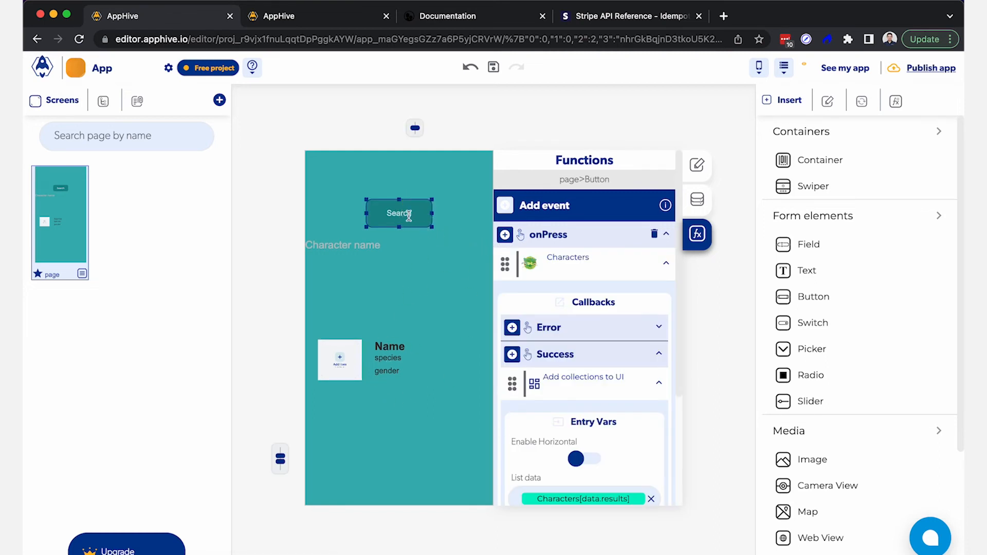
# Step: Switch to the app preview, run a search with an empty character name and look through the listed characters
pyautogui.click(299, 21)
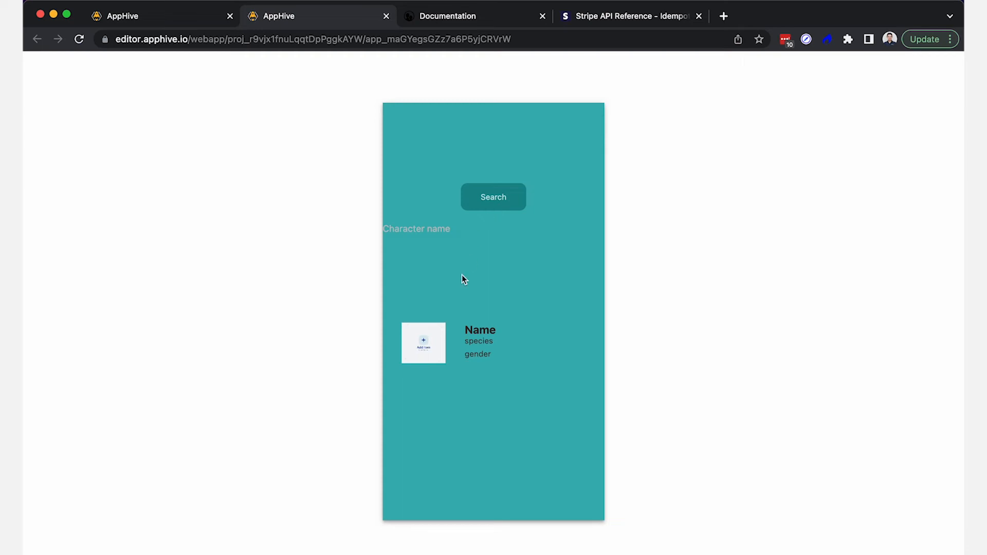
pyautogui.click(490, 197)
pyautogui.scroll(-5, 505, 348)
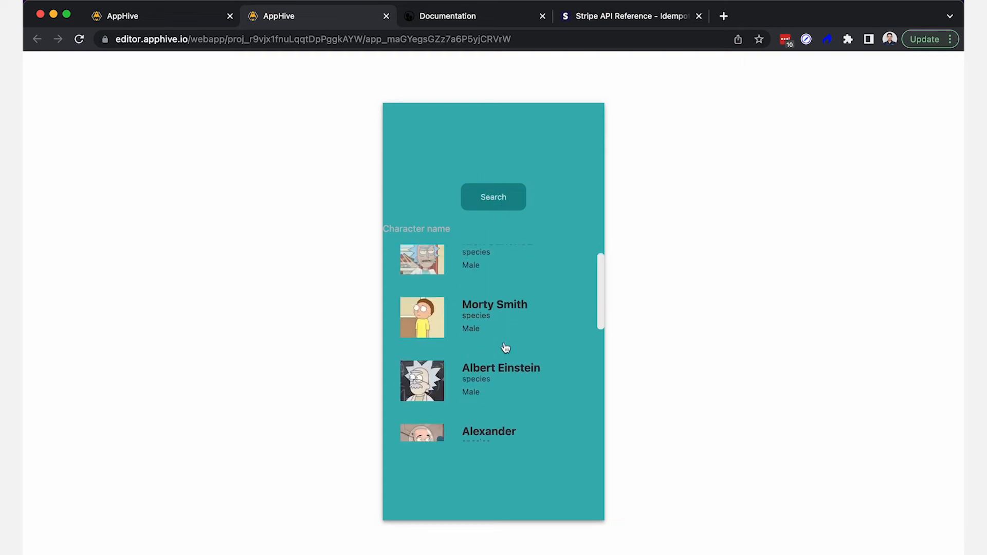
pyautogui.scroll(-5, 506, 348)
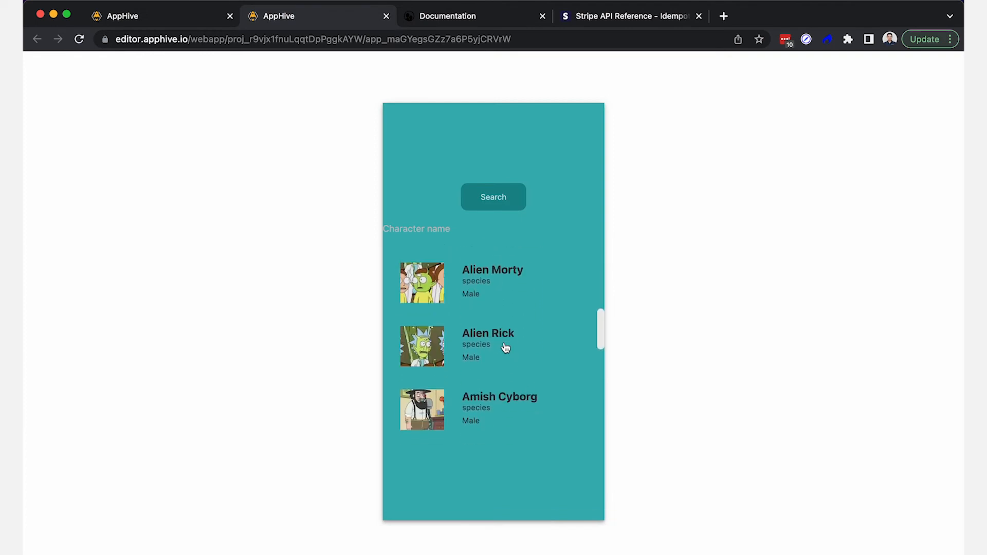
pyautogui.scroll(-3, 505, 348)
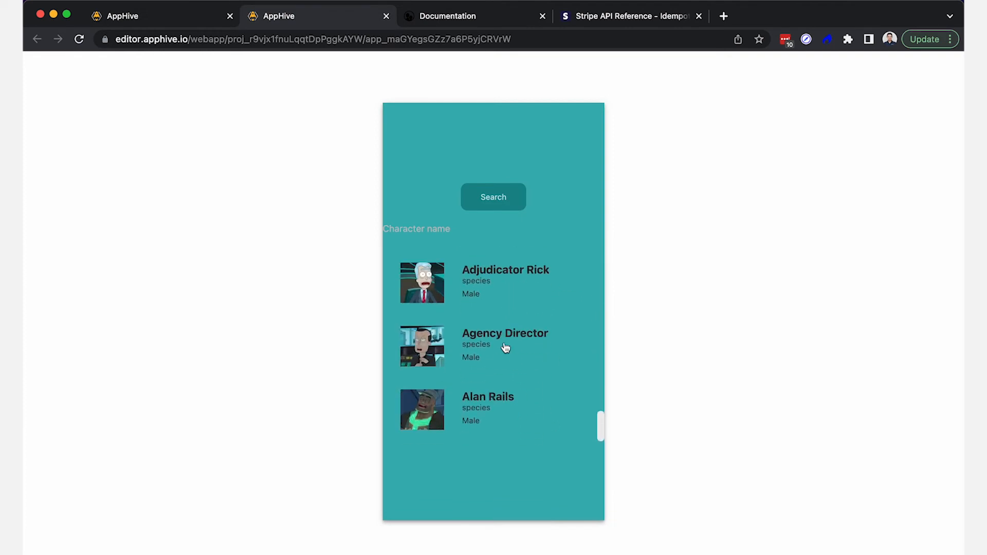
pyautogui.scroll(10, 506, 348)
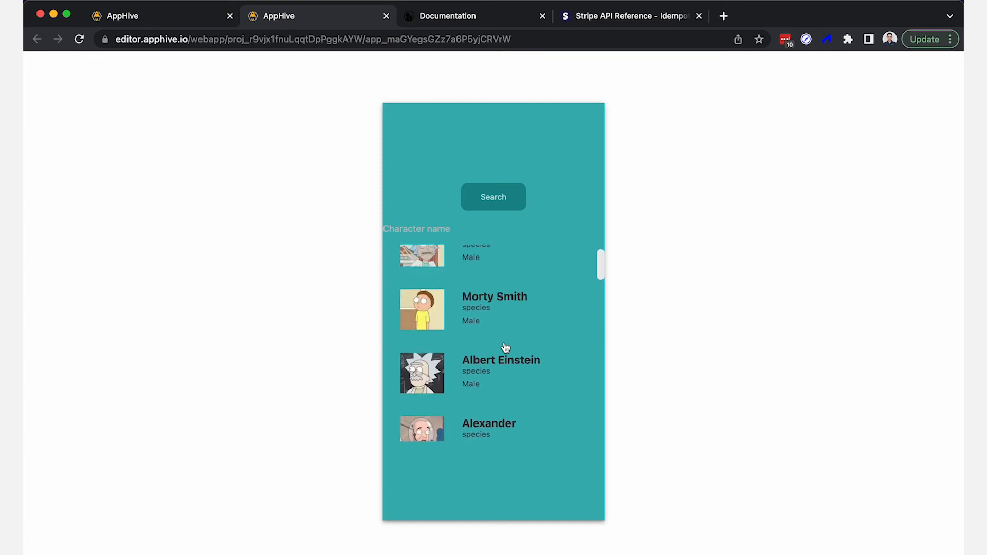
# Step: Search the preview for the character name "Rick" and look through the results
pyautogui.click(461, 227)
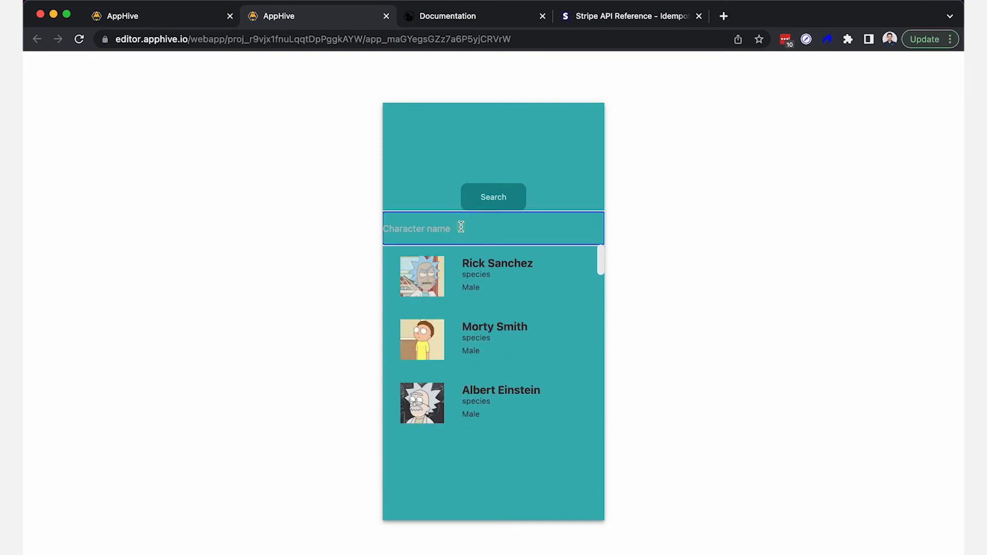
pyautogui.write('Rick')
pyautogui.click(505, 194)
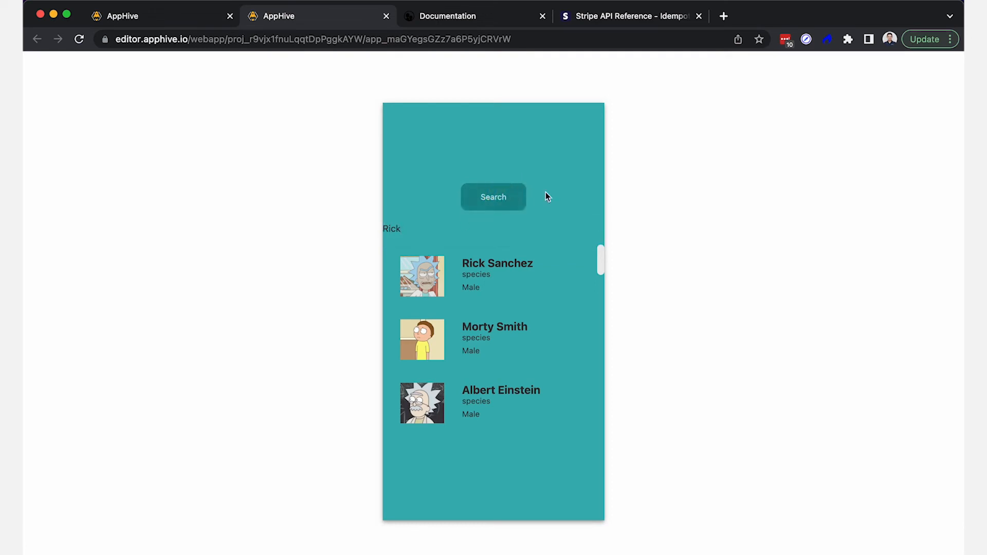
pyautogui.scroll(-10, 497, 358)
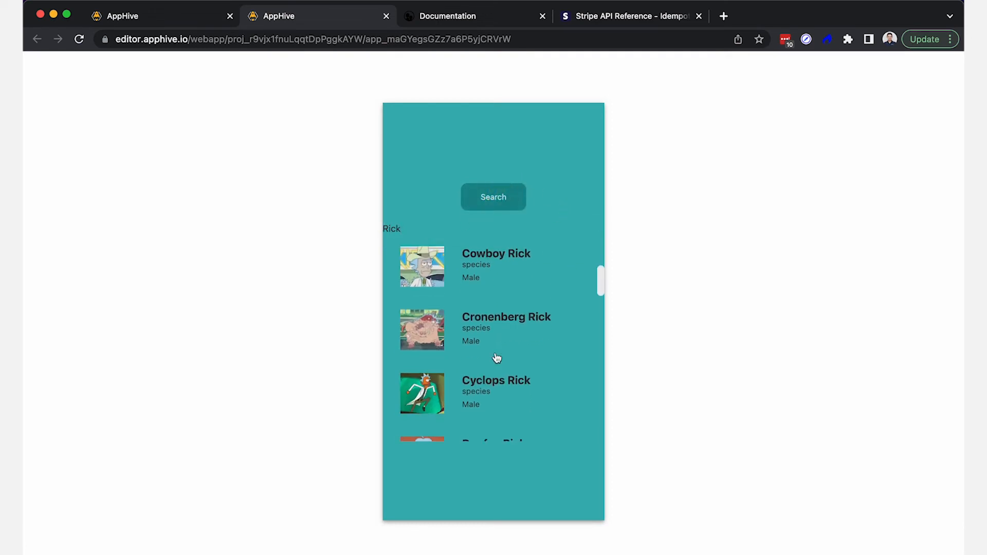
# Step: Check the sample response in the API documentation and return to the preview to review the remaining Rick results
pyautogui.click(477, 16)
pyautogui.scroll(3, 430, 171)
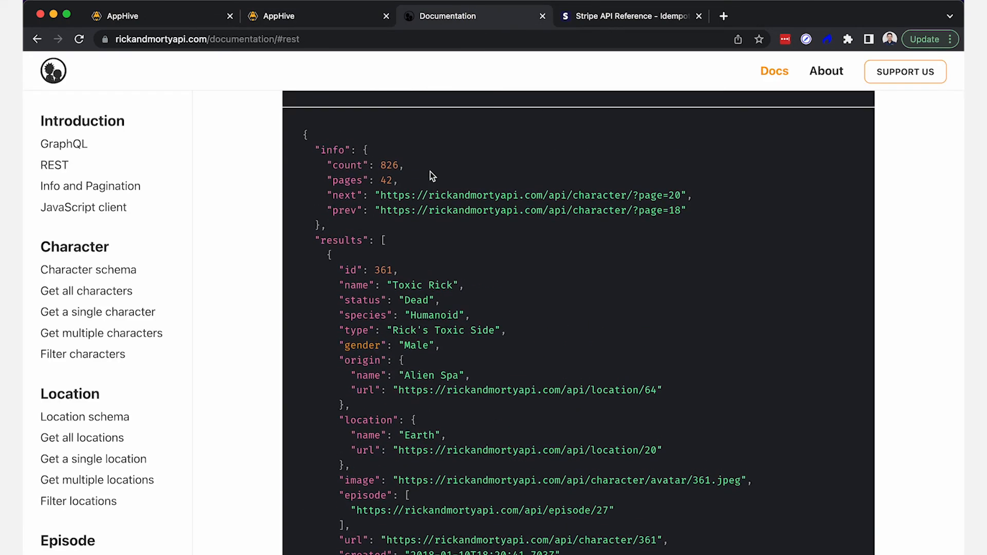
pyautogui.click(301, 13)
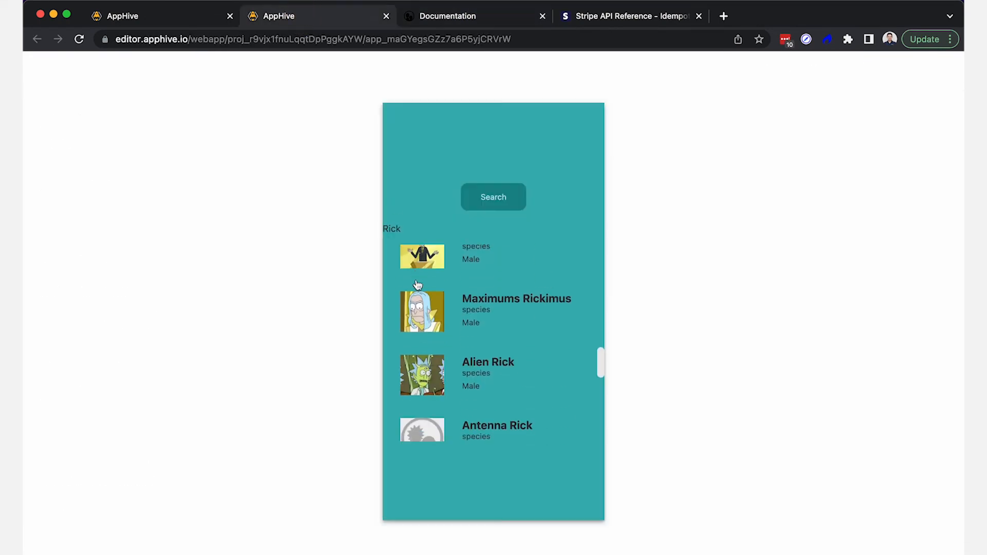
pyautogui.scroll(-8, 418, 285)
pyautogui.scroll(18, 417, 285)
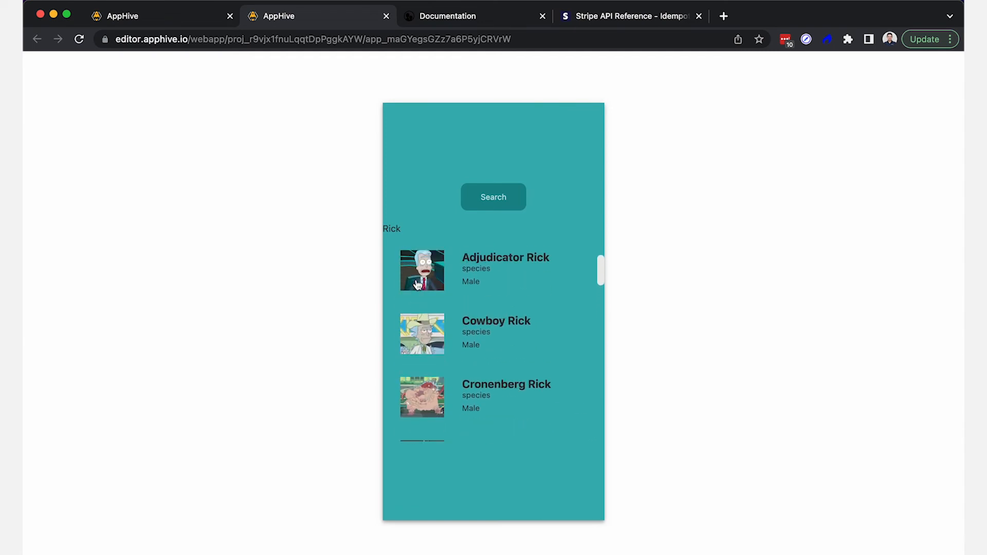
pyautogui.scroll(3, 417, 285)
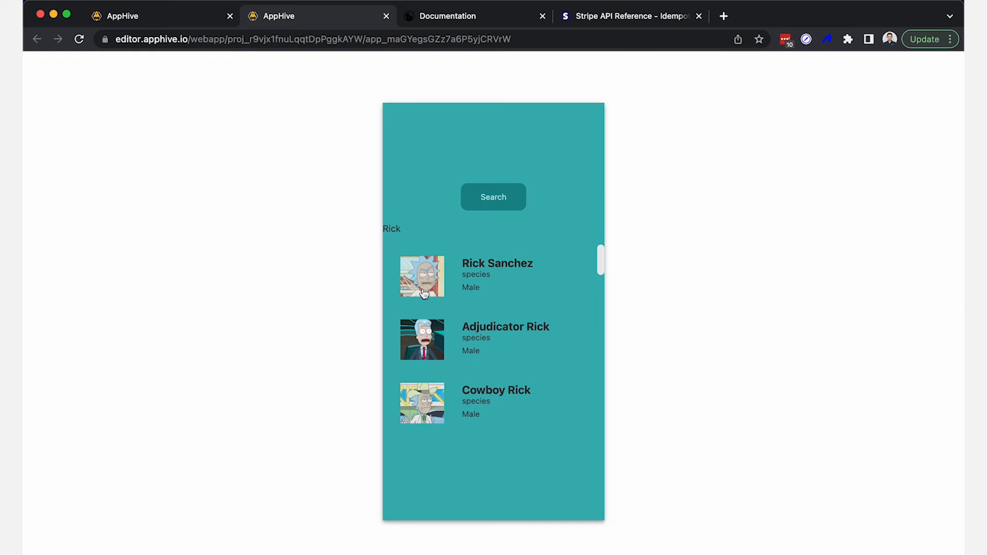
# Step: Return to the AppHive editor and add a new blank screen to the project
pyautogui.click(174, 23)
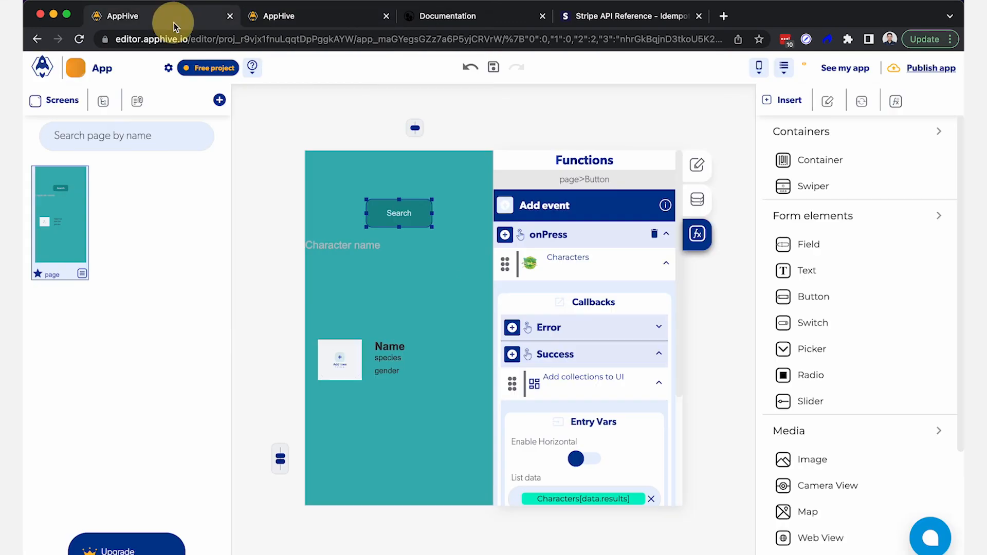
pyautogui.click(220, 102)
pyautogui.click(221, 103)
pyautogui.scroll(-3, 568, 358)
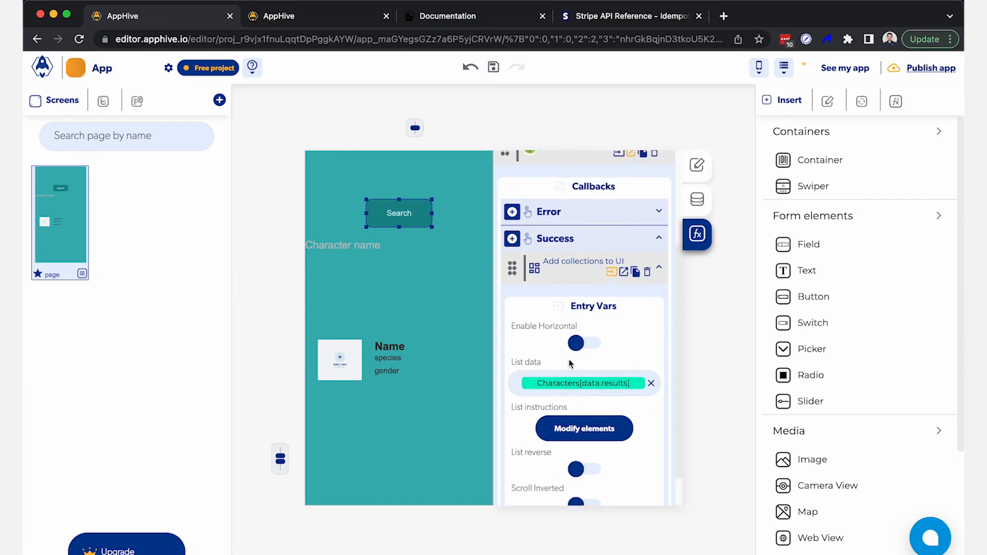
pyautogui.click(251, 113)
pyautogui.click(220, 102)
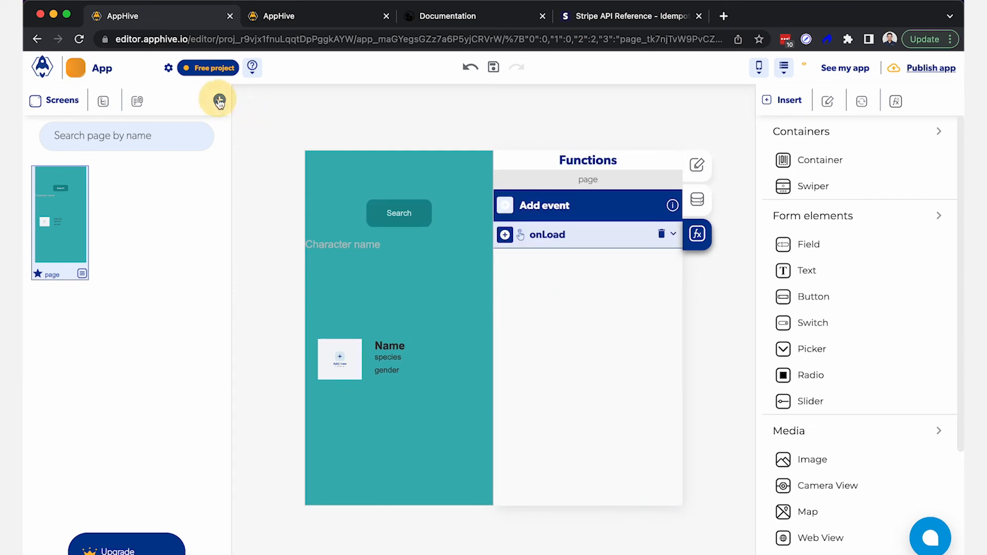
pyautogui.click(274, 135)
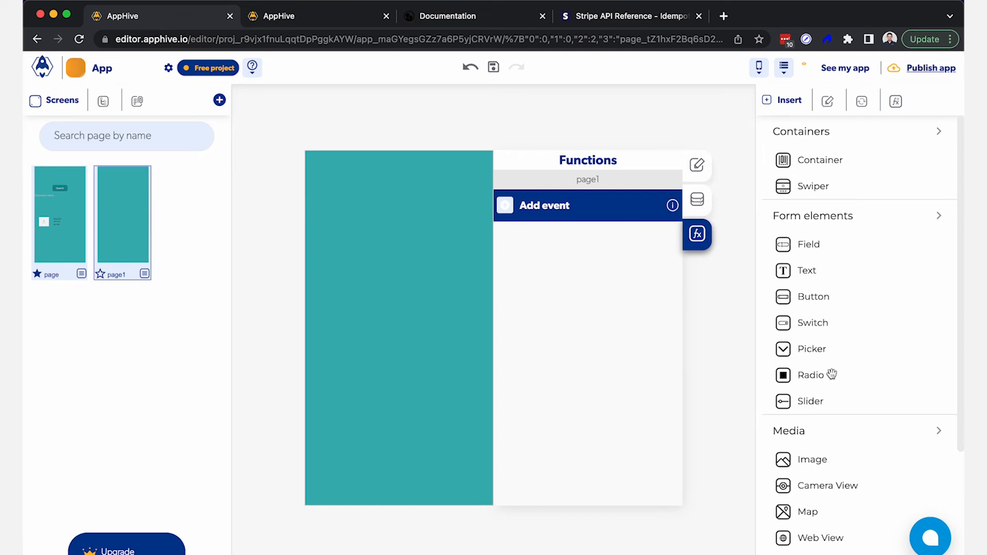
# Step: Add a container to the empty page1 screen and size it to 100% wide by 80% high
pyautogui.moveTo(835, 464); pyautogui.dragTo(412, 276)
pyautogui.press('BackSpace')
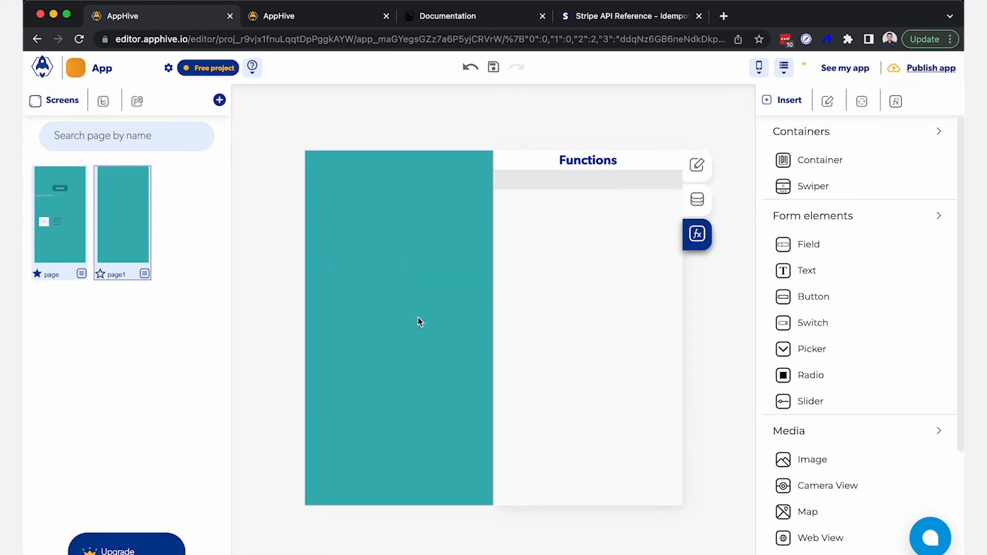
pyautogui.moveTo(838, 157); pyautogui.dragTo(429, 293)
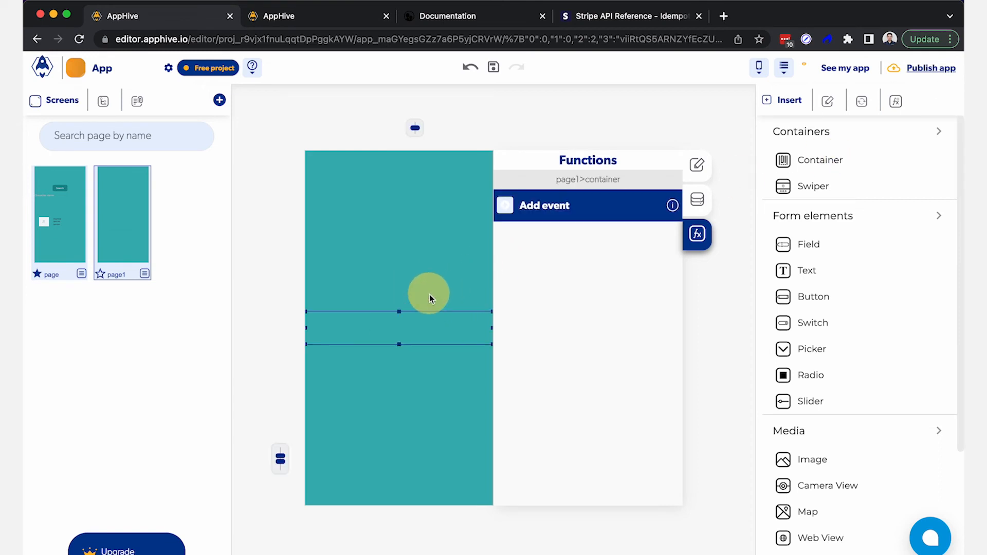
pyautogui.click(697, 164)
pyautogui.scroll(-2, 606, 354)
pyautogui.scroll(-3, 605, 354)
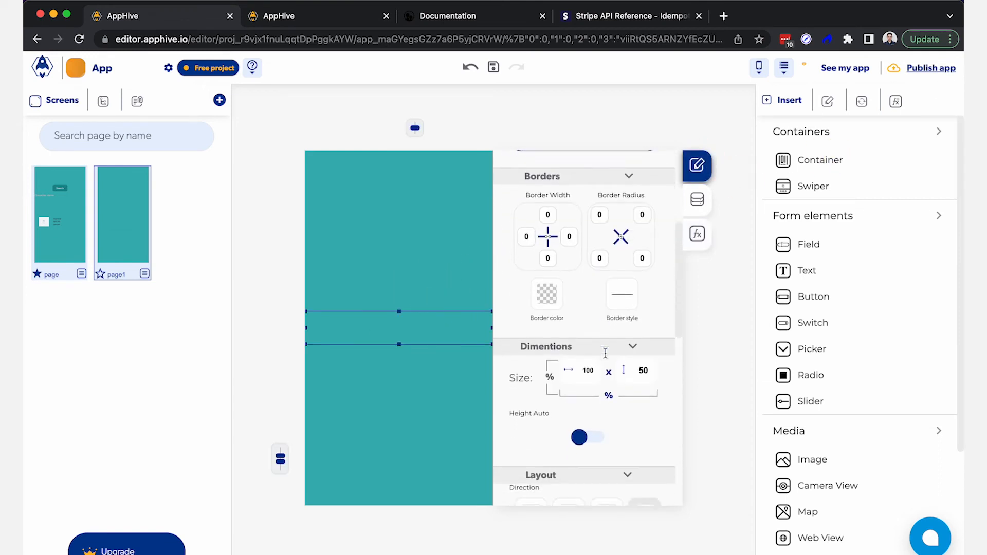
pyautogui.doubleClick(642, 368)
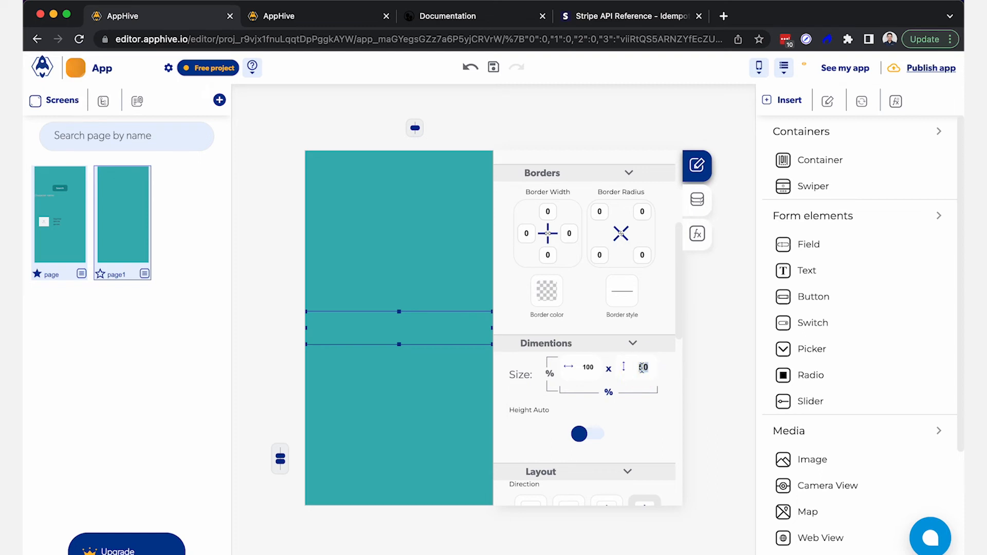
pyautogui.write('100')
pyautogui.click(549, 374)
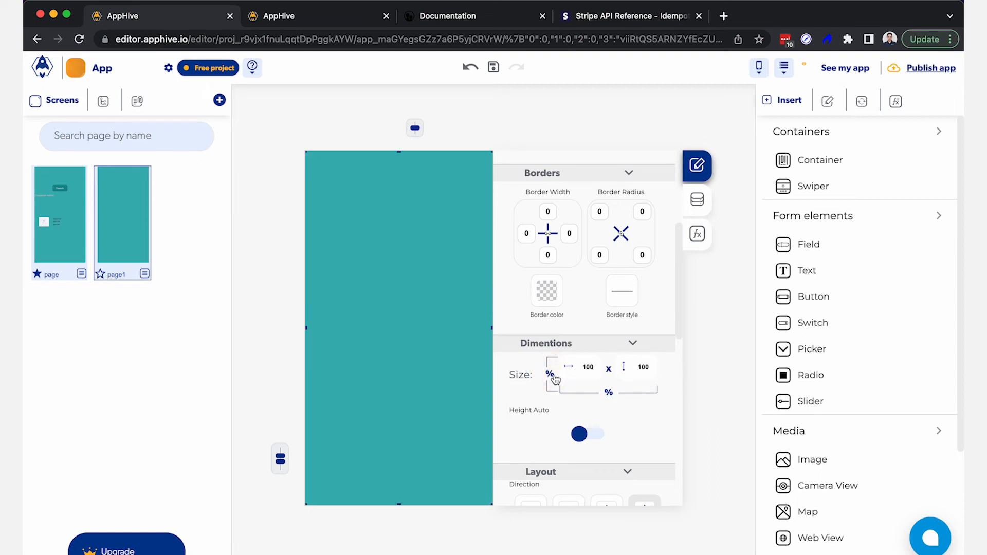
pyautogui.doubleClick(643, 368)
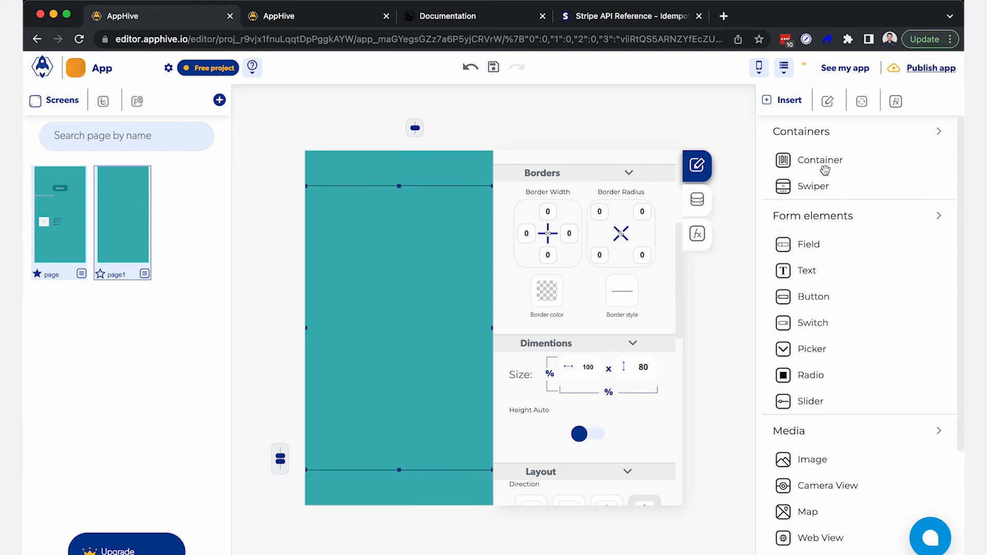
# Step: Add a second container to page1 and set its height to 10%
pyautogui.moveTo(820, 164); pyautogui.dragTo(449, 496)
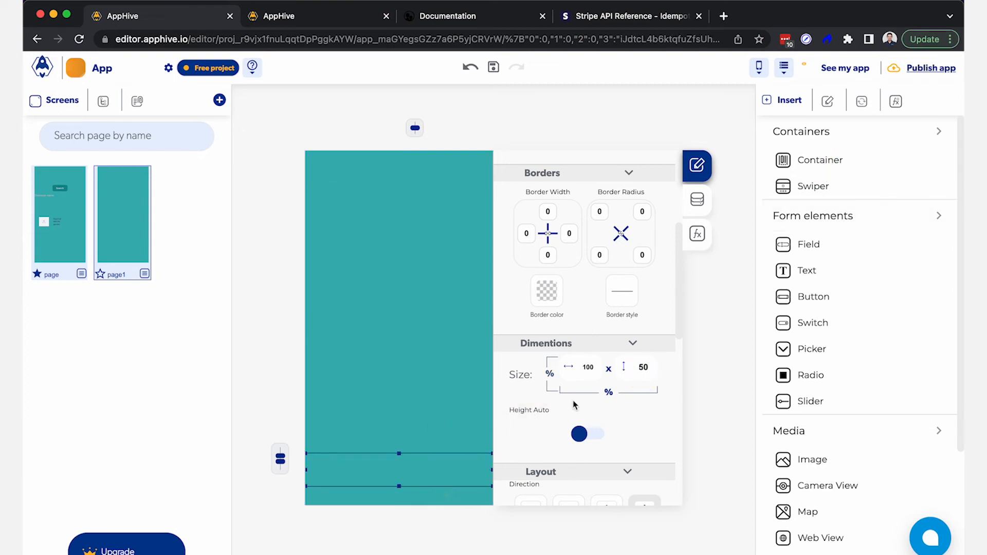
pyautogui.doubleClick(643, 366)
pyautogui.write('10')
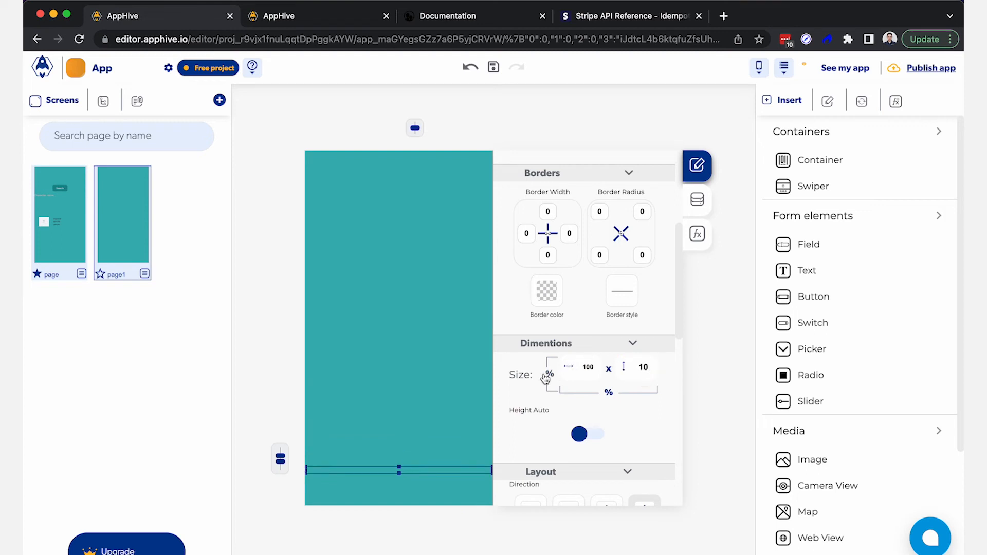
pyautogui.click(549, 374)
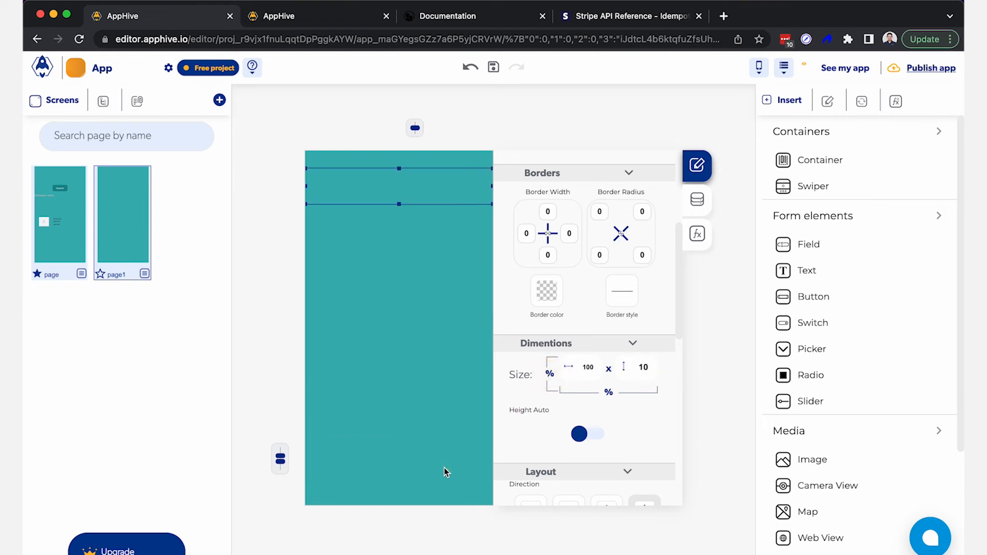
# Step: Increase the lower container's height to fill the page below the header container, and give the header a teal background in shade 900
pyautogui.click(363, 331)
pyautogui.doubleClick(645, 367)
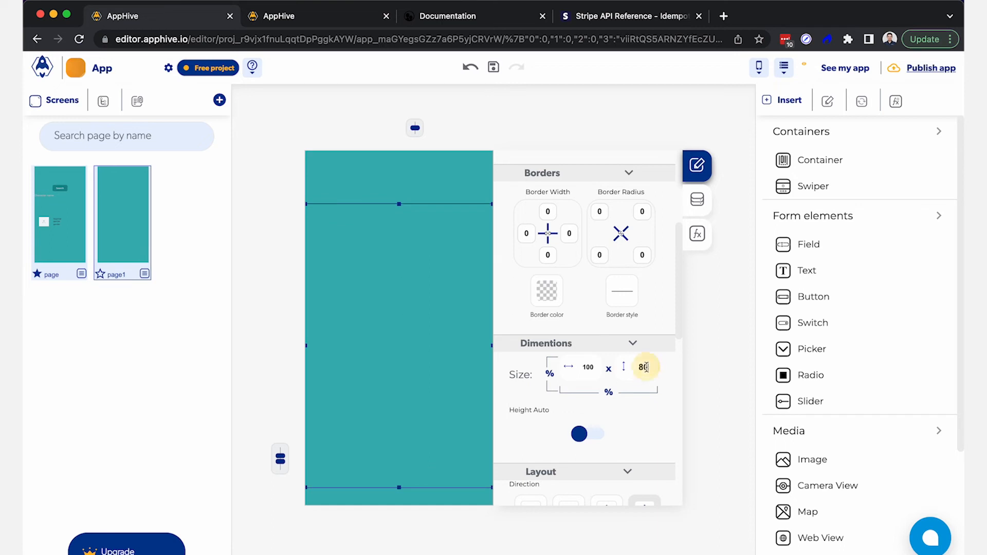
pyautogui.click(454, 168)
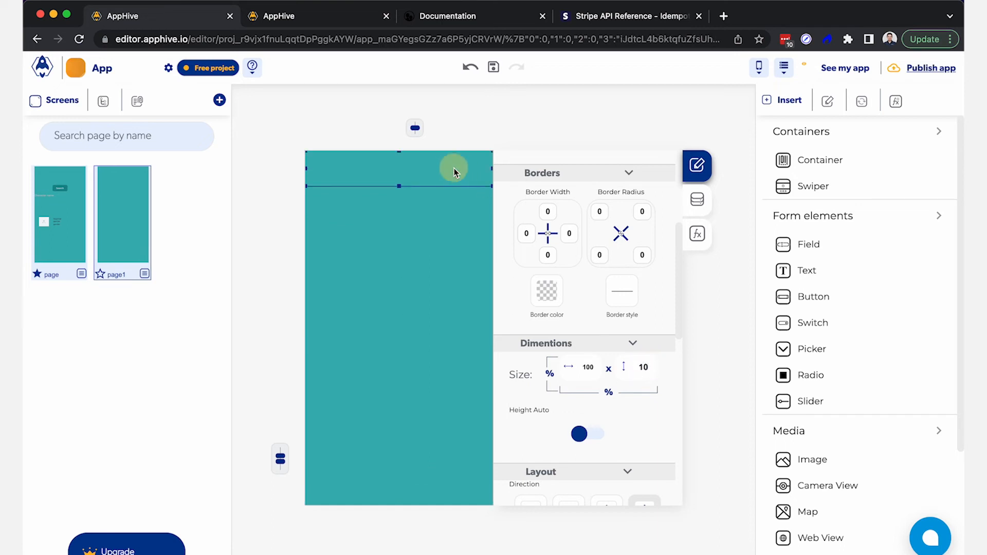
pyautogui.click(685, 183)
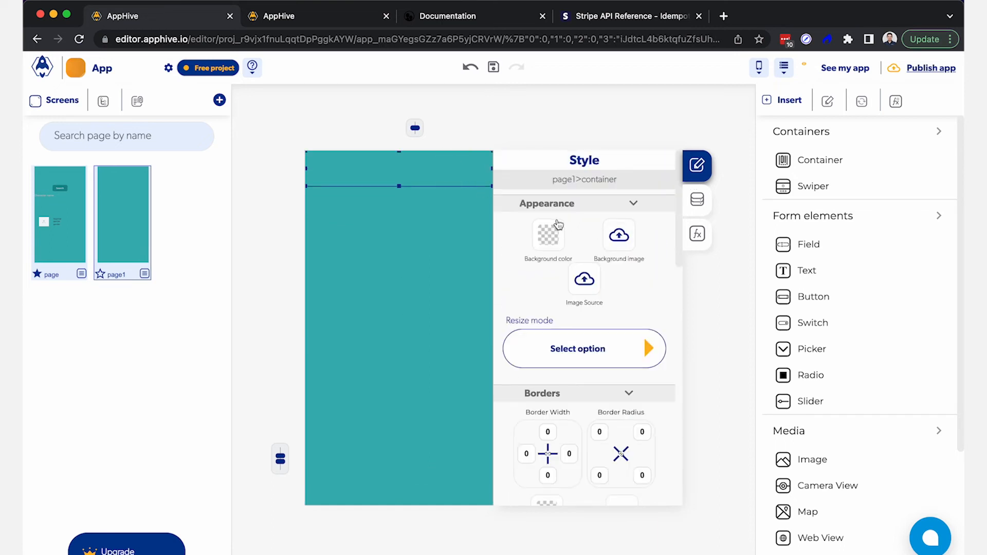
pyautogui.click(548, 235)
pyautogui.click(563, 284)
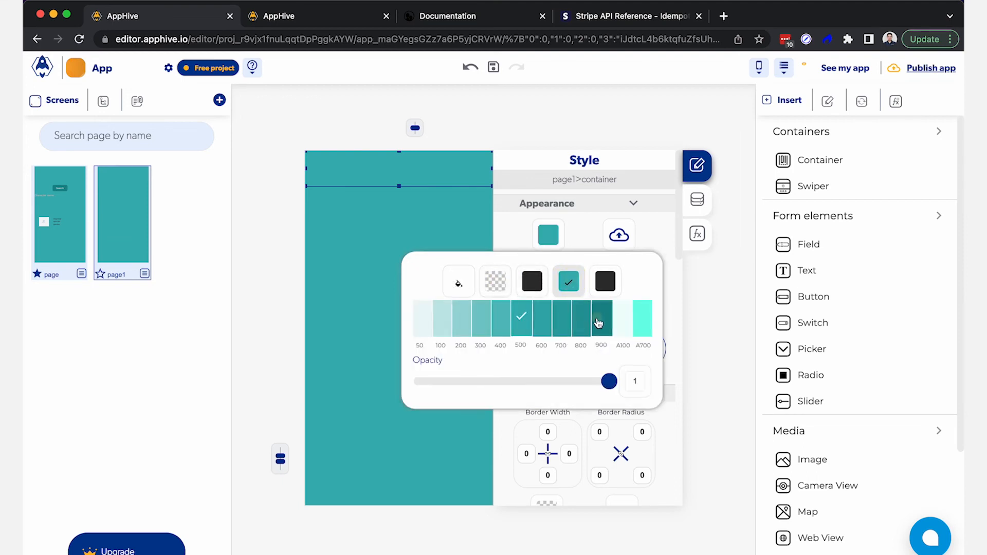
pyautogui.click(599, 317)
# Step: Set the lower container's background colour to teal shade 300
pyautogui.click(548, 235)
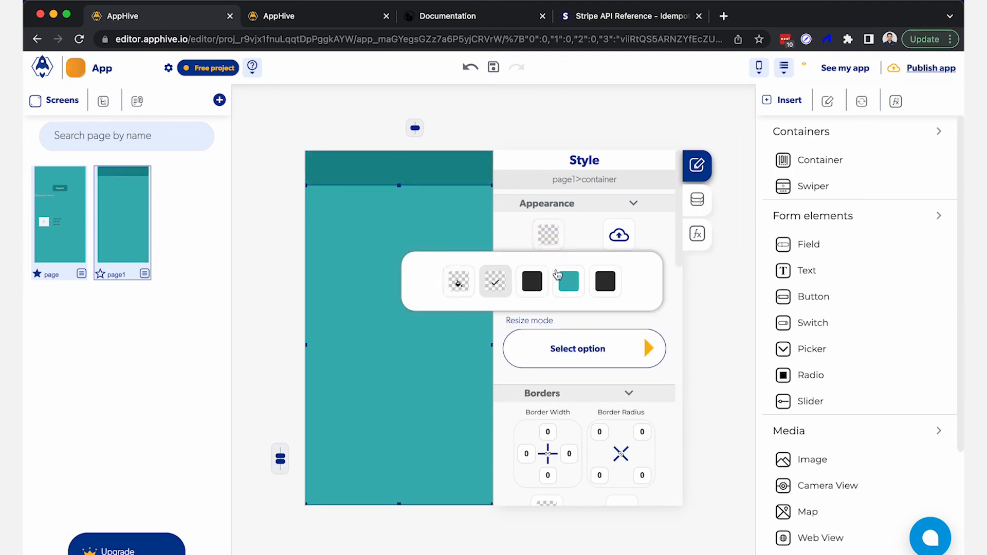
pyautogui.click(568, 281)
pyautogui.click(483, 324)
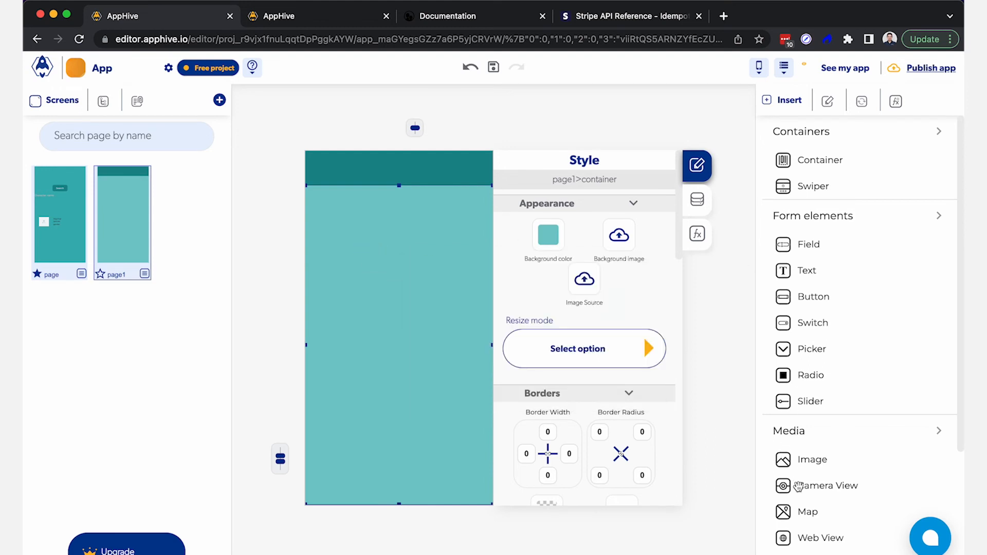
# Step: Add a narrow container inside the page1 header and place a back-arrow icon from Material Icons in it
pyautogui.moveTo(831, 167); pyautogui.dragTo(407, 168)
pyautogui.moveTo(490, 168); pyautogui.dragTo(441, 167)
pyautogui.scroll(-3, 790, 355)
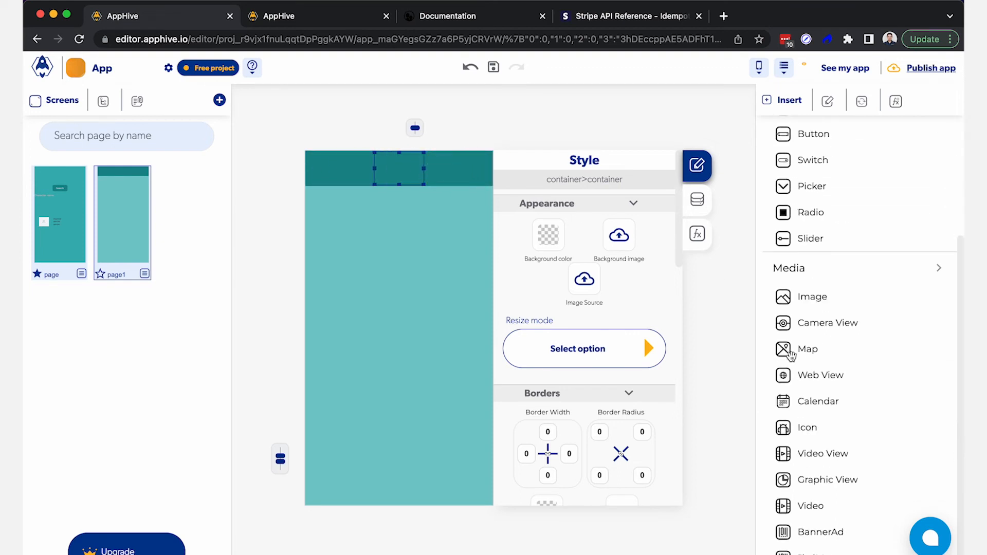
pyautogui.moveTo(783, 427); pyautogui.dragTo(410, 171)
pyautogui.click(399, 169)
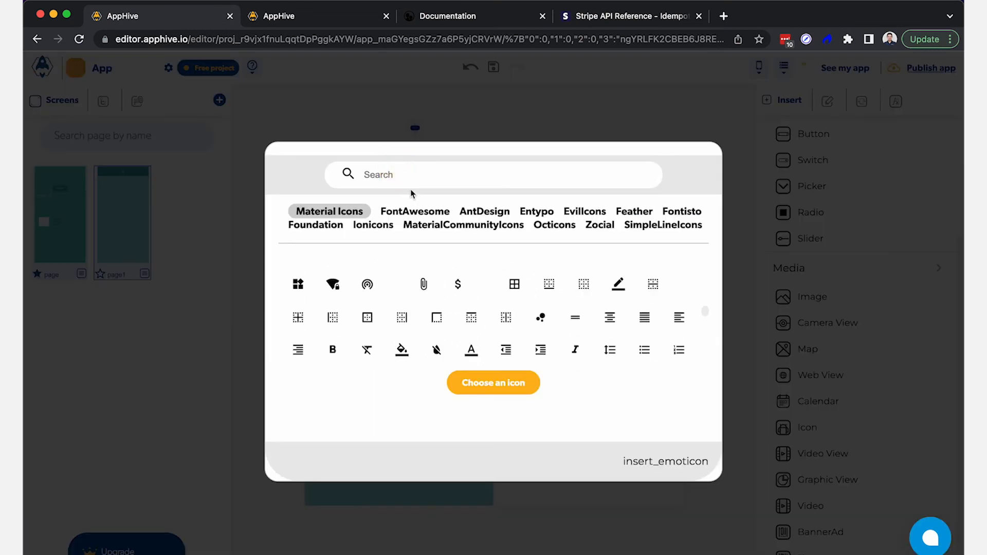
pyautogui.click(403, 176)
pyautogui.write('bad')
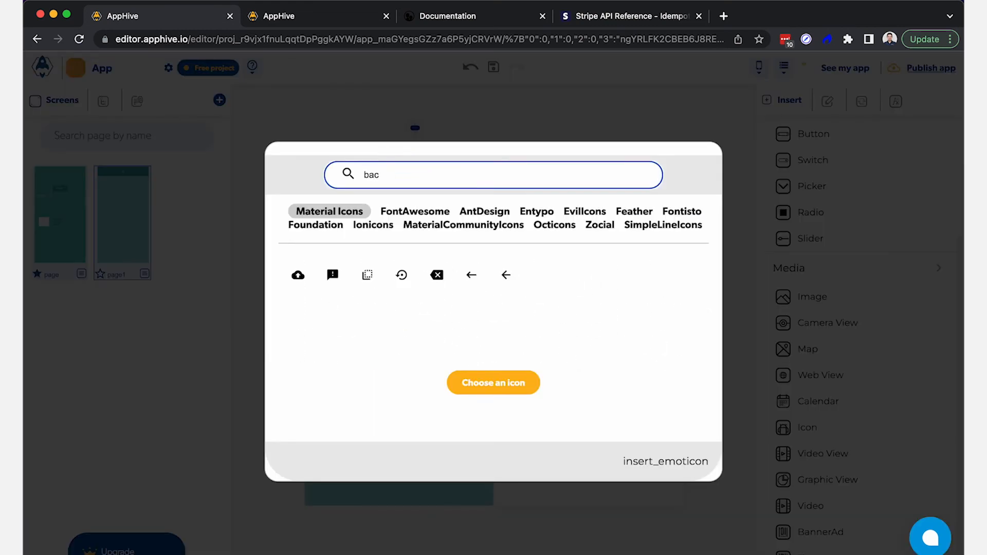
pyautogui.click(506, 275)
pyautogui.click(504, 382)
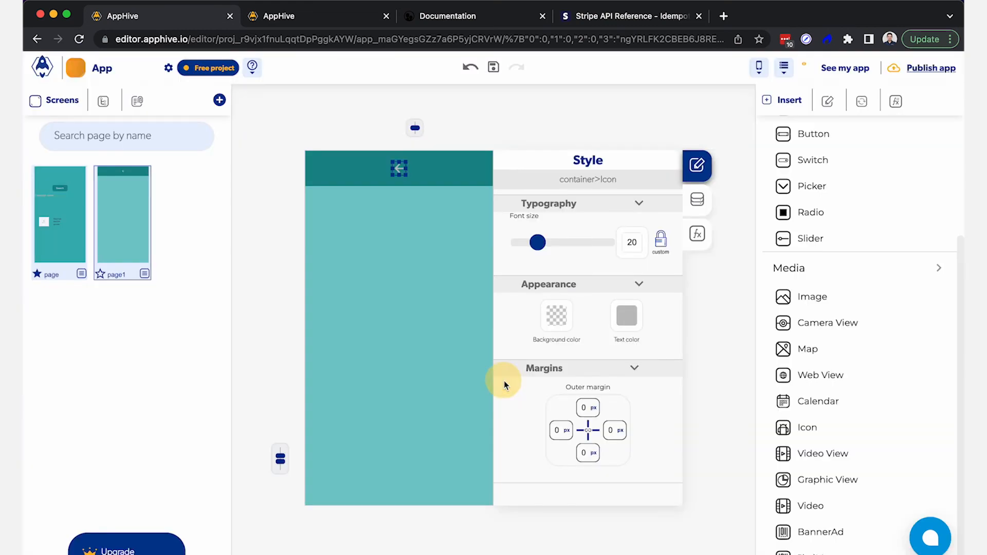
# Step: Align the arrow's container to the header's left side and give it an onPress event with the Return to last Screen function
pyautogui.click(423, 168)
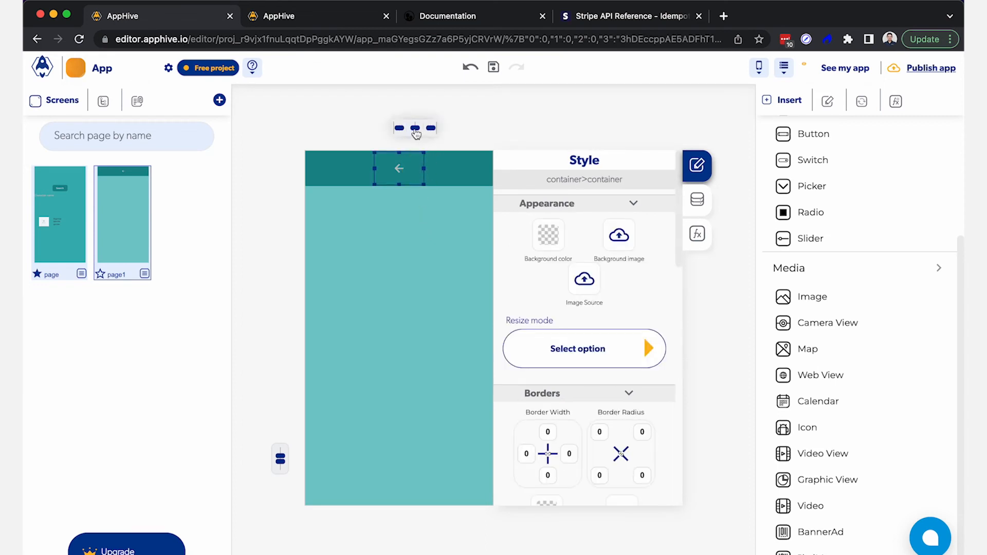
pyautogui.click(400, 130)
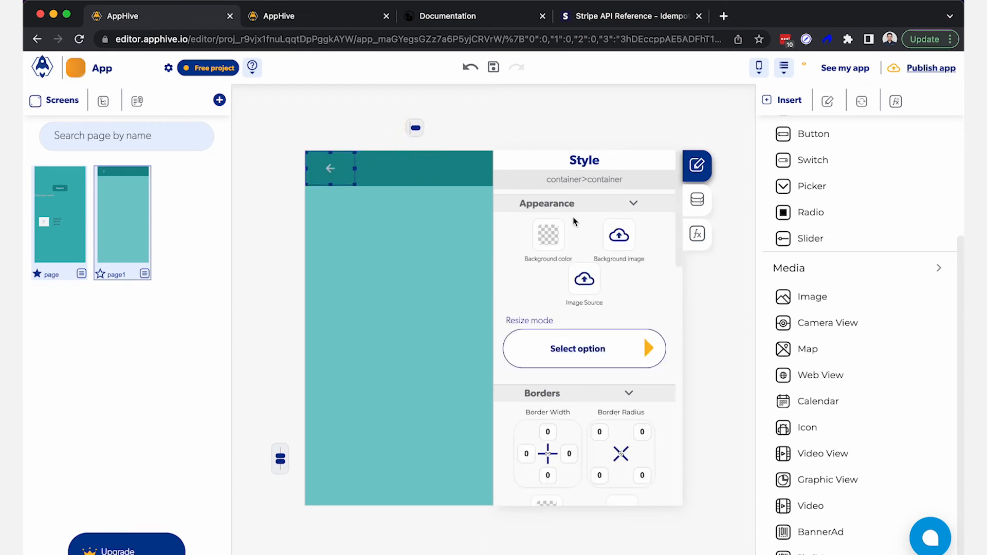
pyautogui.click(697, 234)
pyautogui.click(505, 205)
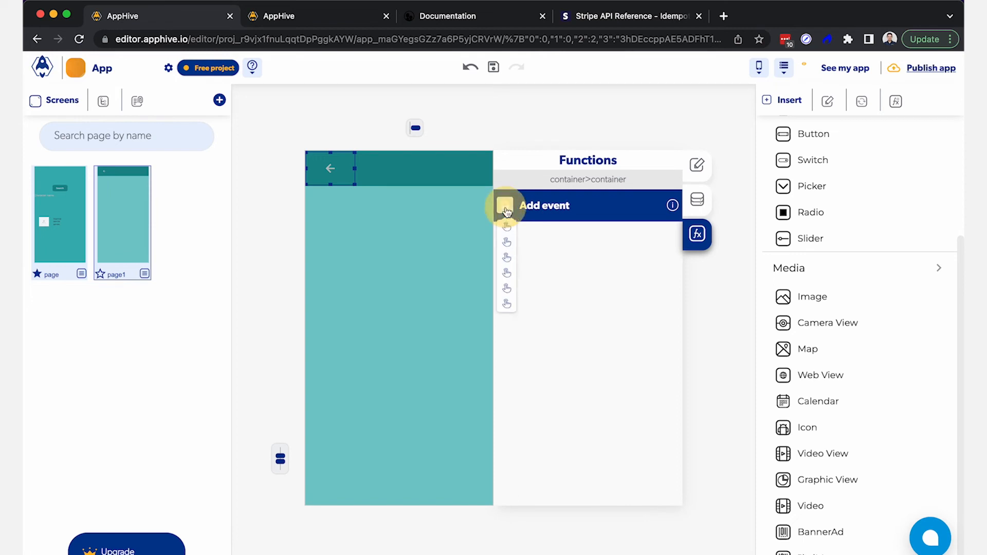
pyautogui.click(508, 233)
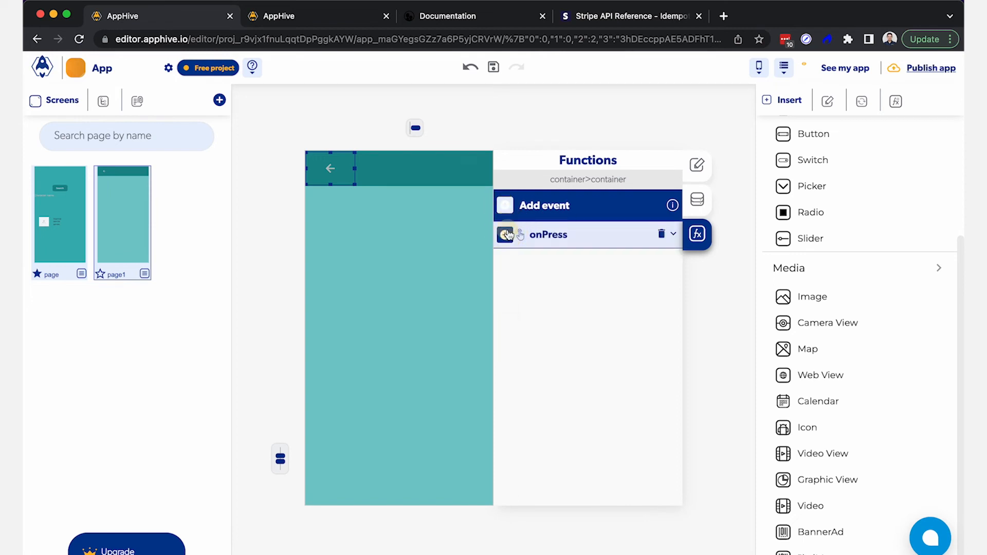
pyautogui.click(505, 234)
pyautogui.moveTo(506, 450)
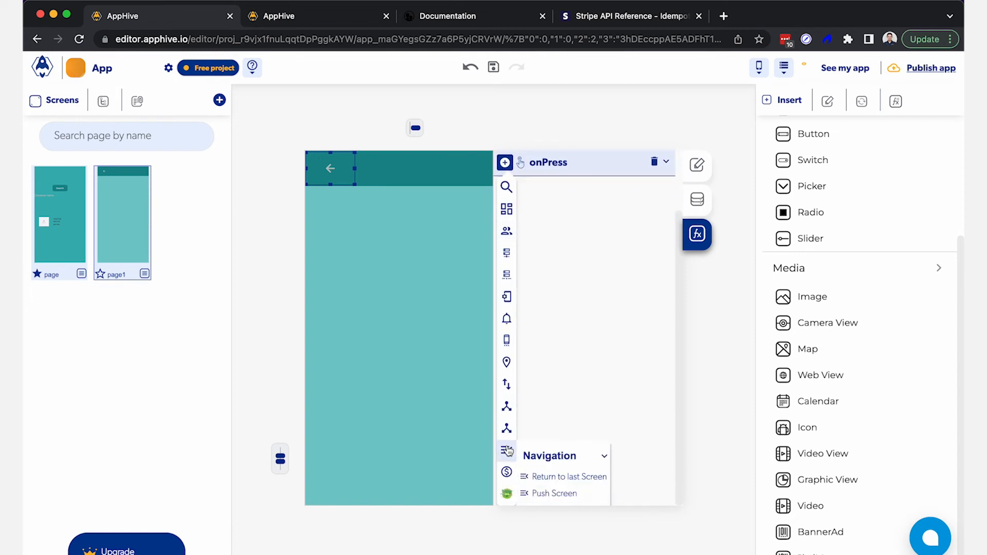
pyautogui.scroll(-1, 568, 476)
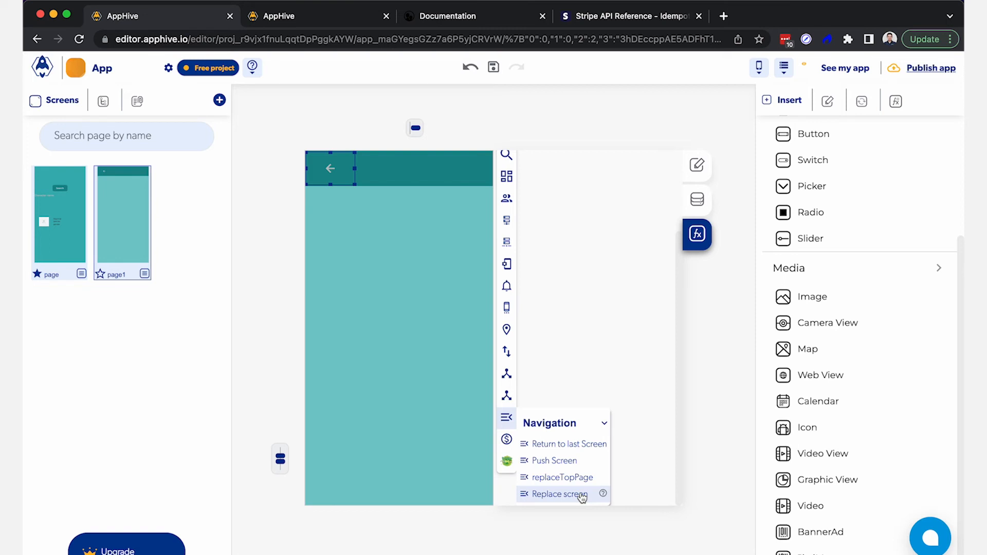
pyautogui.click(571, 443)
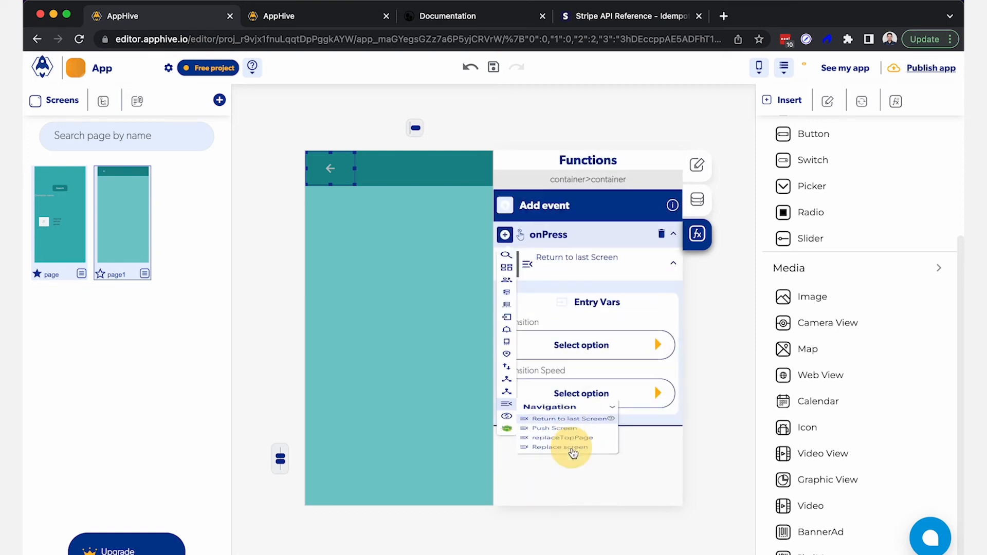
# Step: Set the Return to last Screen function's transition to SlideRightOut and its transition speed to Regular
pyautogui.click(662, 346)
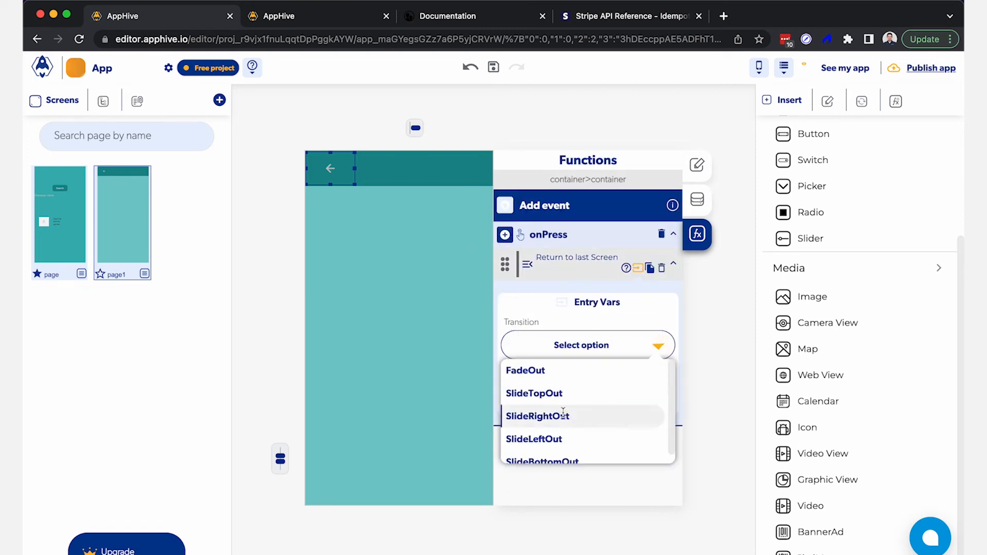
pyautogui.click(645, 414)
pyautogui.click(658, 394)
pyautogui.click(535, 441)
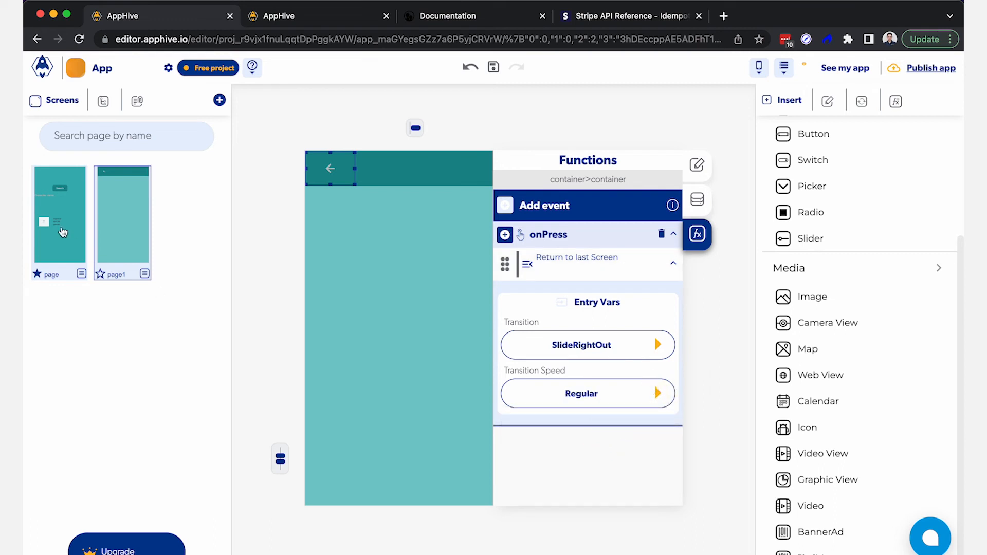
# Step: Add an image to page1's lower container with two text elements stacked beneath it
pyautogui.click(59, 227)
pyautogui.click(126, 219)
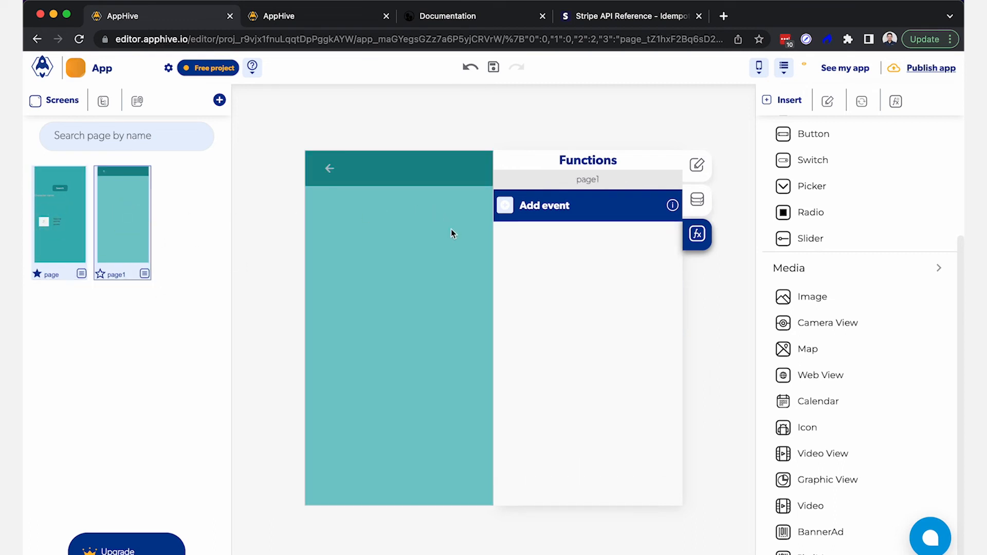
pyautogui.moveTo(831, 302); pyautogui.dragTo(339, 298)
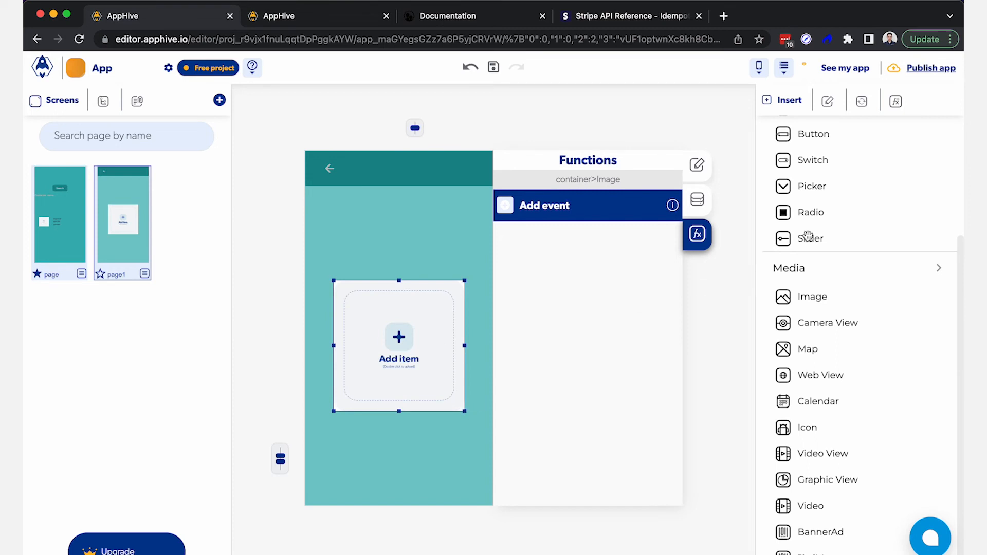
pyautogui.scroll(3, 812, 234)
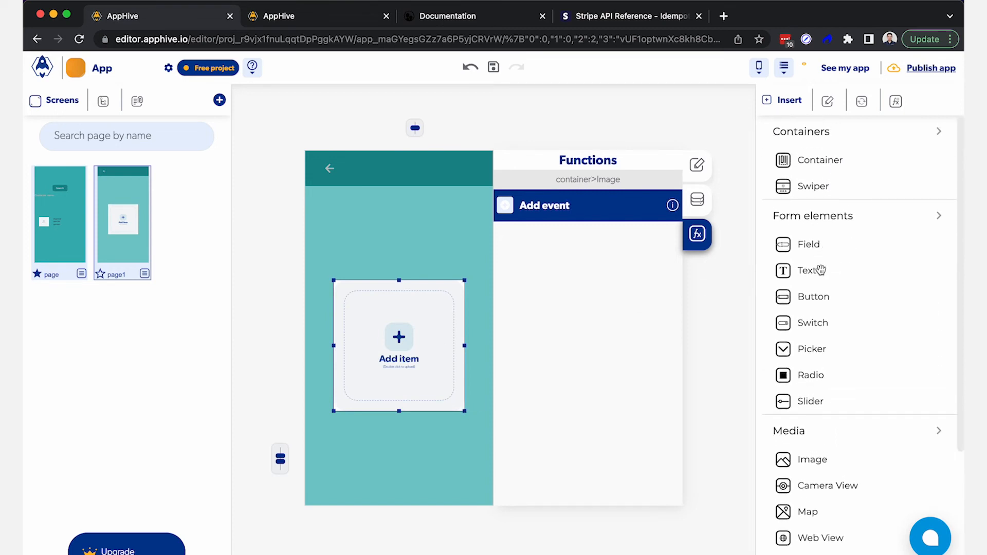
pyautogui.moveTo(809, 270); pyautogui.dragTo(406, 418)
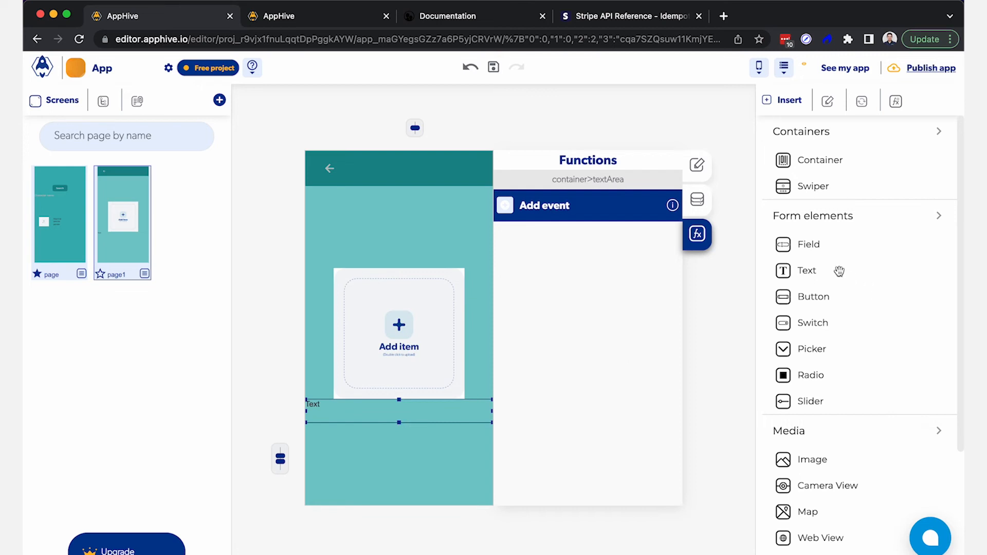
pyautogui.moveTo(838, 271); pyautogui.dragTo(421, 475)
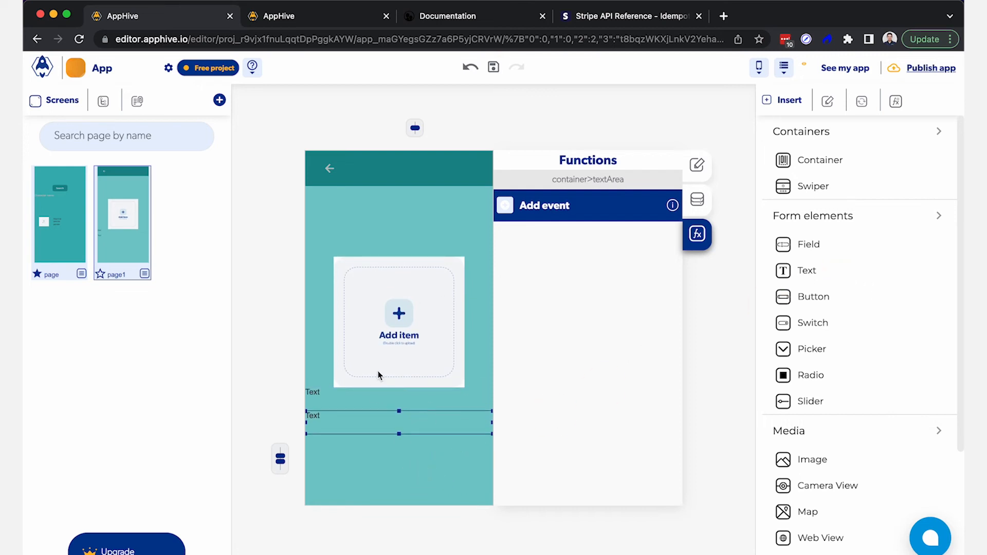
# Step: Add a page input data variable named character_data to page1
pyautogui.click(248, 307)
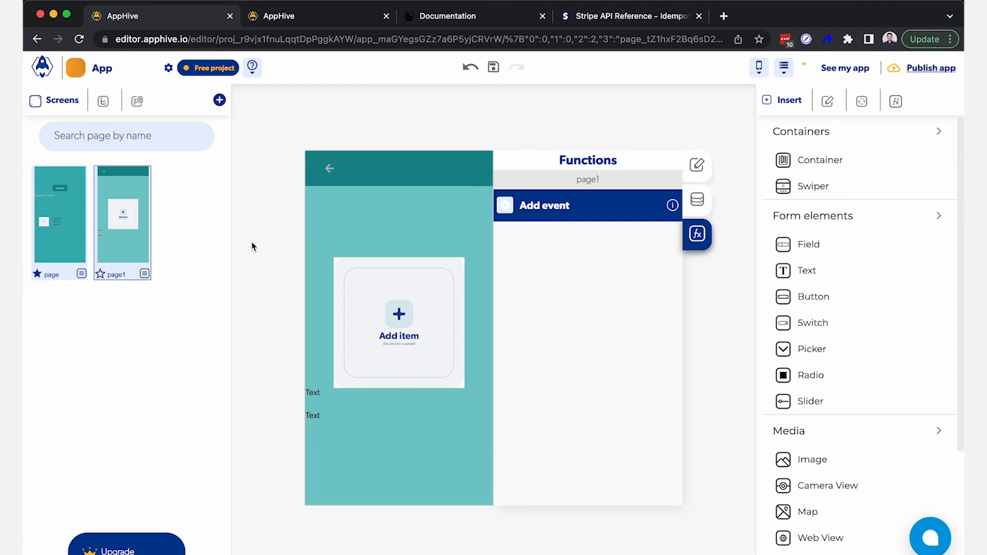
pyautogui.click(697, 200)
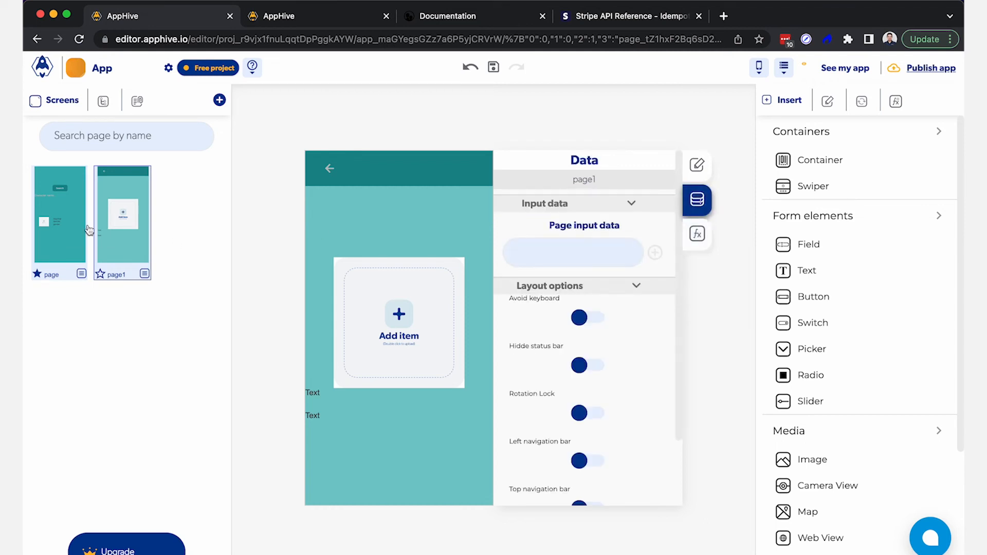
pyautogui.click(563, 251)
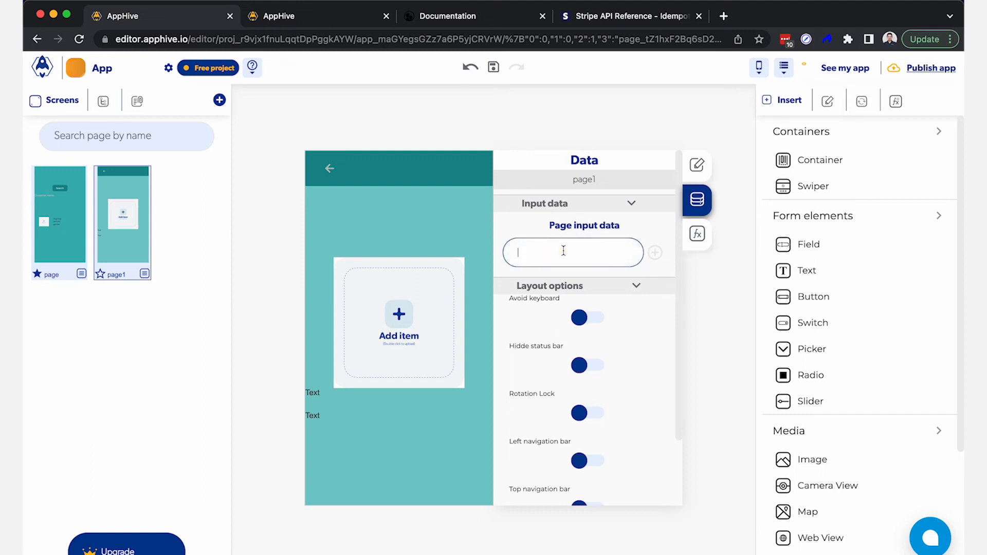
pyautogui.write('character data')
pyautogui.click(655, 253)
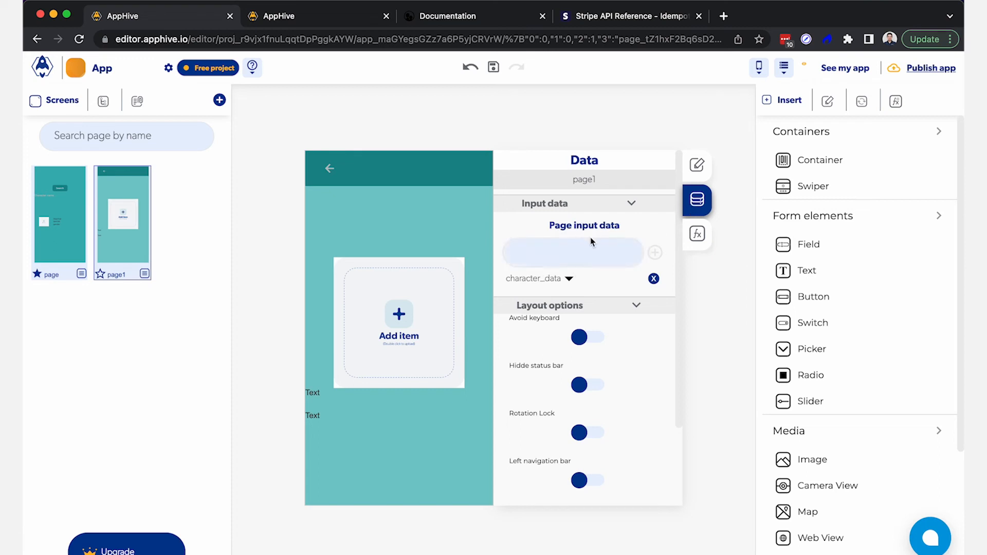
pyautogui.click(565, 257)
pyautogui.moveTo(511, 278); pyautogui.dragTo(546, 278)
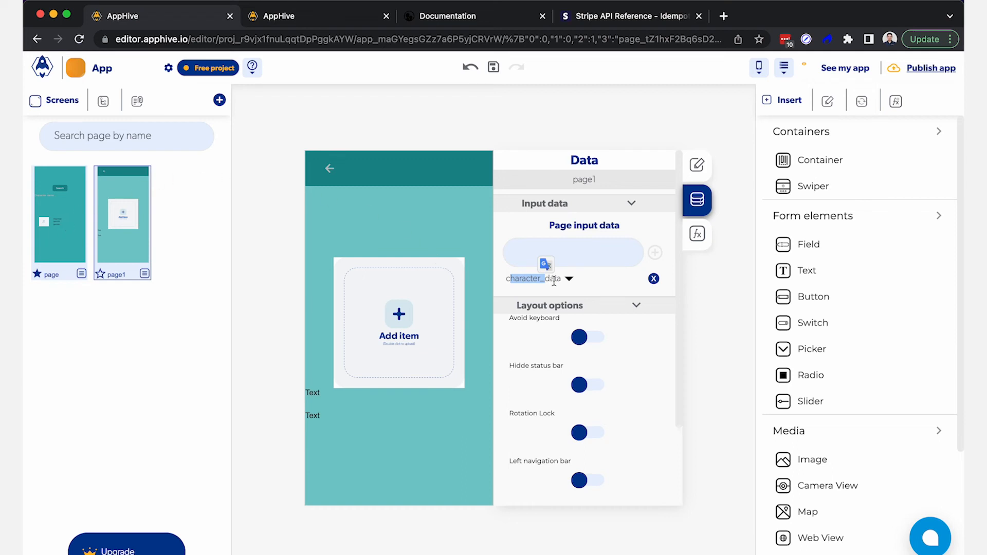
pyautogui.moveTo(554, 282); pyautogui.dragTo(511, 281)
pyautogui.moveTo(531, 278); pyautogui.dragTo(551, 278)
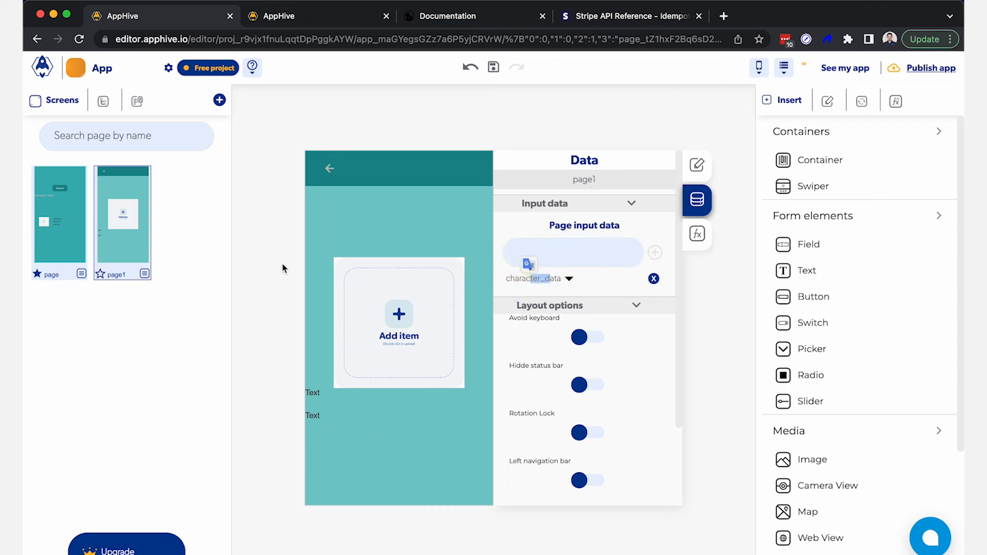
# Step: Open the list items functions of the Search button's Add collections to UI function on the first page and select the character item's container
pyautogui.click(88, 238)
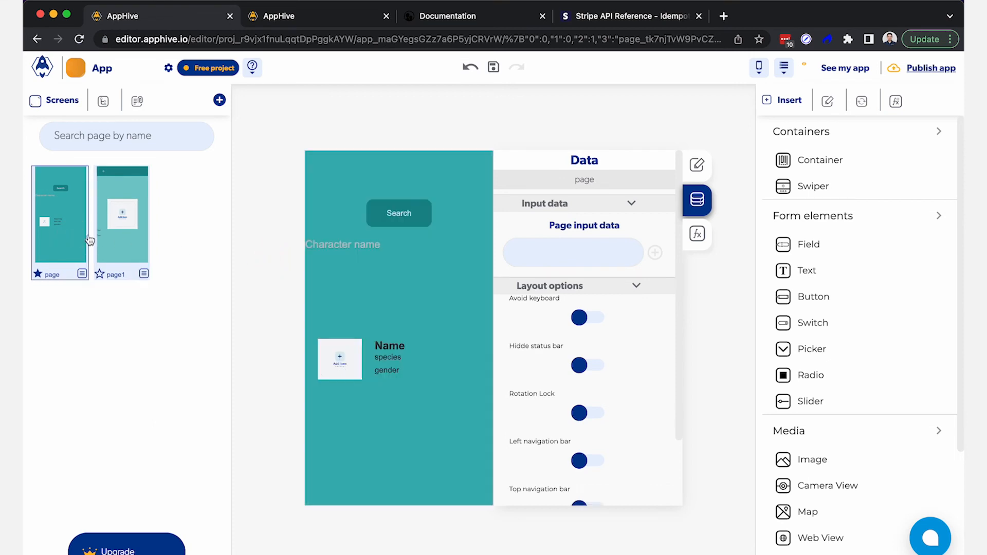
pyautogui.click(696, 234)
pyautogui.click(420, 217)
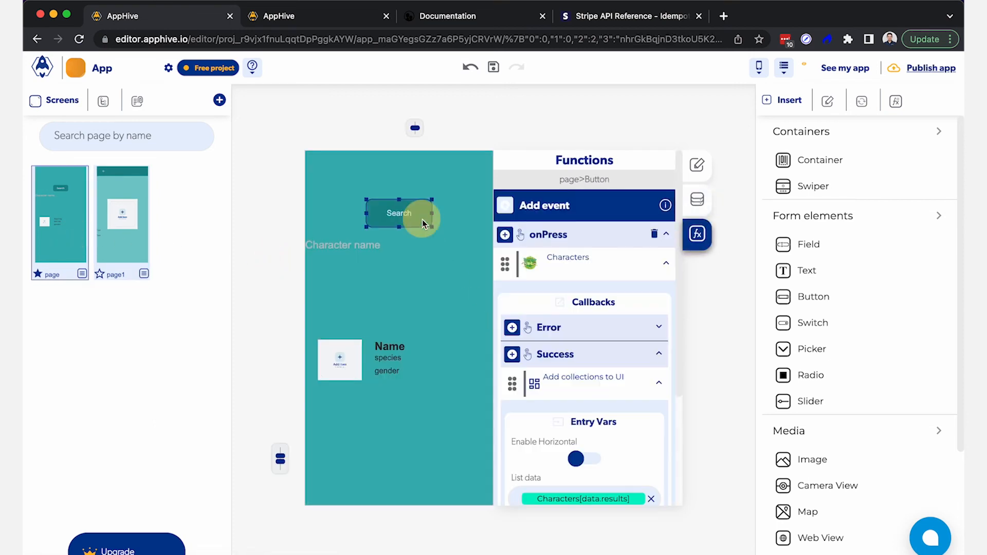
pyautogui.scroll(-3, 542, 357)
pyautogui.scroll(-1, 543, 360)
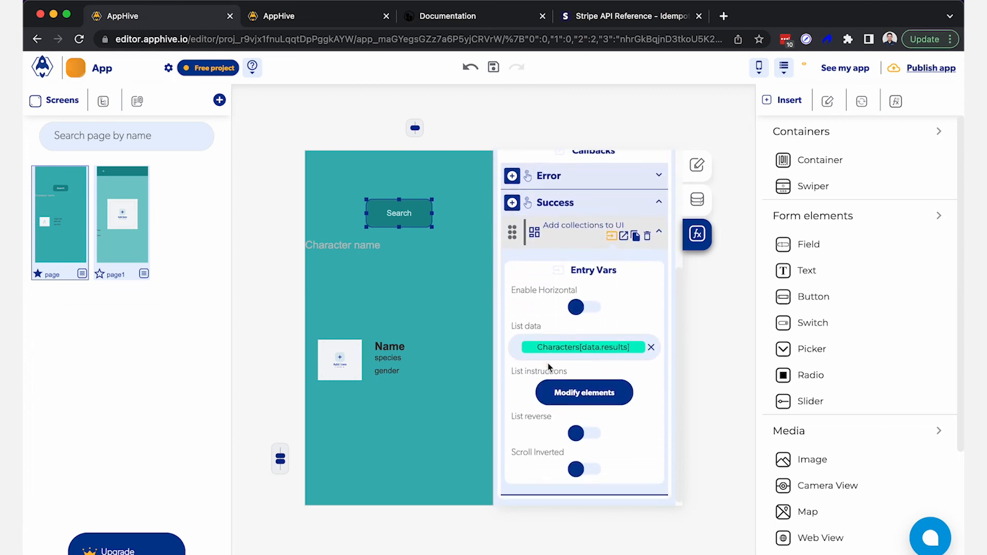
pyautogui.click(571, 385)
pyautogui.click(415, 443)
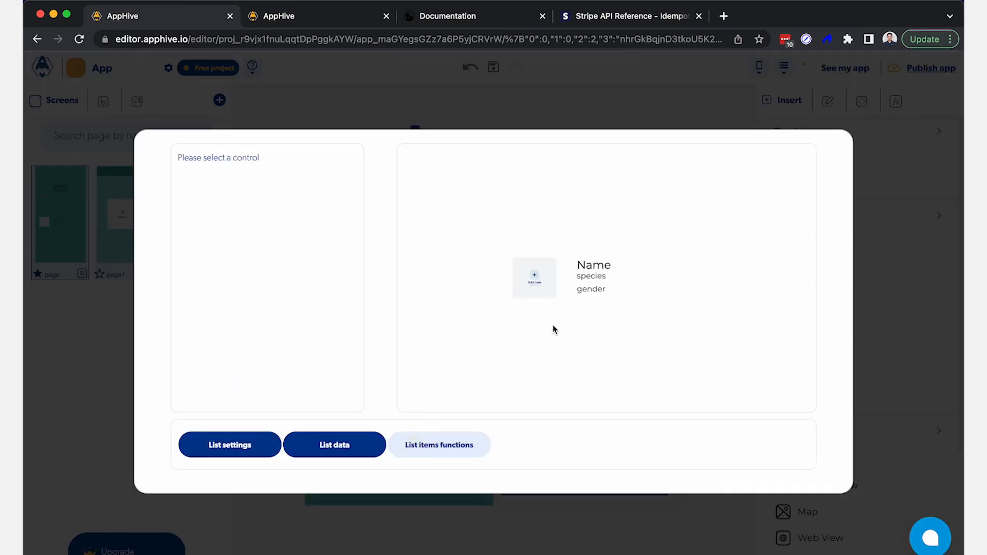
pyautogui.click(576, 304)
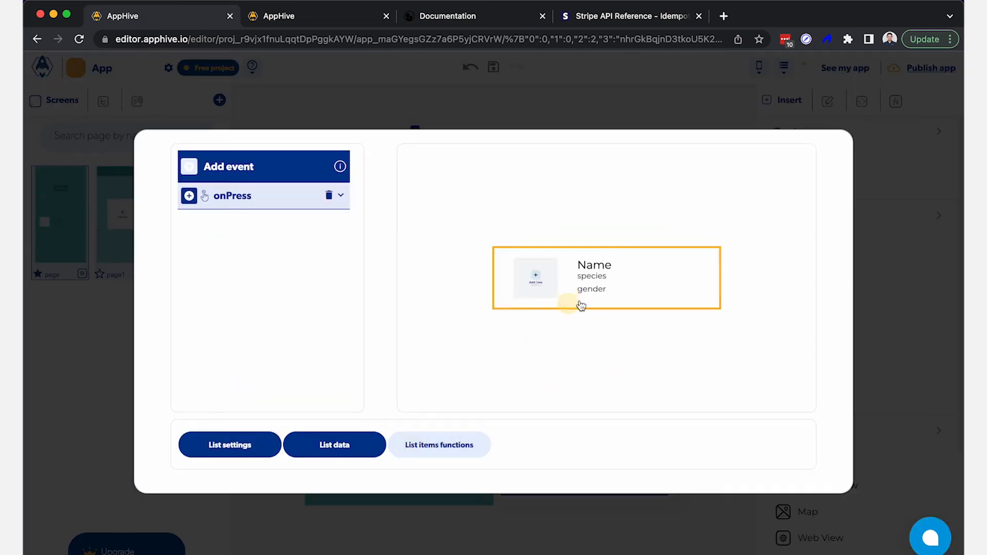
# Step: Add the Push Screen navigation function to the list item container's onPress event
pyautogui.click(189, 196)
pyautogui.scroll(-5, 190, 200)
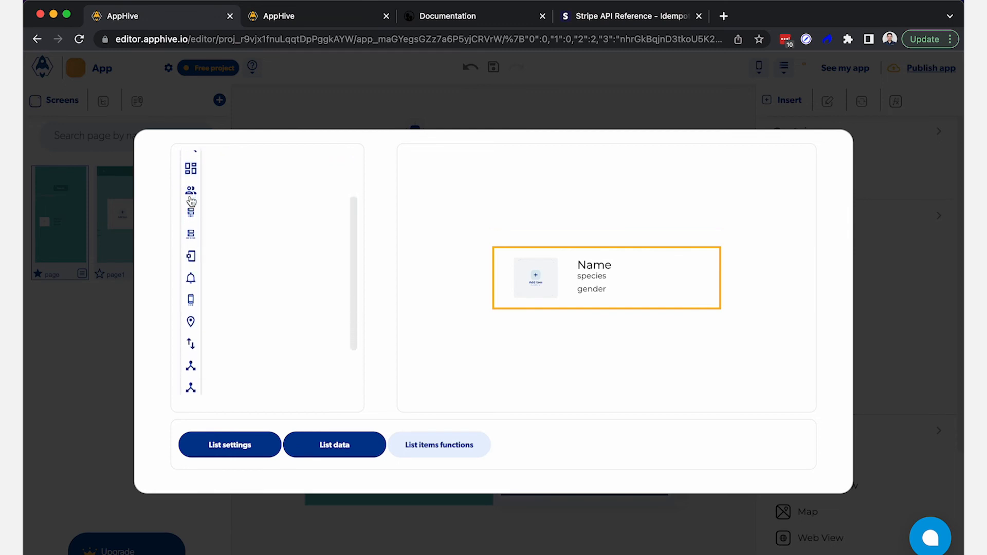
pyautogui.moveTo(191, 339)
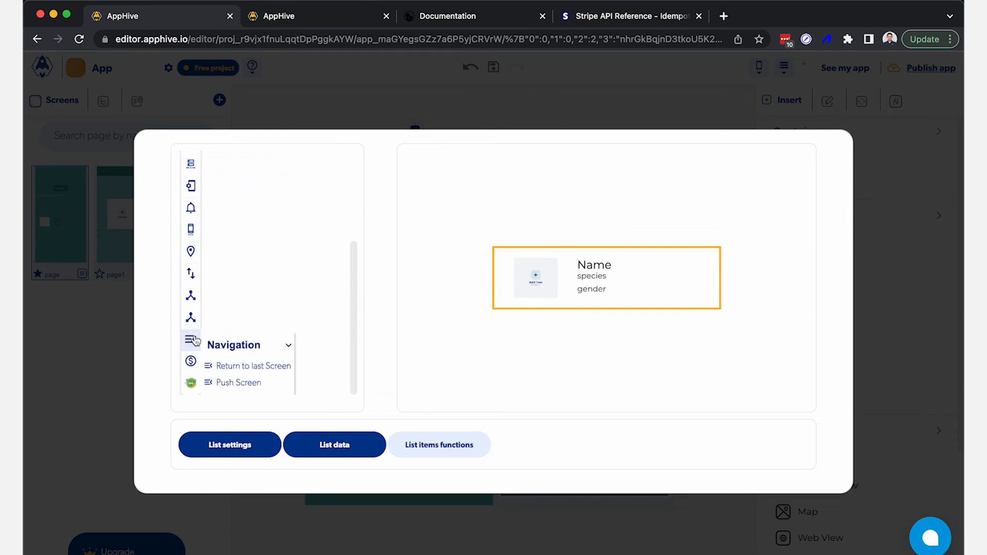
pyautogui.scroll(-1, 221, 362)
pyautogui.click(234, 356)
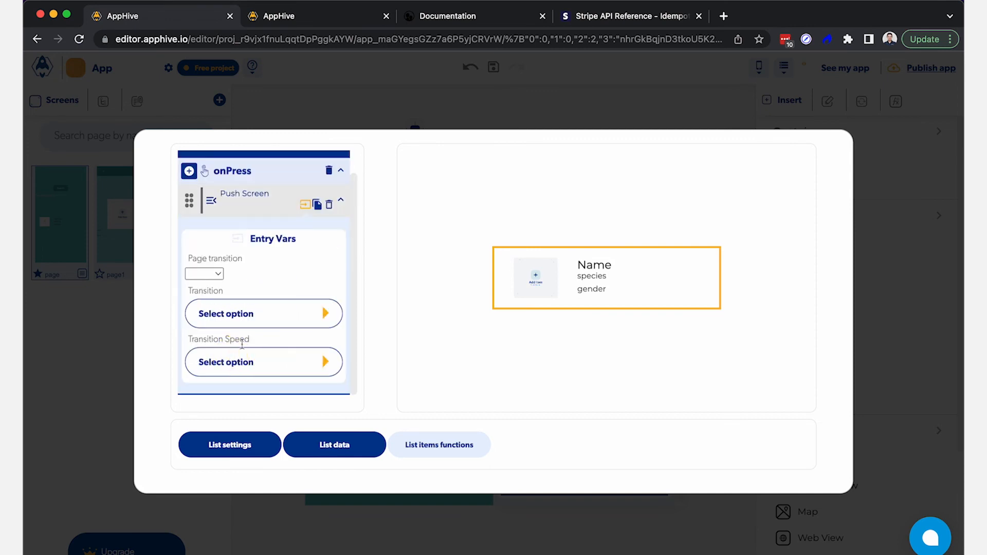
# Step: Set Push Screen's page transition to page1 and pass the full item from the list context as character_data
pyautogui.click(215, 273)
pyautogui.click(208, 303)
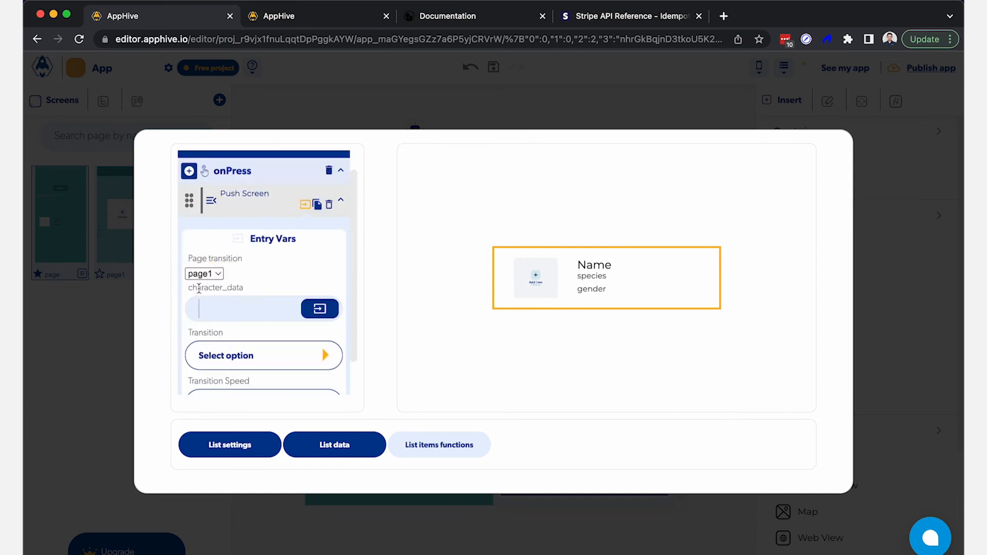
pyautogui.doubleClick(198, 288)
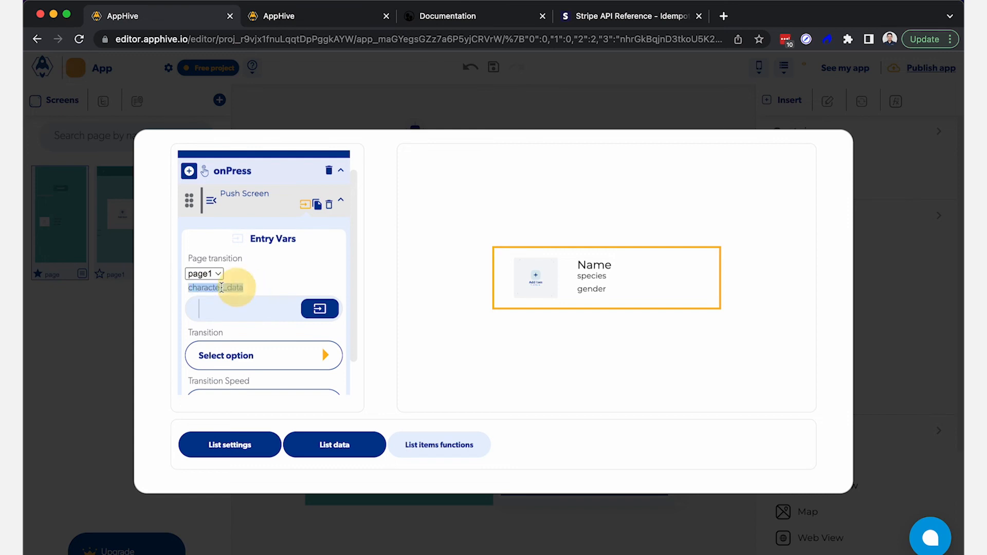
pyautogui.click(323, 308)
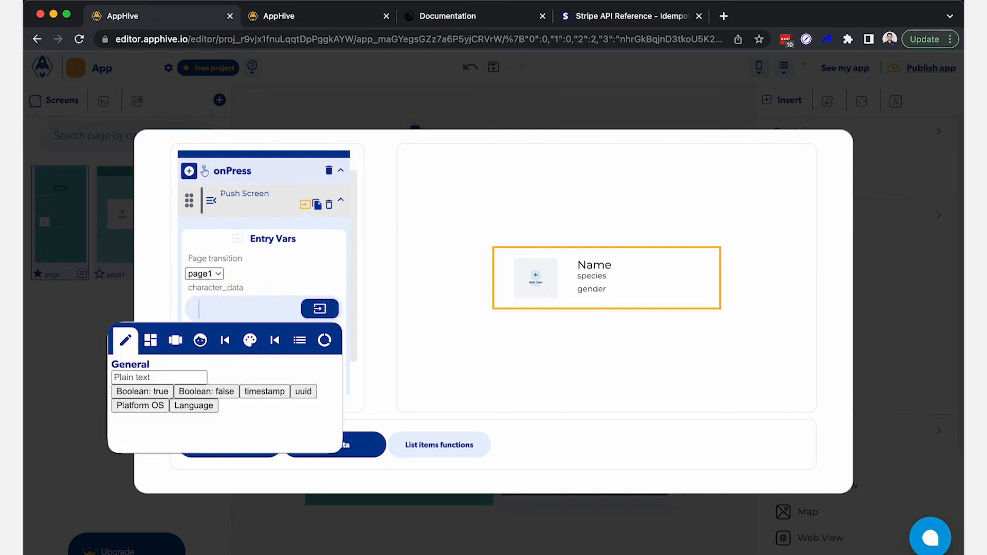
pyautogui.click(300, 340)
pyautogui.click(314, 379)
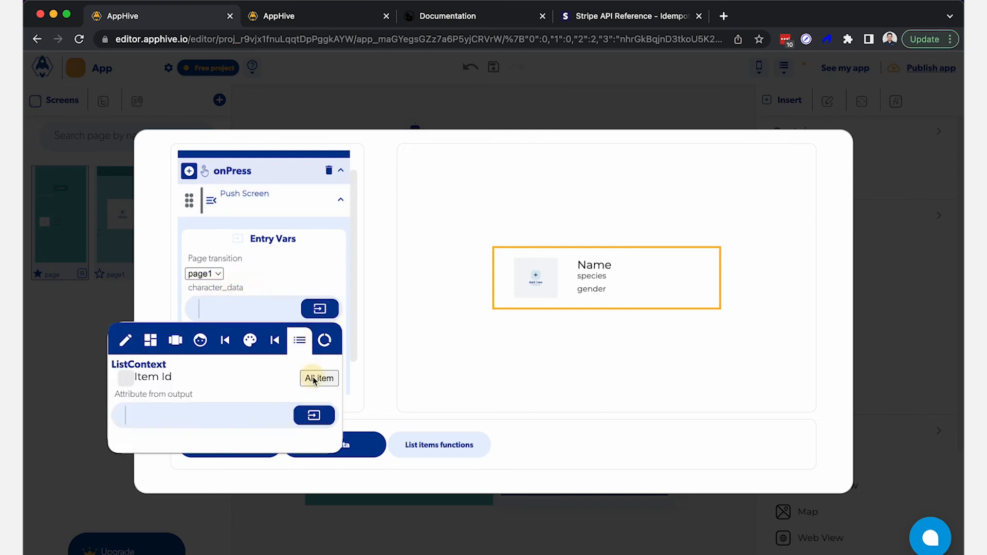
pyautogui.click(256, 311)
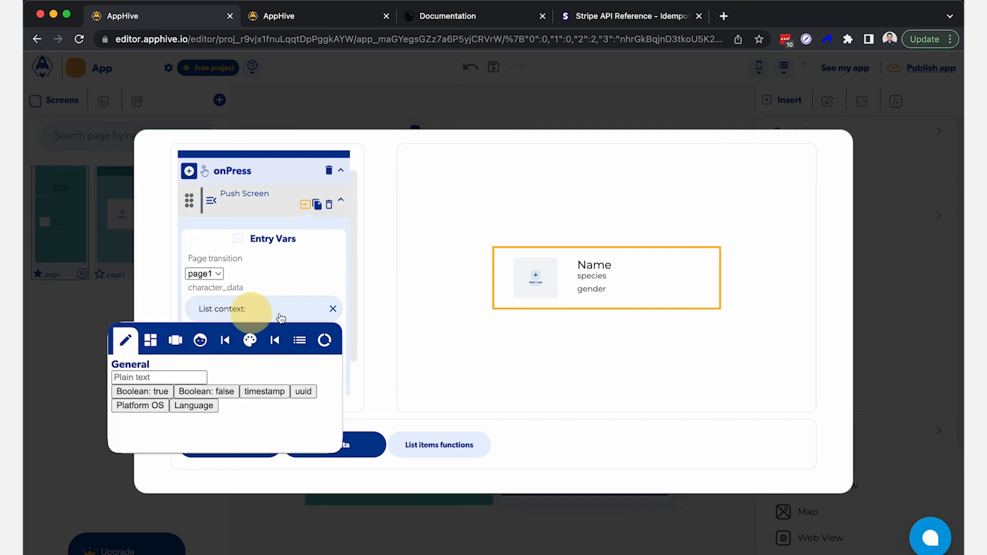
pyautogui.click(299, 340)
pyautogui.click(294, 294)
pyautogui.scroll(-1, 296, 300)
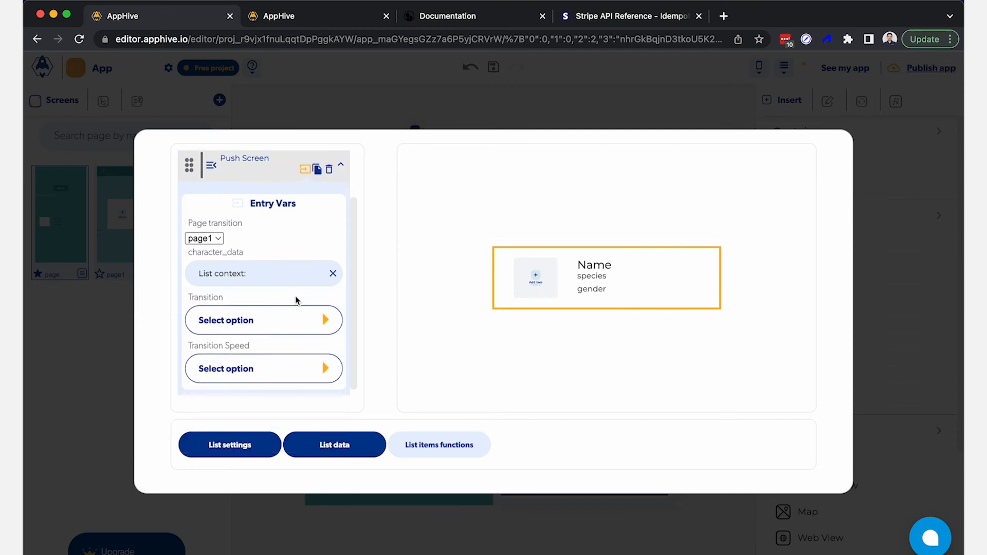
# Step: Set Push Screen's transition to SlideTop and its transition speed to Regular, and close the list editor
pyautogui.click(273, 365)
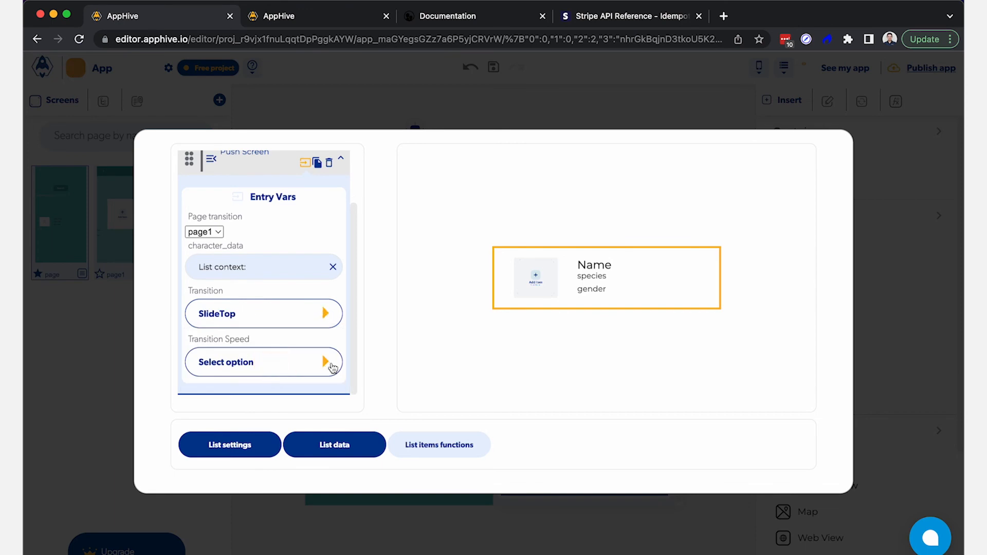
pyautogui.click(325, 362)
pyautogui.scroll(-2, 312, 372)
pyautogui.click(288, 362)
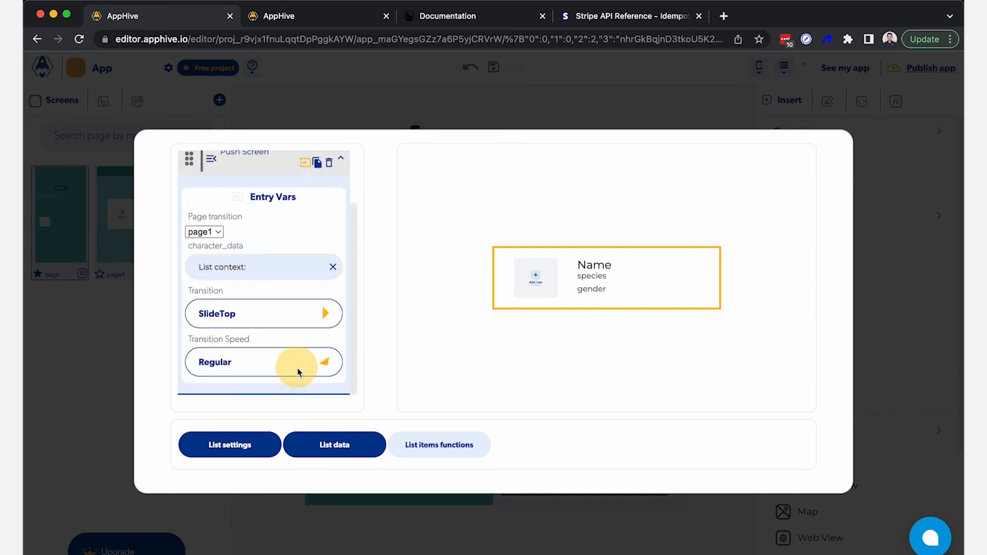
pyautogui.click(121, 357)
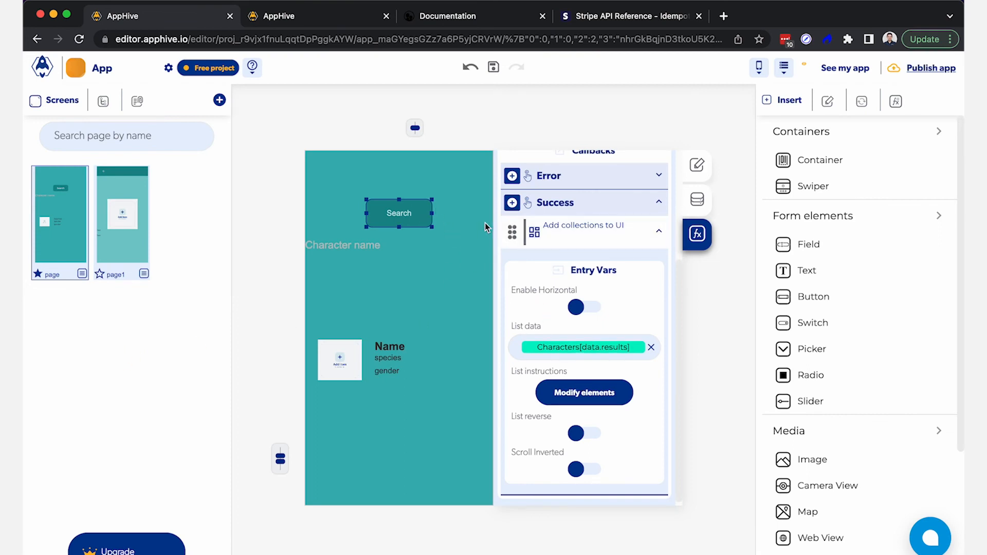
# Step: Reopen the list items functions and review the container's Push Screen settings: target page, character_data, transition and speed
pyautogui.scroll(2, 576, 293)
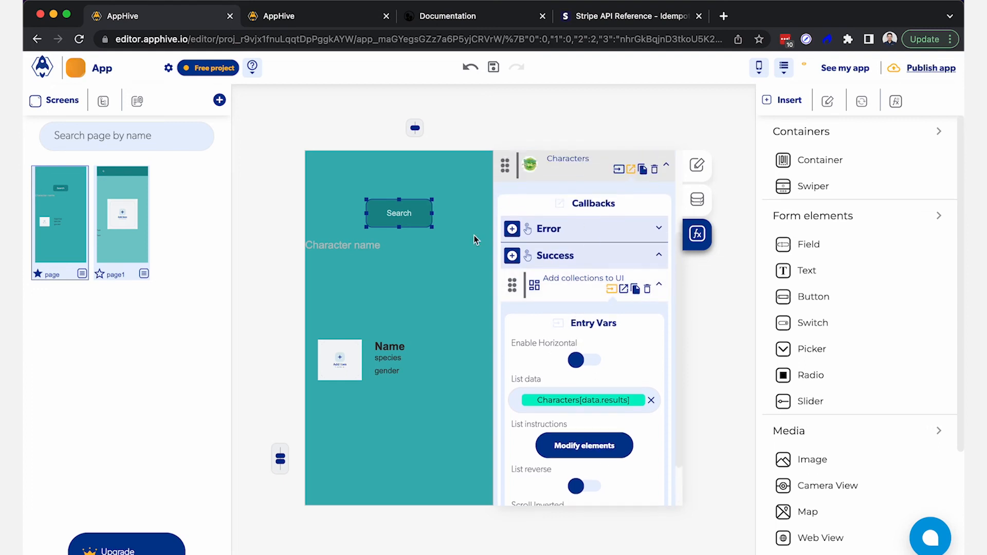
pyautogui.click(584, 443)
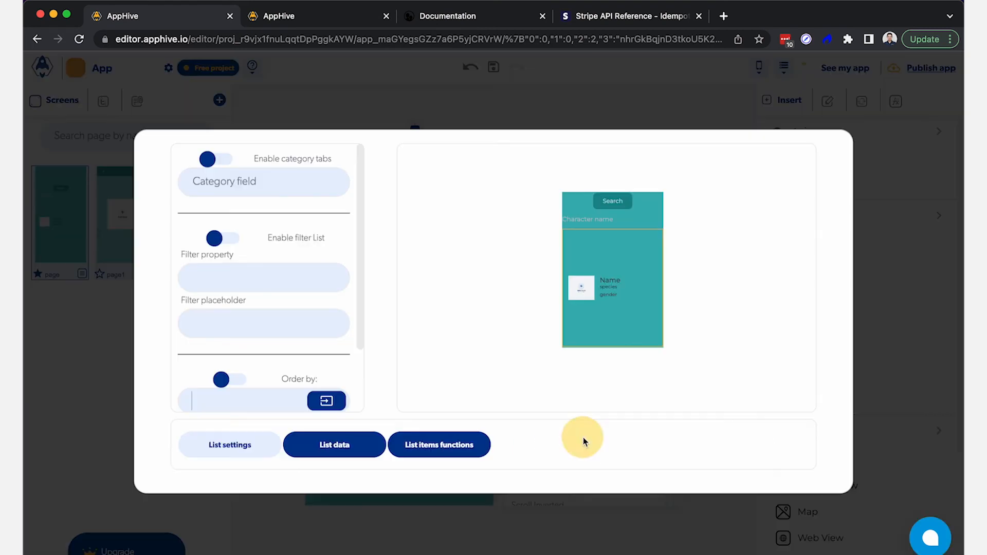
pyautogui.click(408, 444)
pyautogui.click(528, 308)
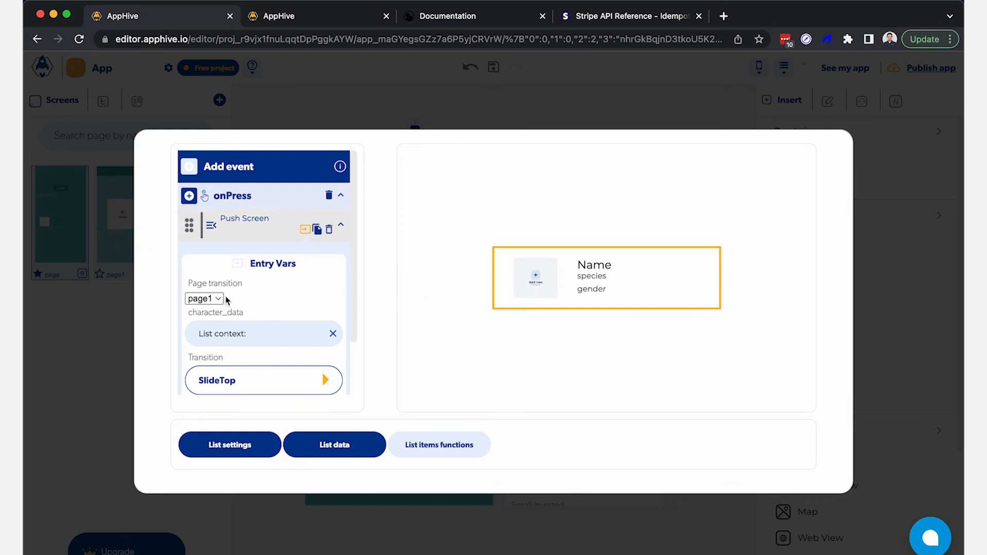
pyautogui.scroll(-3, 226, 302)
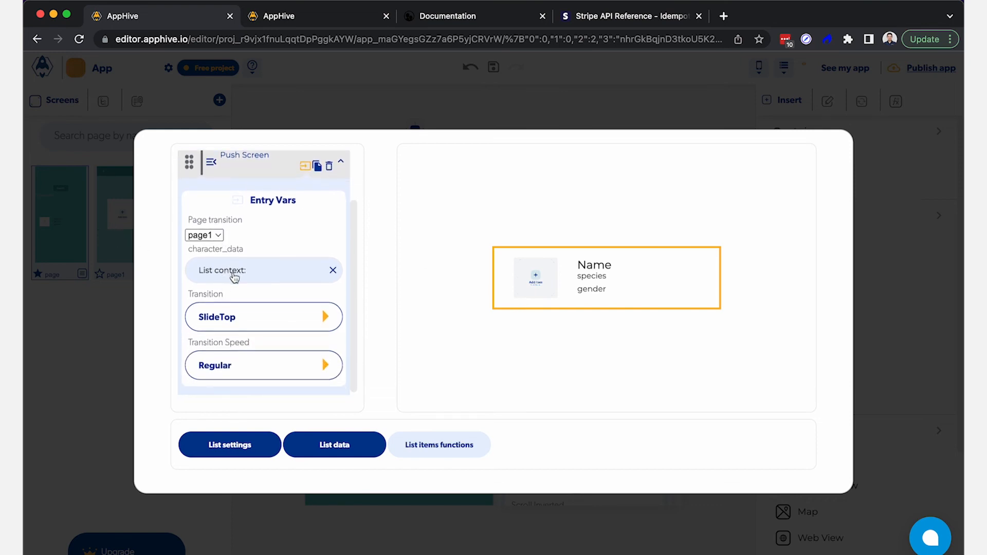
pyautogui.click(115, 321)
# Step: Add an onLoad event to page1 with a Modify control function
pyautogui.click(134, 231)
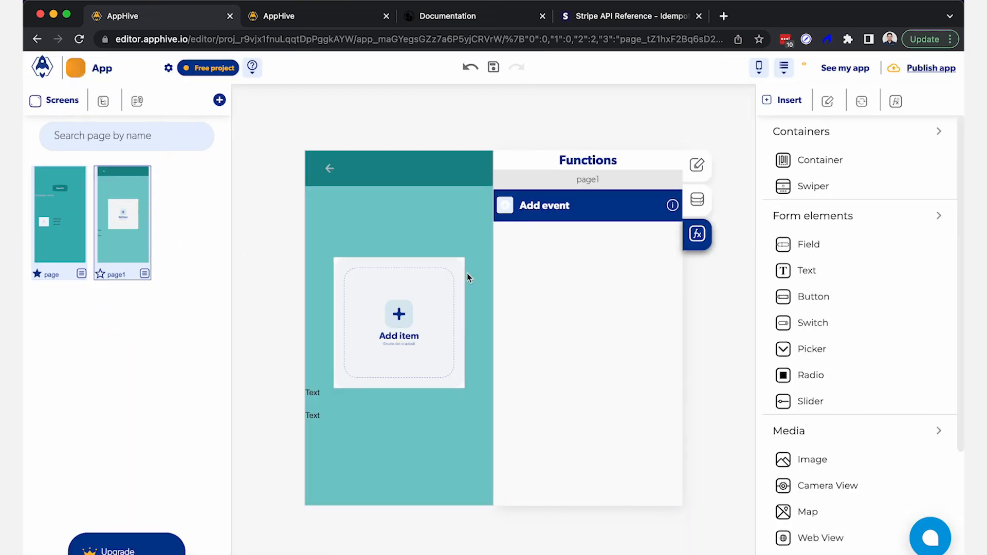
pyautogui.click(504, 211)
pyautogui.click(507, 229)
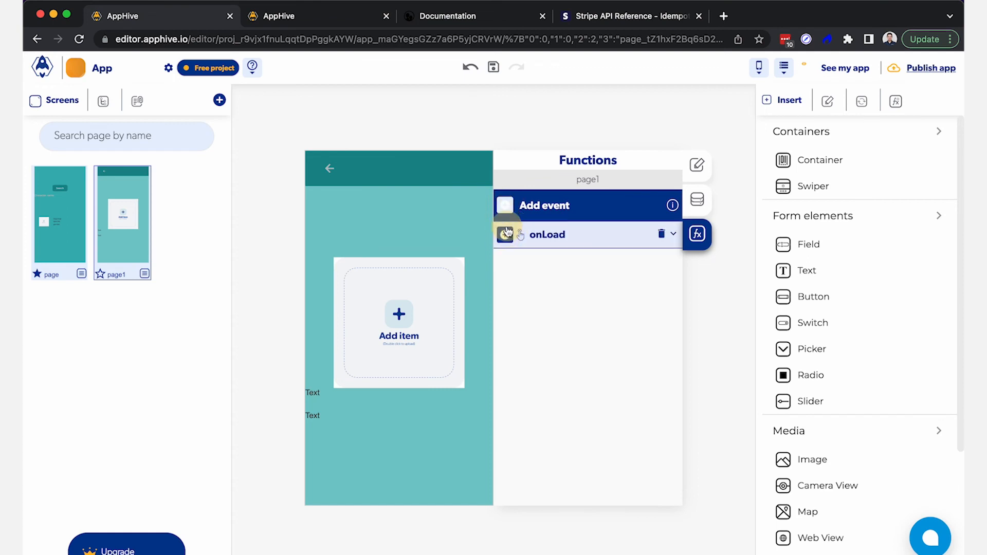
pyautogui.click(505, 235)
pyautogui.click(506, 281)
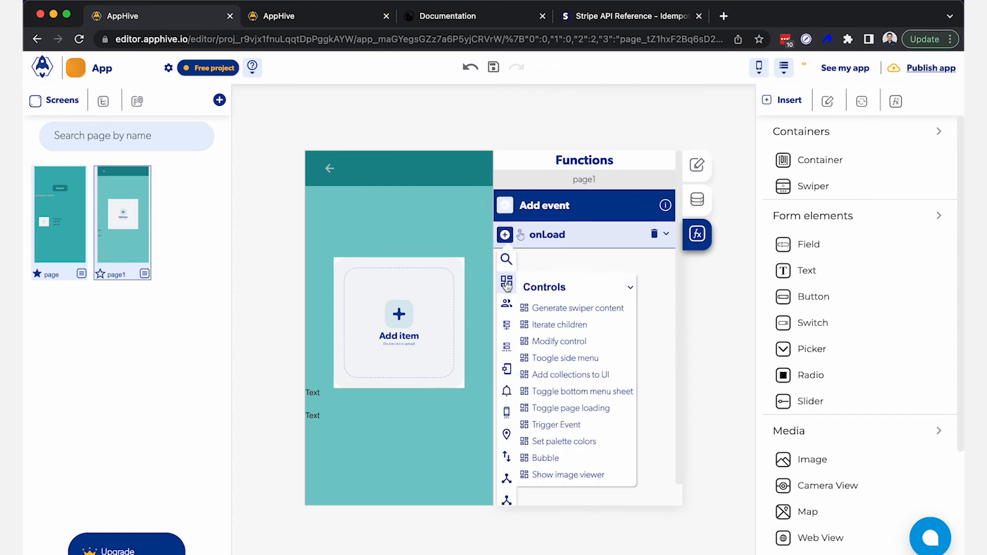
pyautogui.click(576, 341)
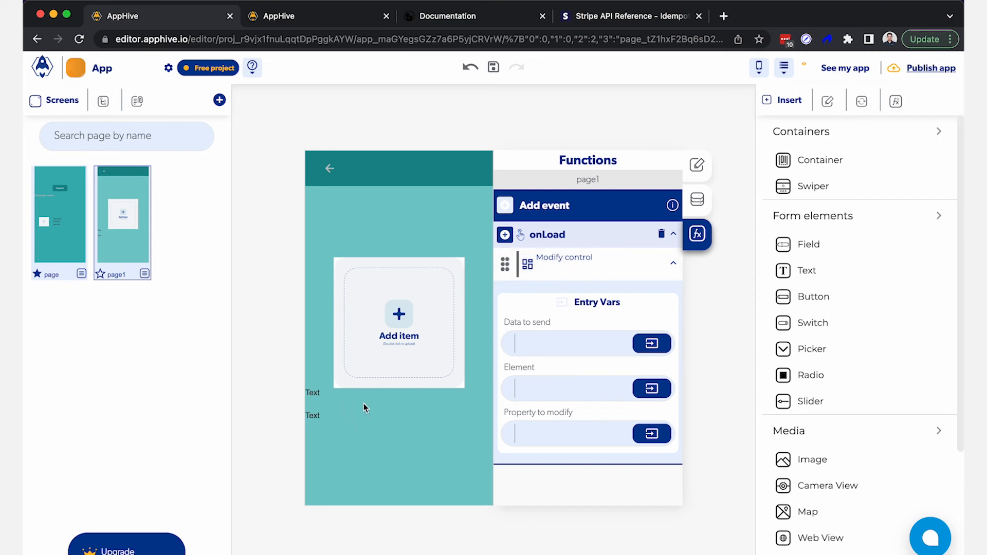
# Step: Set the Modify control's data to send to the page data variable character_data
pyautogui.click(650, 344)
pyautogui.click(631, 376)
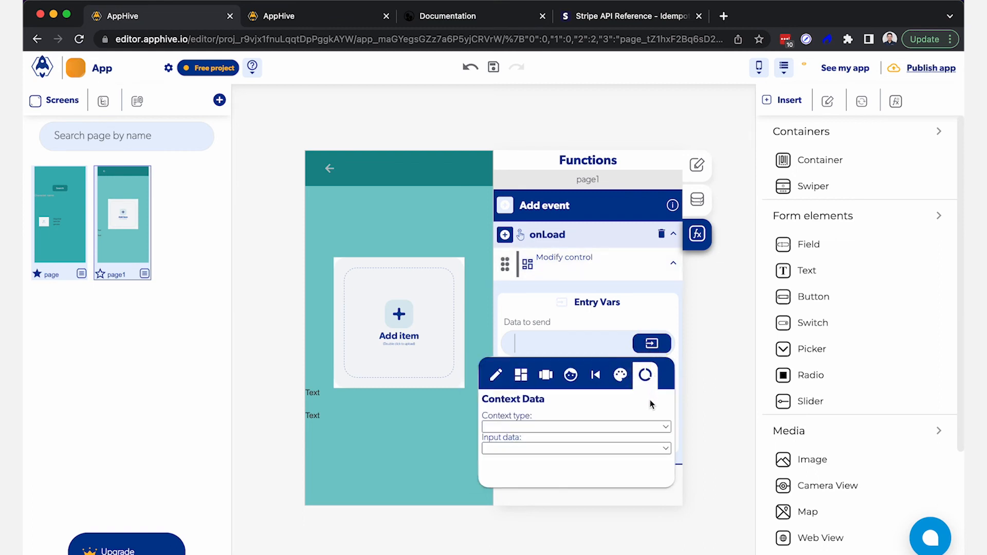
pyautogui.click(664, 428)
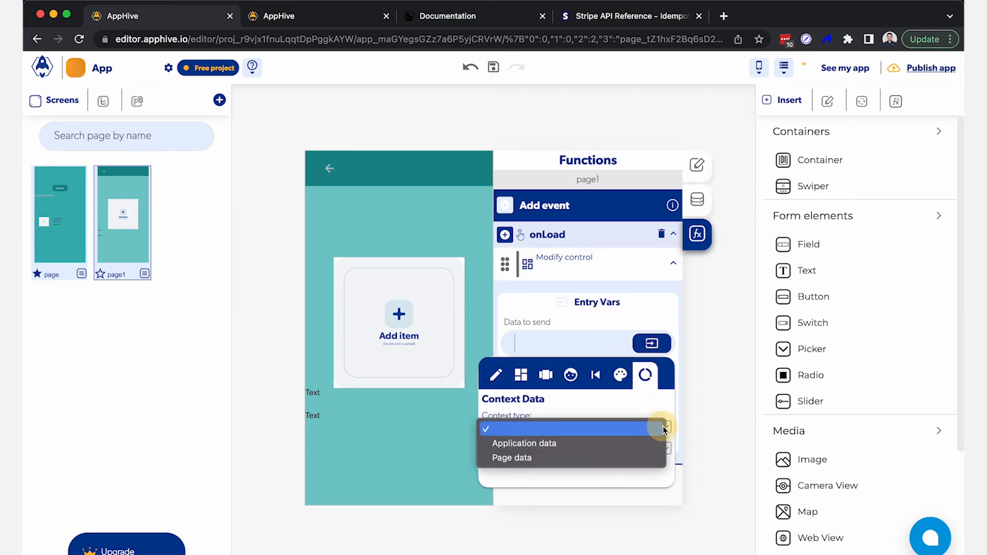
pyautogui.click(639, 457)
pyautogui.click(644, 450)
pyautogui.click(625, 464)
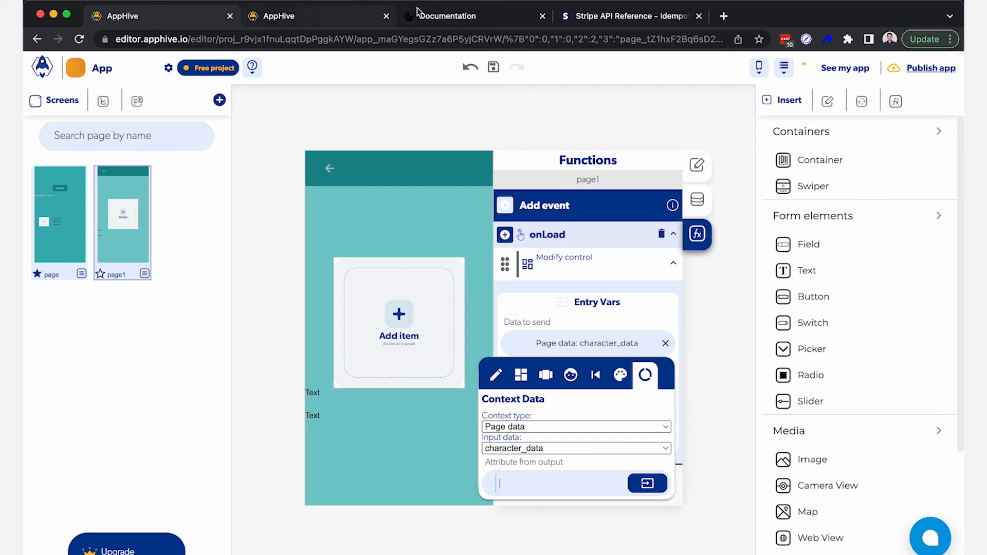
# Step: Check the image field's name in the Rick and Morty API documentation and enter image as the attribute of character_data
pyautogui.click(434, 16)
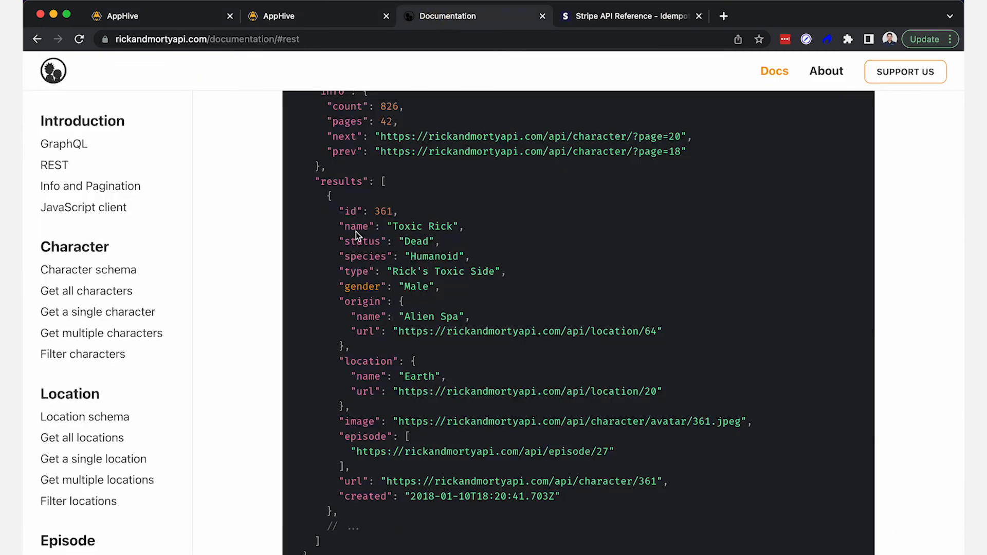
pyautogui.click(362, 424)
pyautogui.click(190, 14)
pyautogui.click(507, 473)
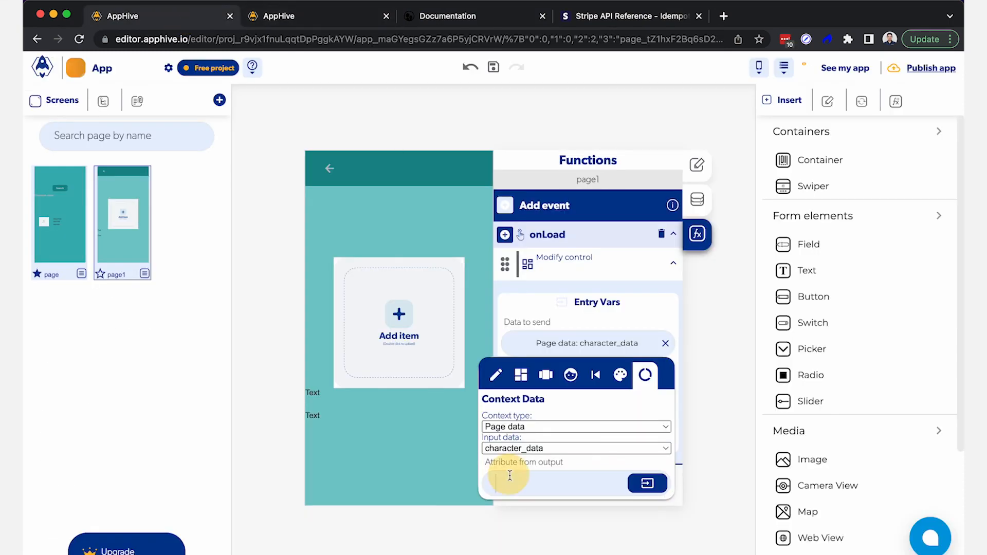
pyautogui.write('image')
pyautogui.click(593, 318)
# Step: Target page1's image element in the Modify control and choose src as the property to modify
pyautogui.click(651, 388)
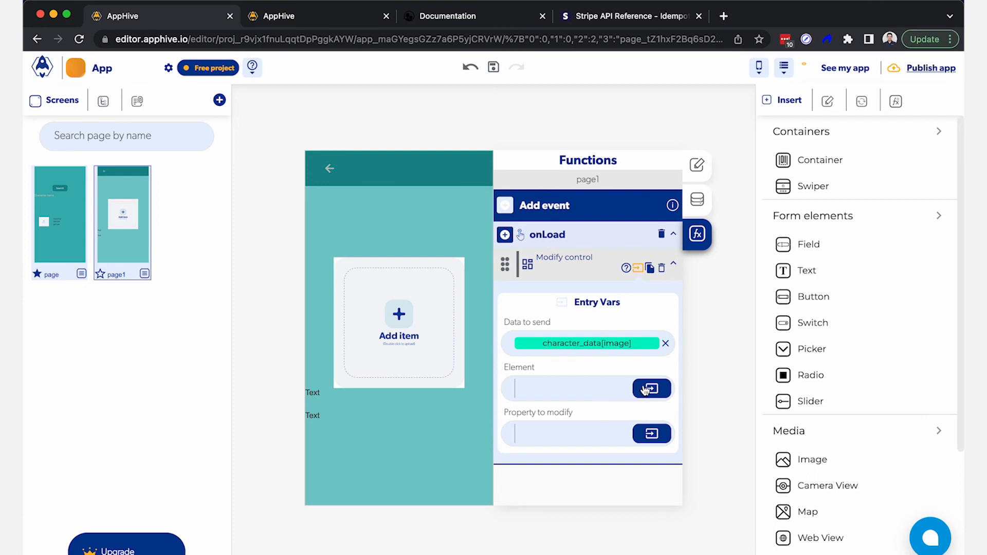
pyautogui.click(521, 420)
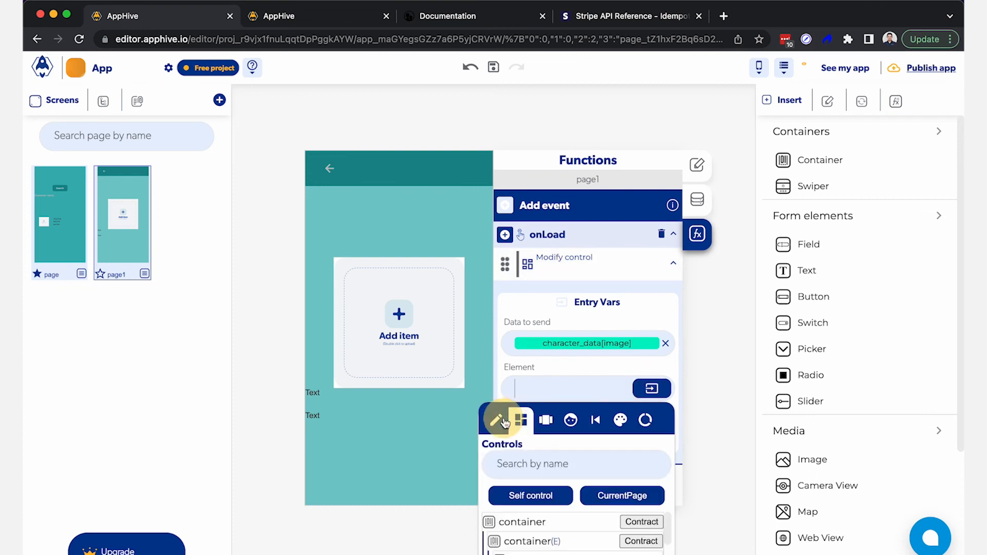
pyautogui.scroll(-2, 514, 535)
pyautogui.click(514, 531)
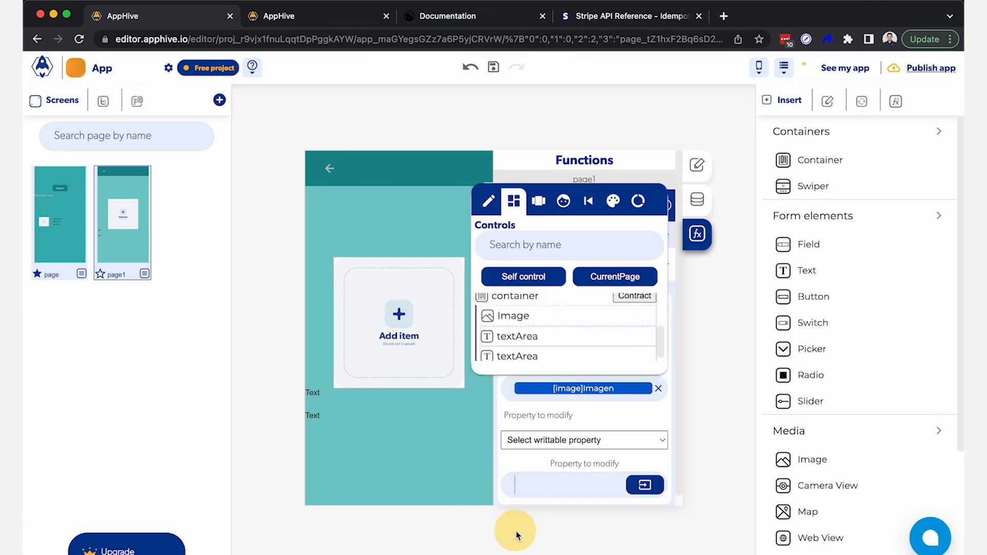
pyautogui.click(553, 445)
pyautogui.click(544, 456)
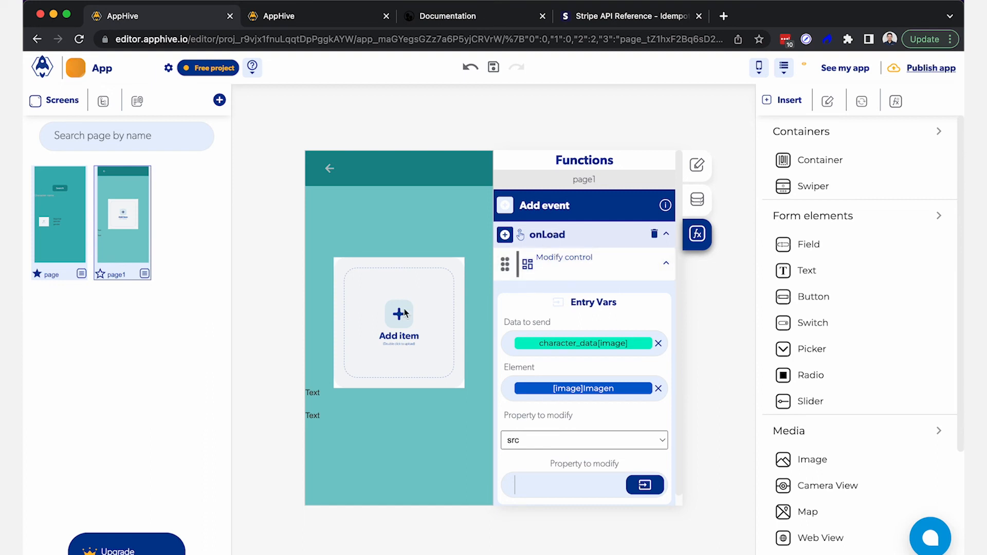
# Step: Duplicate the Modify control within page1's onLoad event and set the copy's character_data attribute to name
pyautogui.click(642, 268)
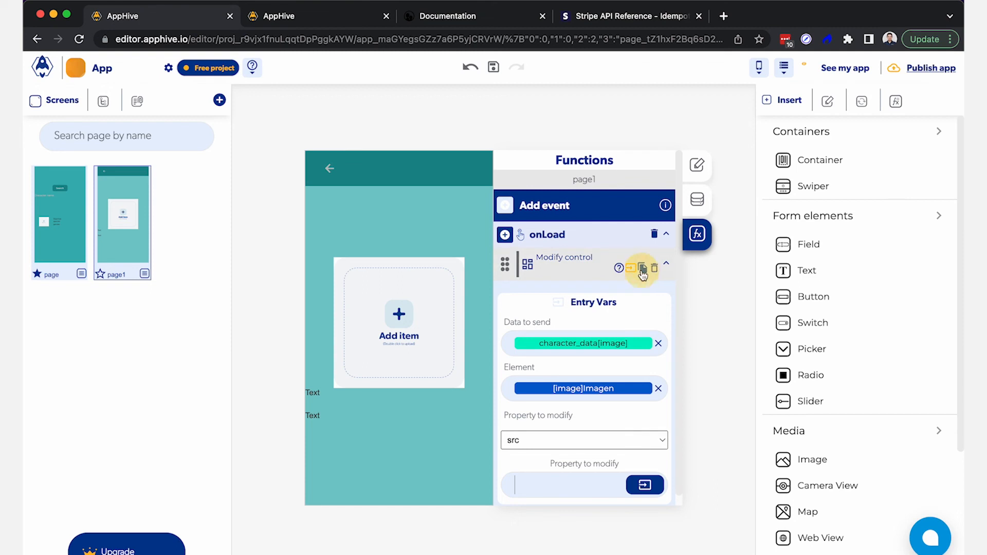
pyautogui.scroll(-1, 549, 347)
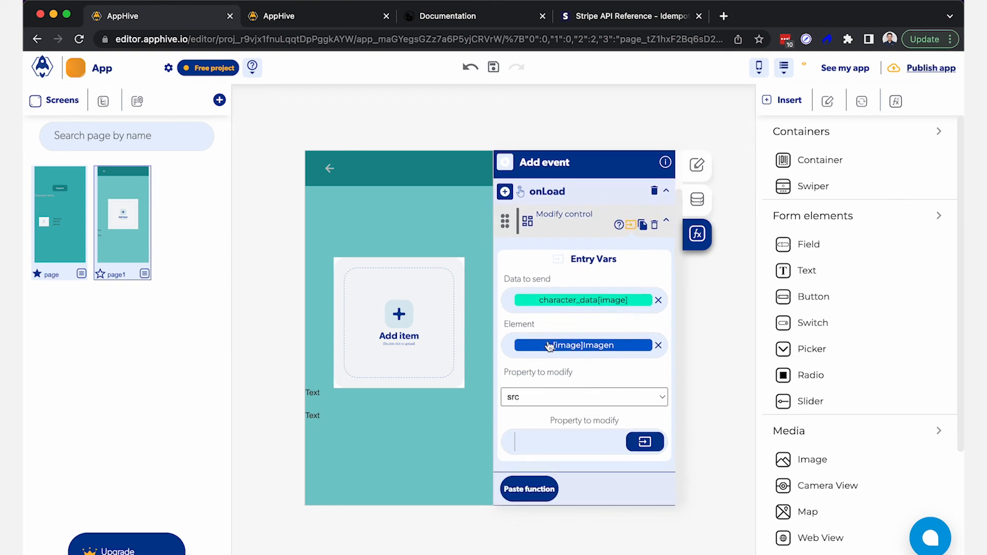
pyautogui.click(539, 489)
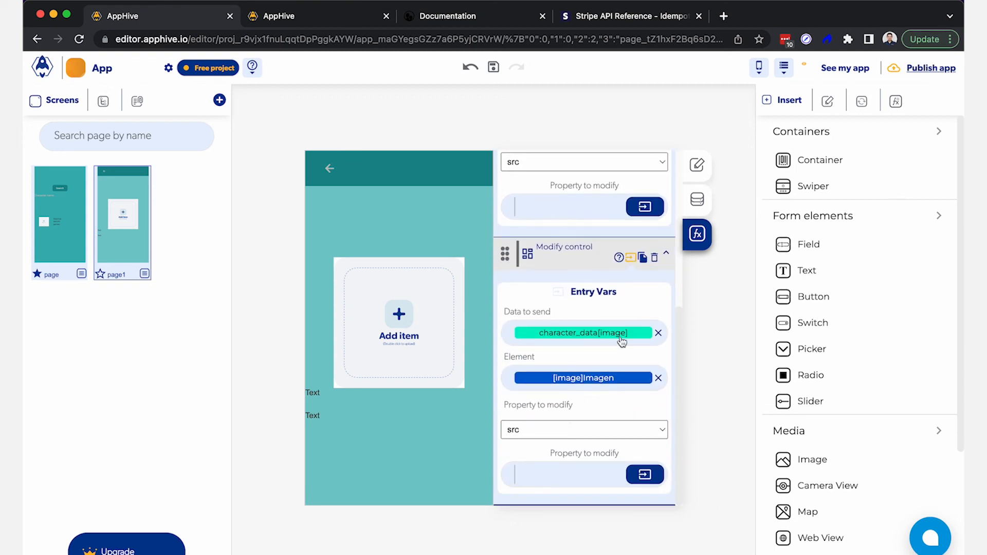
pyautogui.click(622, 339)
pyautogui.click(637, 364)
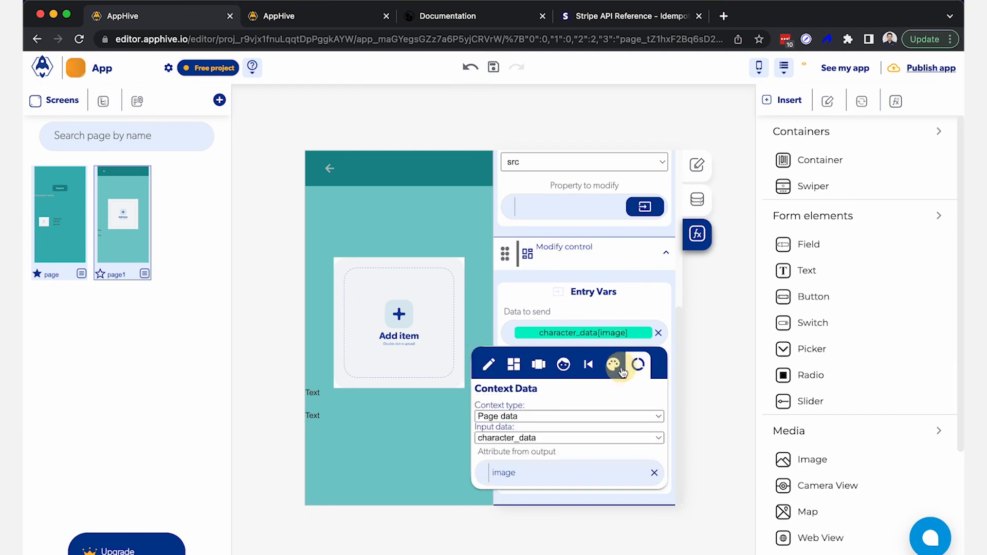
pyautogui.doubleClick(507, 470)
pyautogui.write('name')
pyautogui.click(604, 289)
# Step: Target the first textArea below the image as the element of the duplicated Modify control
pyautogui.click(575, 379)
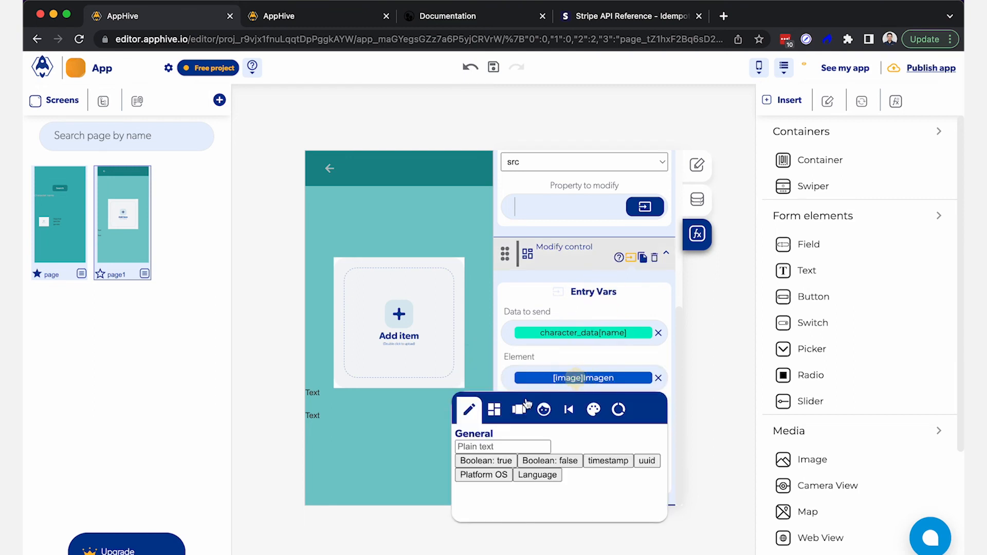
pyautogui.click(494, 409)
pyautogui.scroll(-2, 530, 535)
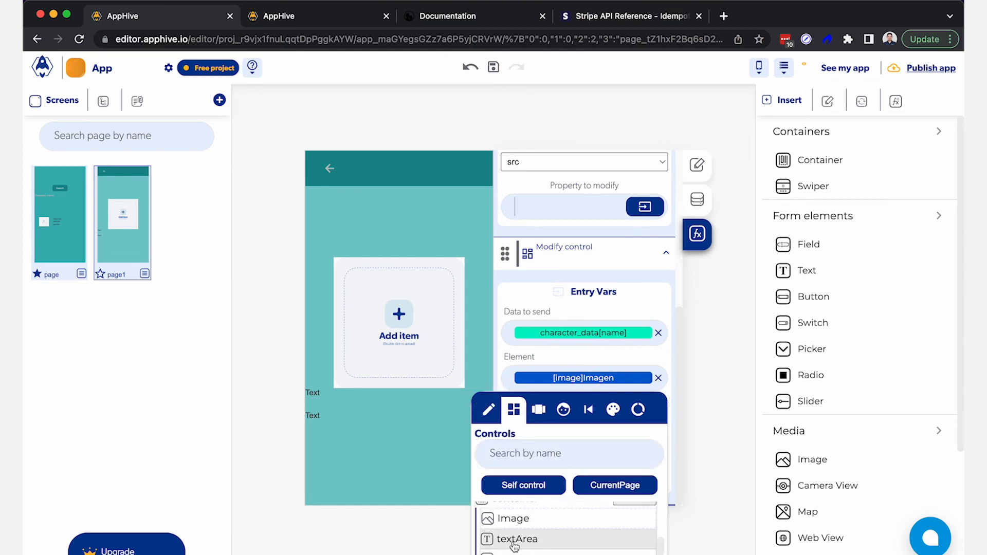
pyautogui.click(515, 540)
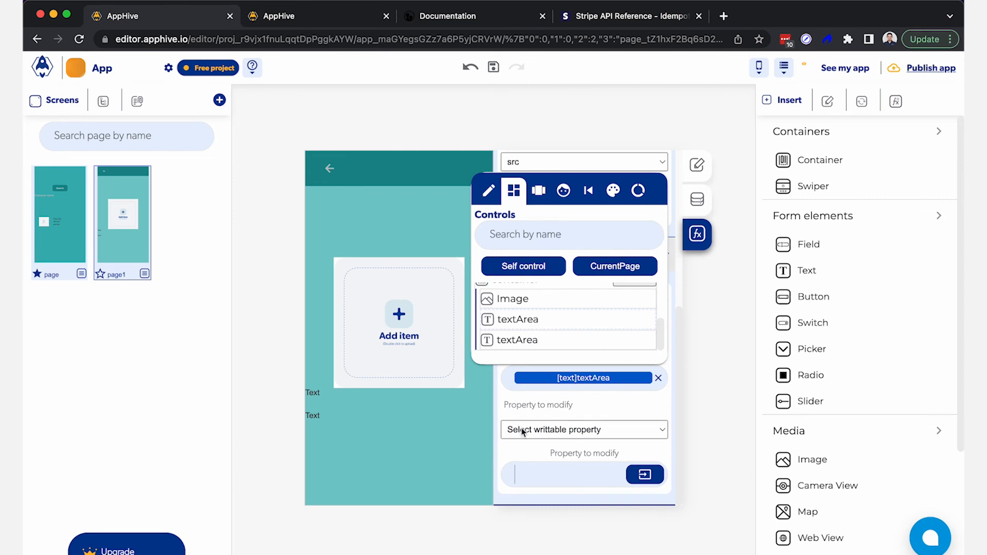
pyautogui.click(523, 404)
# Step: Rename page1's upper text control as name and the lower one as age
pyautogui.click(374, 399)
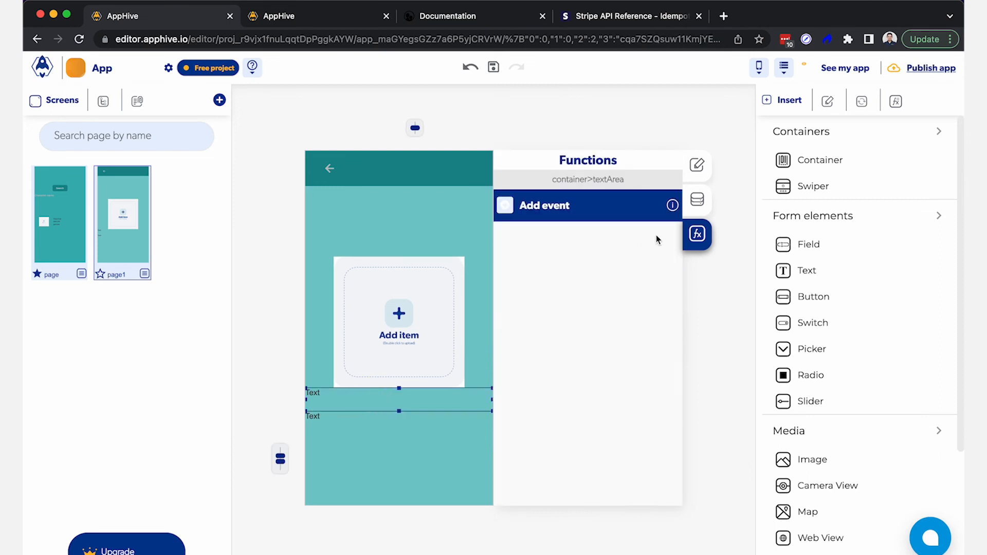
pyautogui.click(693, 211)
pyautogui.moveTo(571, 254); pyautogui.dragTo(486, 252)
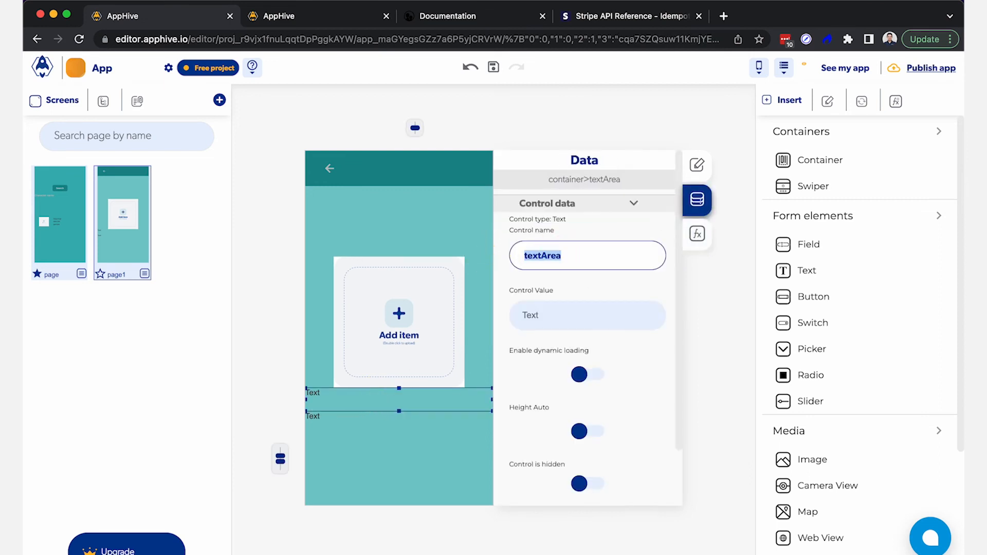
pyautogui.click(341, 426)
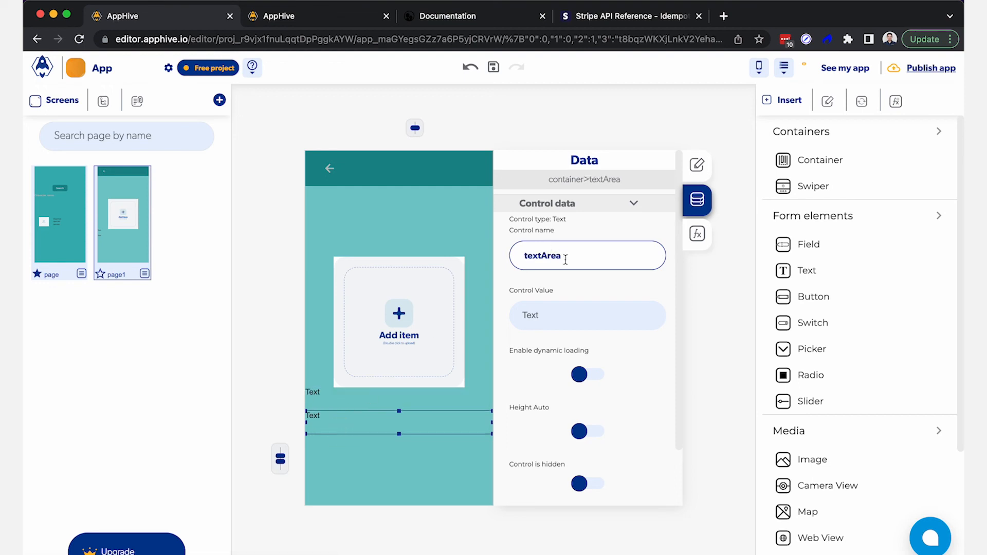
pyautogui.moveTo(565, 260); pyautogui.dragTo(525, 255)
pyautogui.press('BackSpace')
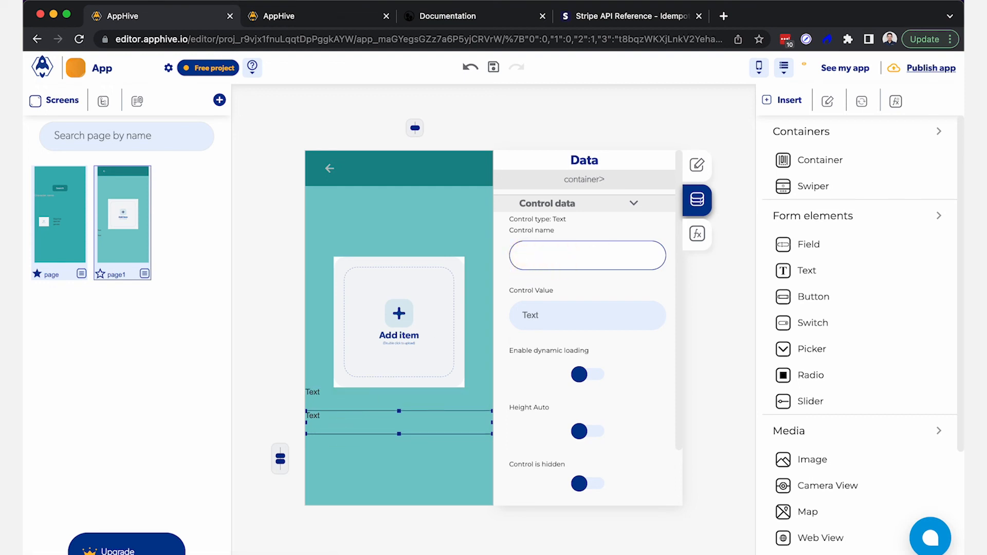
pyautogui.write('name')
pyautogui.click(453, 400)
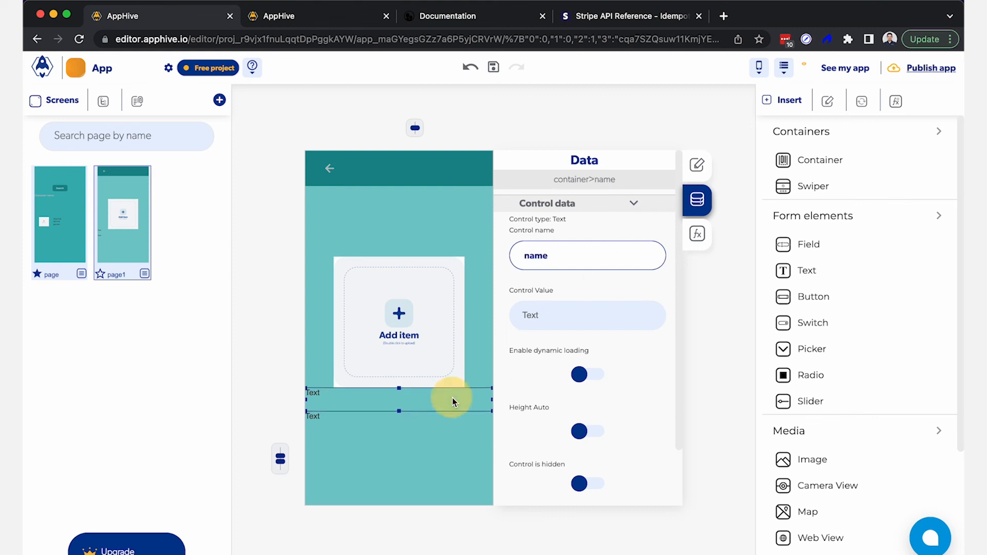
# Step: Choose text as the property to modify in page1's Modify control for the name element
pyautogui.click(736, 279)
pyautogui.click(697, 234)
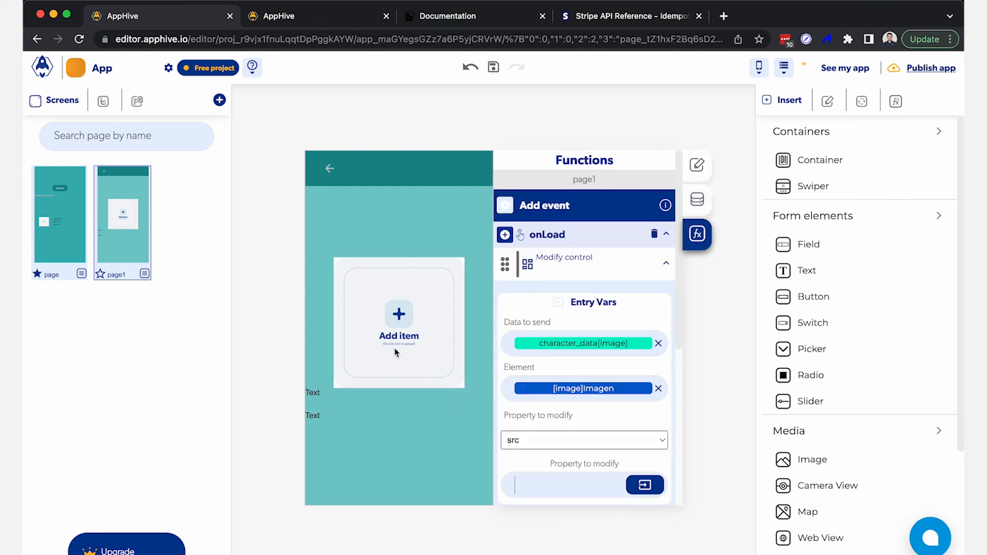
pyautogui.scroll(-5, 603, 363)
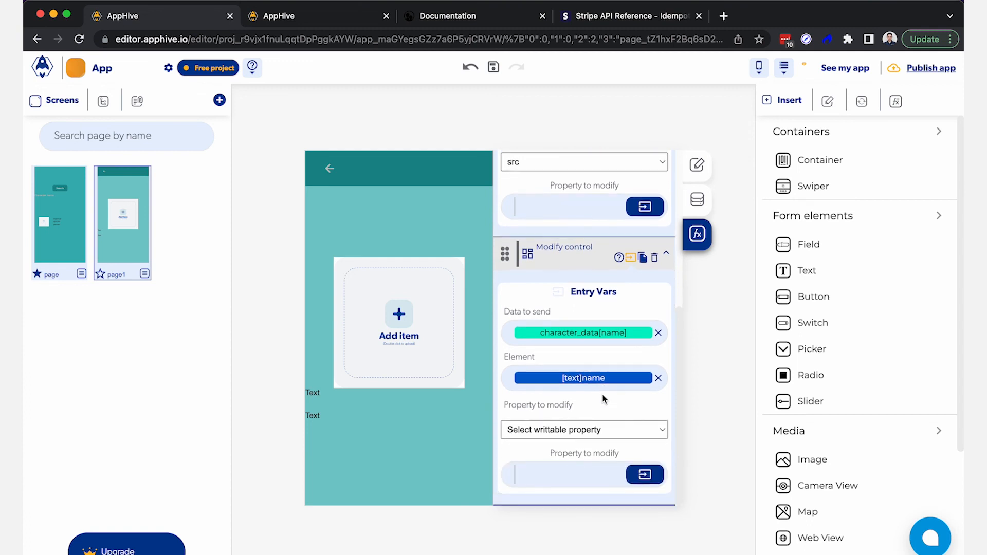
pyautogui.doubleClick(621, 337)
pyautogui.click(572, 440)
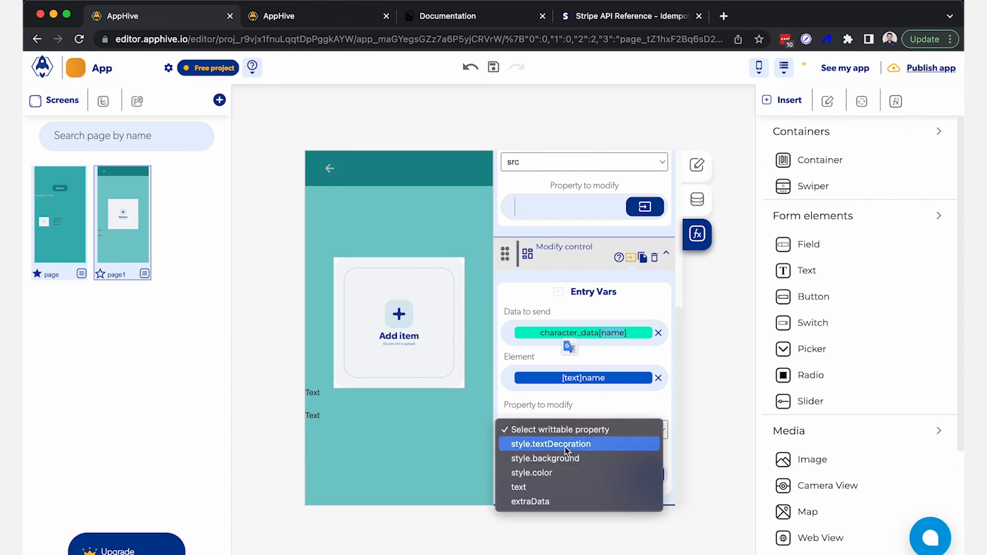
pyautogui.click(542, 491)
# Step: Duplicate the name Modify control to add a third one to page1's onLoad event
pyautogui.click(641, 260)
pyautogui.scroll(-2, 573, 401)
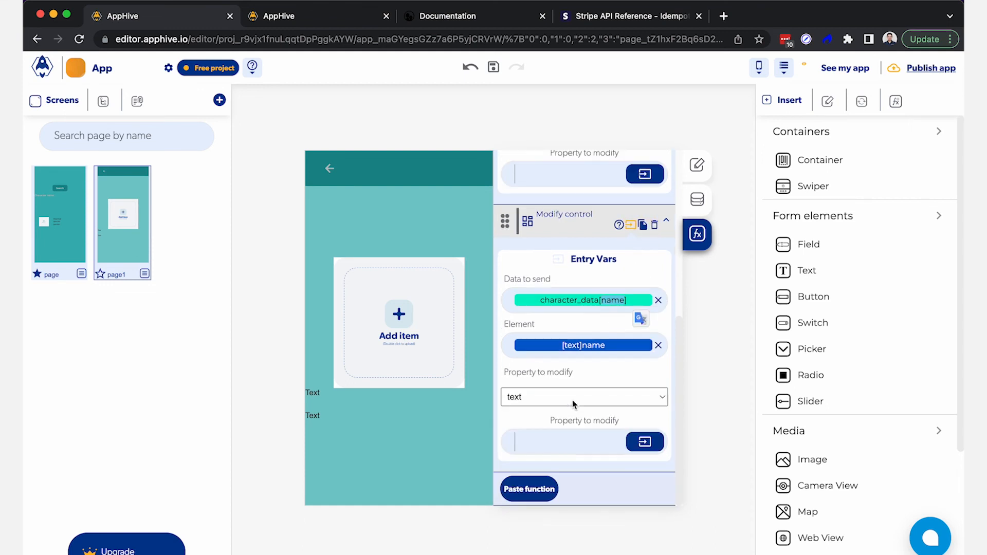
pyautogui.click(533, 493)
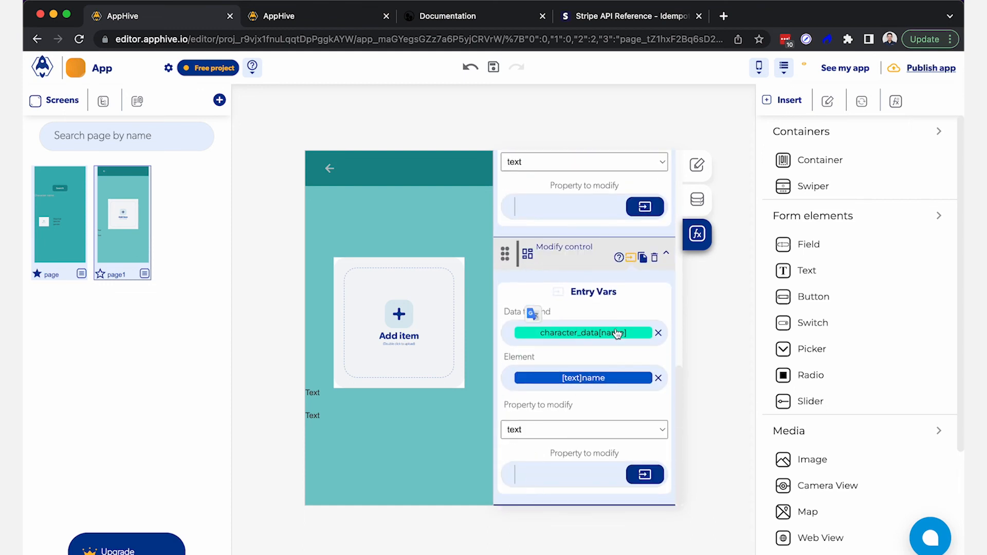
# Step: Copy the status field name from the Rick and Morty API documentation and set it as the third Modify control's character_data attribute
pyautogui.click(614, 339)
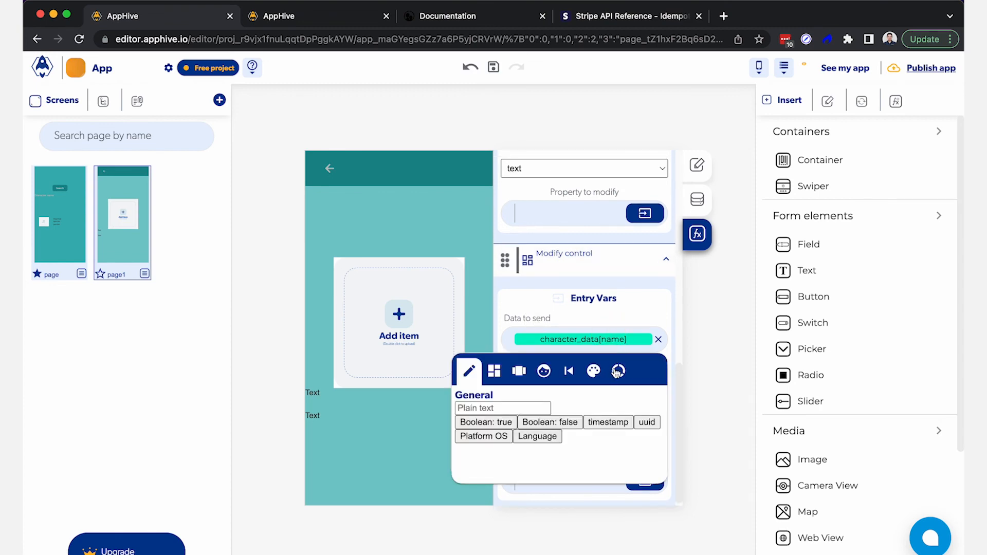
pyautogui.click(457, 15)
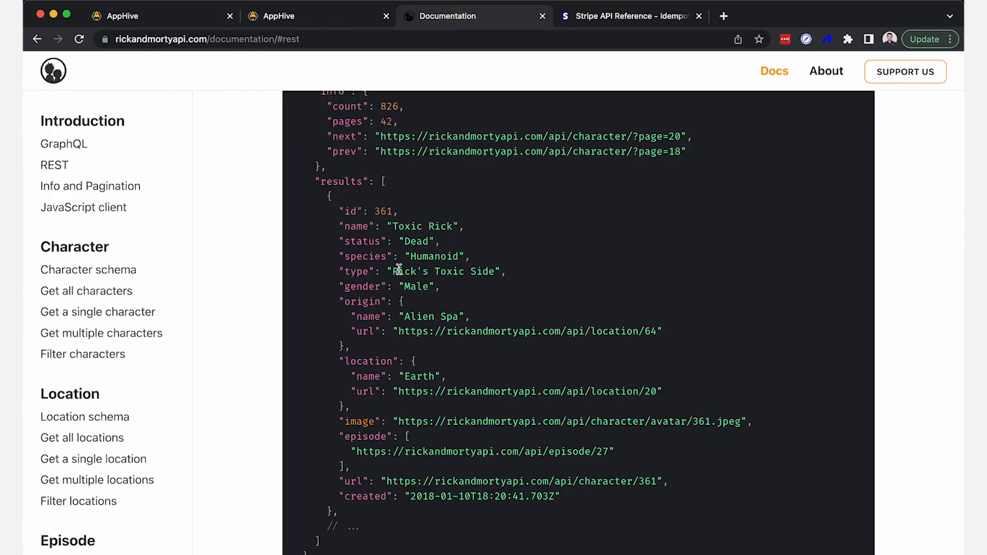
pyautogui.click(364, 286)
pyautogui.click(189, 10)
pyautogui.click(441, 16)
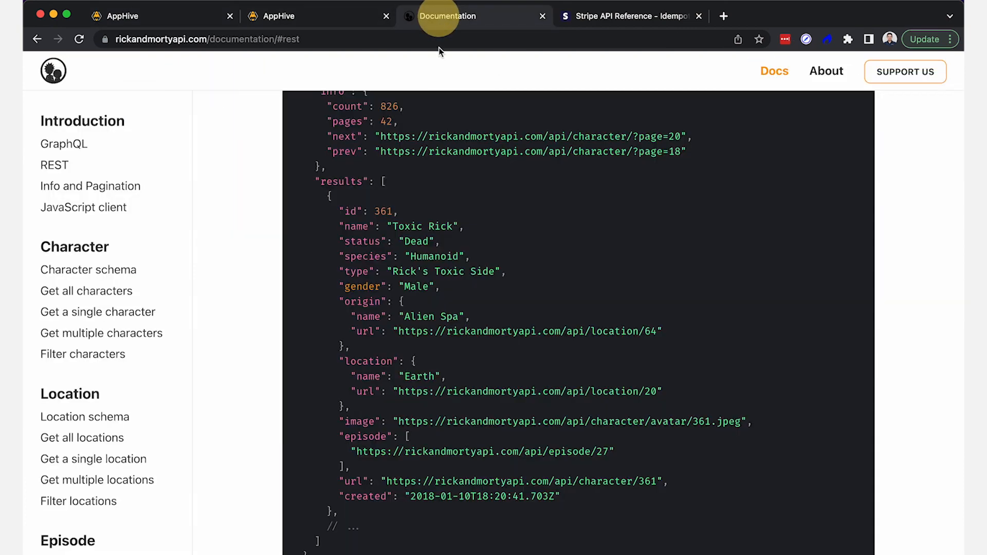
pyautogui.click(367, 241)
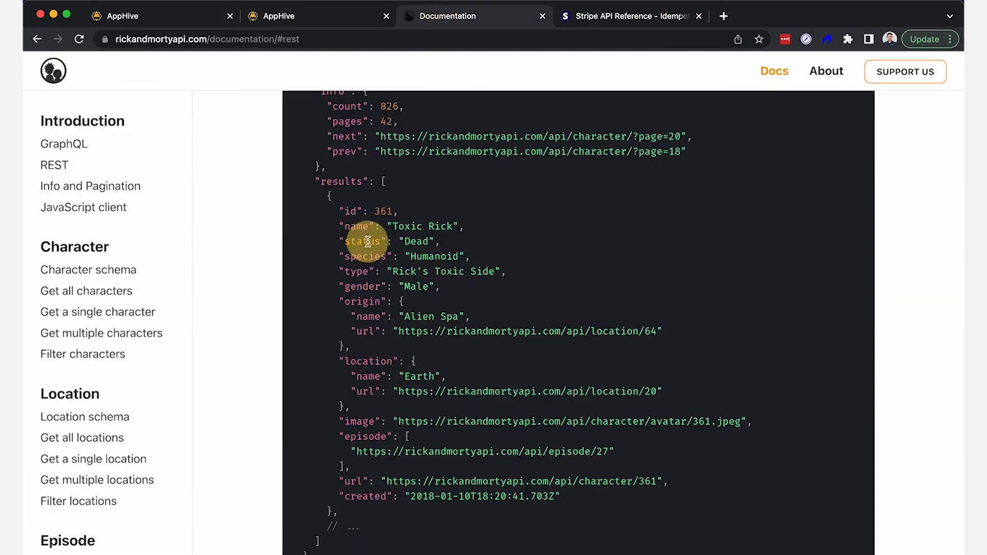
pyautogui.click(181, 17)
pyautogui.click(502, 478)
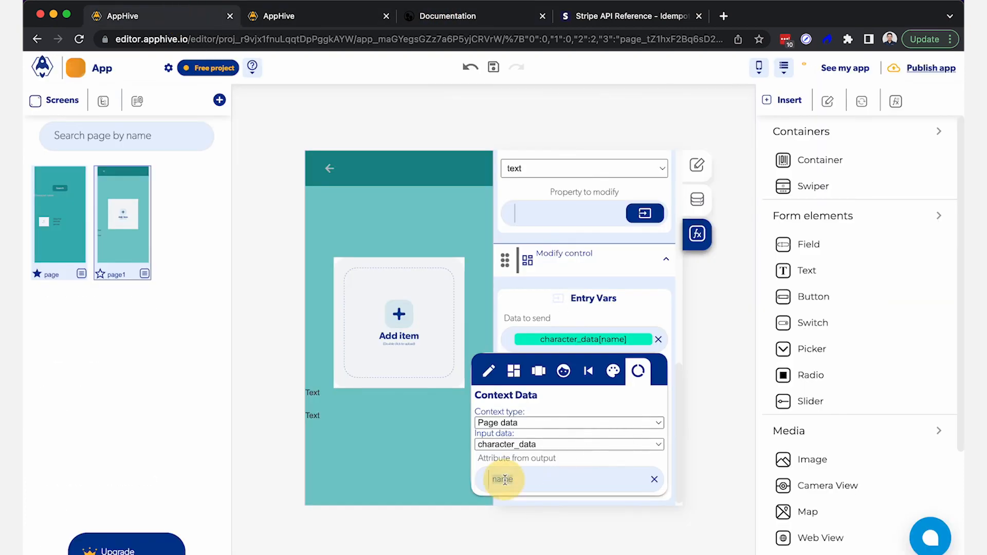
pyautogui.hotkey('ctrl', 'v')
pyautogui.click(586, 315)
# Step: Target the age text element in the third Modify control and choose text as the property to modify
pyautogui.click(599, 383)
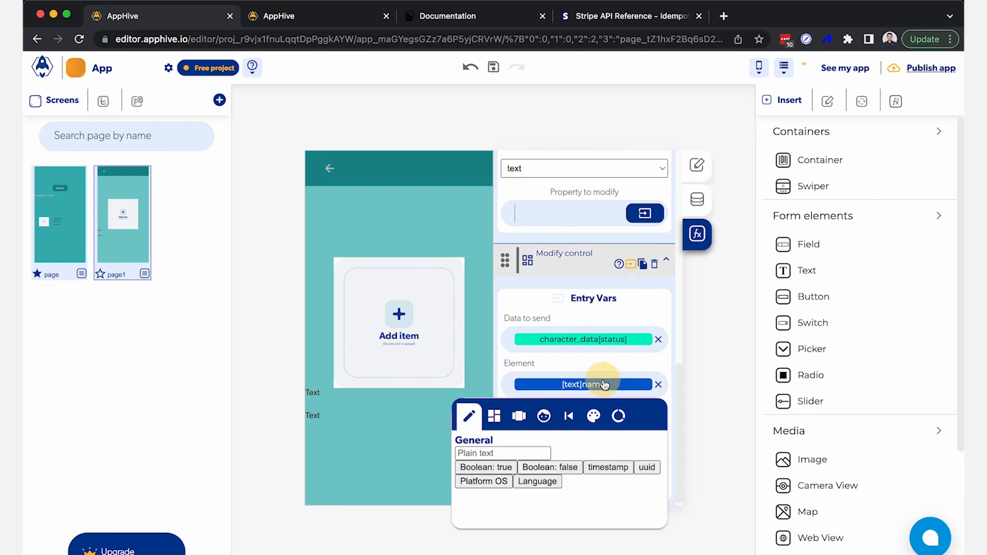
pyautogui.click(513, 416)
pyautogui.scroll(-2, 535, 540)
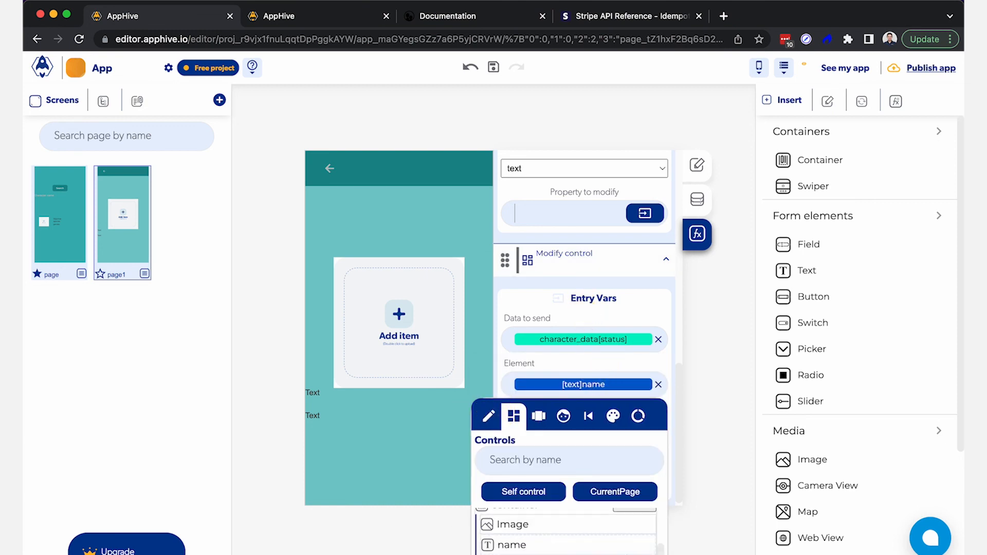
pyautogui.scroll(-4, 535, 541)
pyautogui.click(512, 350)
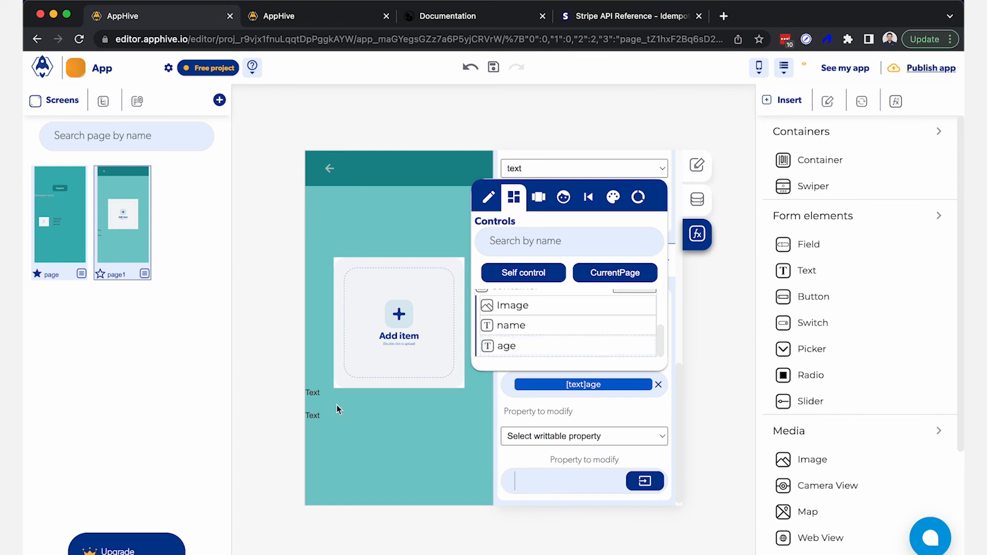
pyautogui.click(525, 408)
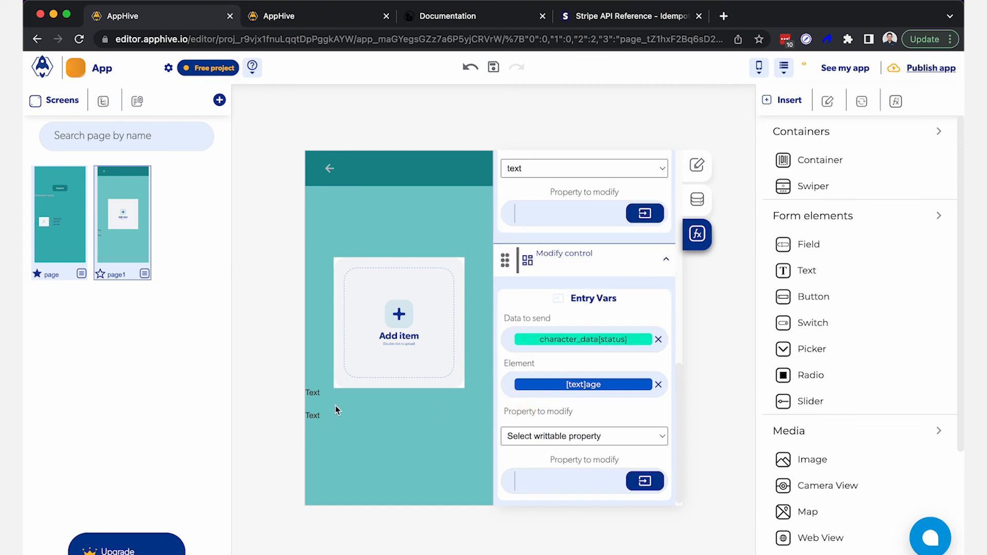
pyautogui.click(539, 436)
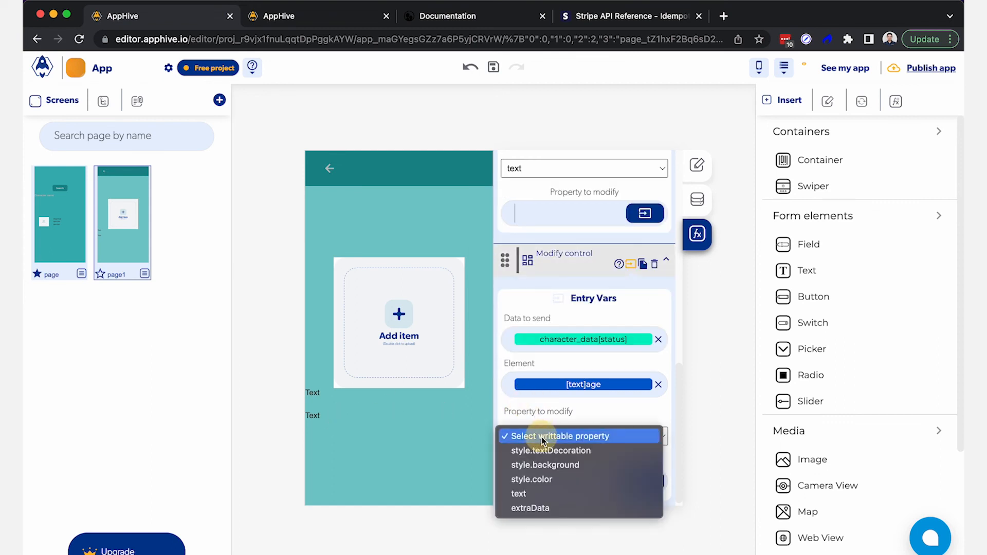
pyautogui.click(535, 494)
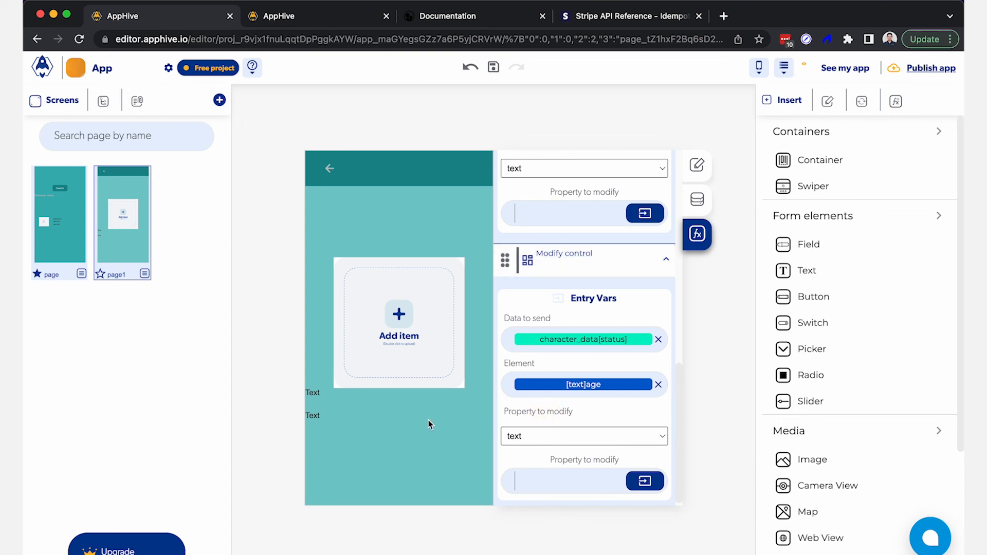
# Step: Rename page1's age text control as status and check the onLoad function that targets it
pyautogui.click(383, 415)
pyautogui.click(692, 211)
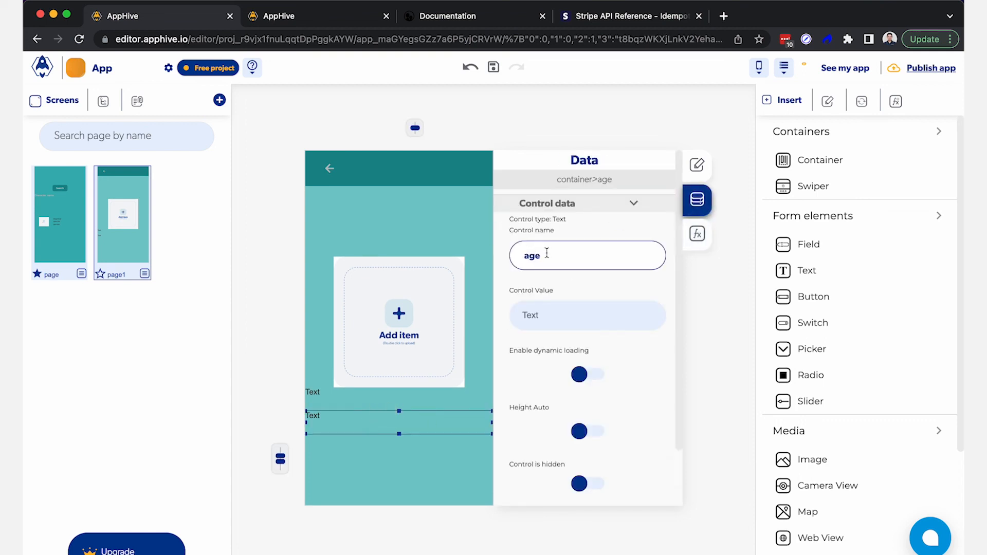
pyautogui.doubleClick(530, 255)
pyautogui.write('status')
pyautogui.click(434, 403)
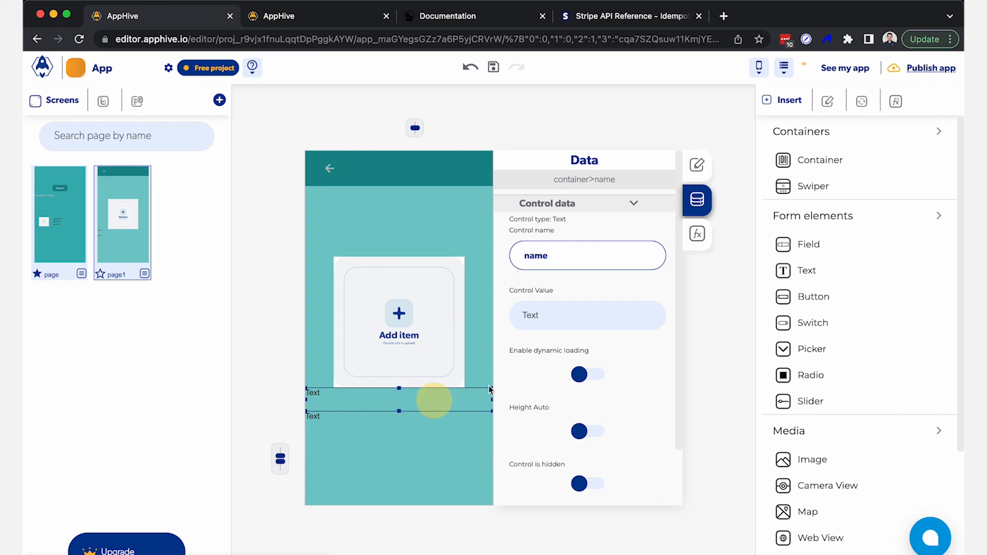
pyautogui.click(696, 234)
pyautogui.scroll(-5, 544, 409)
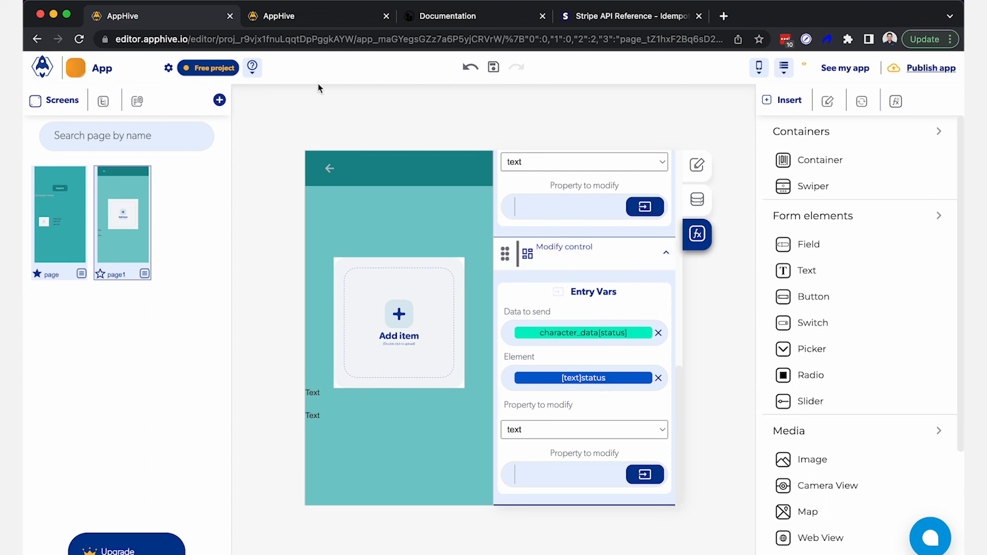
# Step: Test the app in the web preview by running the search and opening the first character's detail page
pyautogui.click(283, 20)
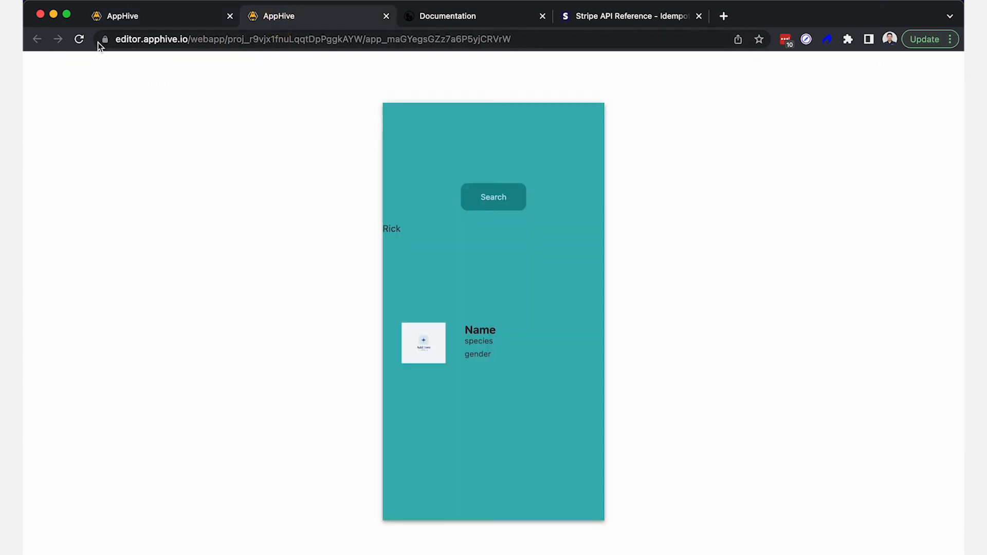
pyautogui.click(501, 205)
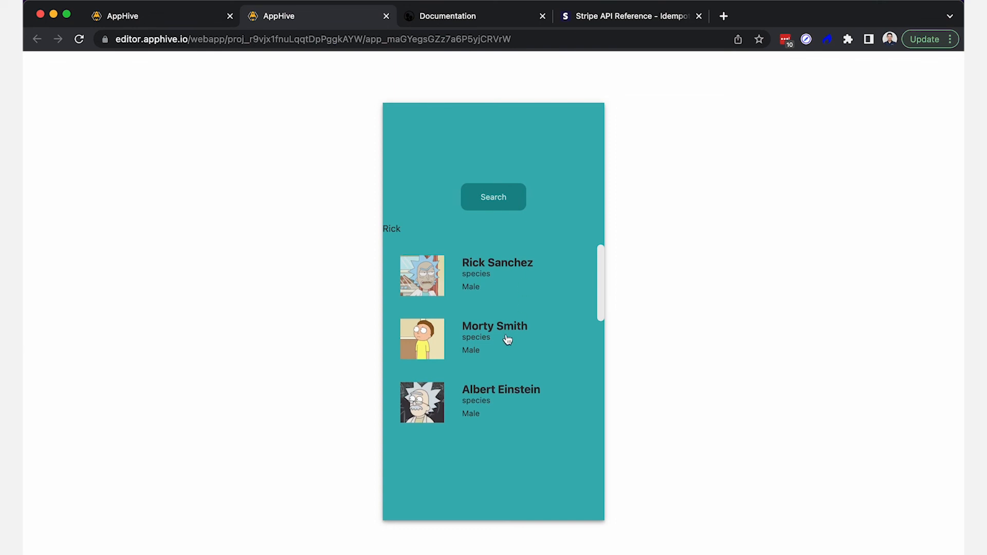
pyautogui.scroll(-7, 507, 340)
pyautogui.scroll(7, 507, 339)
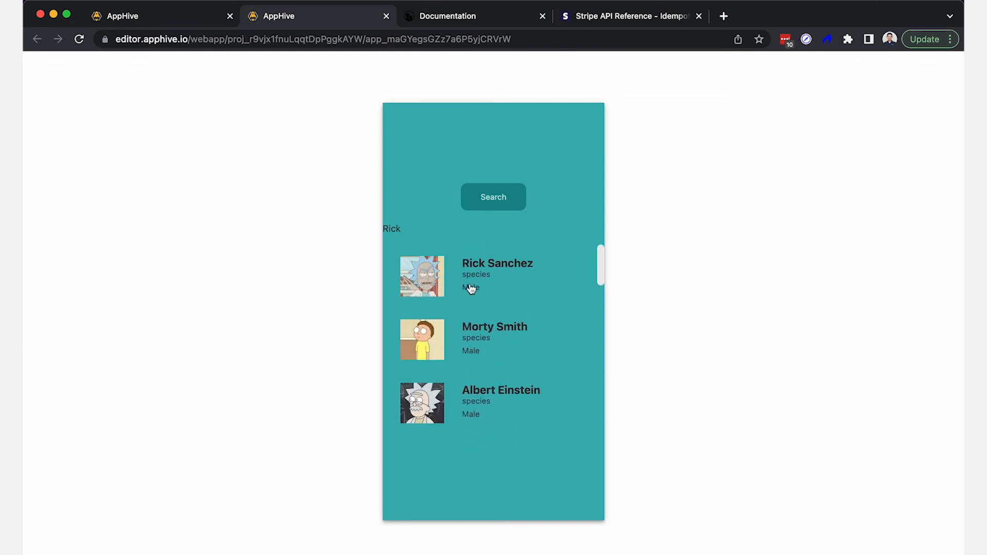
pyautogui.click(511, 288)
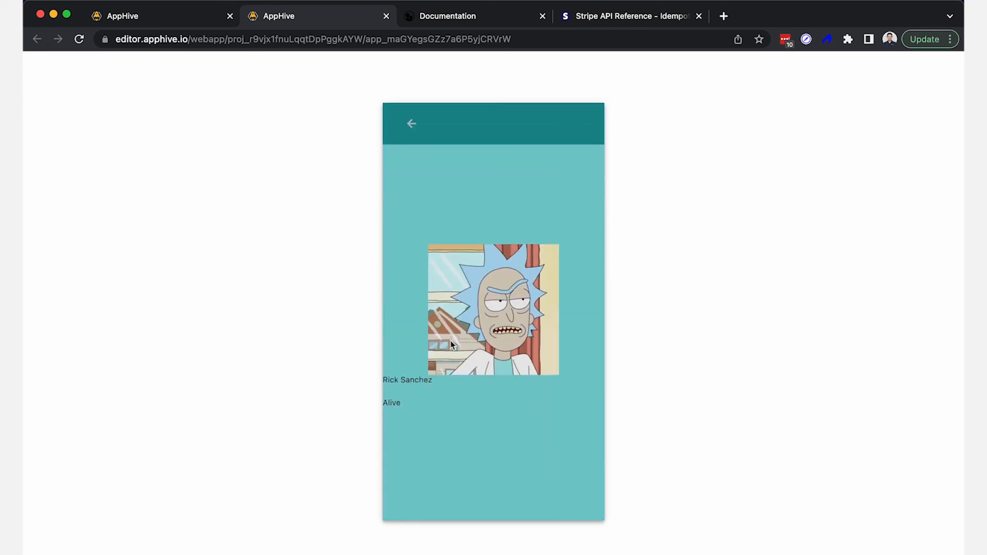
# Step: Return to the preview's results list, open Albert Einstein's detail page, go back and browse more of the characters
pyautogui.click(411, 123)
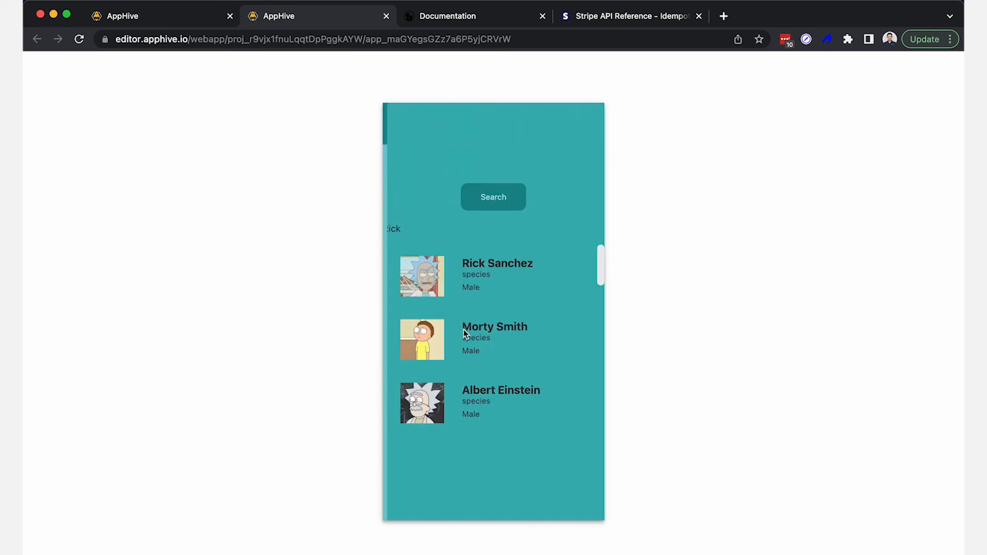
pyautogui.scroll(-2, 481, 399)
pyautogui.click(489, 338)
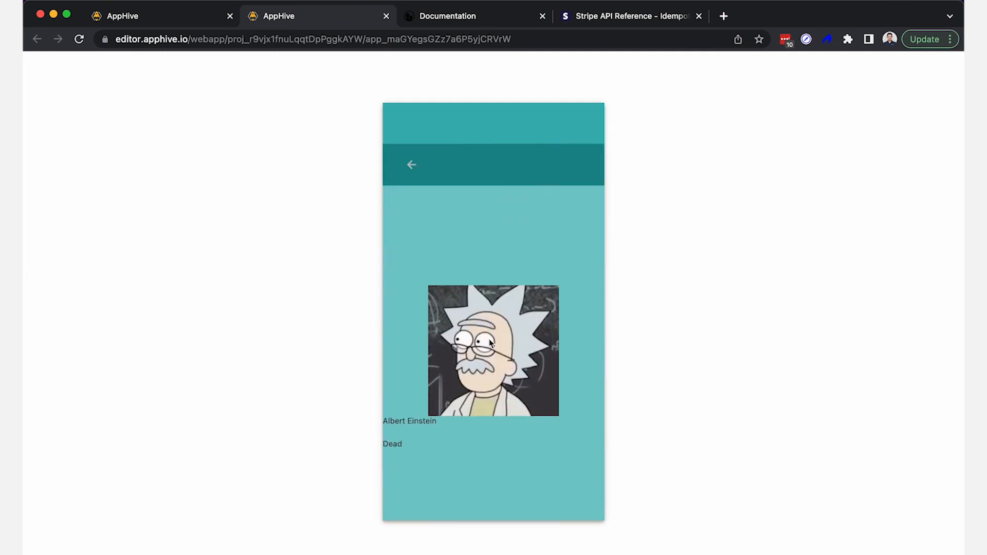
pyautogui.click(411, 123)
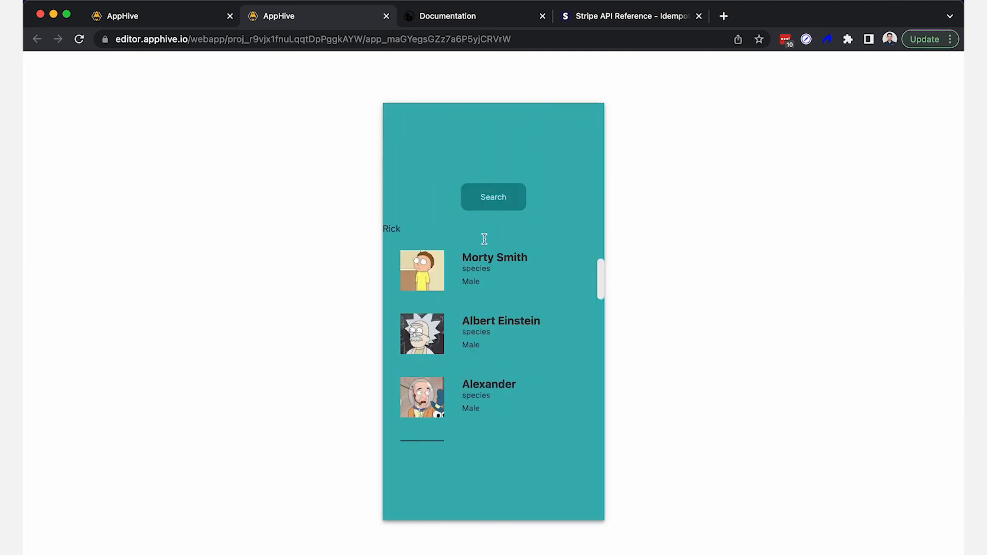
pyautogui.scroll(-10, 461, 313)
pyautogui.scroll(3, 461, 315)
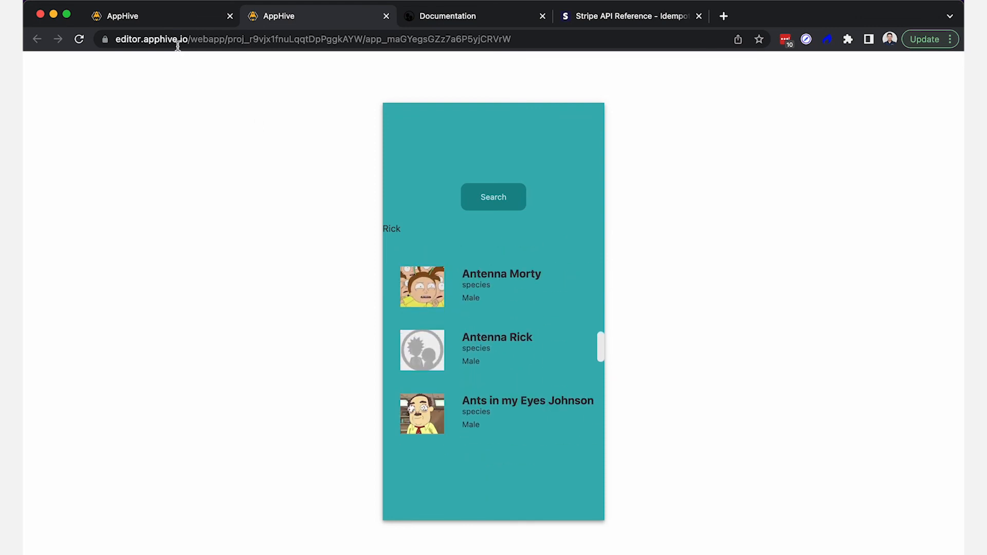
# Step: Switch back to the app editor, select the first screen, then open the Apphive Help chat and close it
pyautogui.click(161, 16)
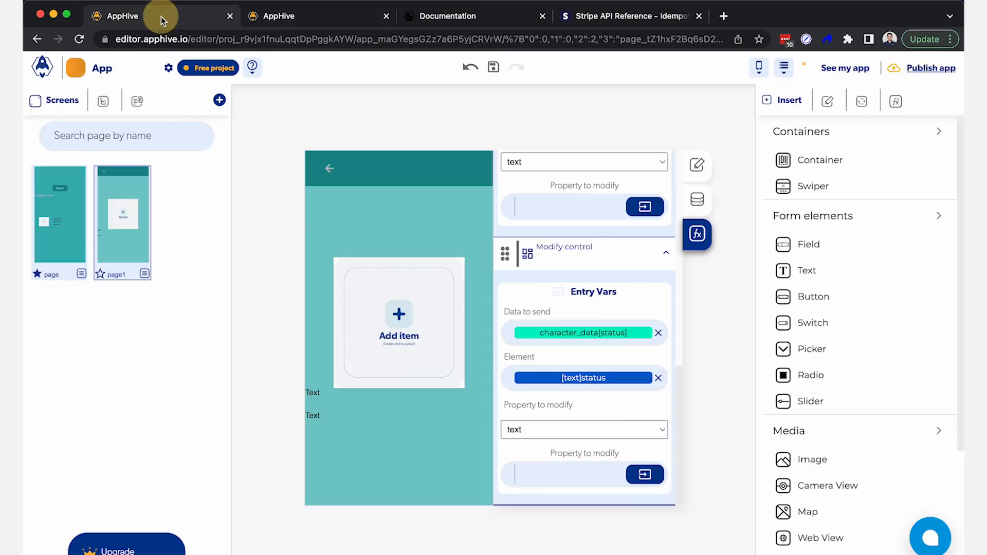
pyautogui.click(83, 222)
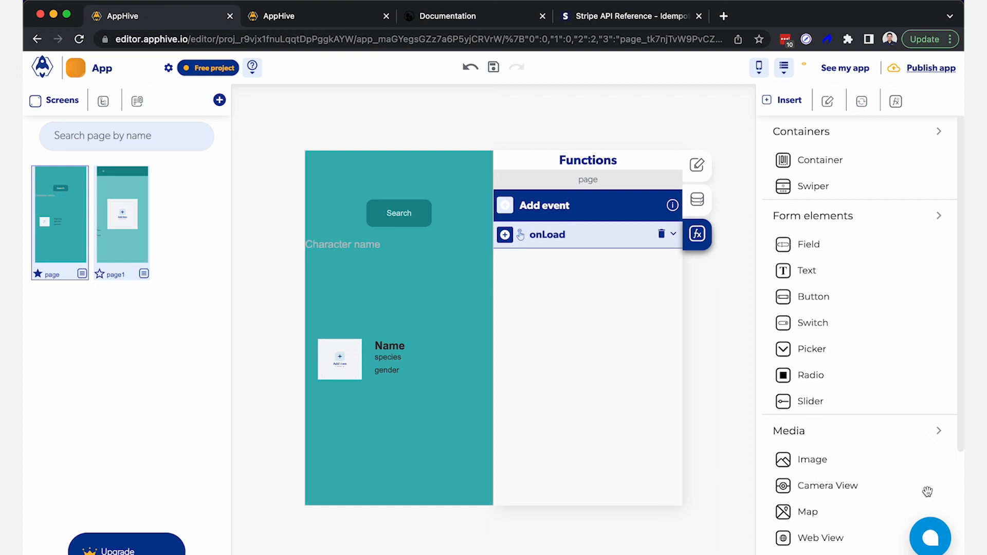
pyautogui.click(925, 549)
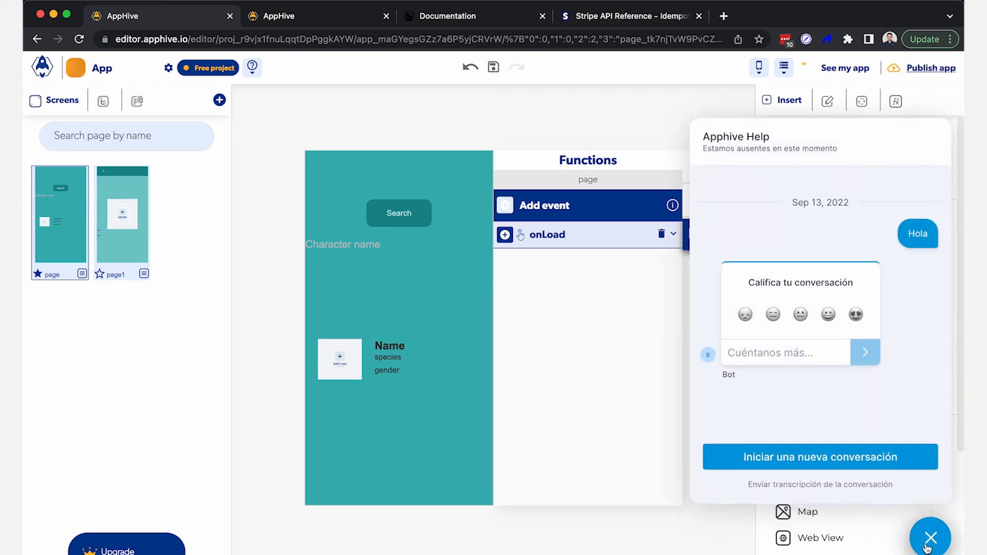
pyautogui.click(926, 548)
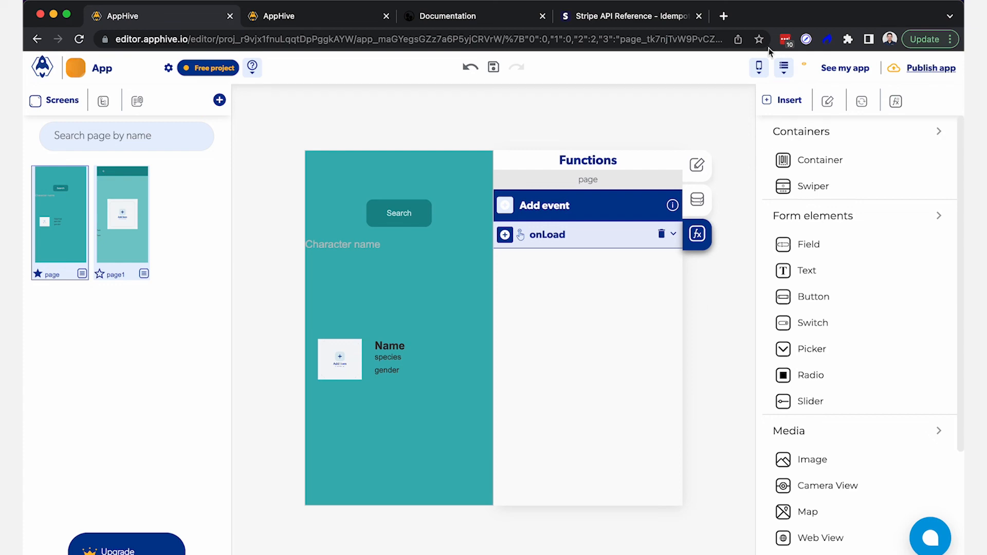
# Step: Search the web for "apphive nocode youtube" in a new browser tab, open the Apphive NoCode App Builder channel and pause its intro video
pyautogui.click(724, 16)
pyautogui.write('apphive nocode')
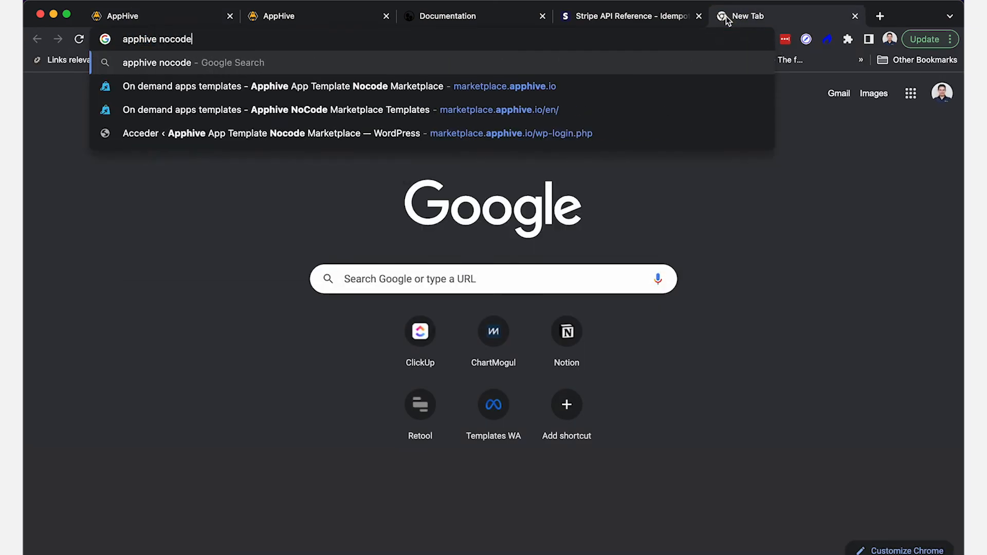
pyautogui.press('Return')
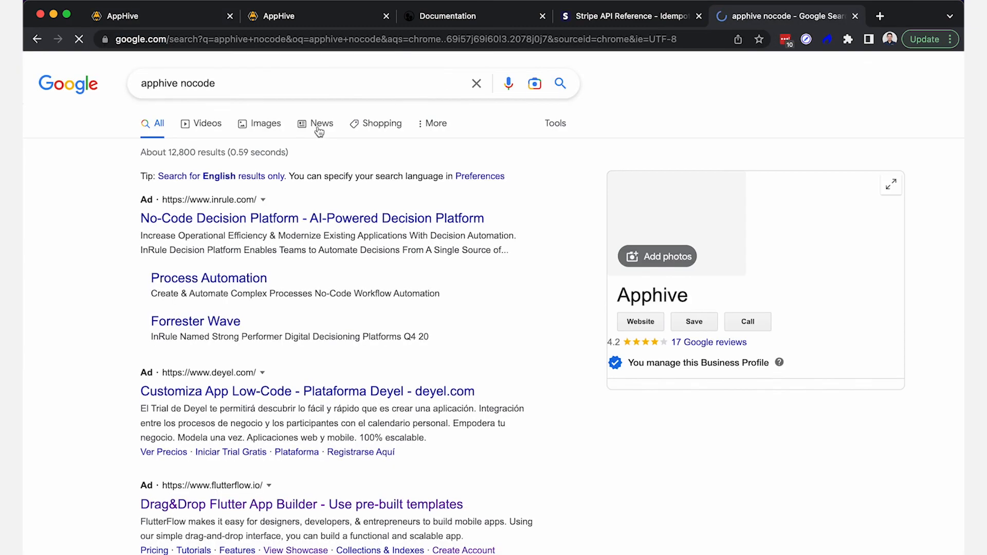
pyautogui.click(235, 83)
pyautogui.write('youtube')
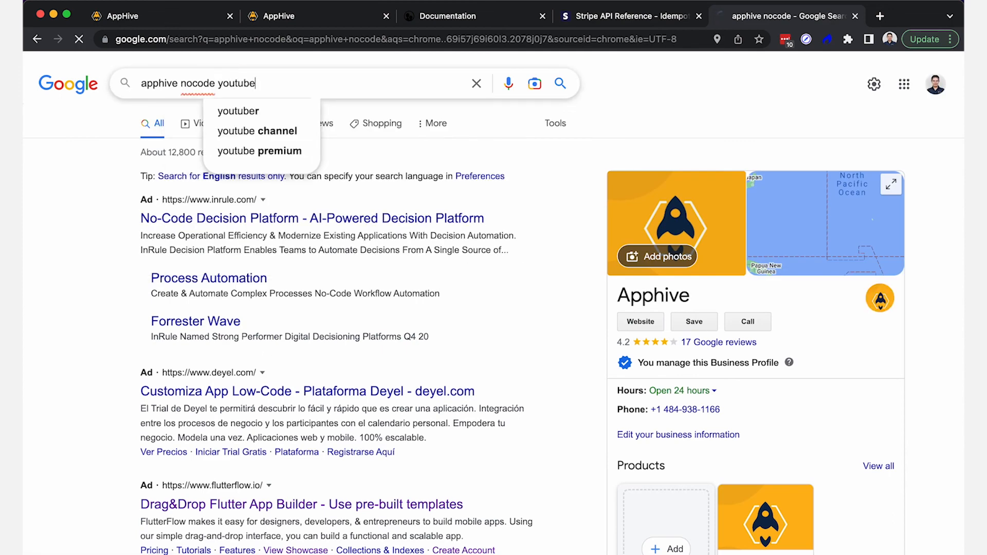
pyautogui.press('Return')
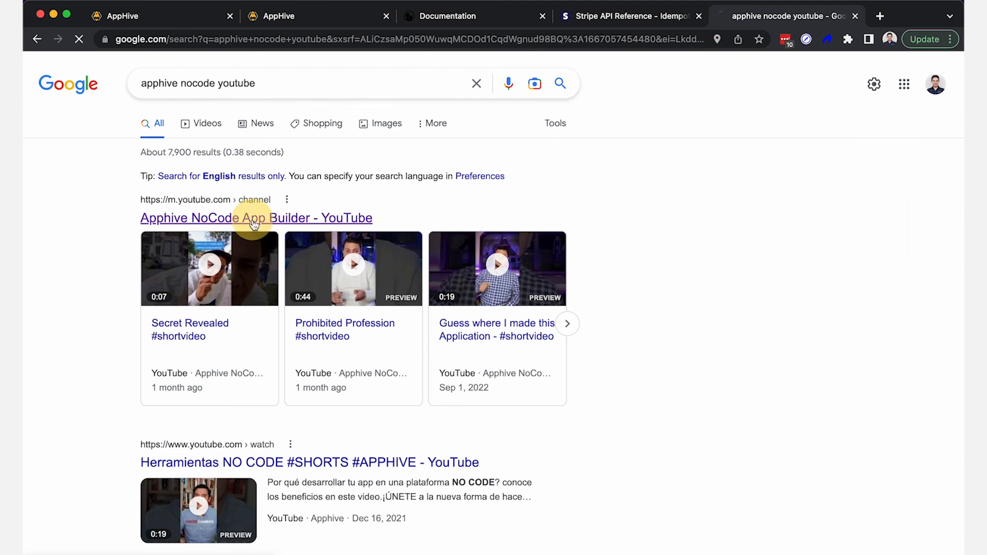
pyautogui.click(247, 221)
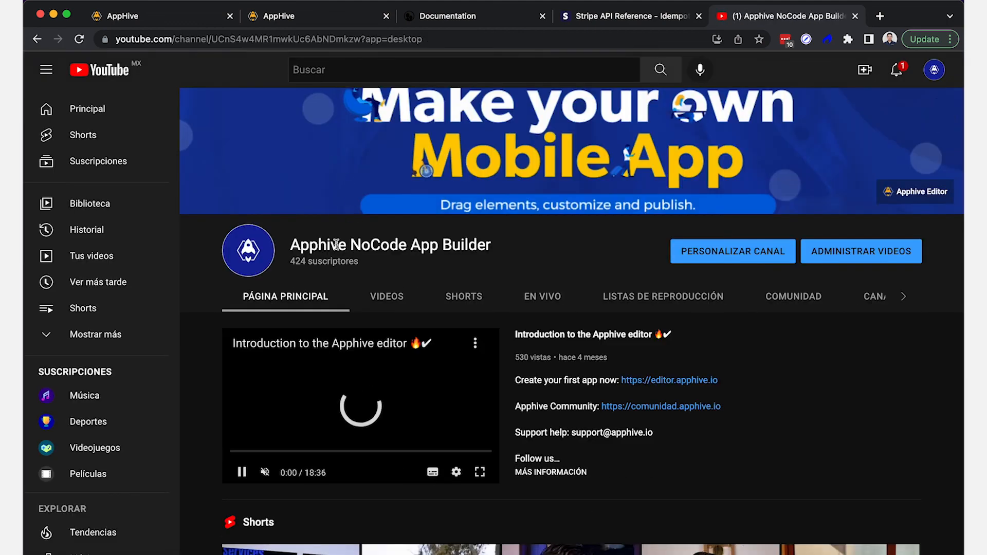
pyautogui.click(240, 474)
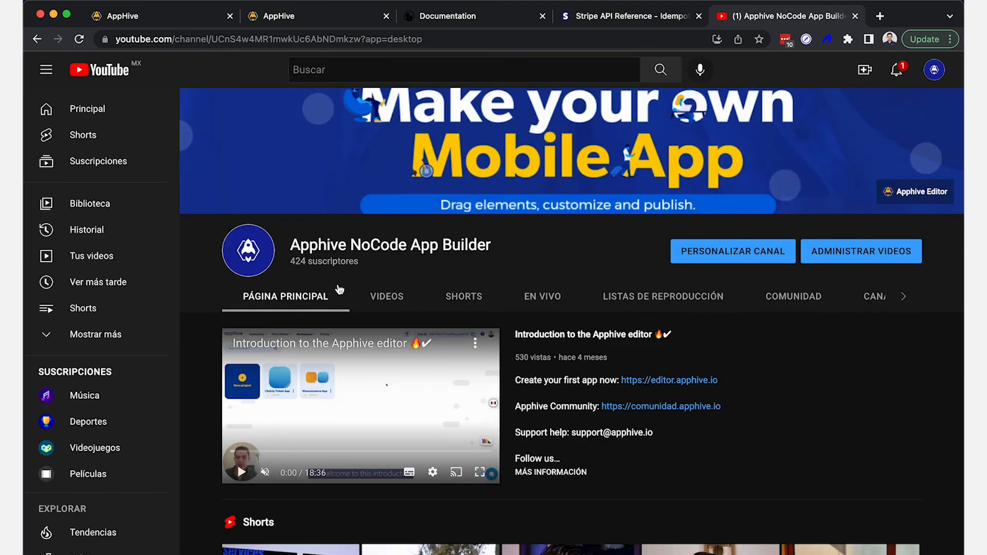
# Step: Look through the channel's home page for the Uber Eats app series, the Learn how to use APPHIVE playlist and the uploaded videos
pyautogui.scroll(-6, 345, 276)
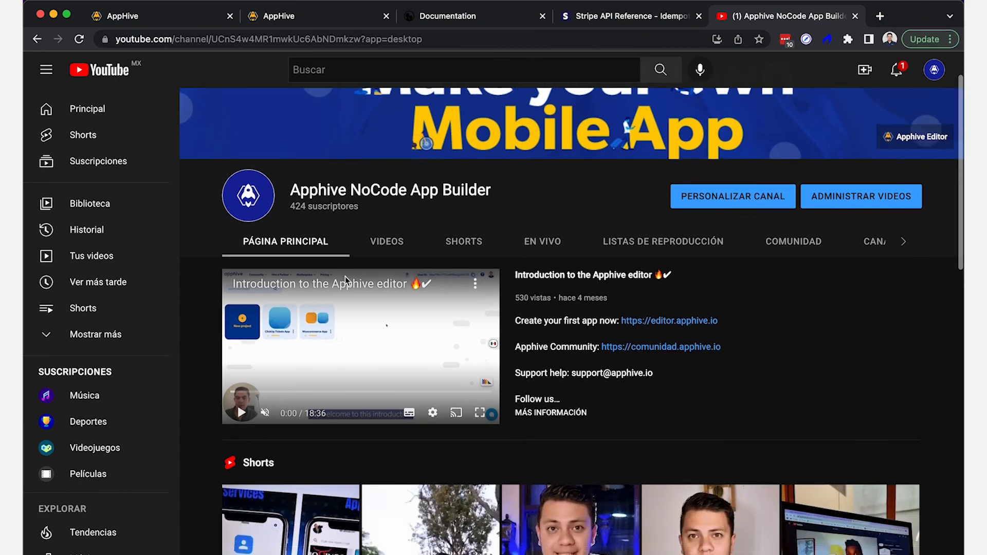
pyautogui.scroll(-5, 482, 284)
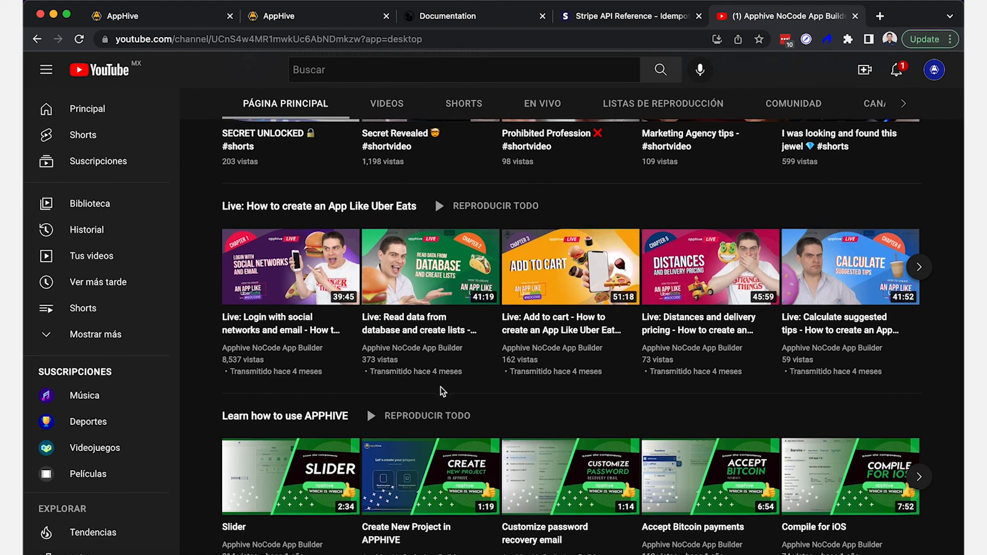
pyautogui.scroll(-3, 440, 388)
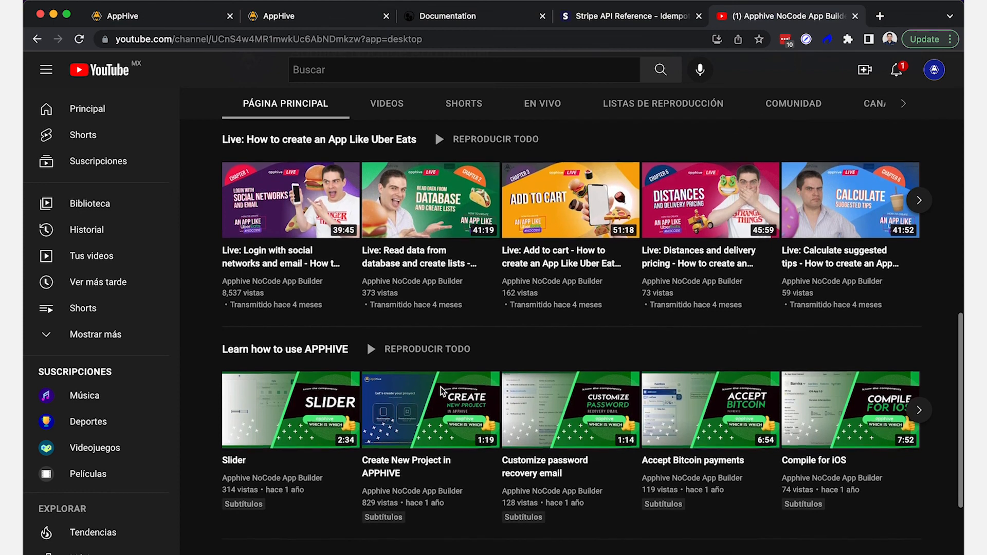
pyautogui.scroll(-3, 440, 391)
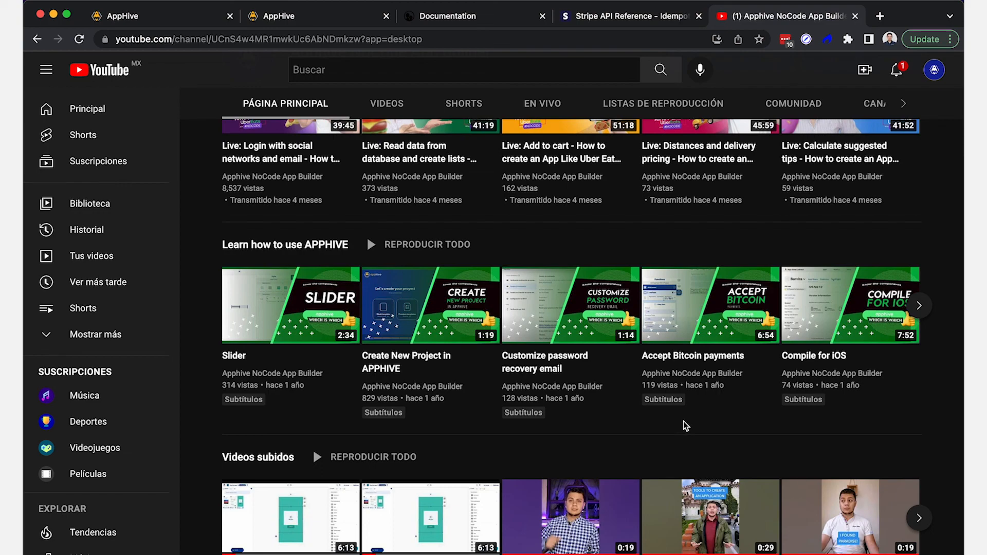
pyautogui.scroll(-2, 685, 426)
pyautogui.scroll(3, 685, 425)
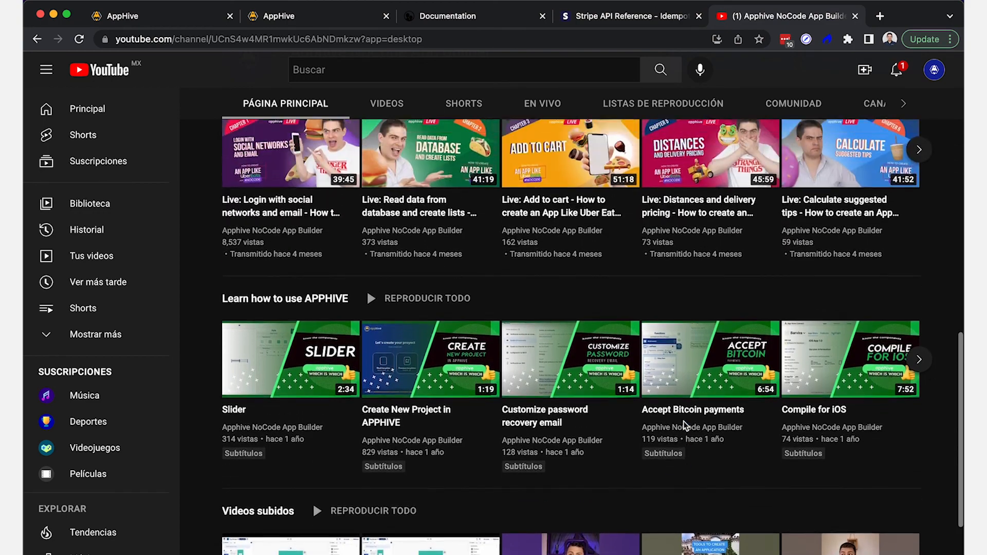
pyautogui.scroll(10, 682, 421)
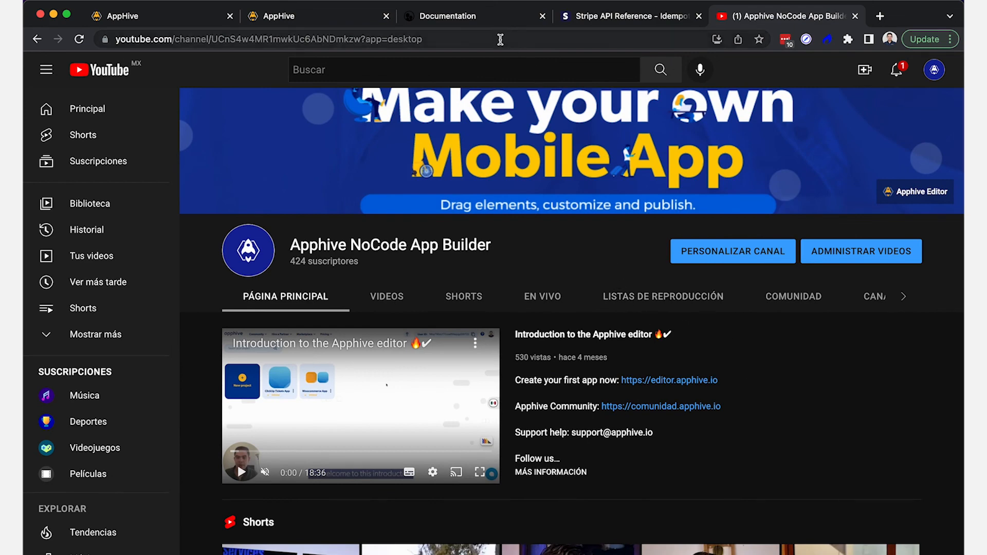
# Step: Load community.apphive.io in the YouTube tab, then go back past the app preview to the AppHive editor
pyautogui.click(504, 36)
pyautogui.write('community.apphive.io')
pyautogui.press('Return')
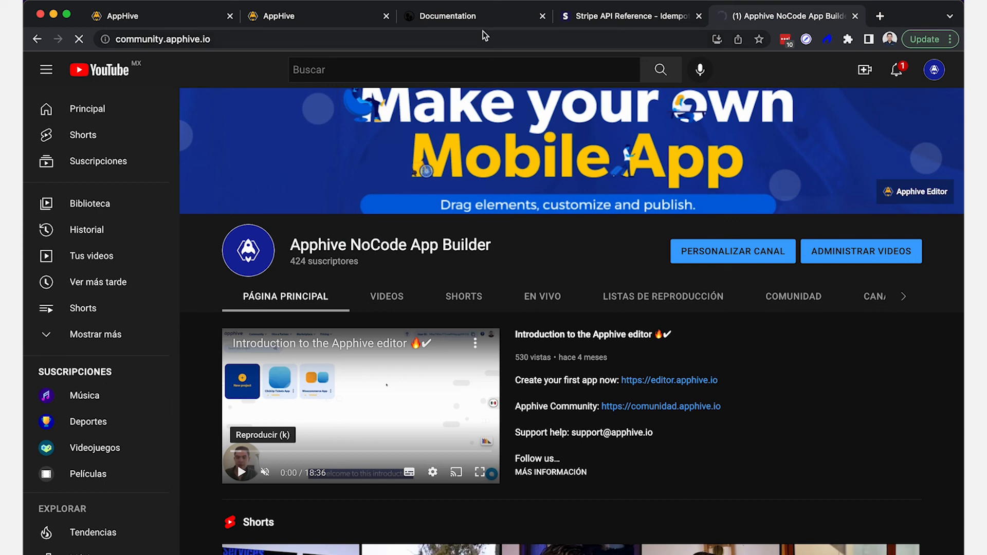
pyautogui.click(320, 18)
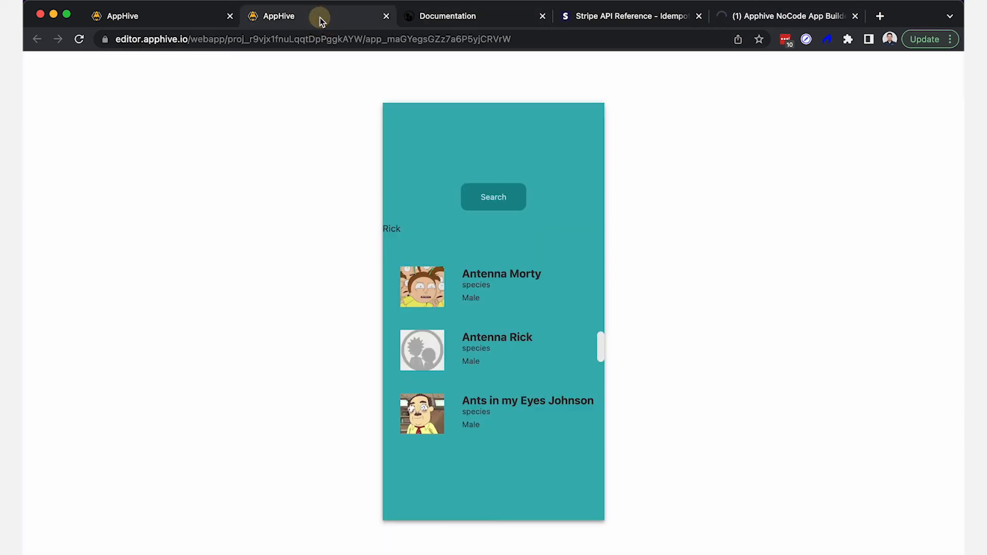
pyautogui.click(182, 17)
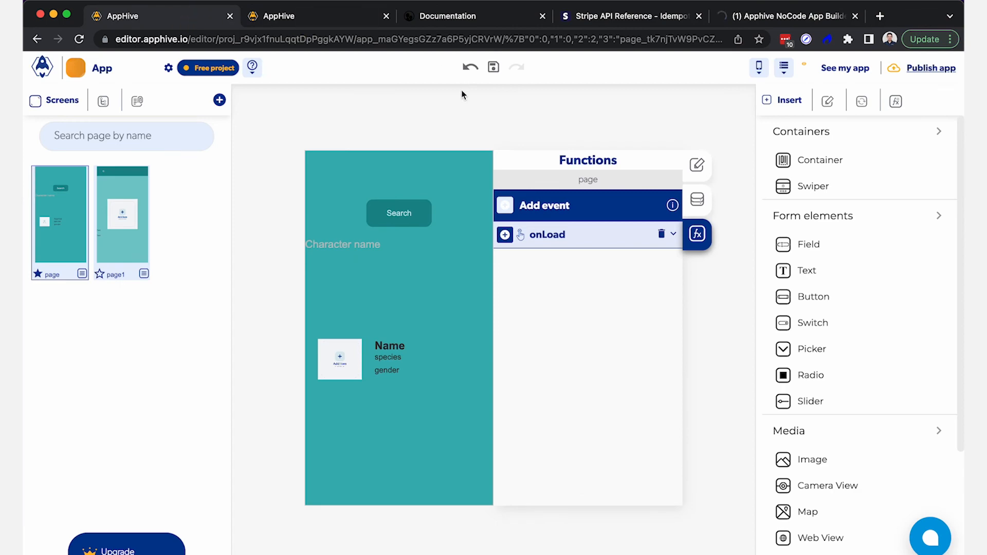